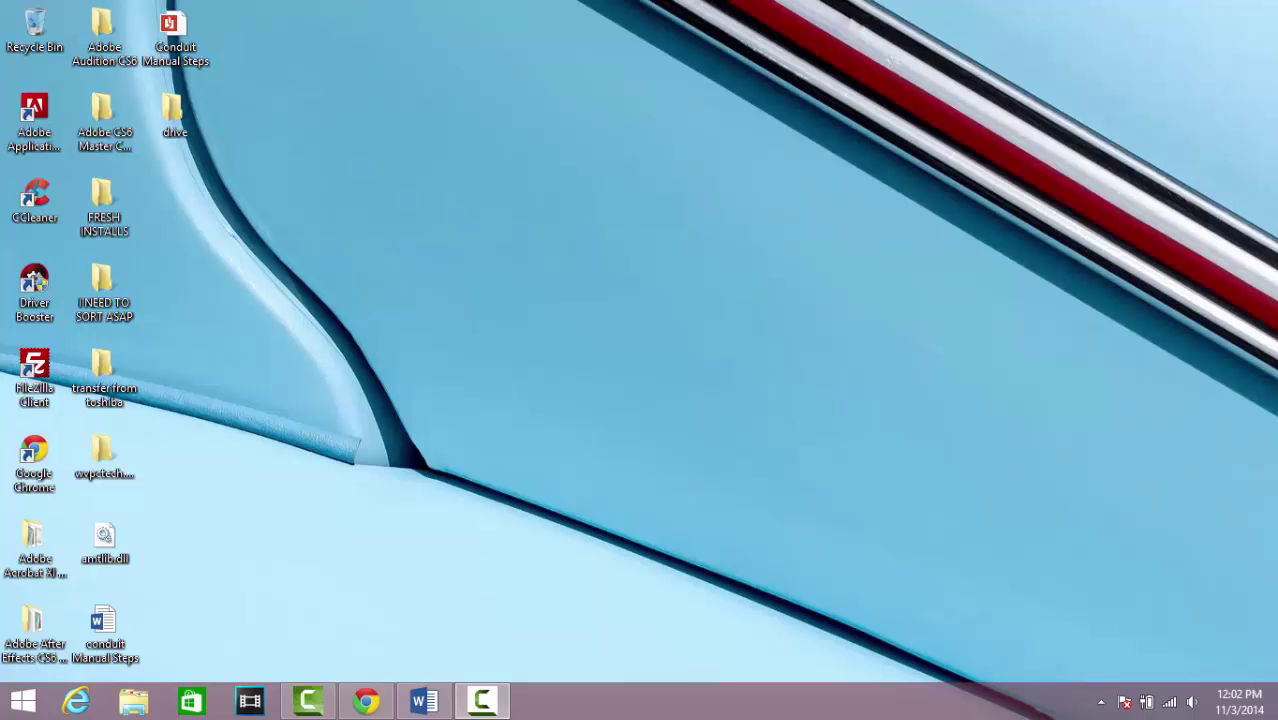
Read through the tune-up guide document in Word, then minimize it to reveal the desktop
click(428, 702)
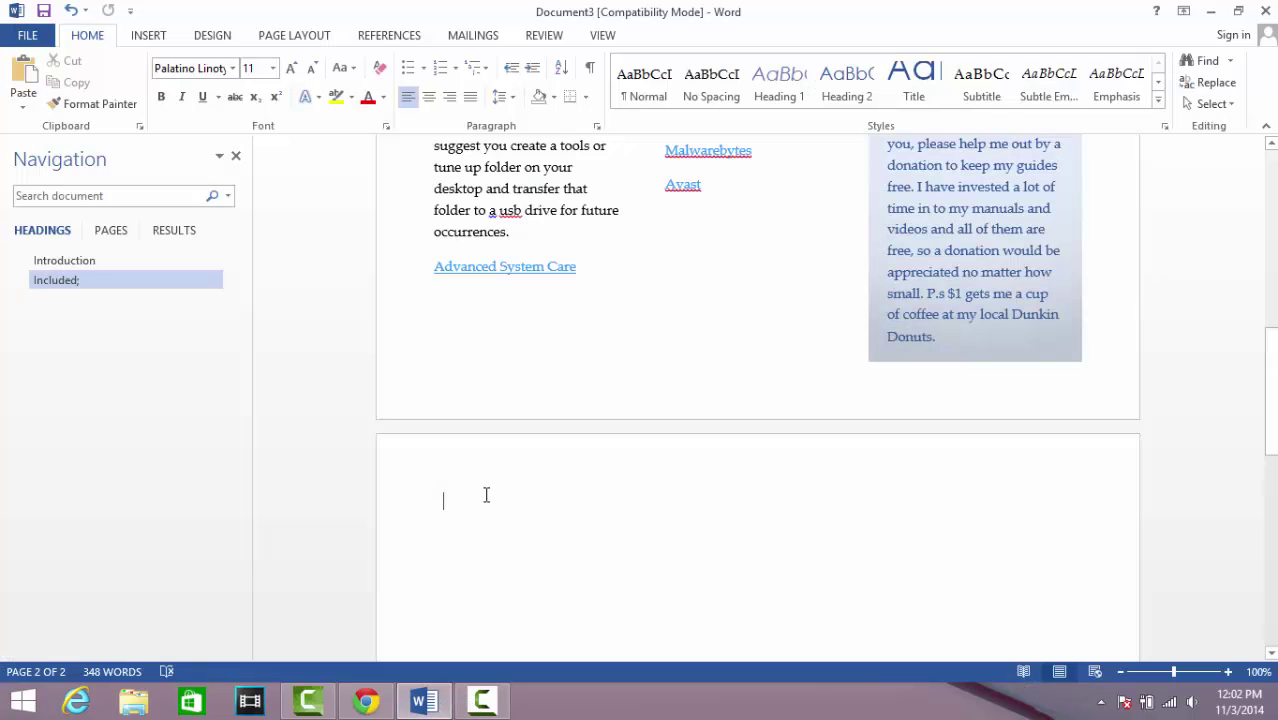
scroll(485, 494, up, 8)
scroll(524, 403, down, 2)
scroll(524, 403, down, 1)
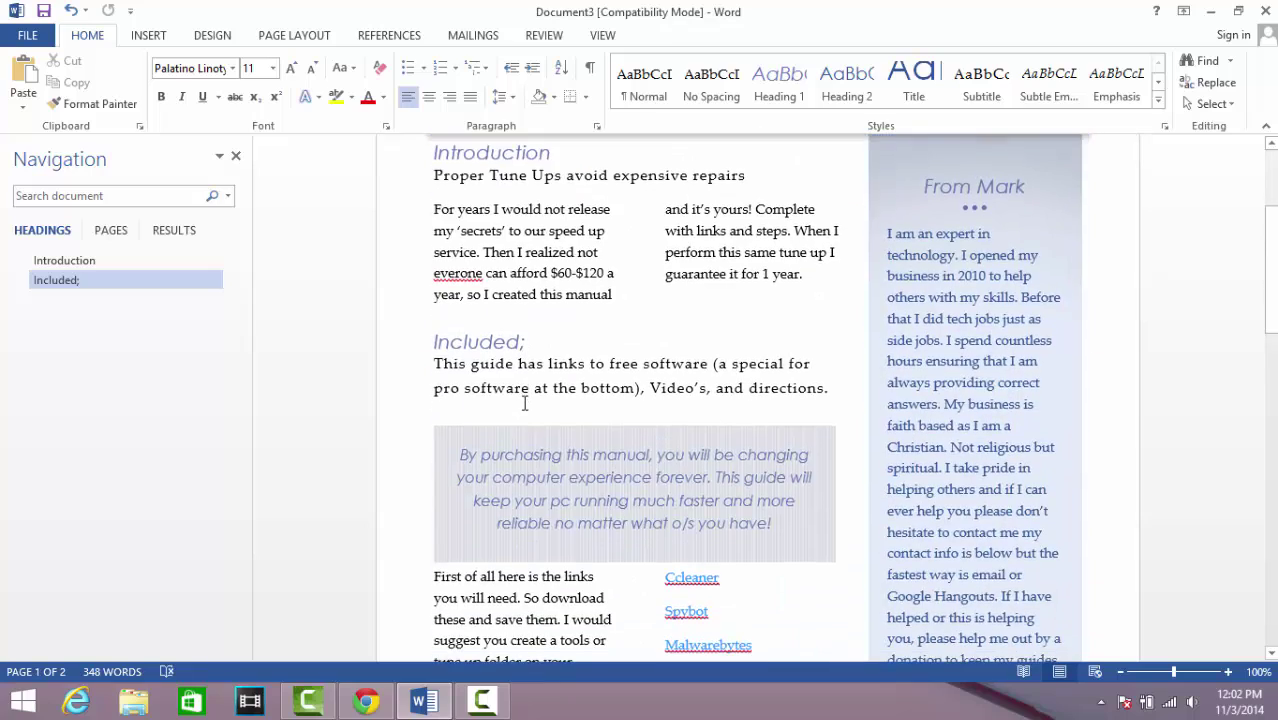
scroll(524, 403, up, 2)
scroll(600, 380, down, 5)
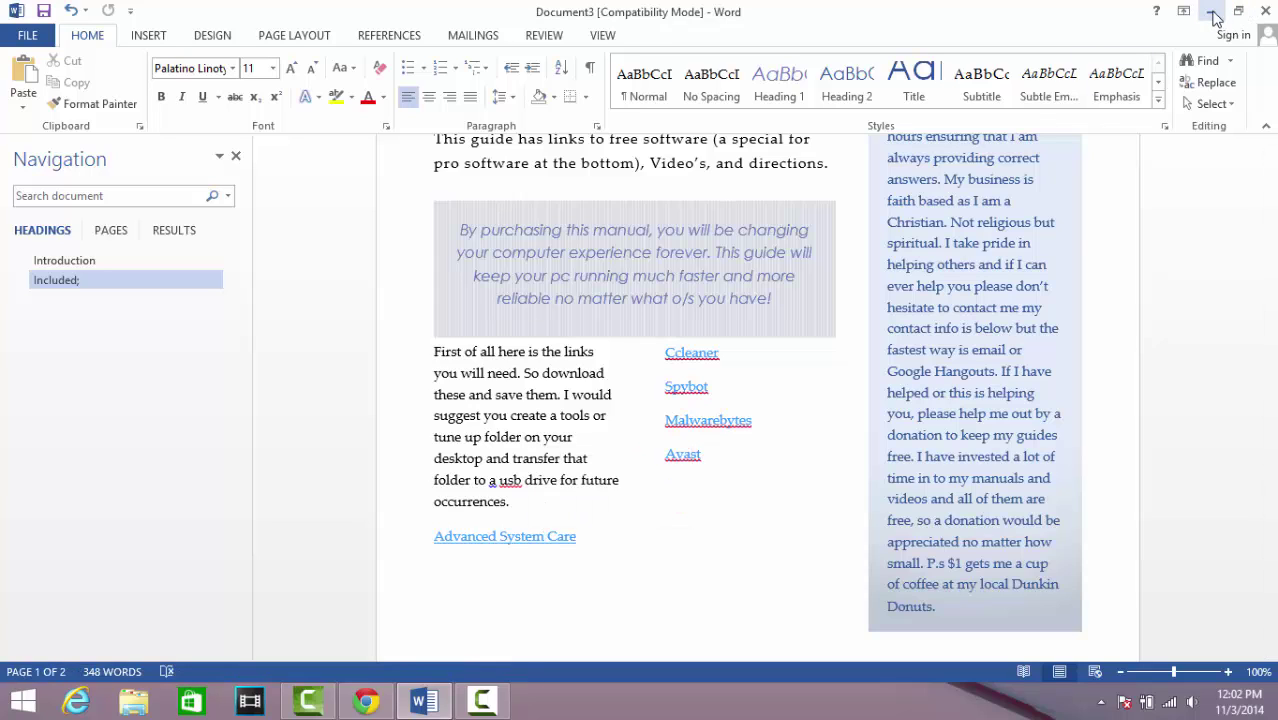
scroll(628, 468, down, 1)
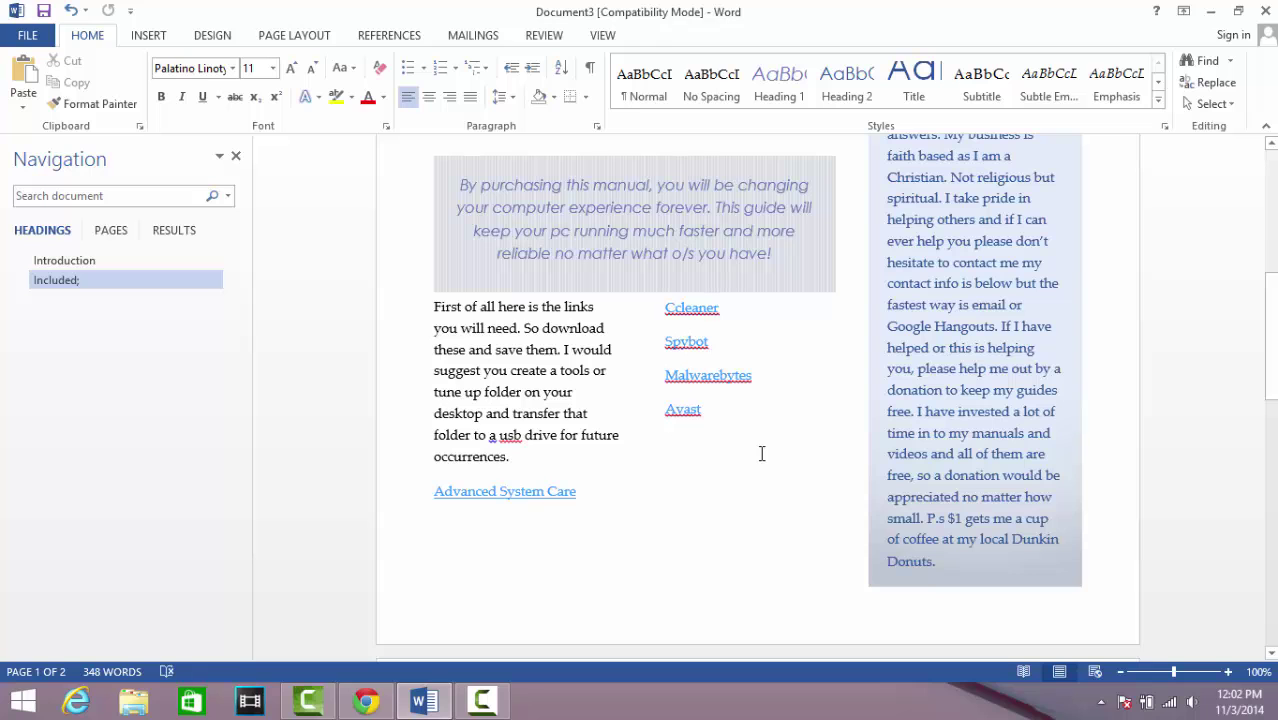
scroll(761, 454, down, 15)
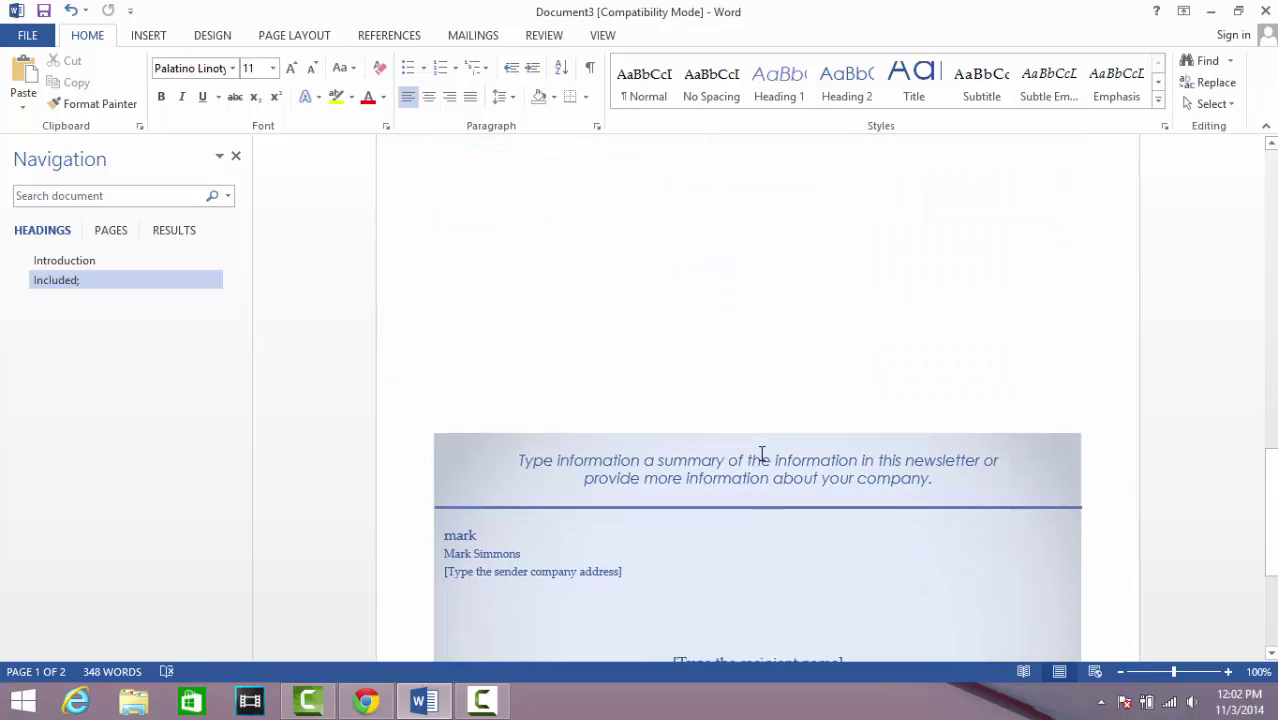
scroll(742, 487, up, 15)
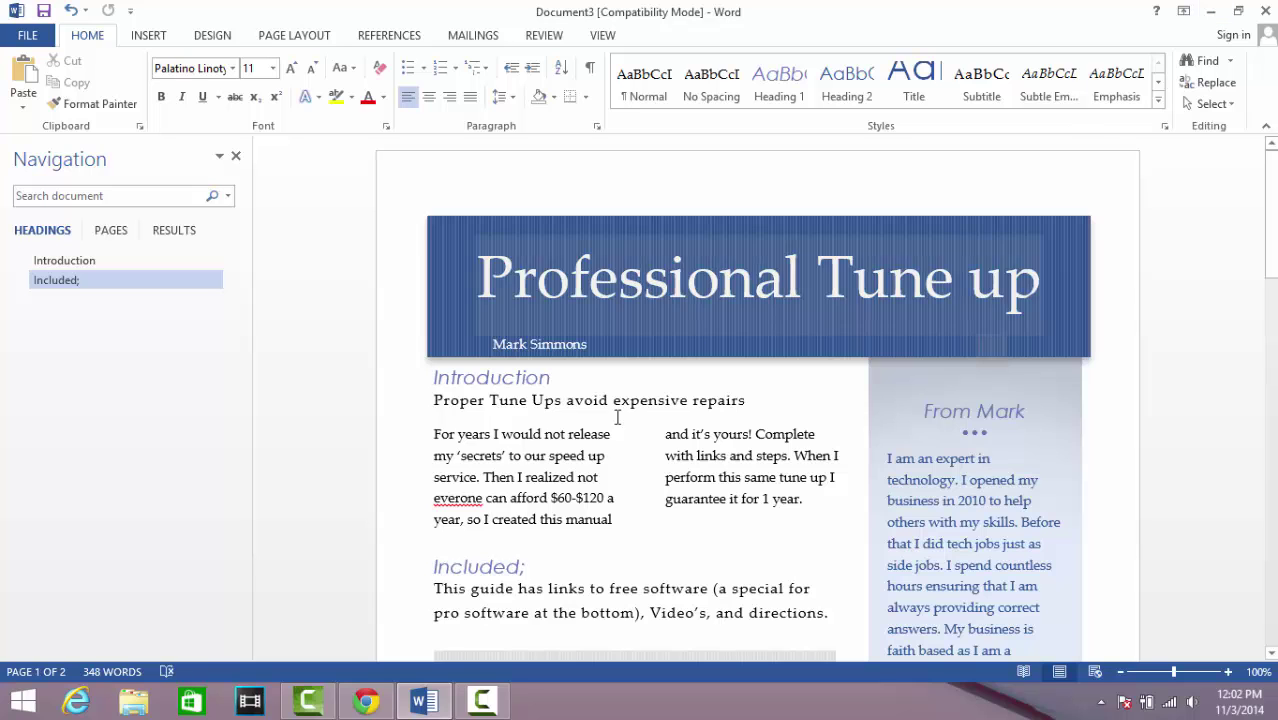
scroll(613, 422, down, 5)
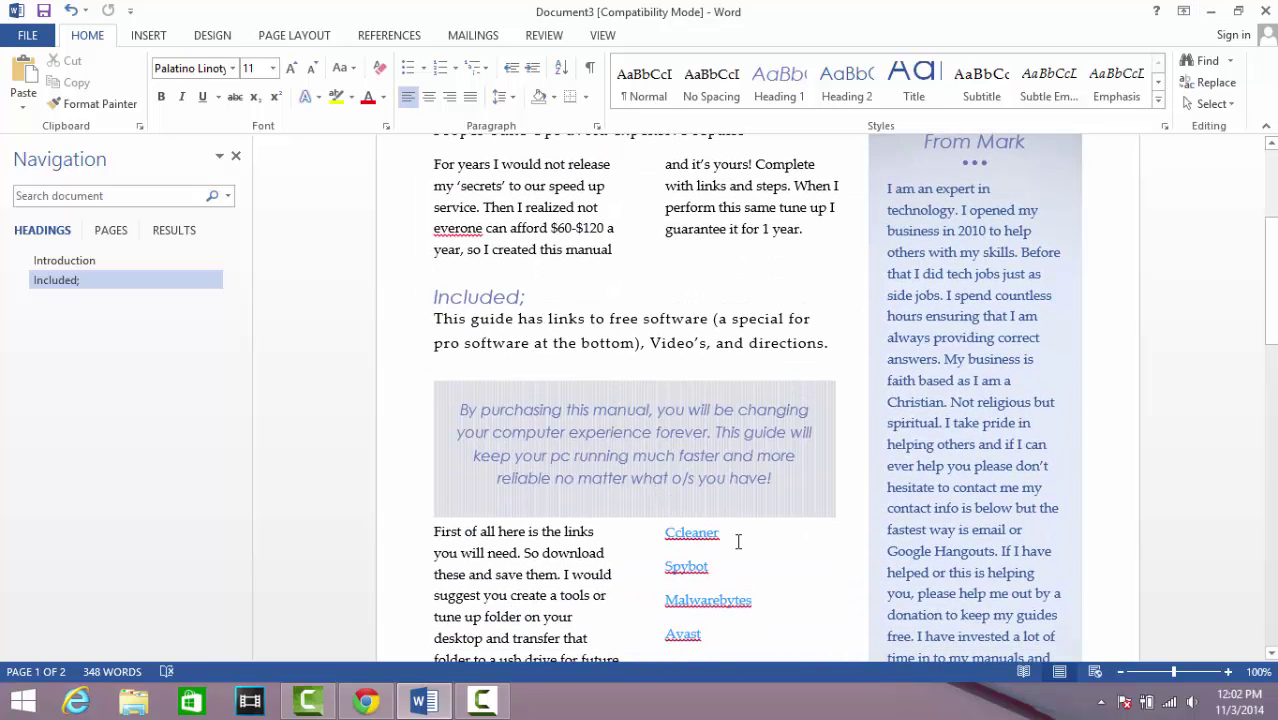
scroll(736, 537, down, 2)
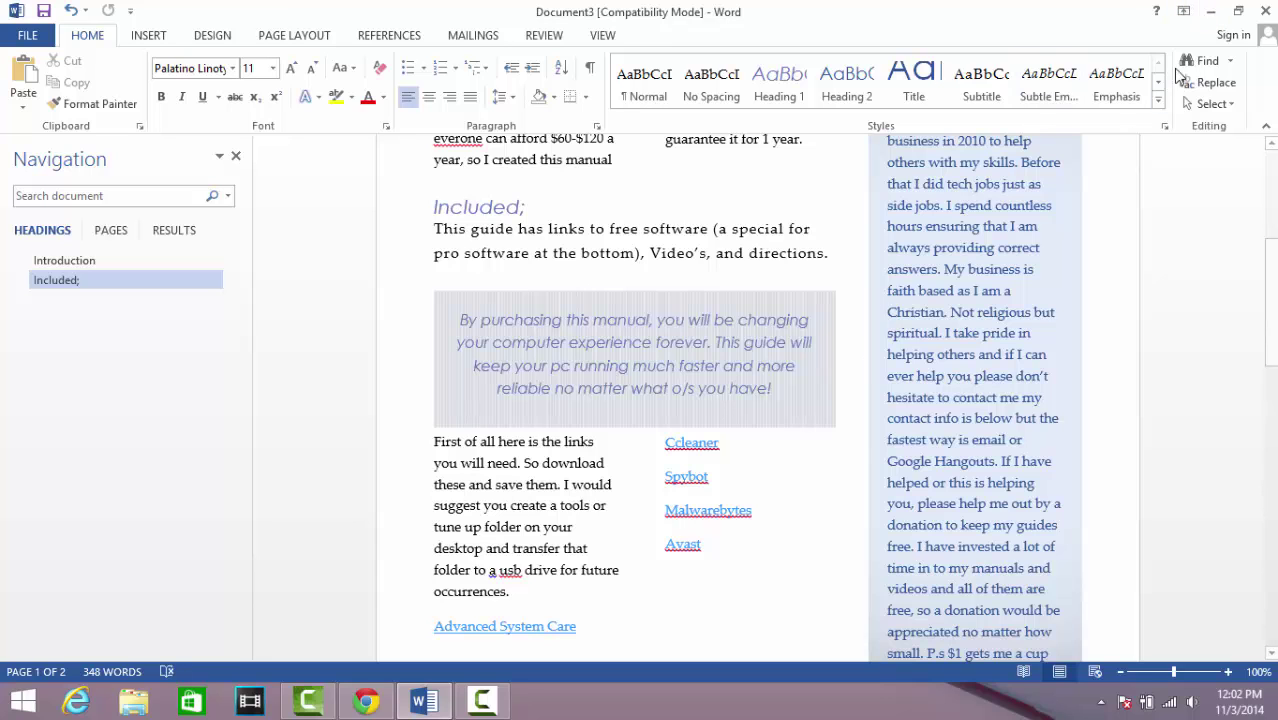
click(1211, 12)
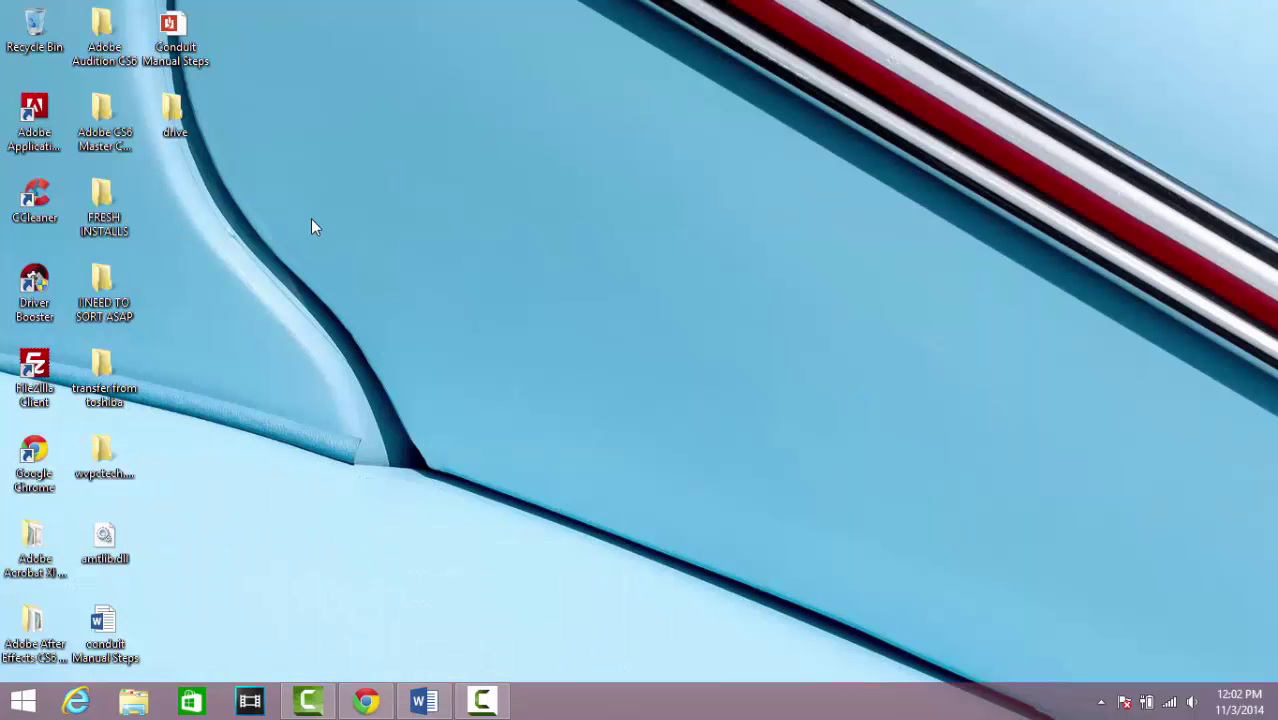
Create a new folder on the desktop and name it 'tools'
right_click(311, 220)
mouse_move(365, 393)
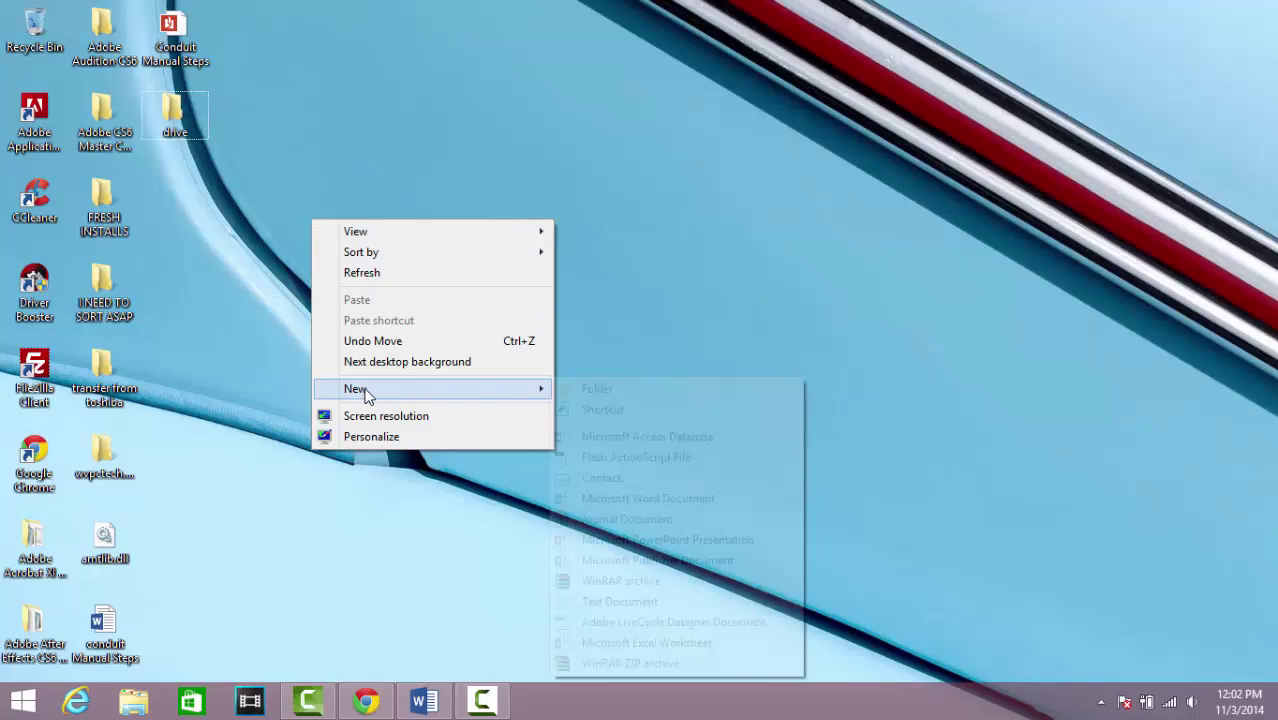
click(589, 390)
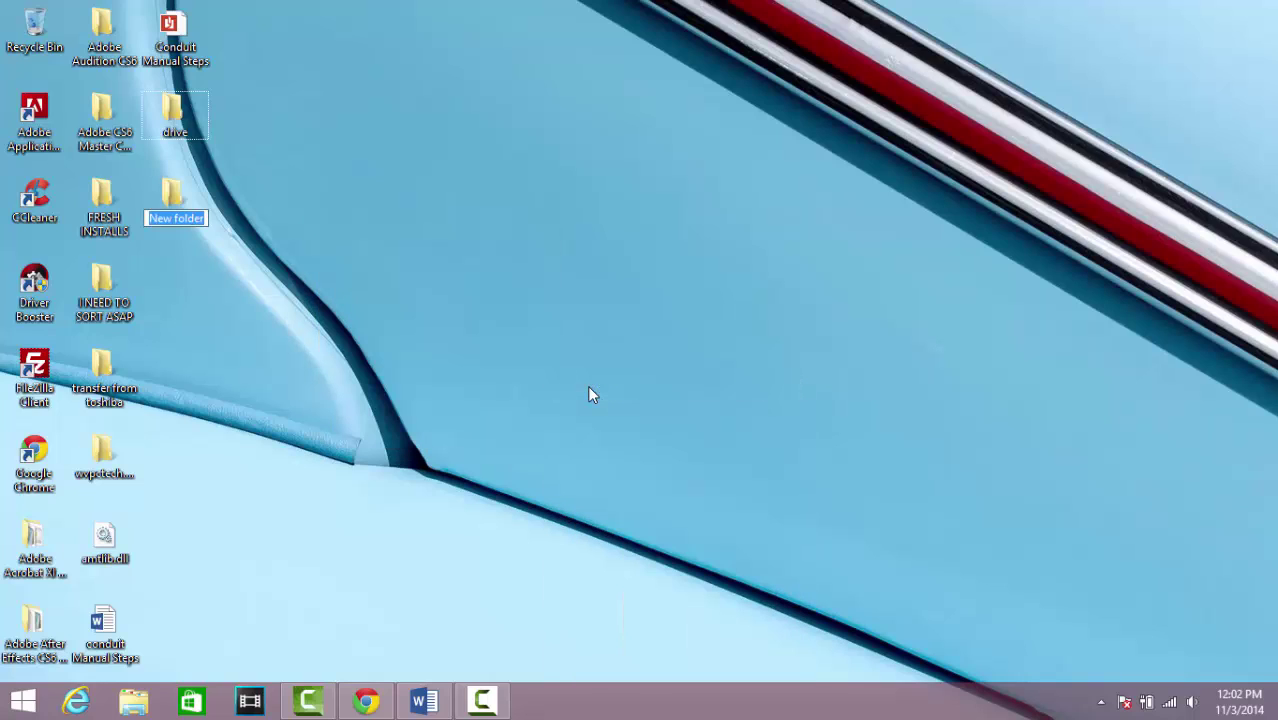
text(tu)
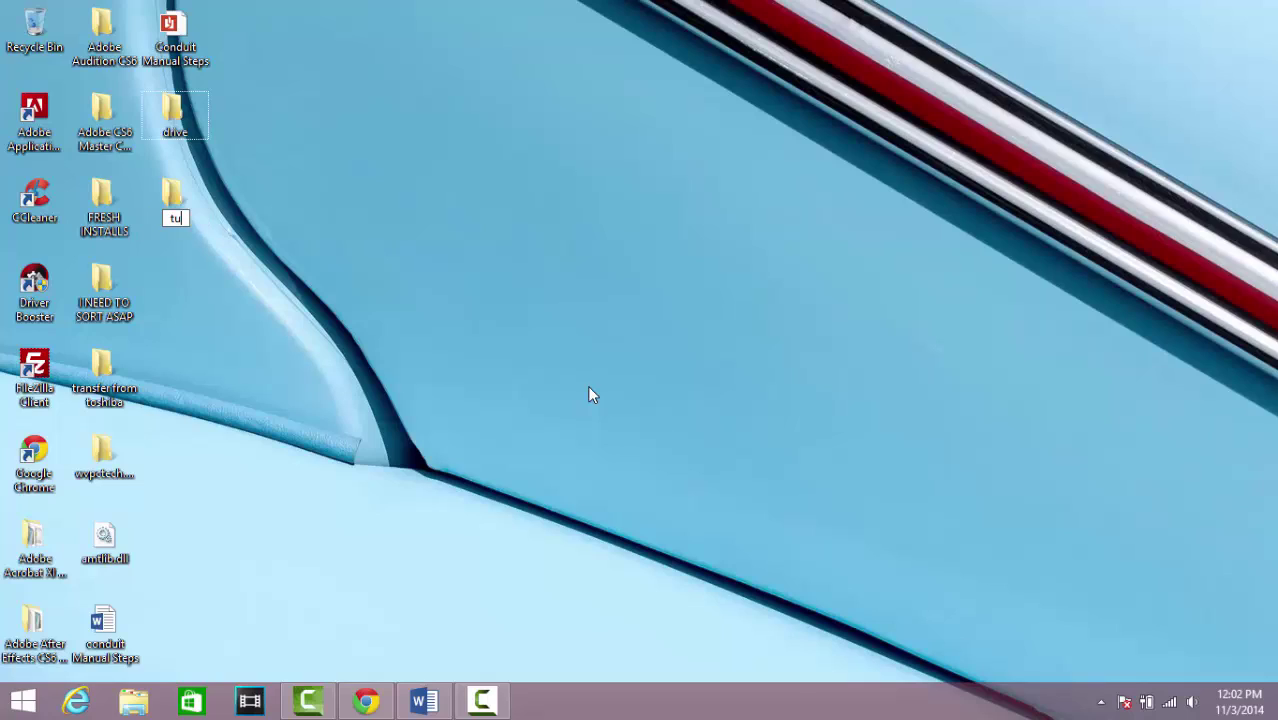
text(ne up)
key(BackSpace)
key(BackSpace)
key(BackSpace)
key(BackSpace)
key(BackSpace)
key(BackSpace)
key(BackSpace)
text(tools)
key(Return)
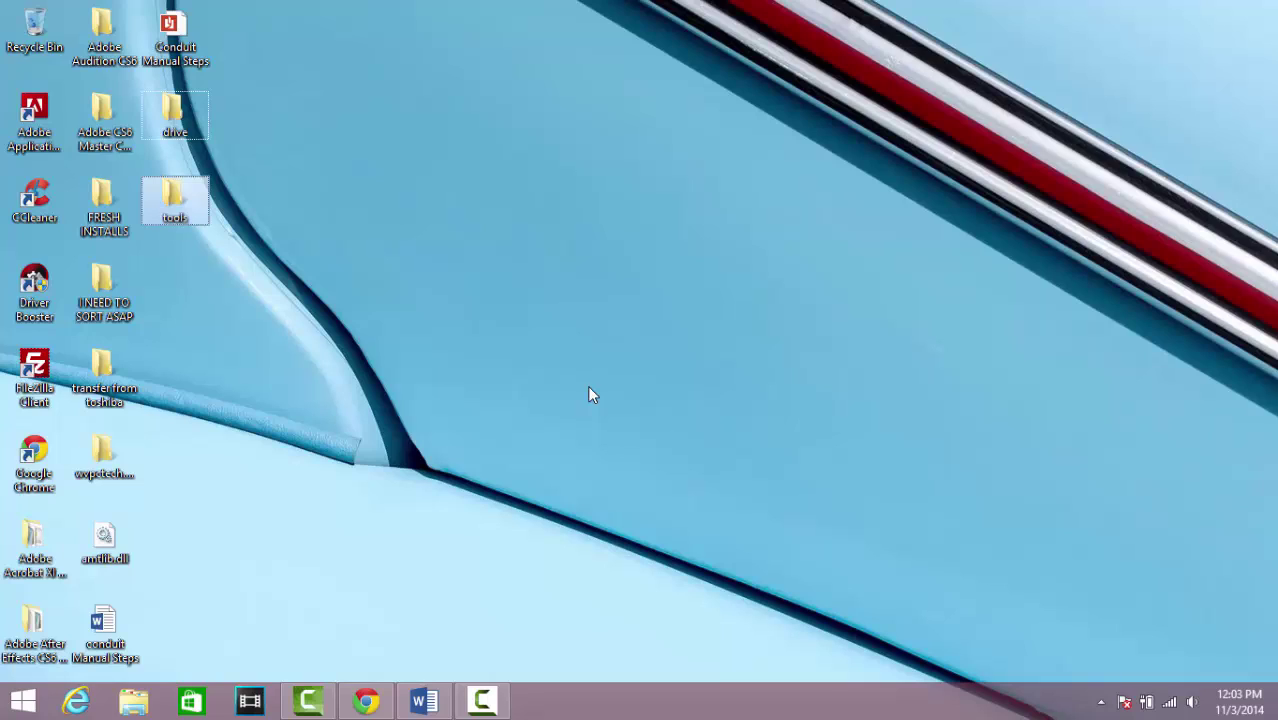
double_click(177, 201)
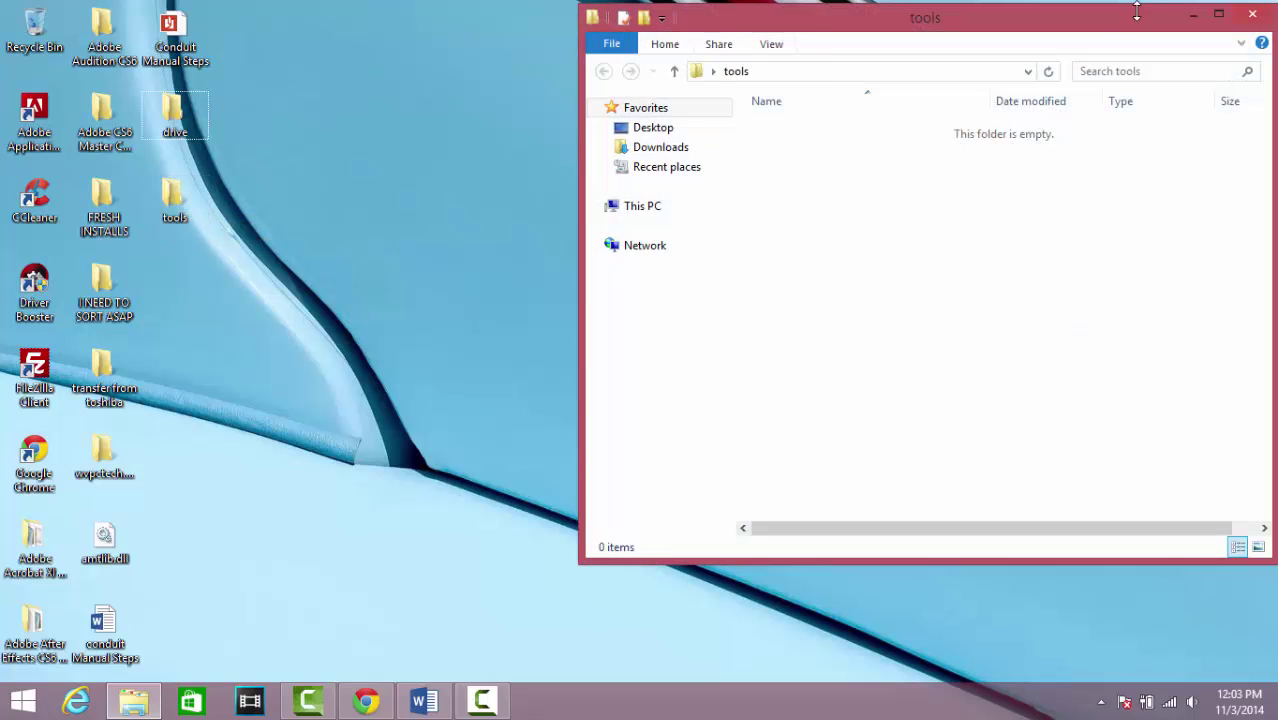
click(1253, 15)
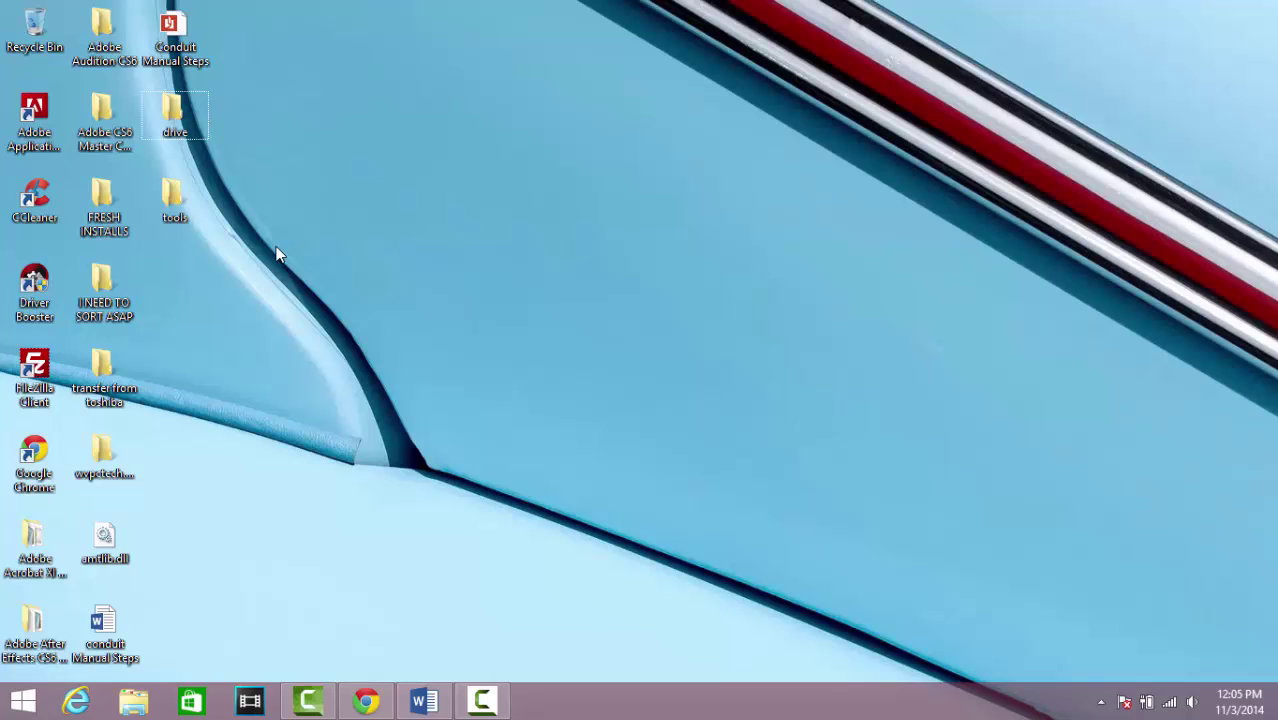
Restore the Word guide and scroll to the Ccleaner, Spybot, Malwarebytes, Avast and Advanced System Care links
mouse_move(425, 703)
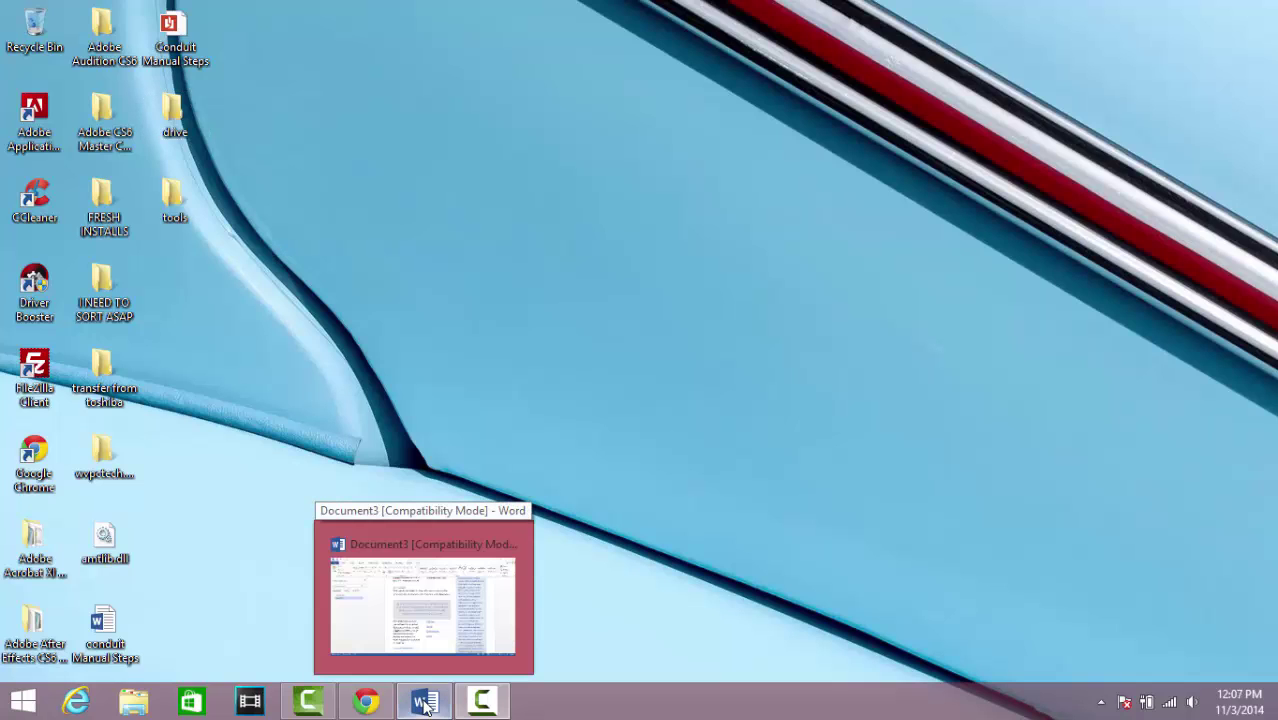
click(425, 703)
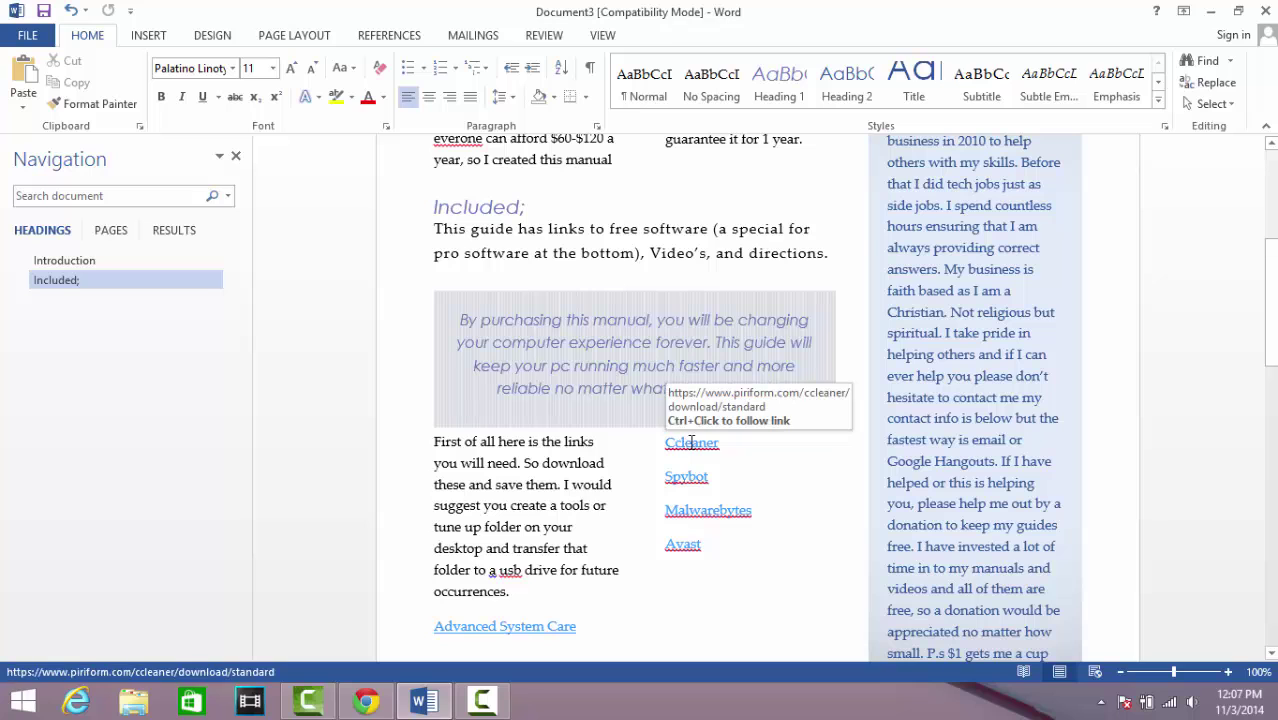
scroll(634, 493, down, 1)
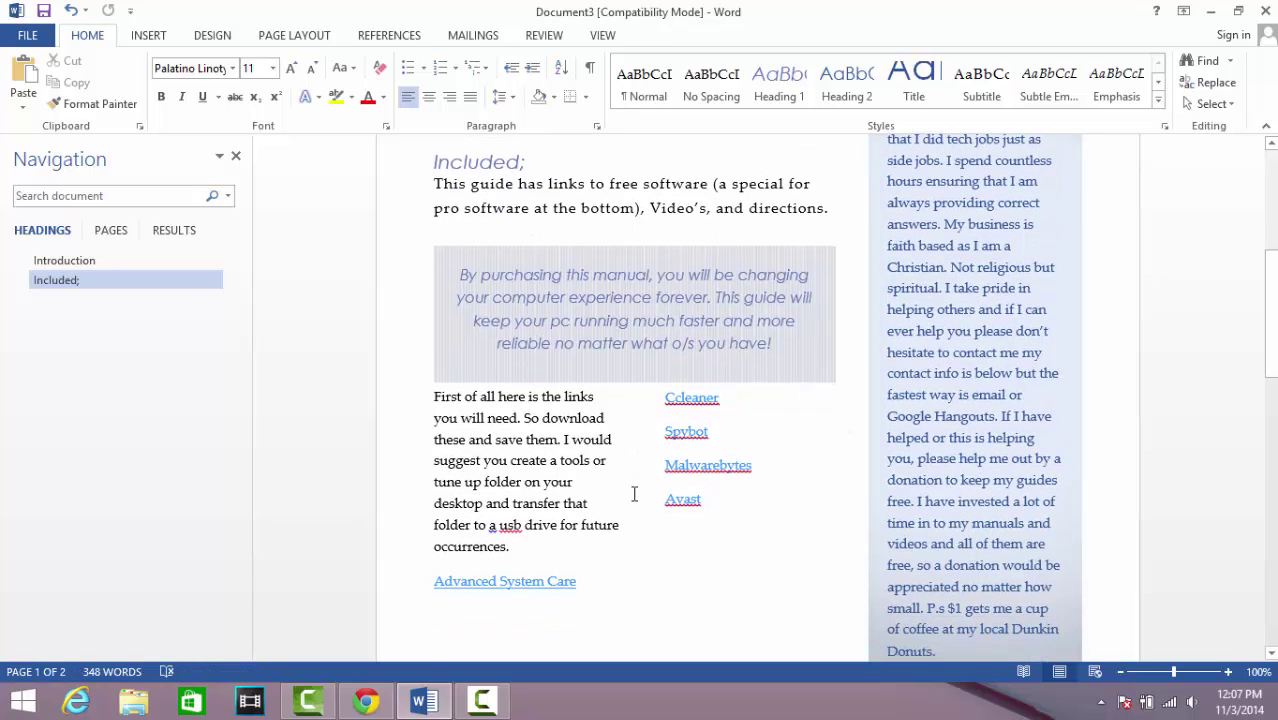
scroll(634, 496, down, 1)
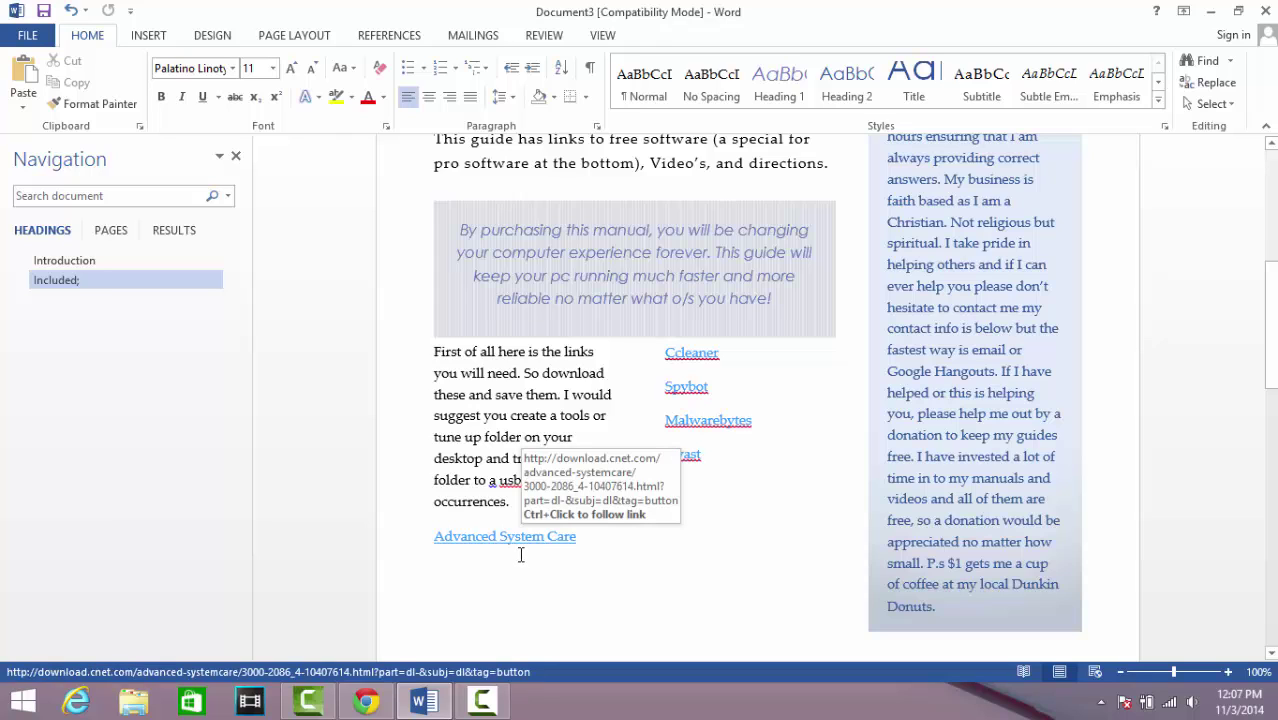
Open the Advanced System Care, Ccleaner and Spybot links; save the ccsetup419 and spybot-2.4 installers
ctrl+click(511, 543)
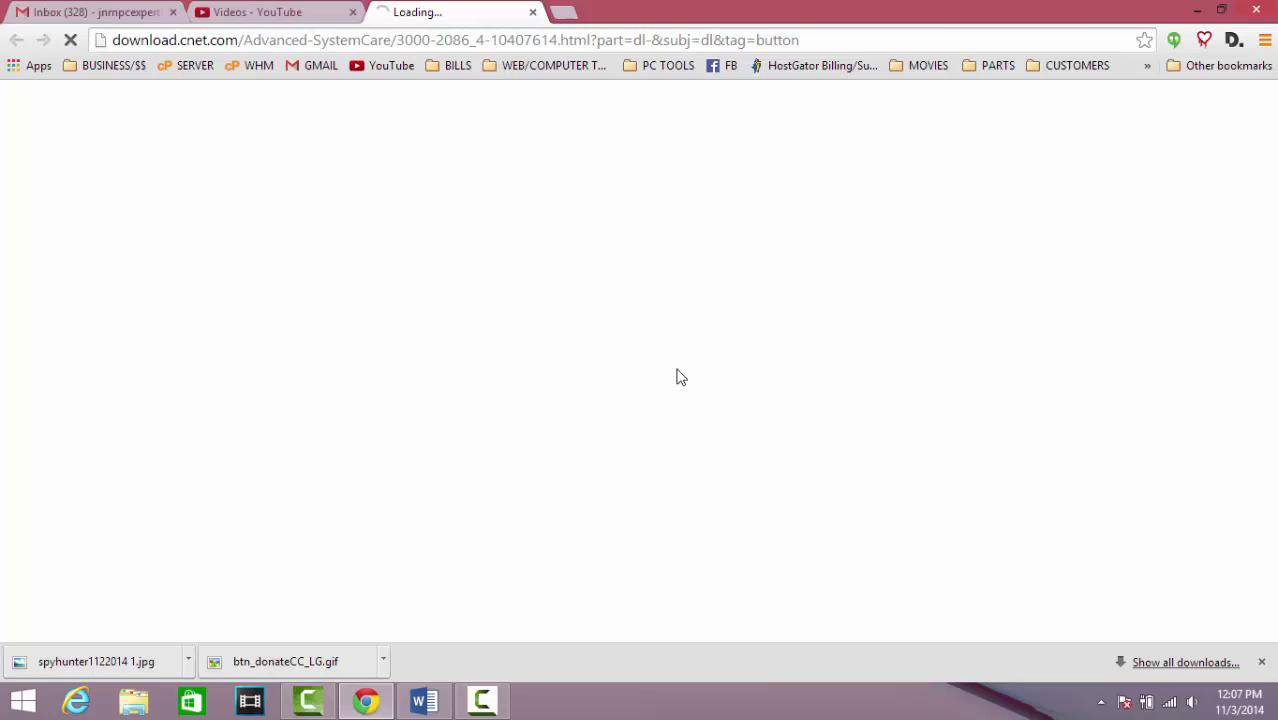
key(alt+Tab)
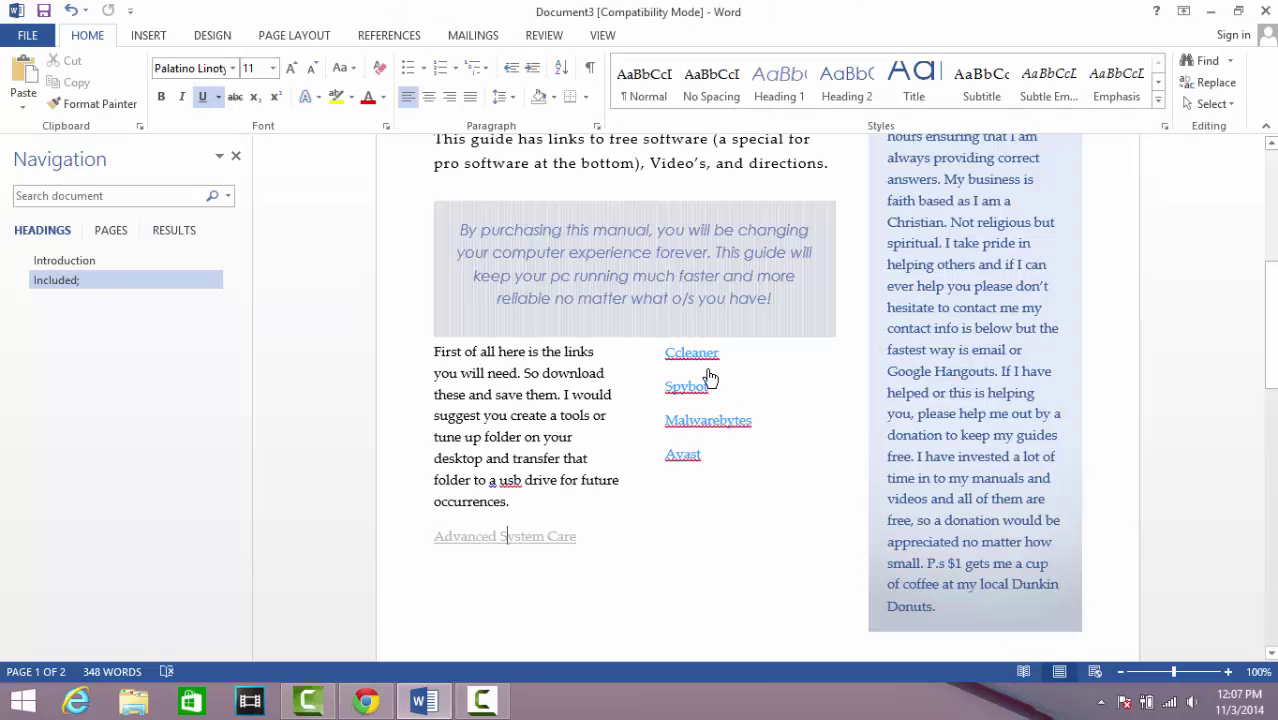
ctrl+click(692, 355)
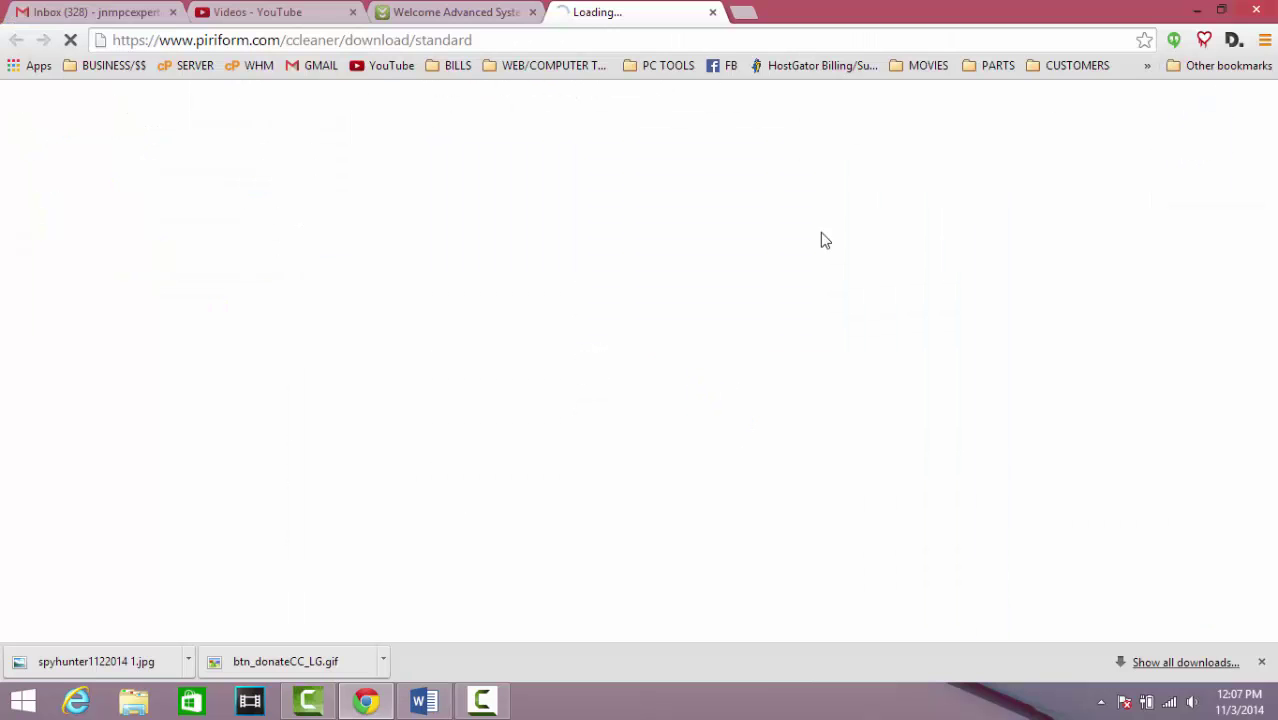
click(1197, 11)
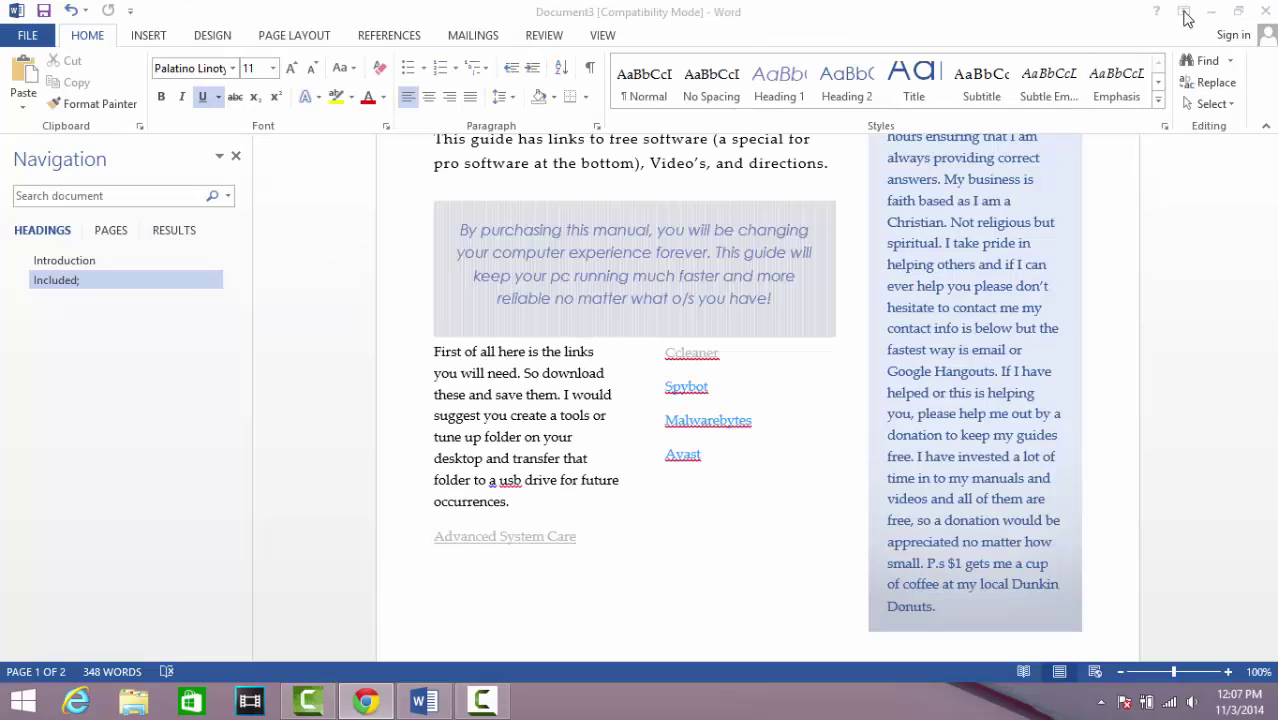
ctrl+click(680, 390)
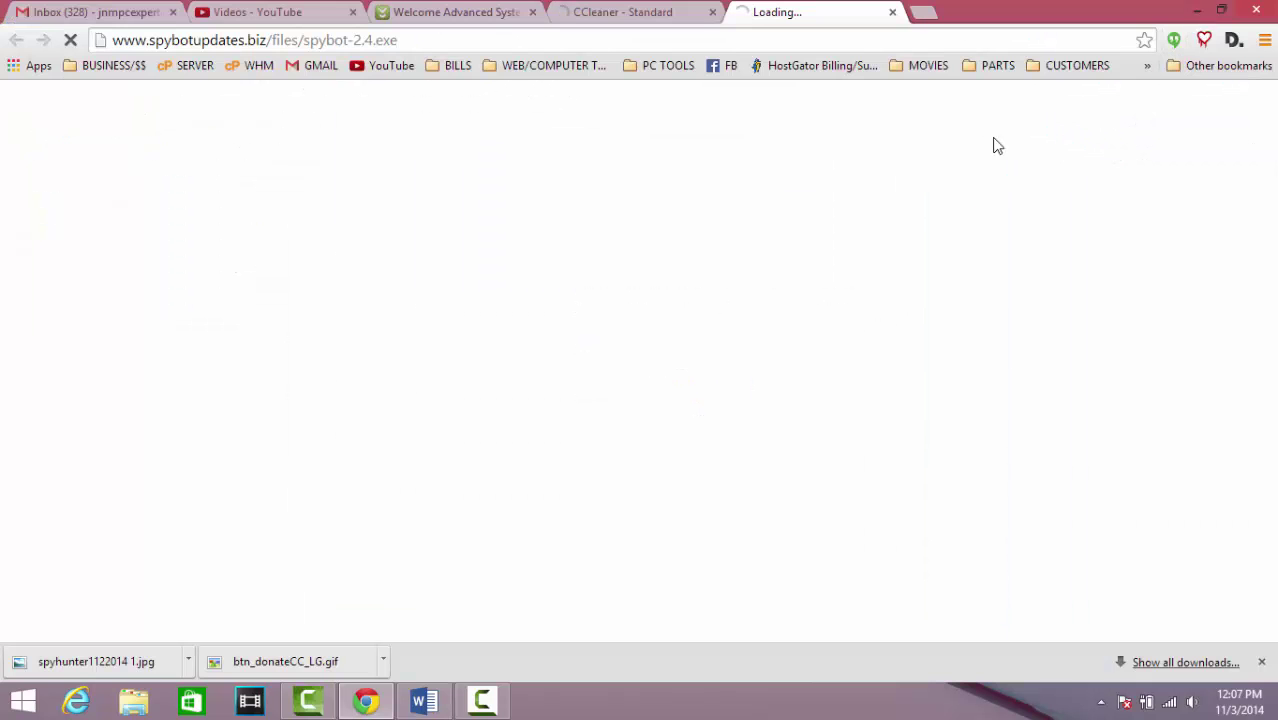
key(alt+Tab)
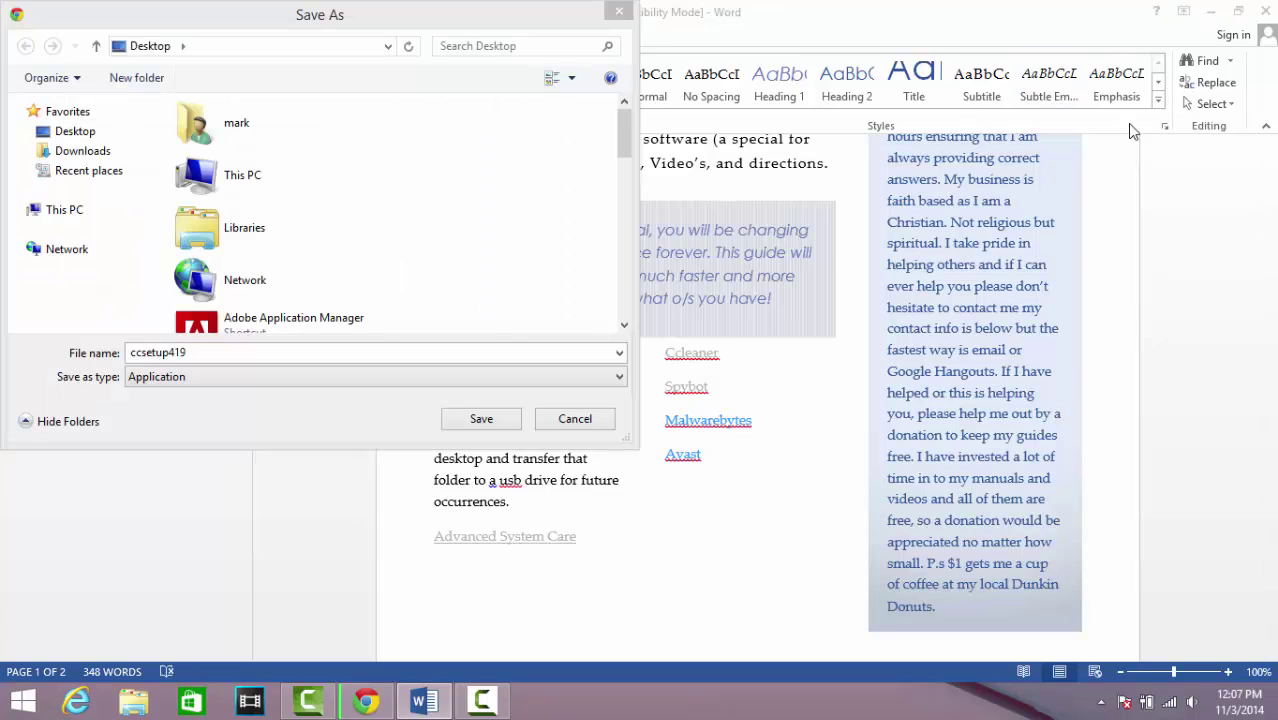
click(480, 420)
click(481, 420)
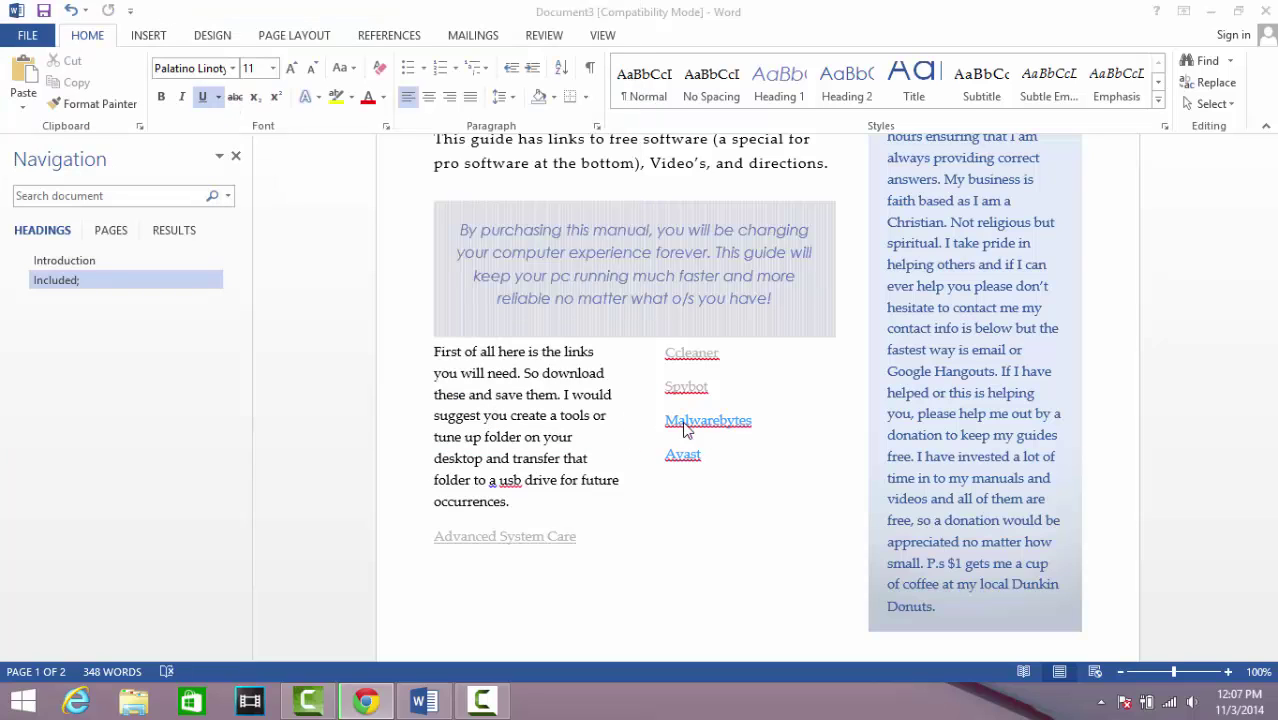
Open the guide's Malwarebytes and Avast download links in Chrome
ctrl+click(736, 421)
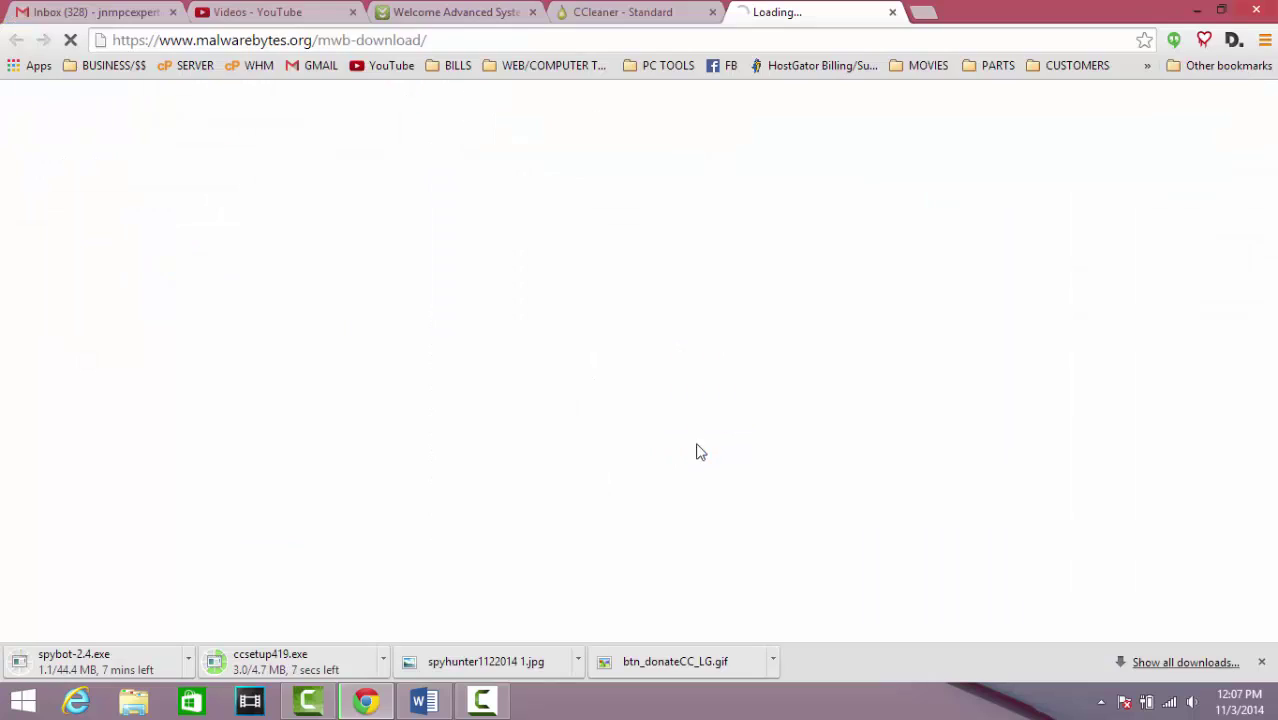
key(alt+Tab)
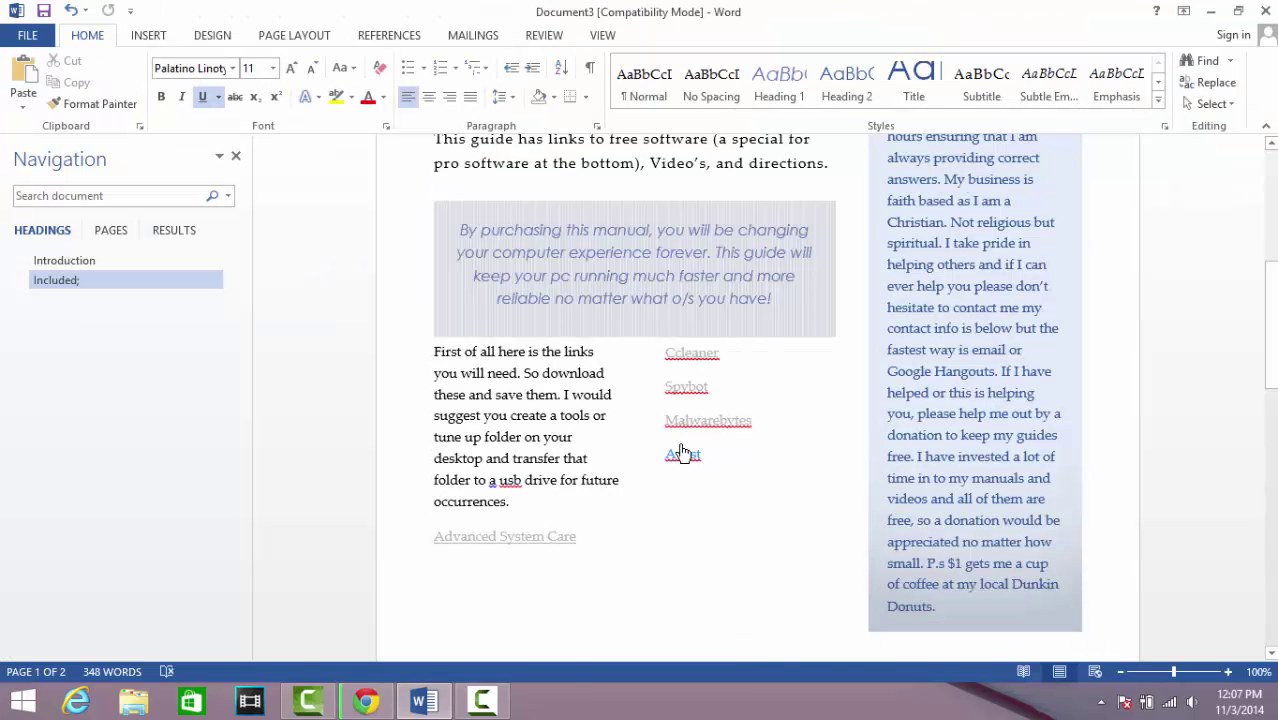
ctrl+click(684, 455)
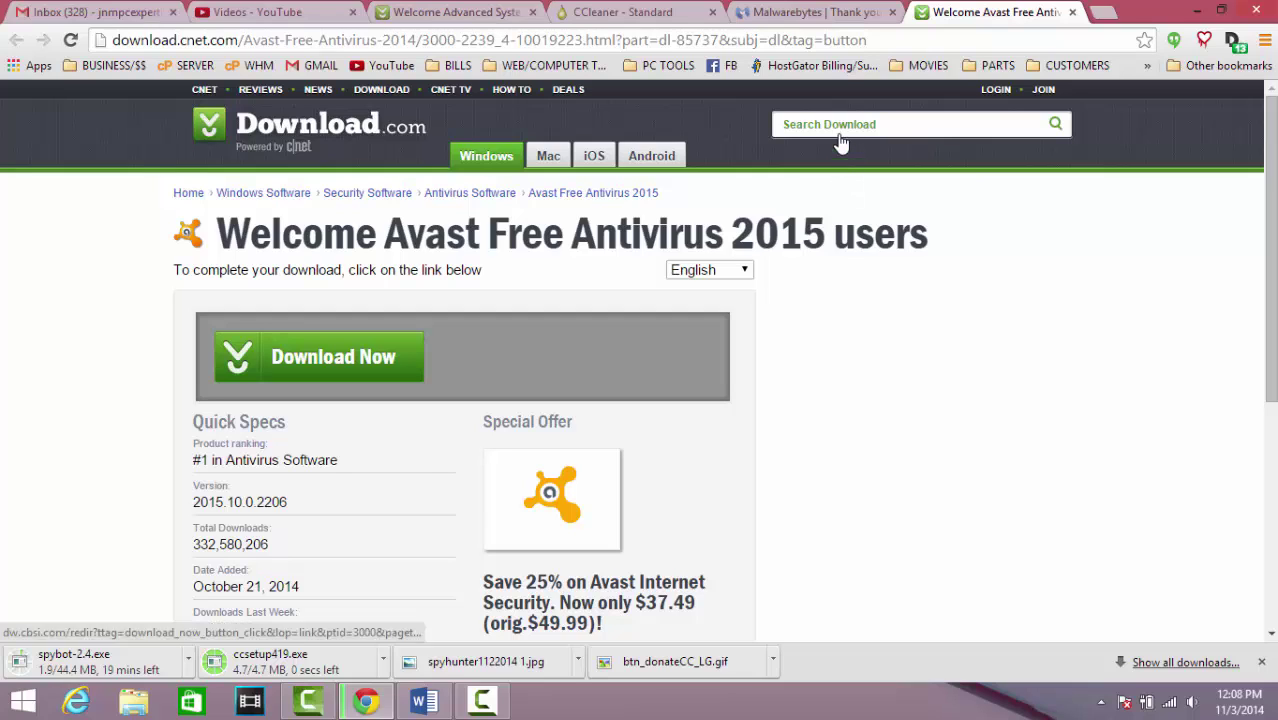
Start the Malwarebytes and Advanced SystemCare downloads and save the Avast and Advanced SystemCare installers
click(838, 14)
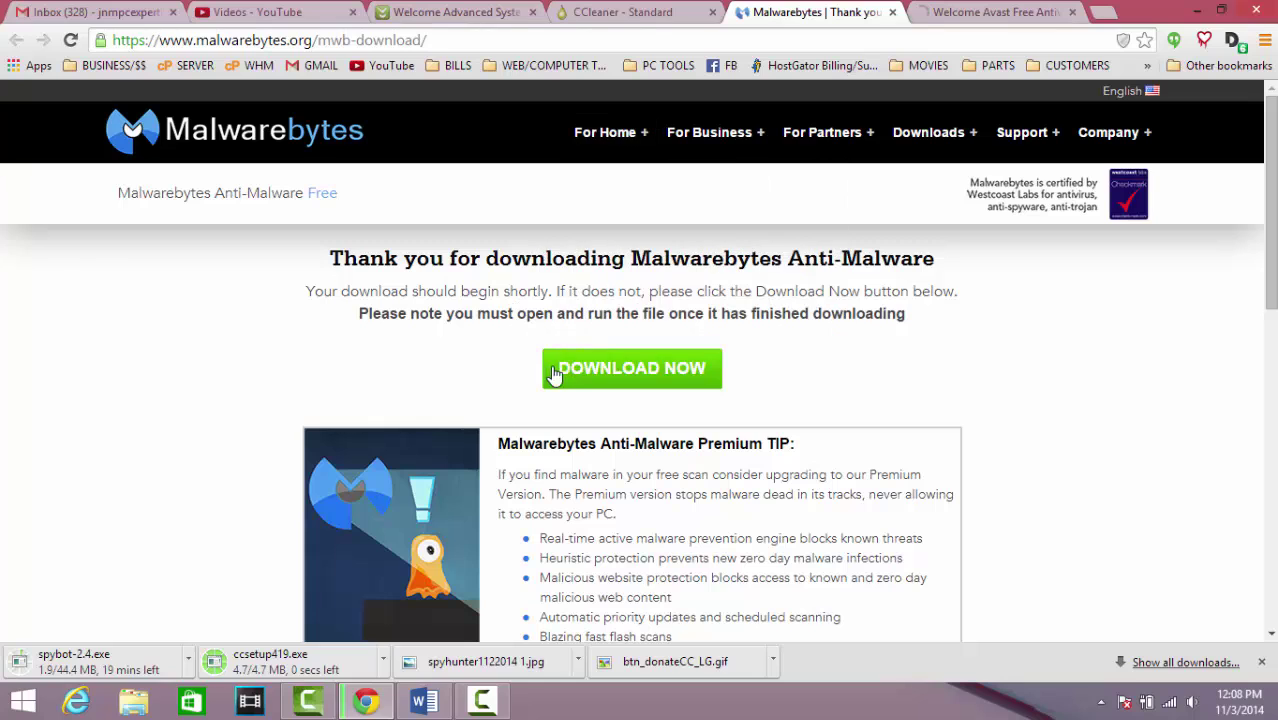
click(570, 378)
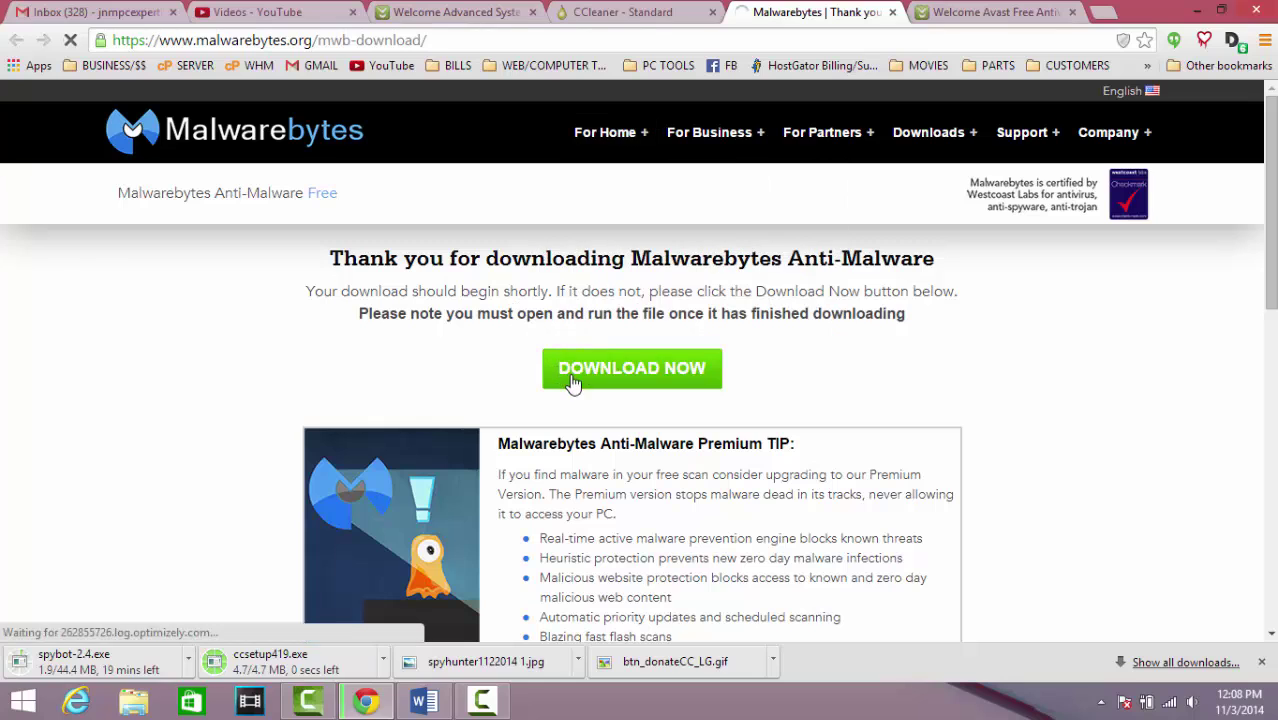
click(476, 14)
click(371, 358)
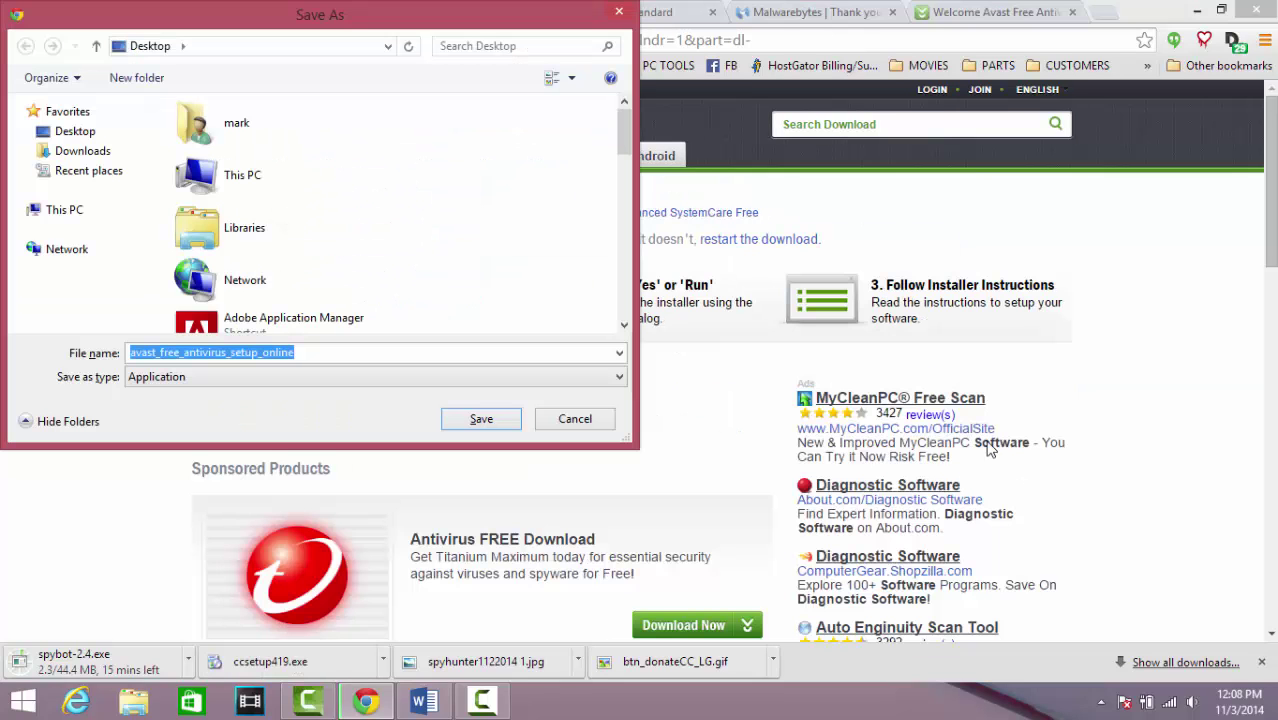
click(483, 421)
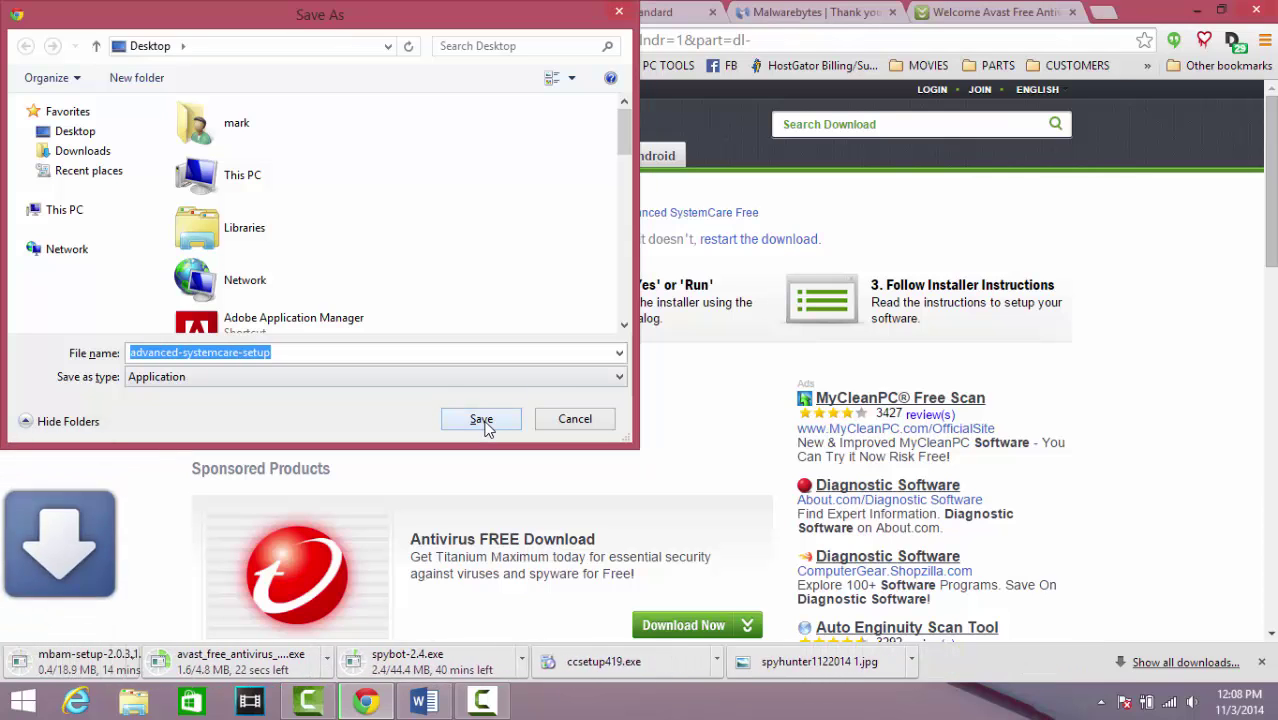
click(482, 420)
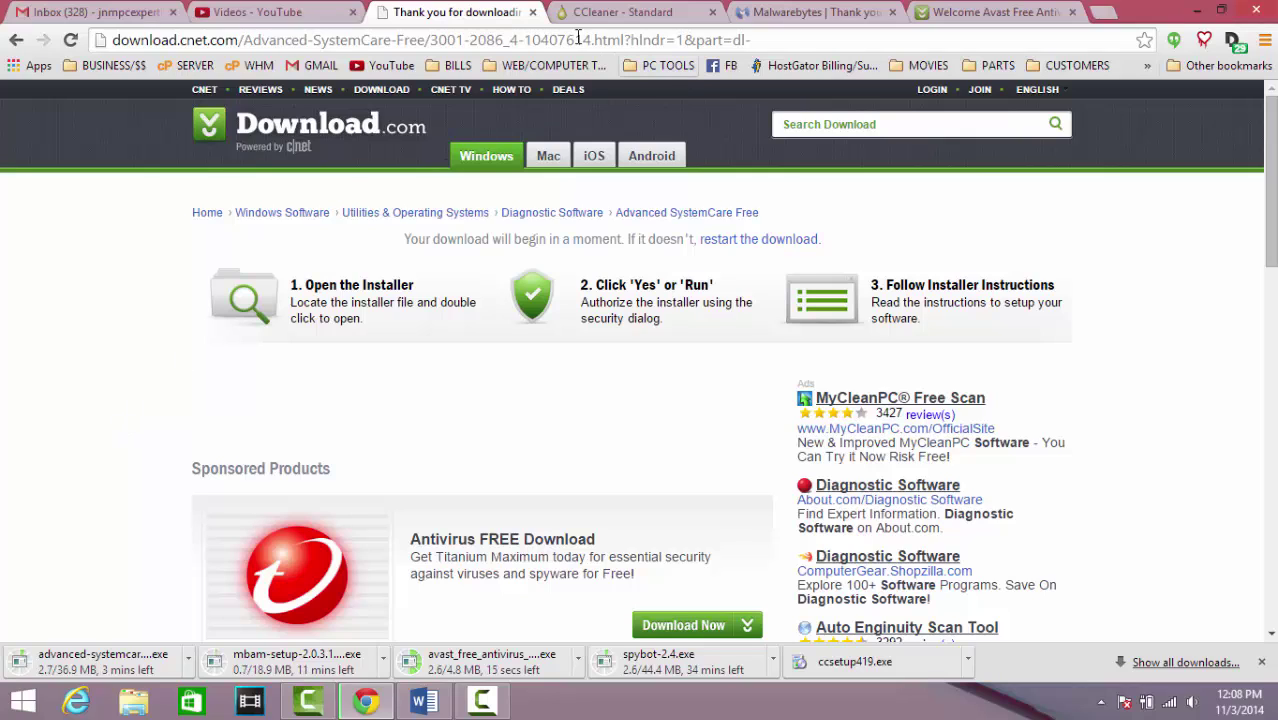
Close the three spare download tabs and run the downloaded ccsetup419 CCleaner installer
click(533, 12)
click(533, 12)
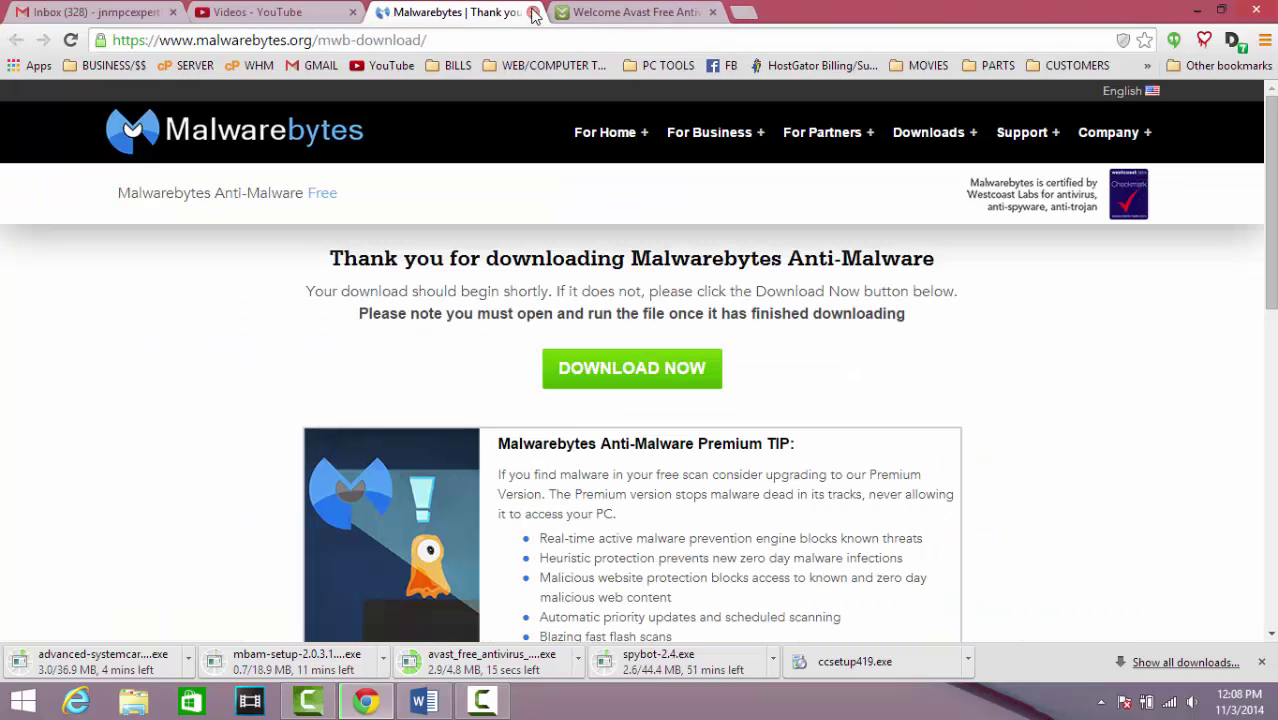
click(533, 12)
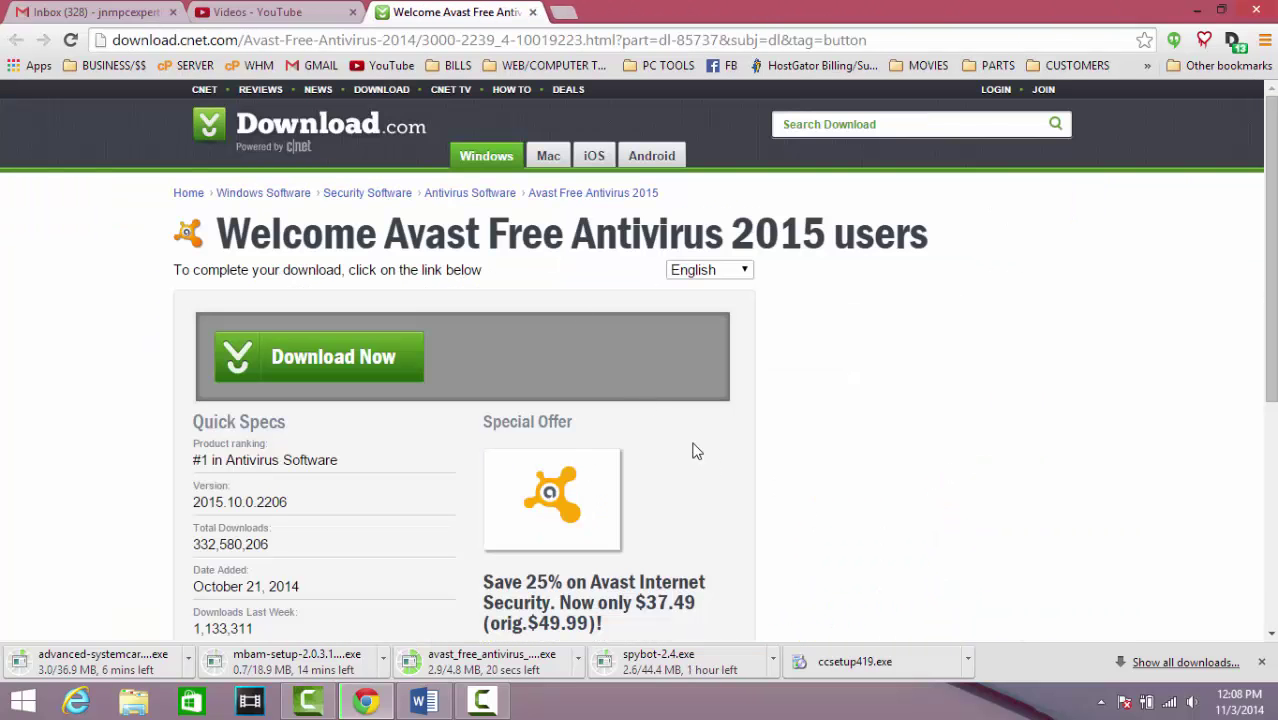
click(864, 655)
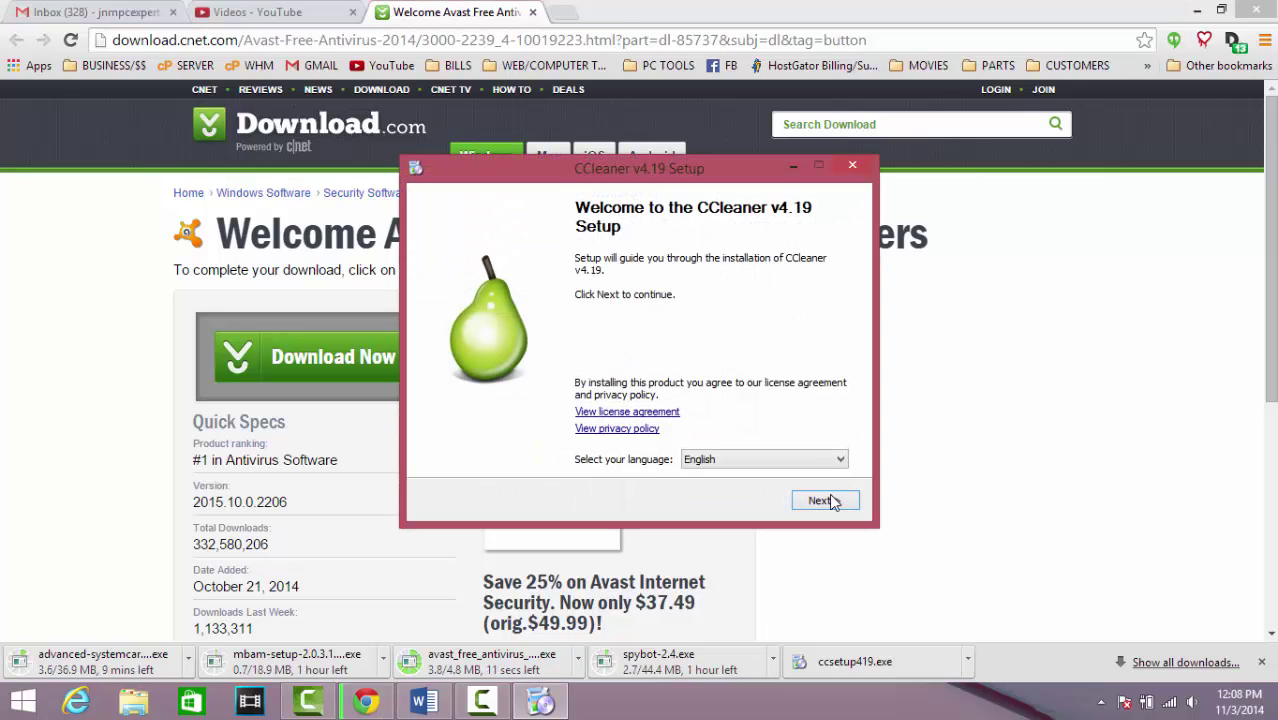
Install CCleaner v4.19 with default options, unticking View Release notes and Run CCleaner
click(824, 500)
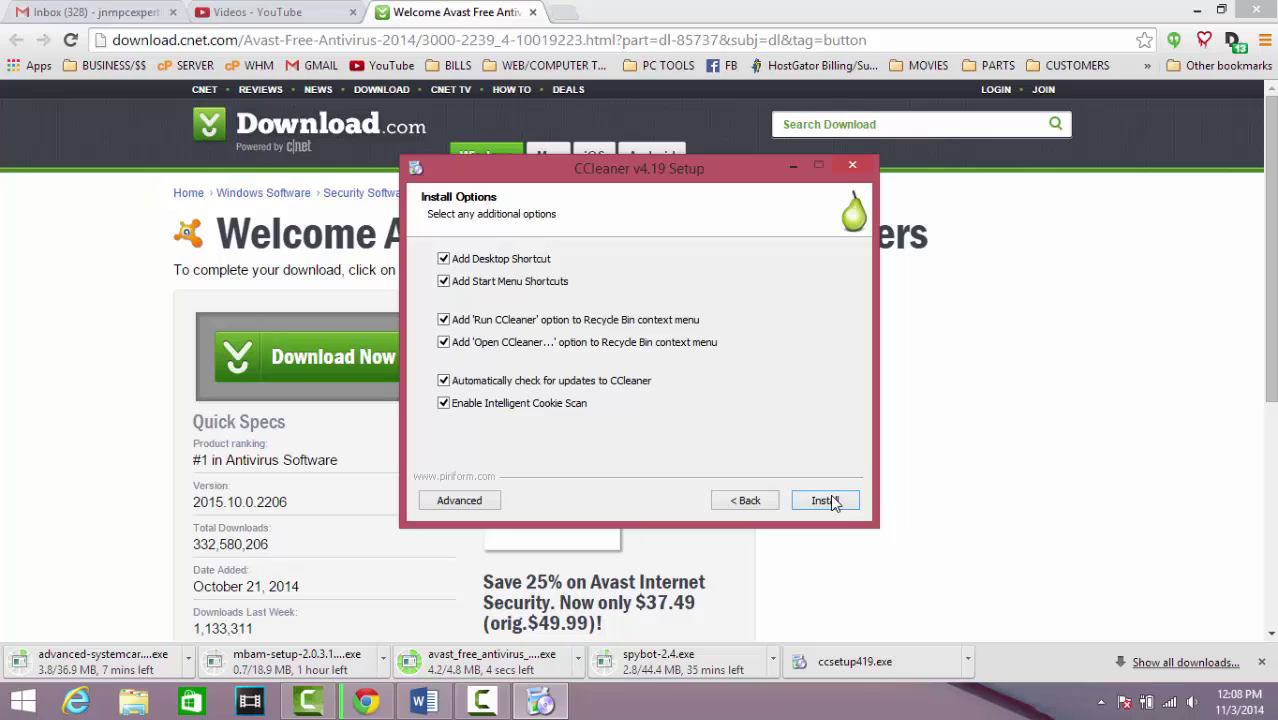
click(830, 500)
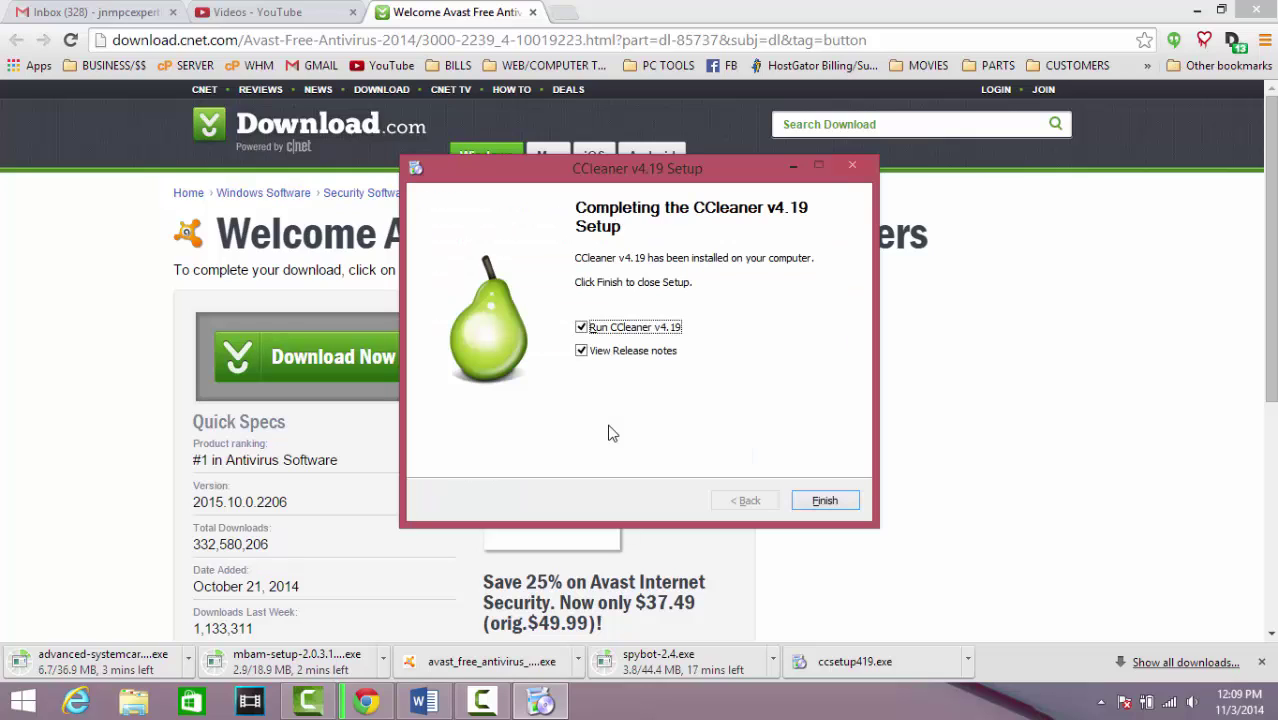
click(581, 351)
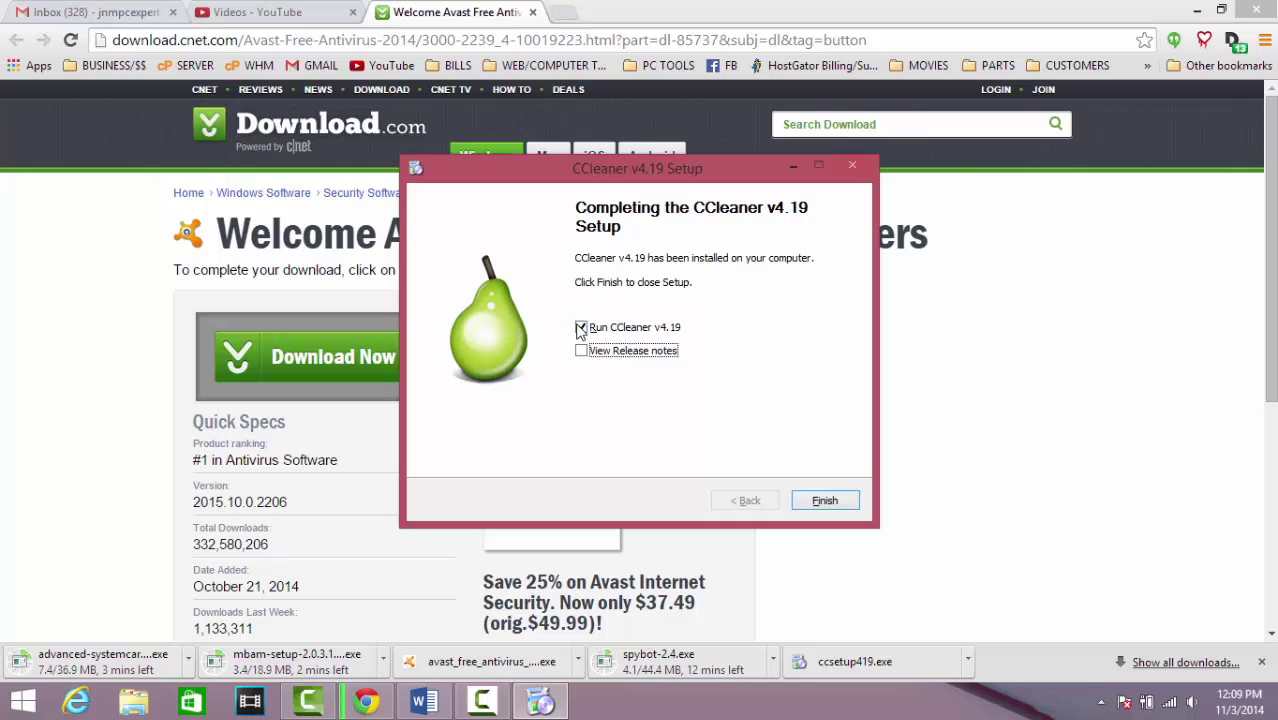
click(581, 327)
Close the CCleaner setup, launch the Avast installer and decline the Dropbox offer
click(825, 501)
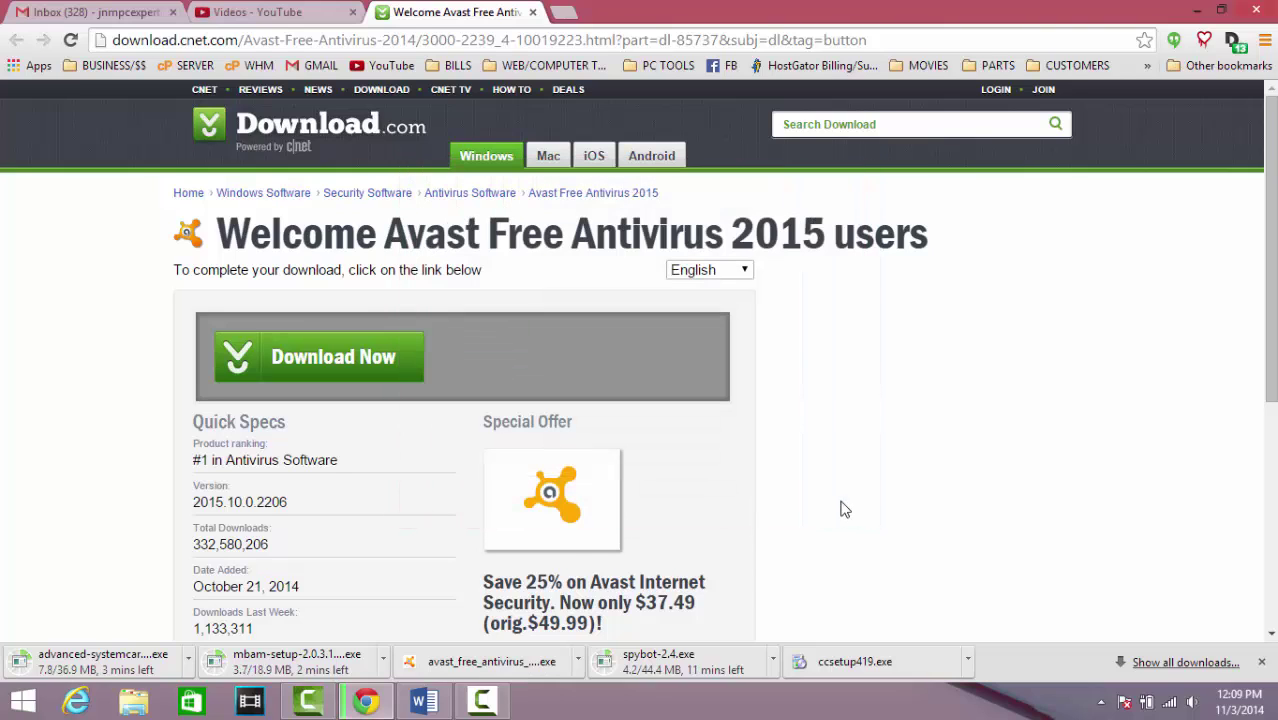
click(509, 664)
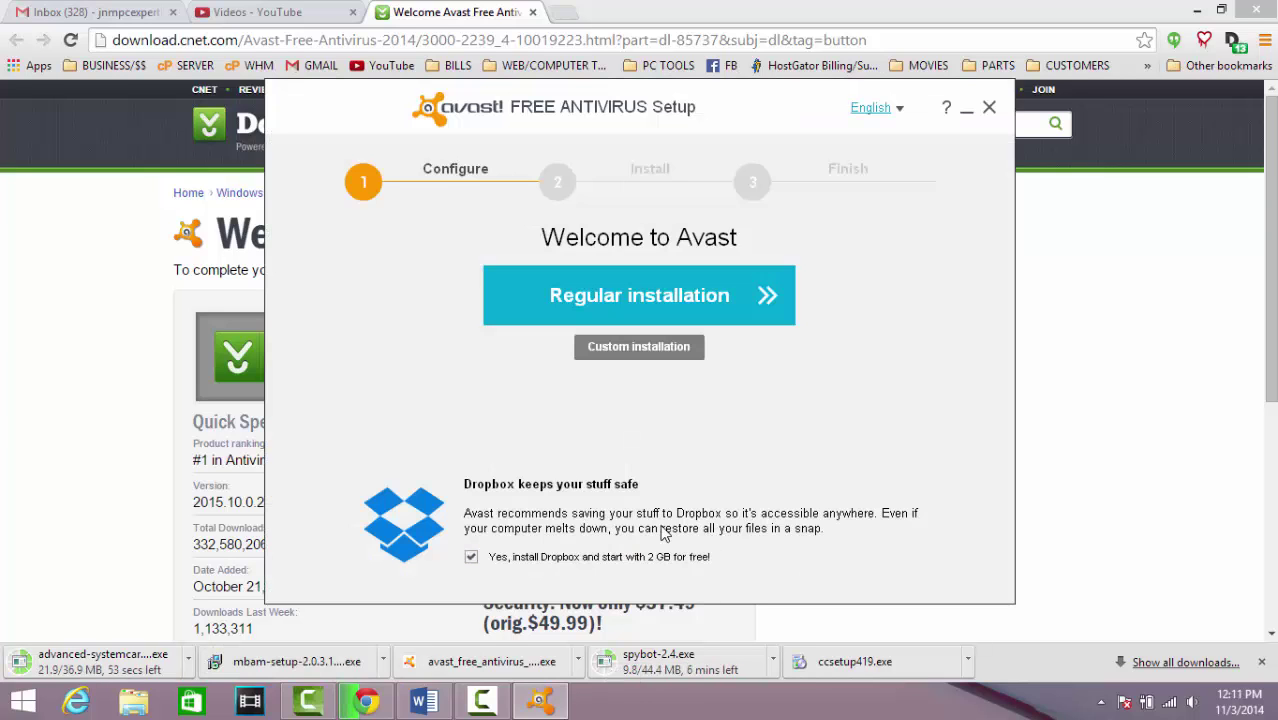
click(473, 558)
Choose a custom Avast install, keeping the default location and components through the summary
click(608, 348)
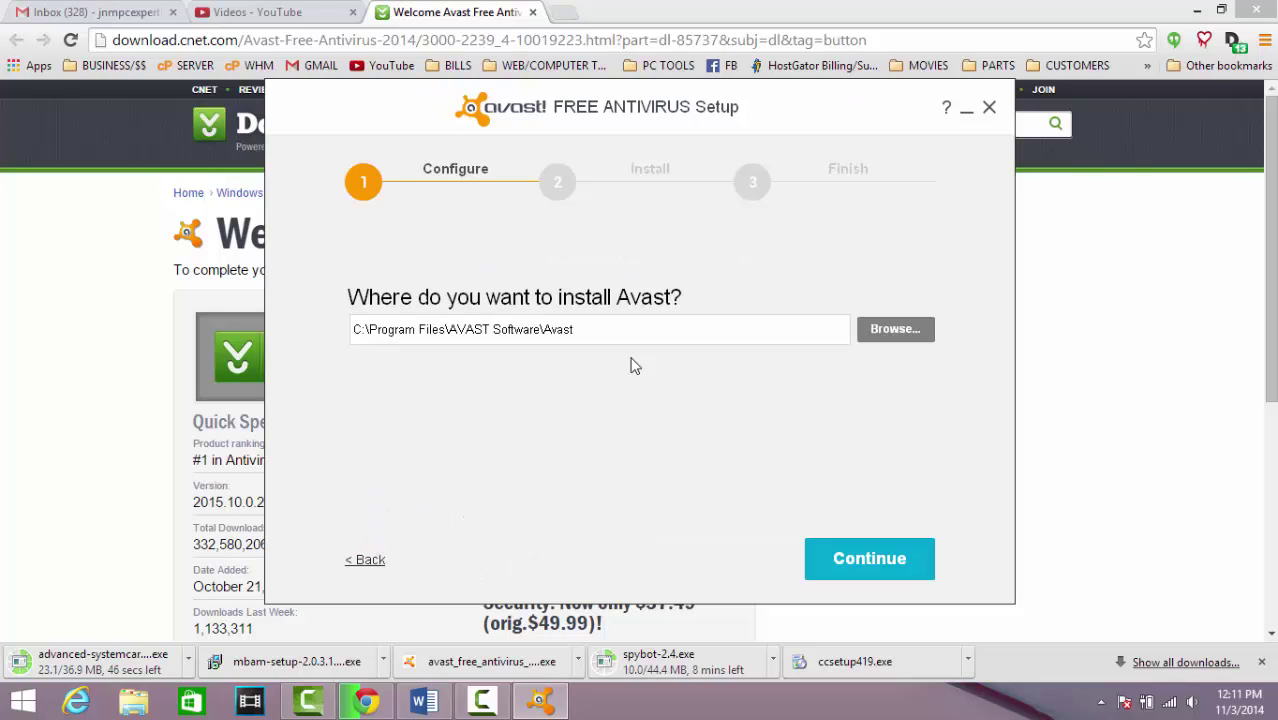
click(858, 560)
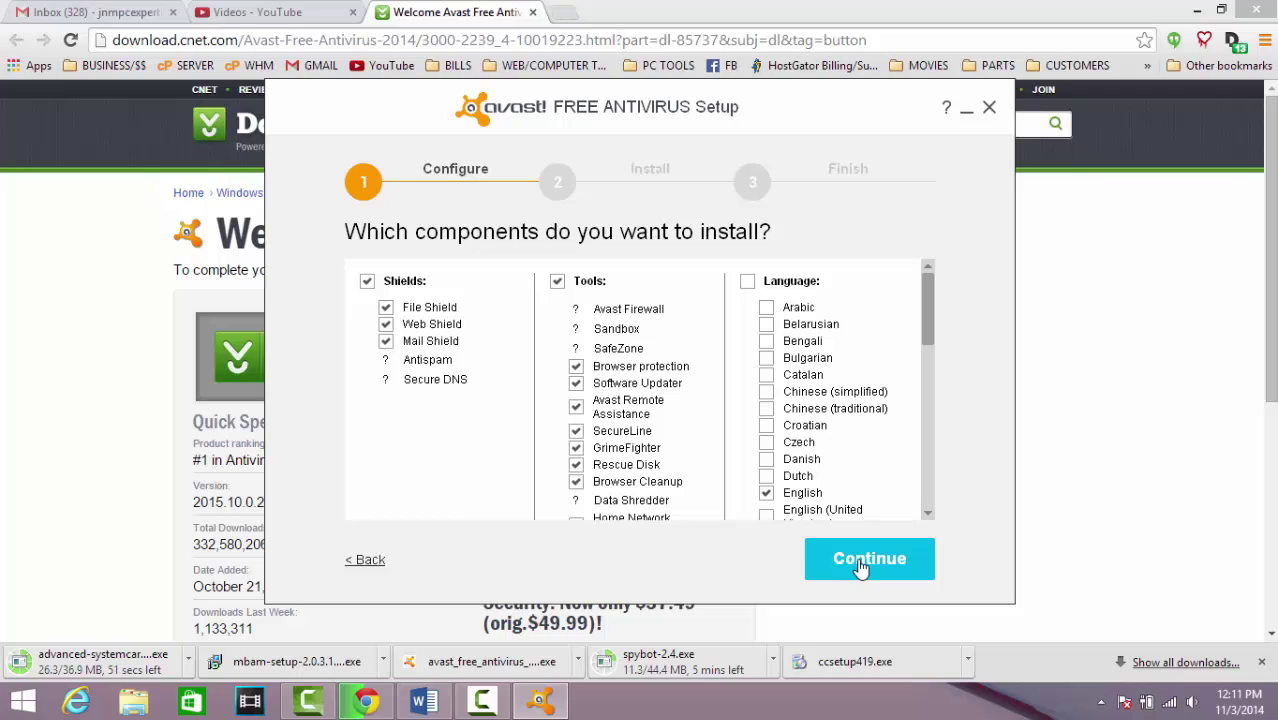
scroll(655, 430, down, 2)
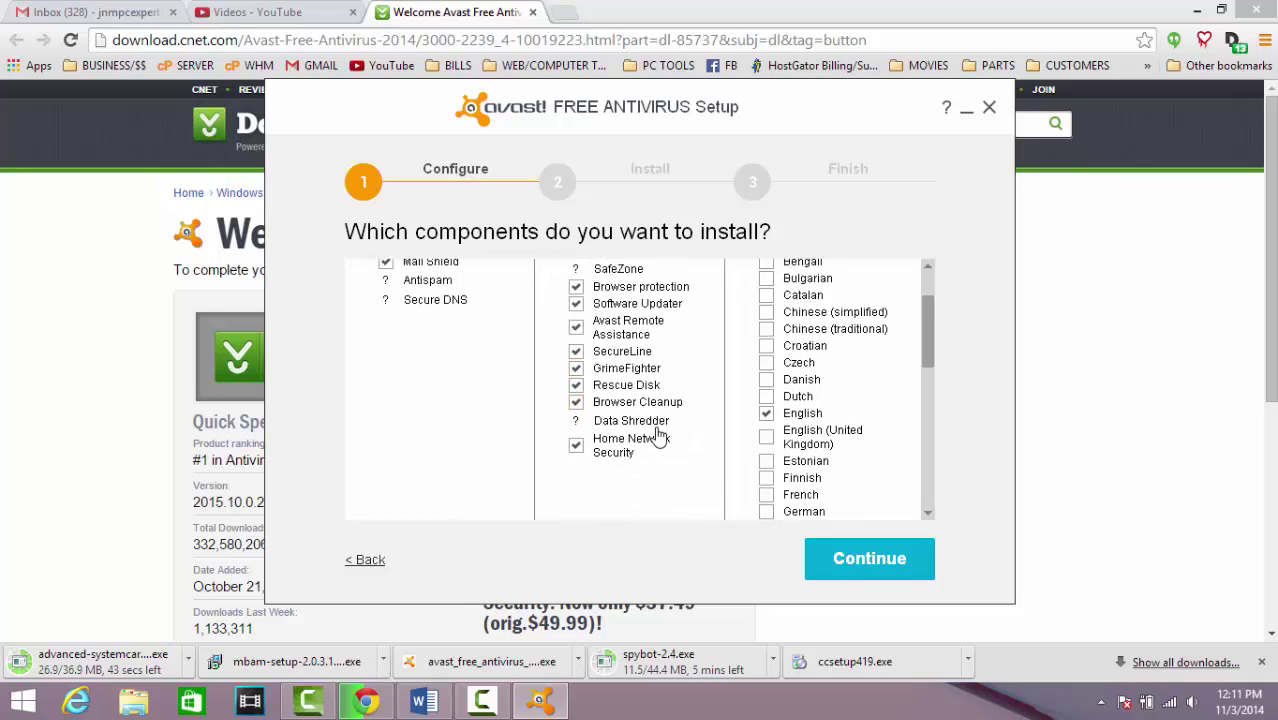
click(845, 568)
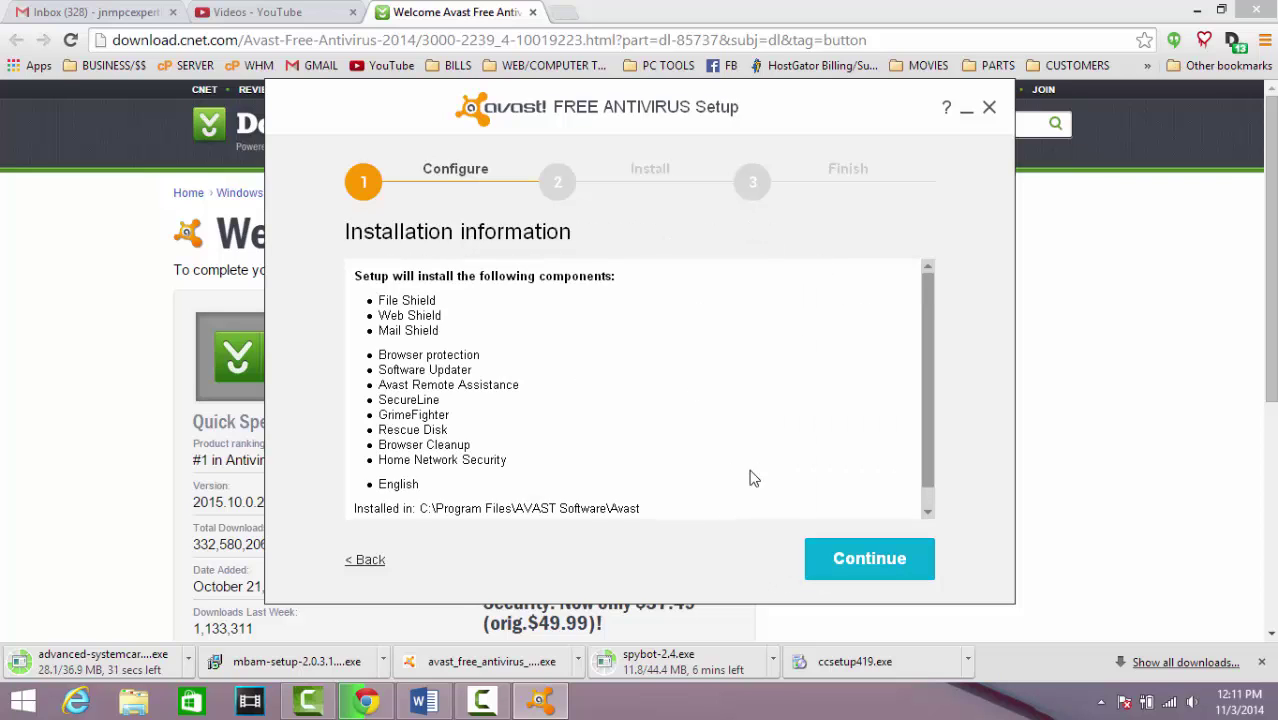
click(867, 559)
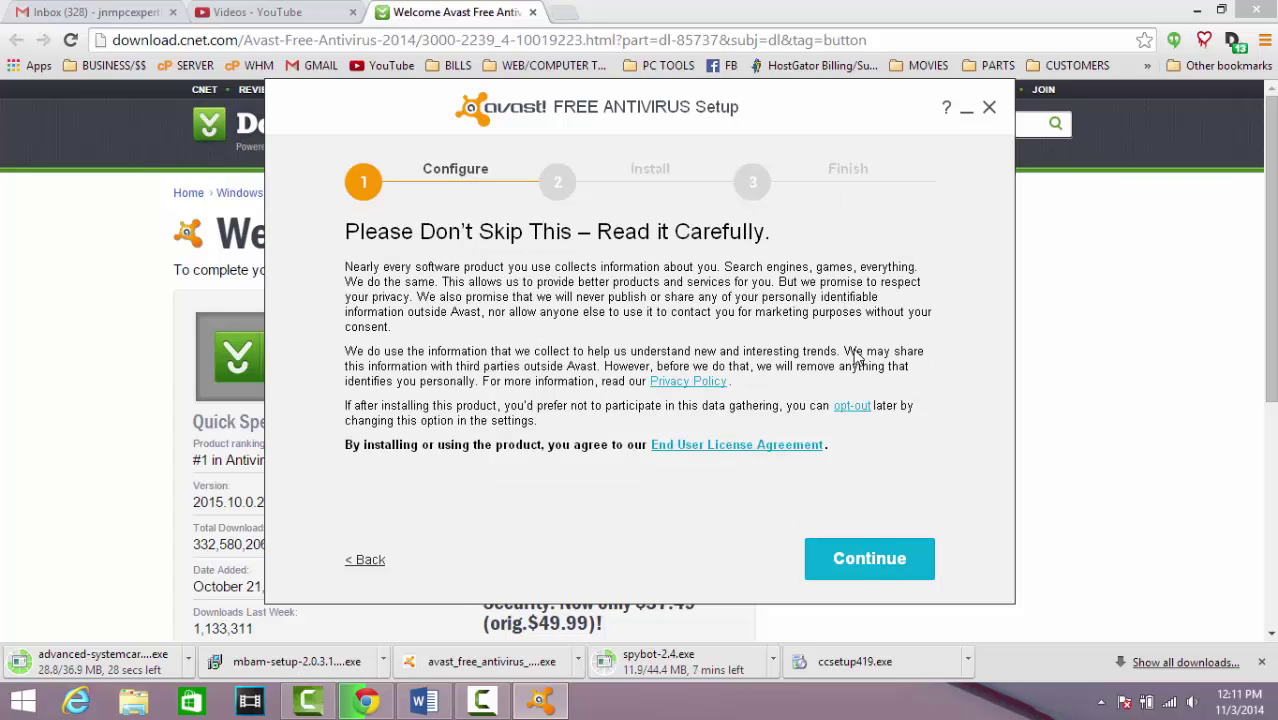
Accept Avast's privacy notice so the installation starts and runs to completion
click(869, 559)
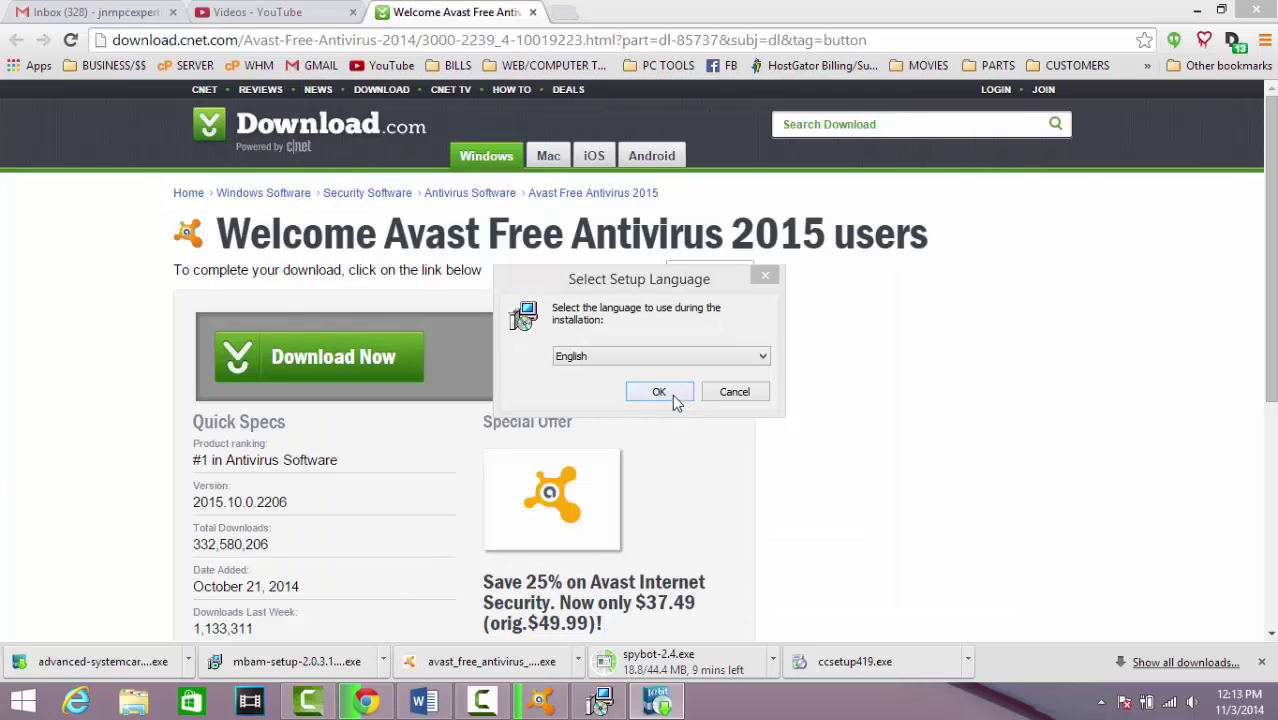
Install Malwarebytes Anti-Malware in English, accepting the license, default folders and desktop icon
click(674, 398)
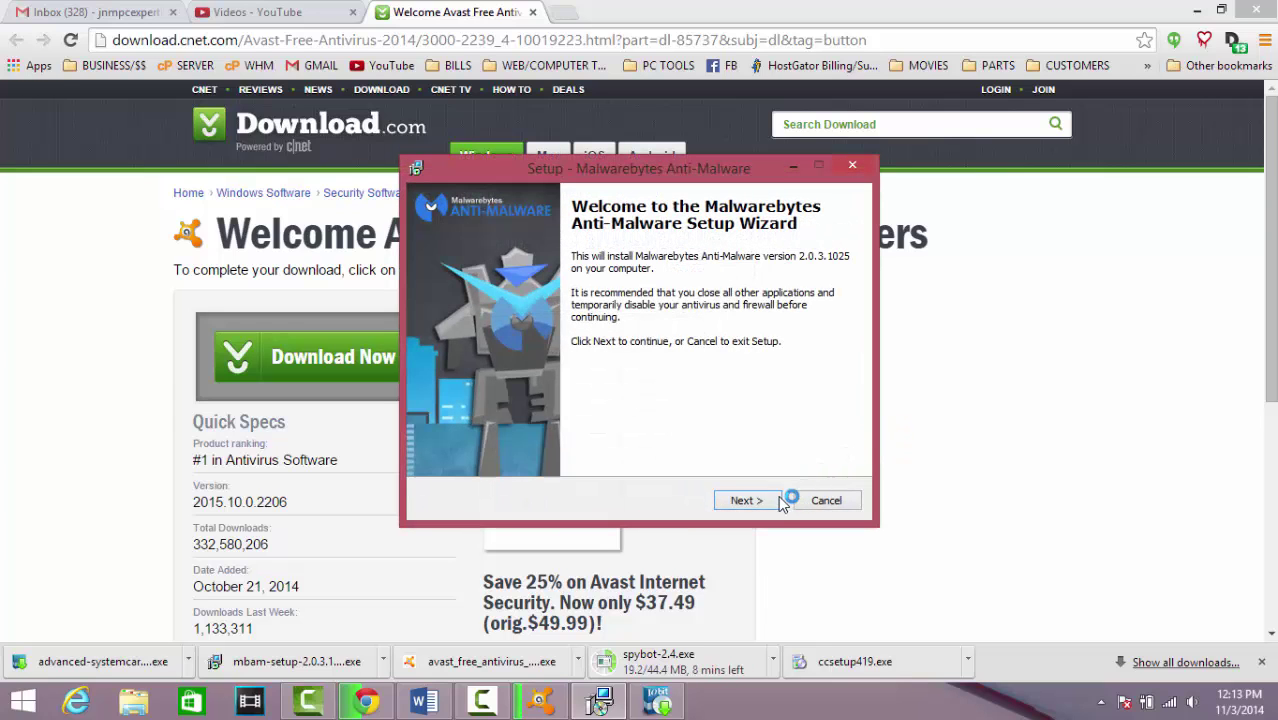
click(757, 503)
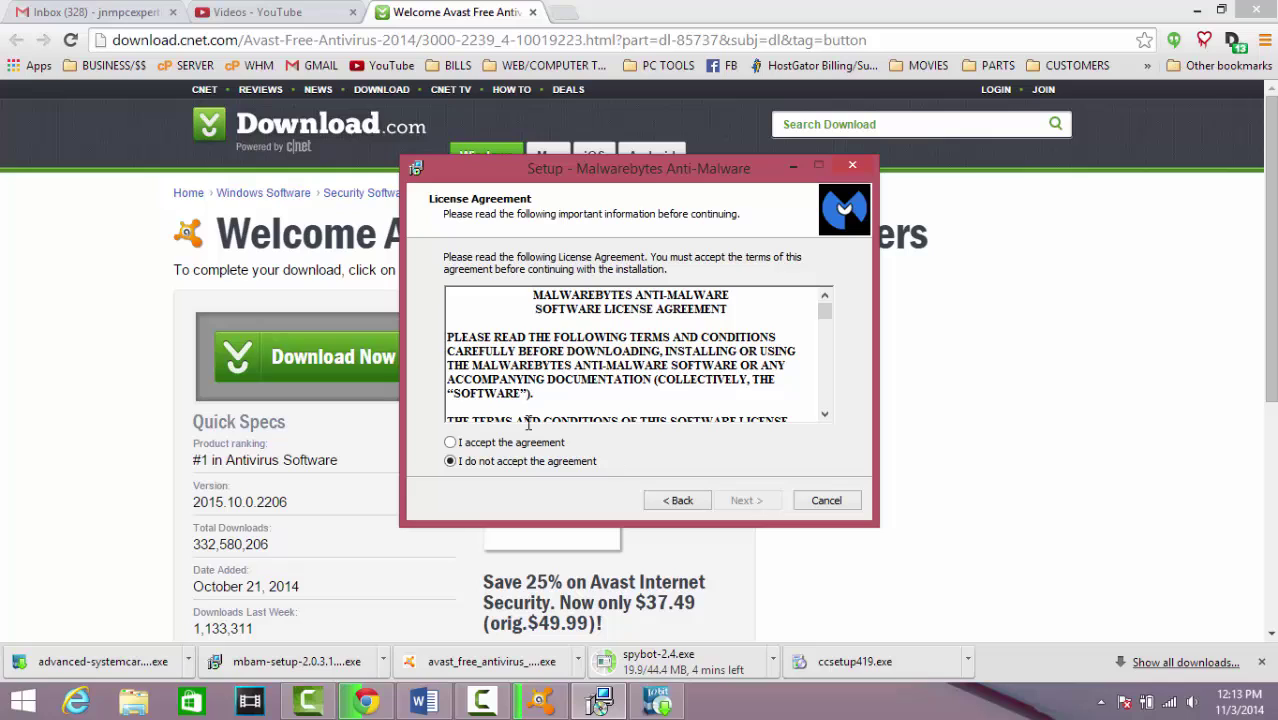
click(528, 443)
click(745, 501)
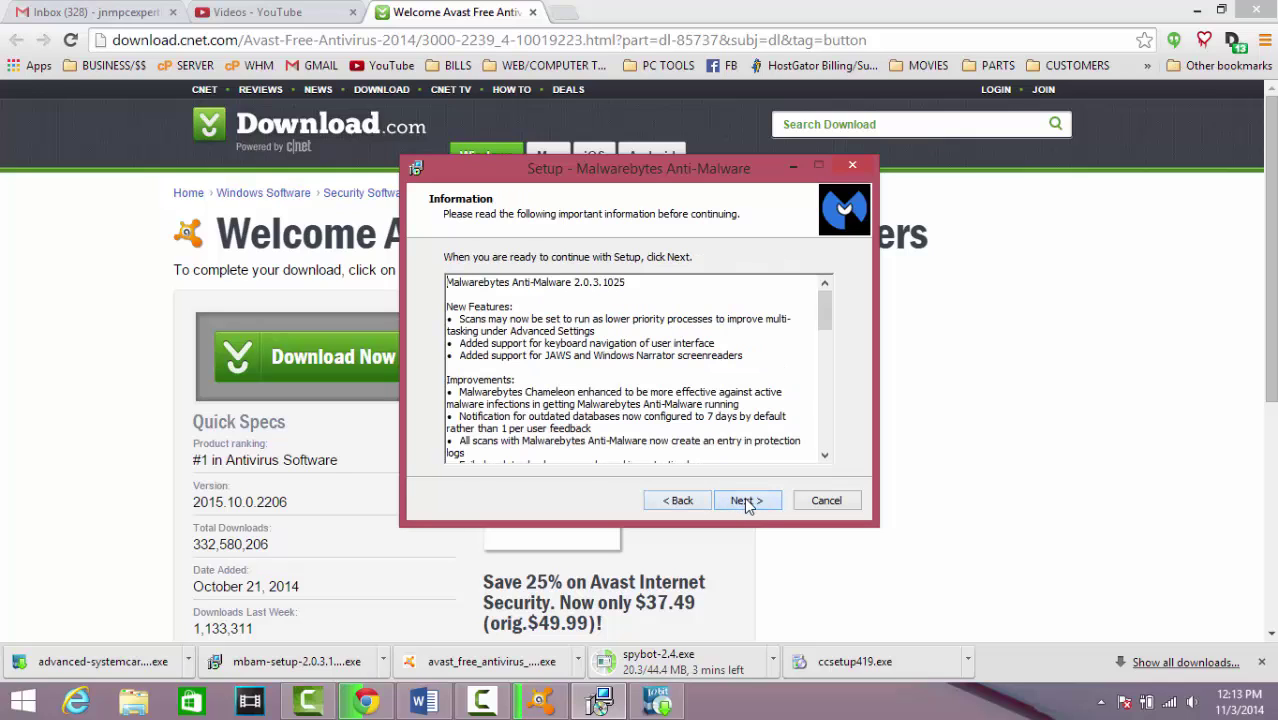
click(746, 501)
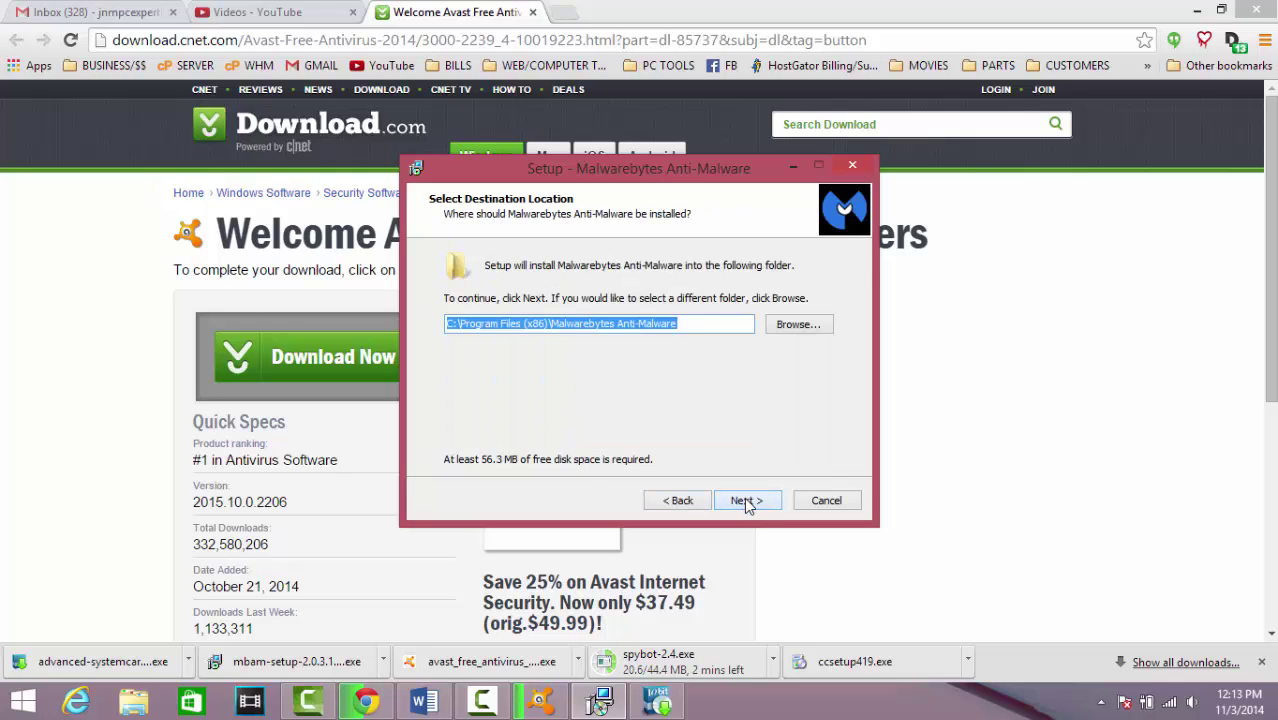
click(746, 501)
click(746, 501)
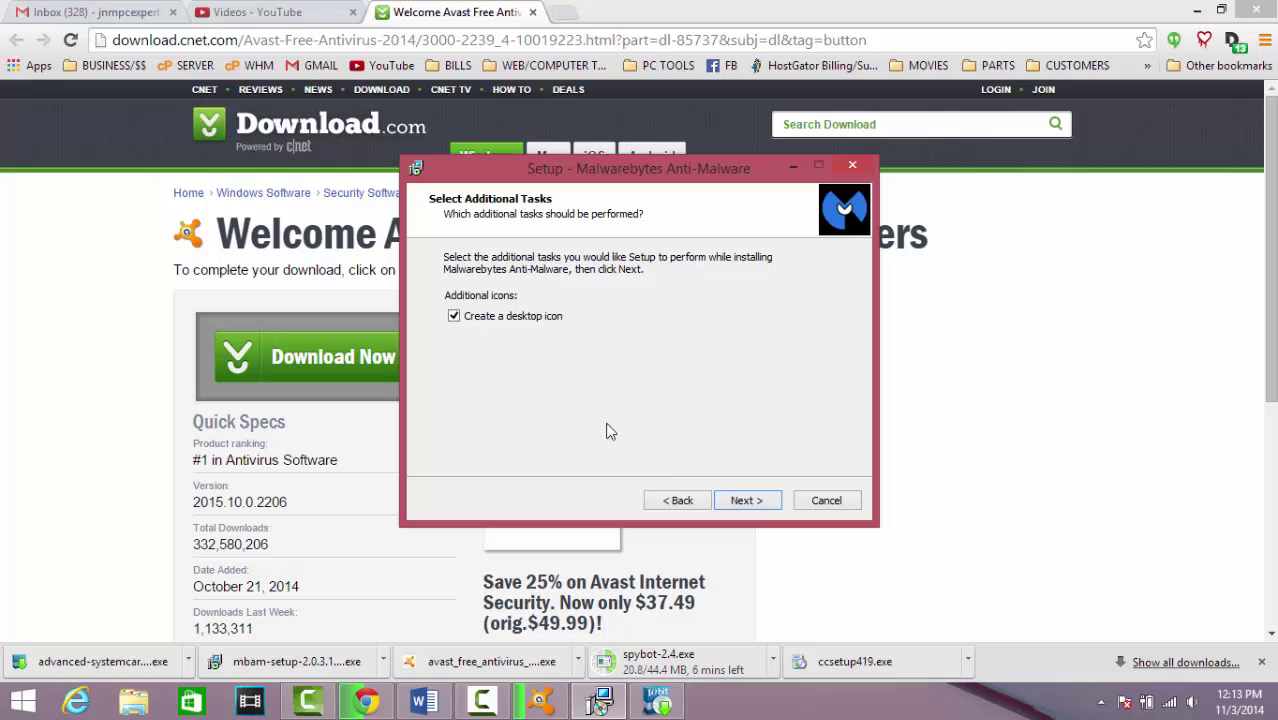
click(746, 501)
click(747, 501)
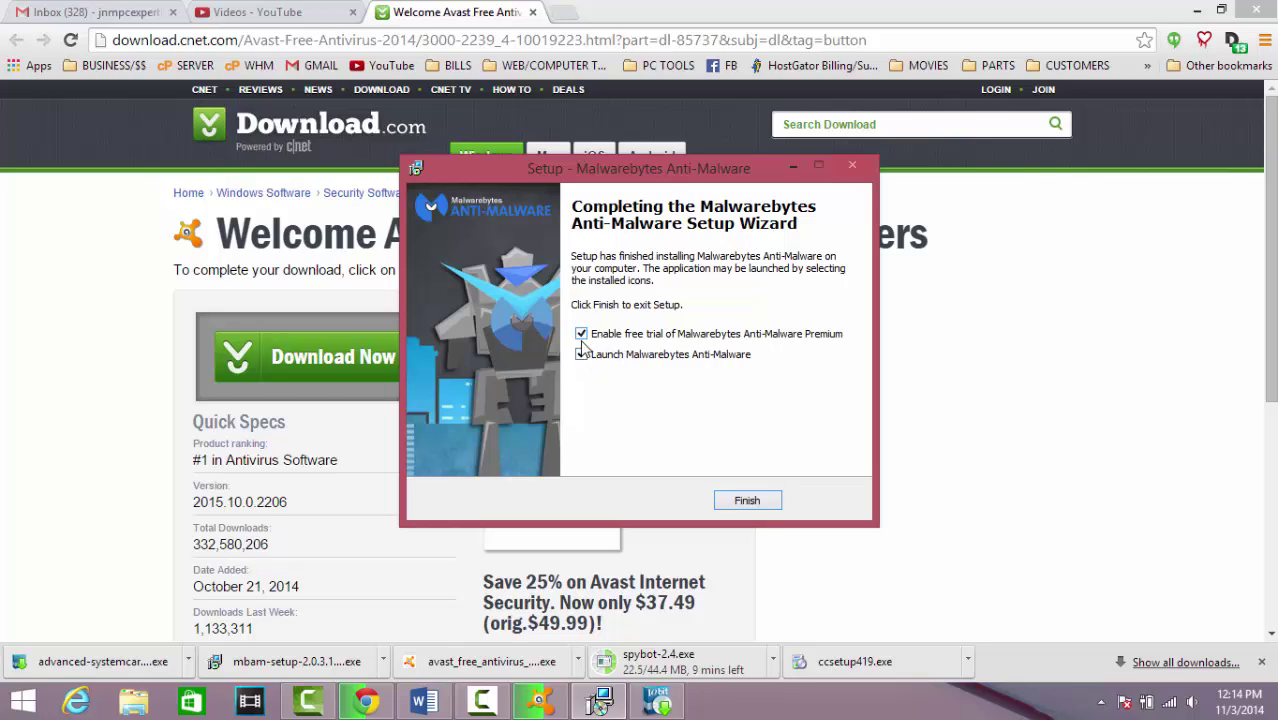
click(752, 500)
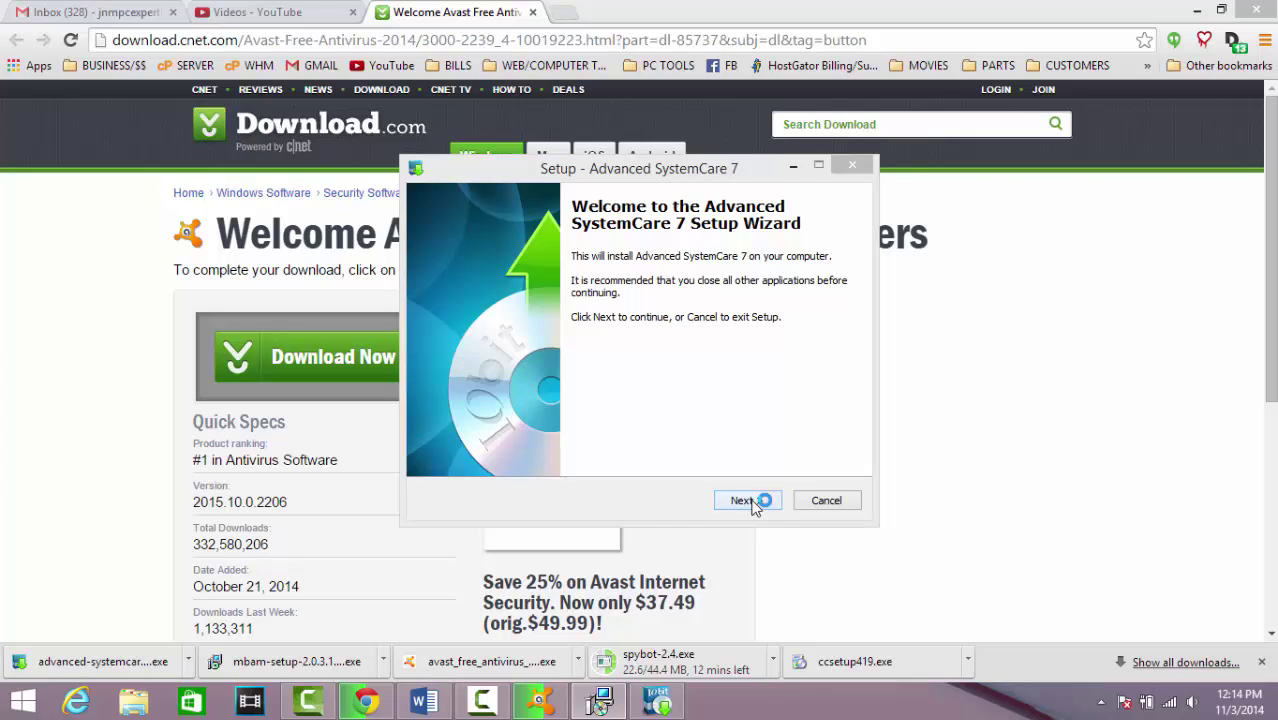
Accept the Advanced SystemCare 7 licence and choose custom install, declining Yahoo! search/homepage and Spigot extensions
click(745, 500)
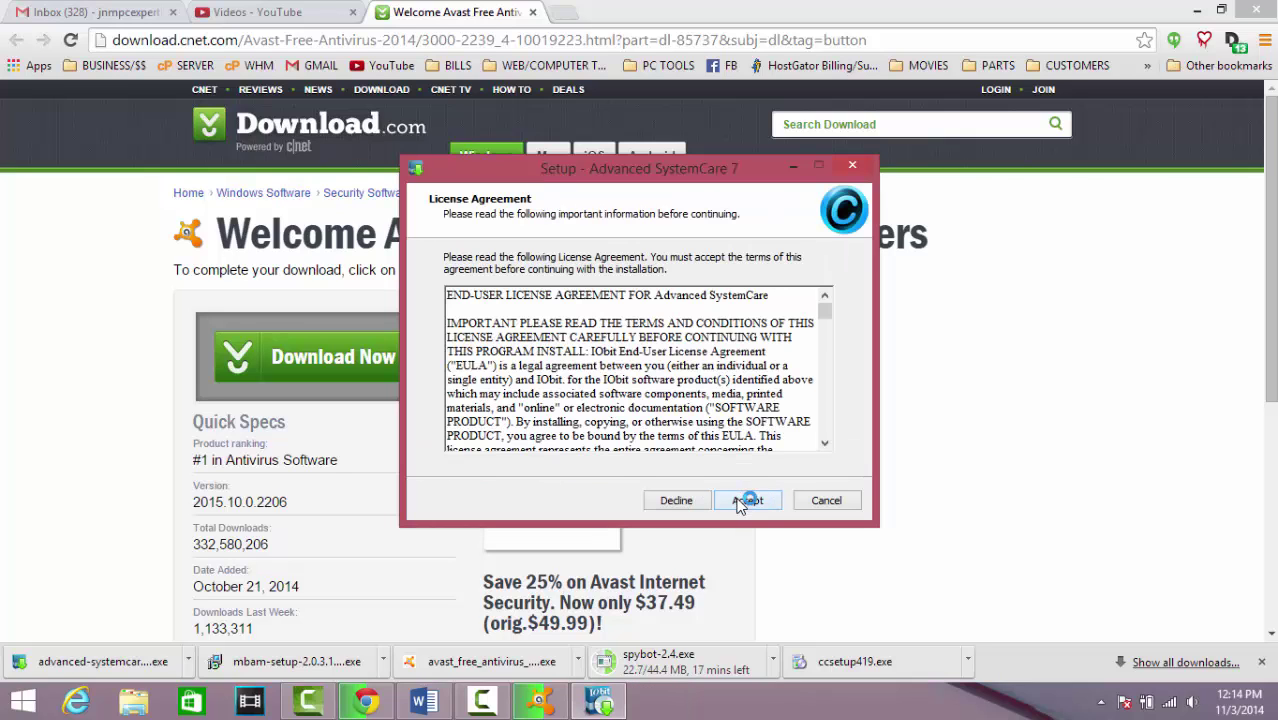
click(745, 501)
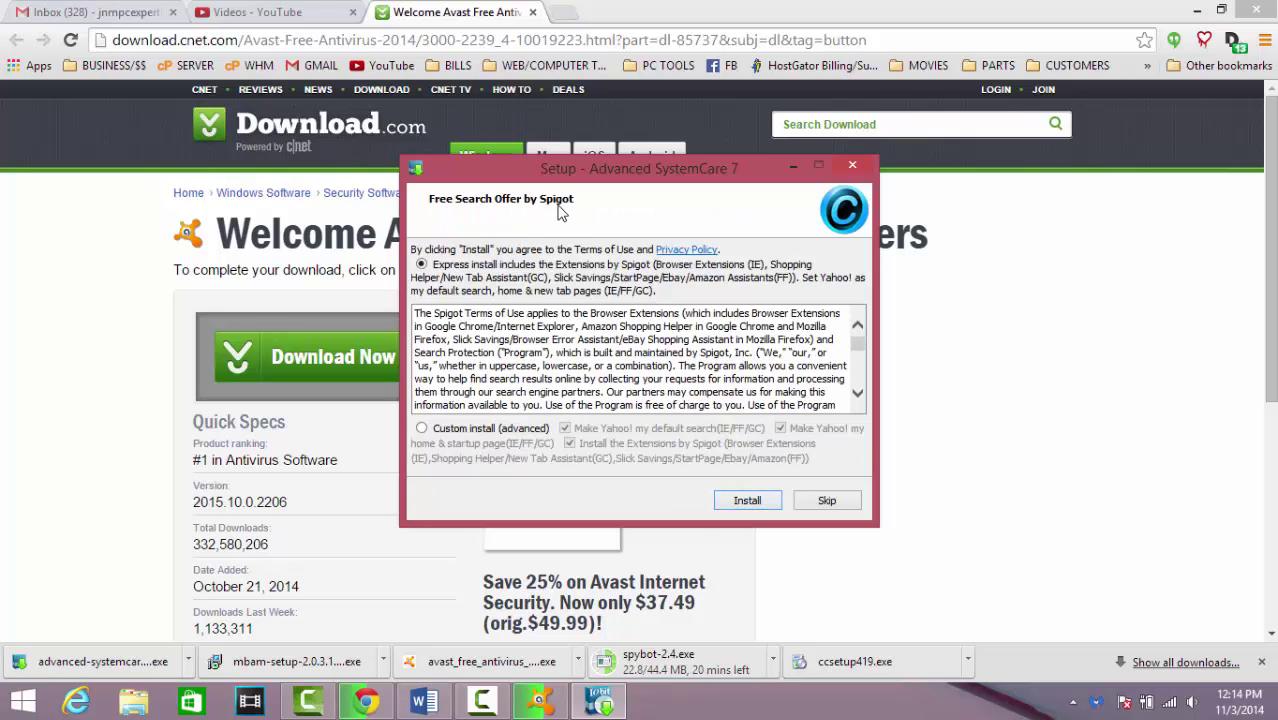
click(422, 429)
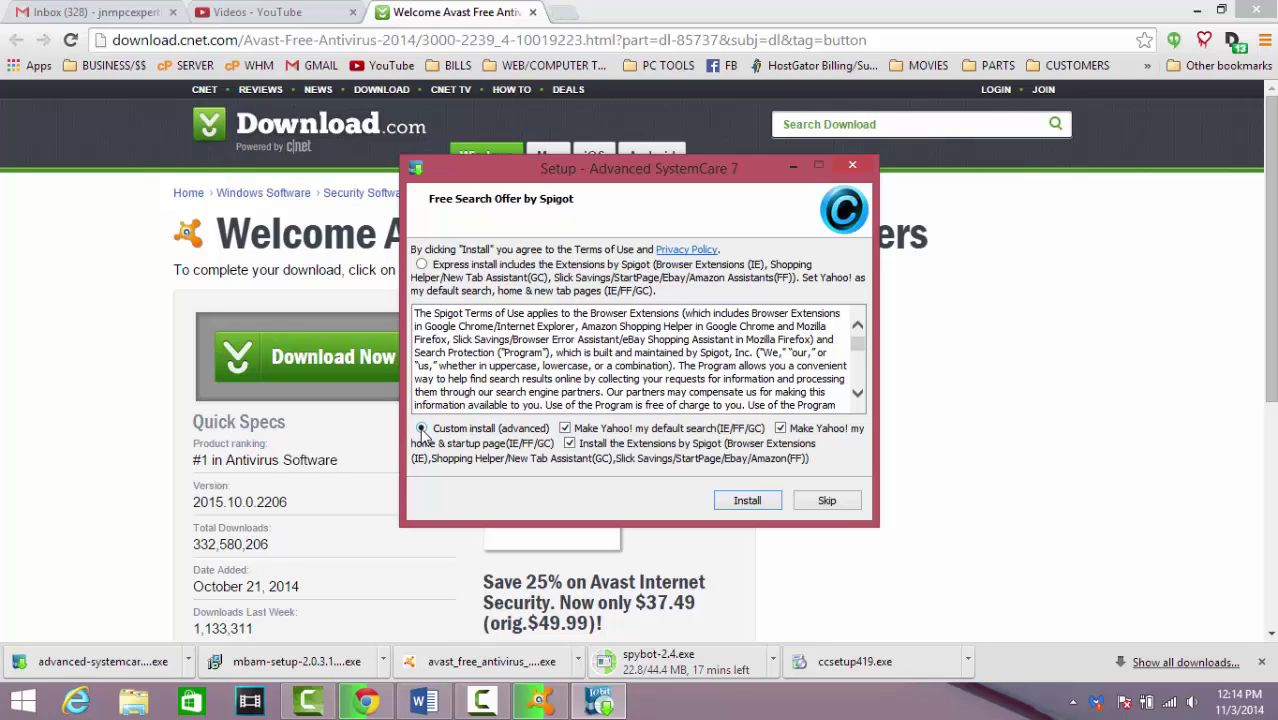
click(565, 428)
click(569, 443)
click(782, 429)
click(762, 507)
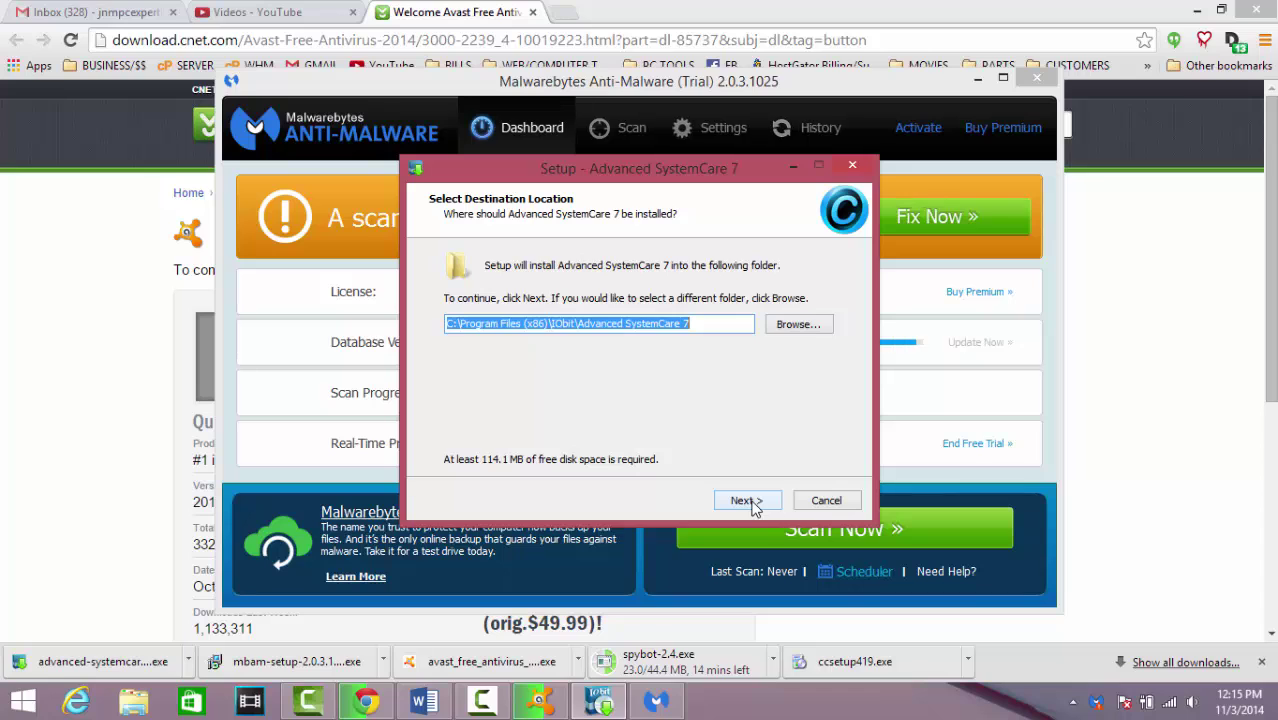
Keep the default folder, skip the IObit bookmark, start installing, and minimize Malwarebytes
click(746, 501)
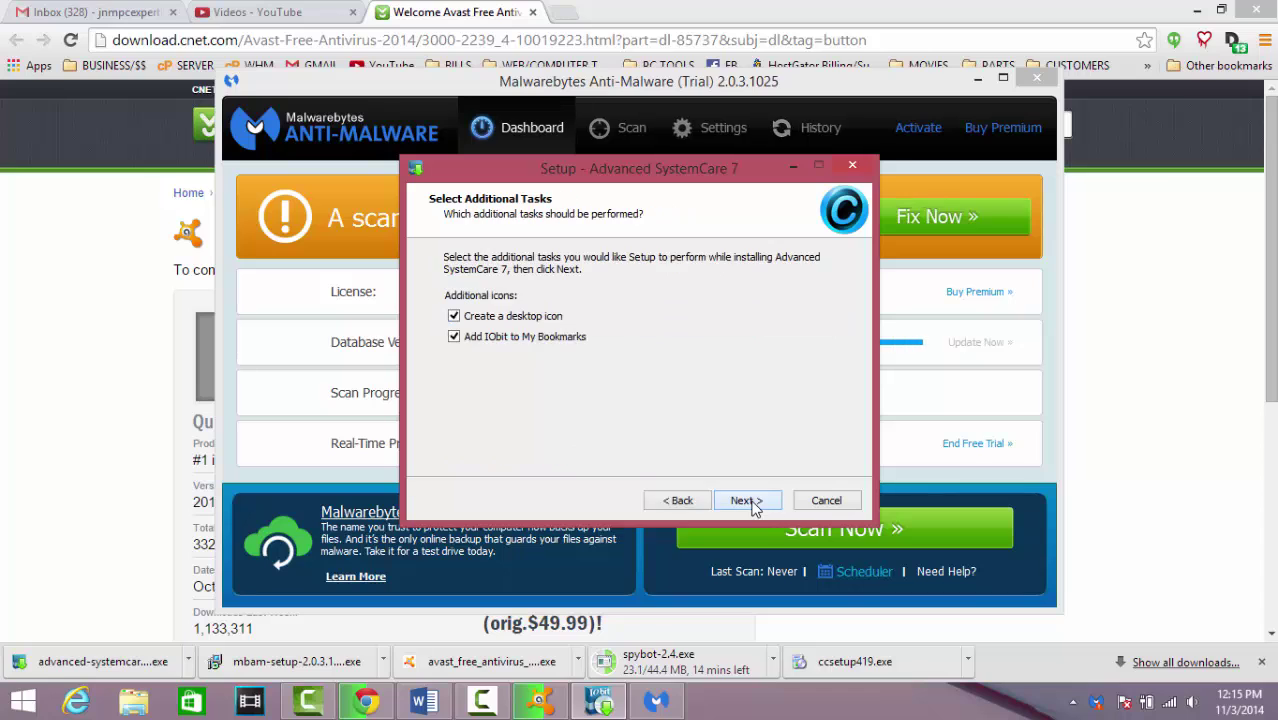
click(454, 337)
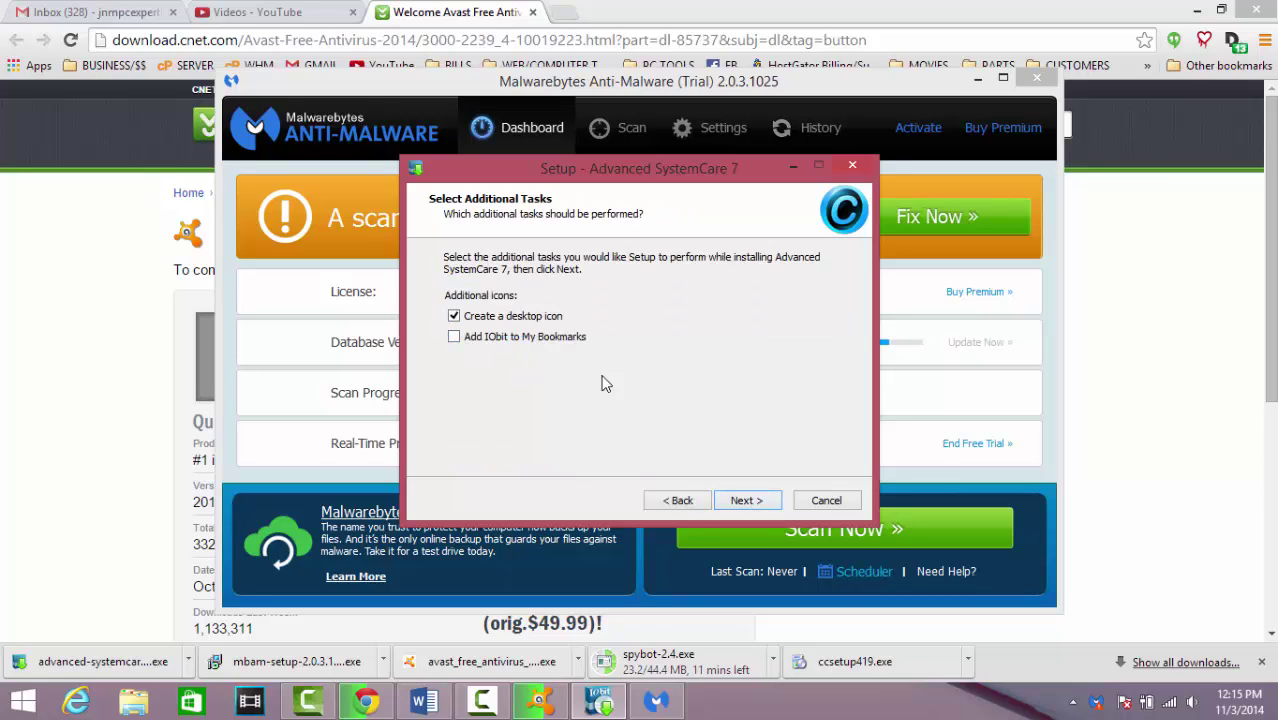
click(747, 499)
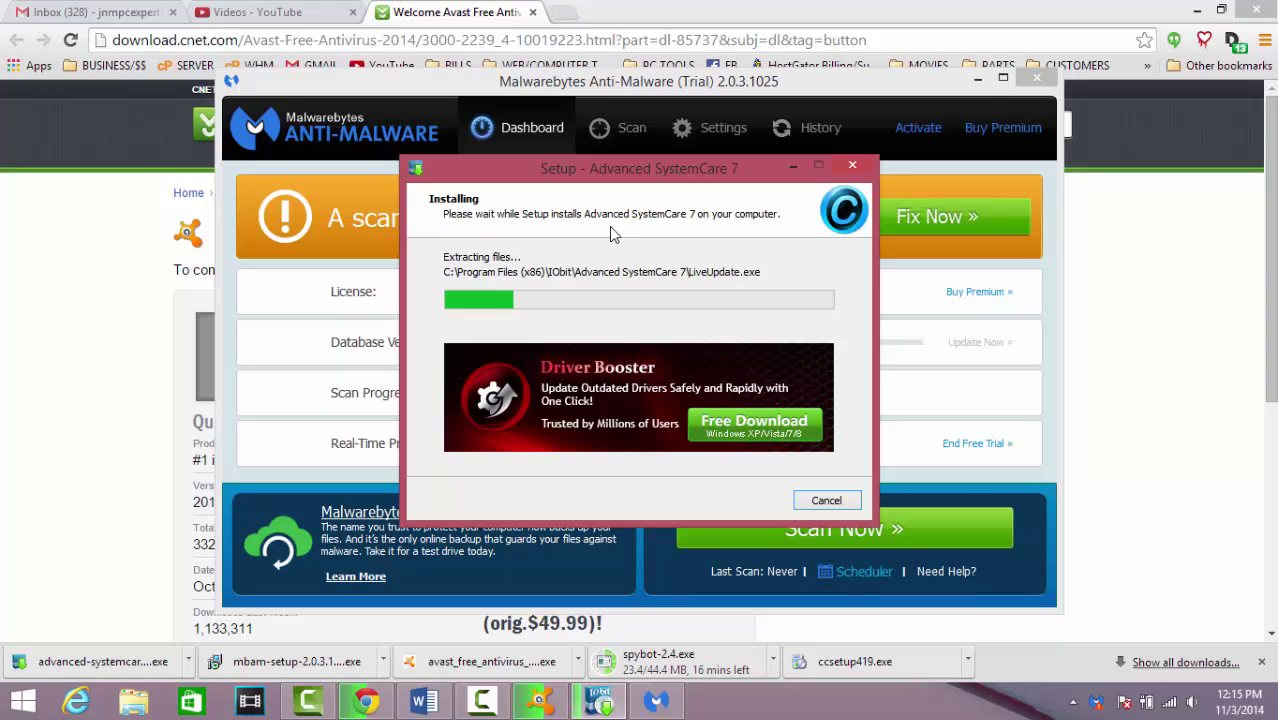
click(686, 85)
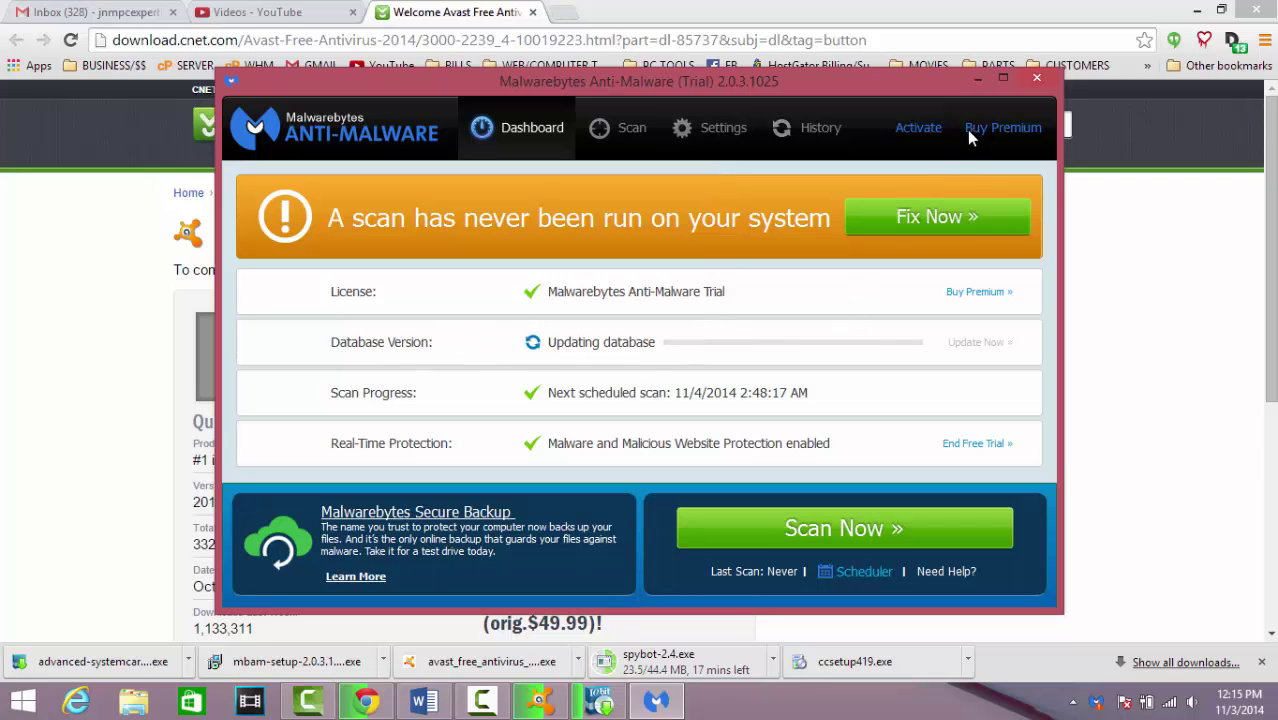
click(978, 80)
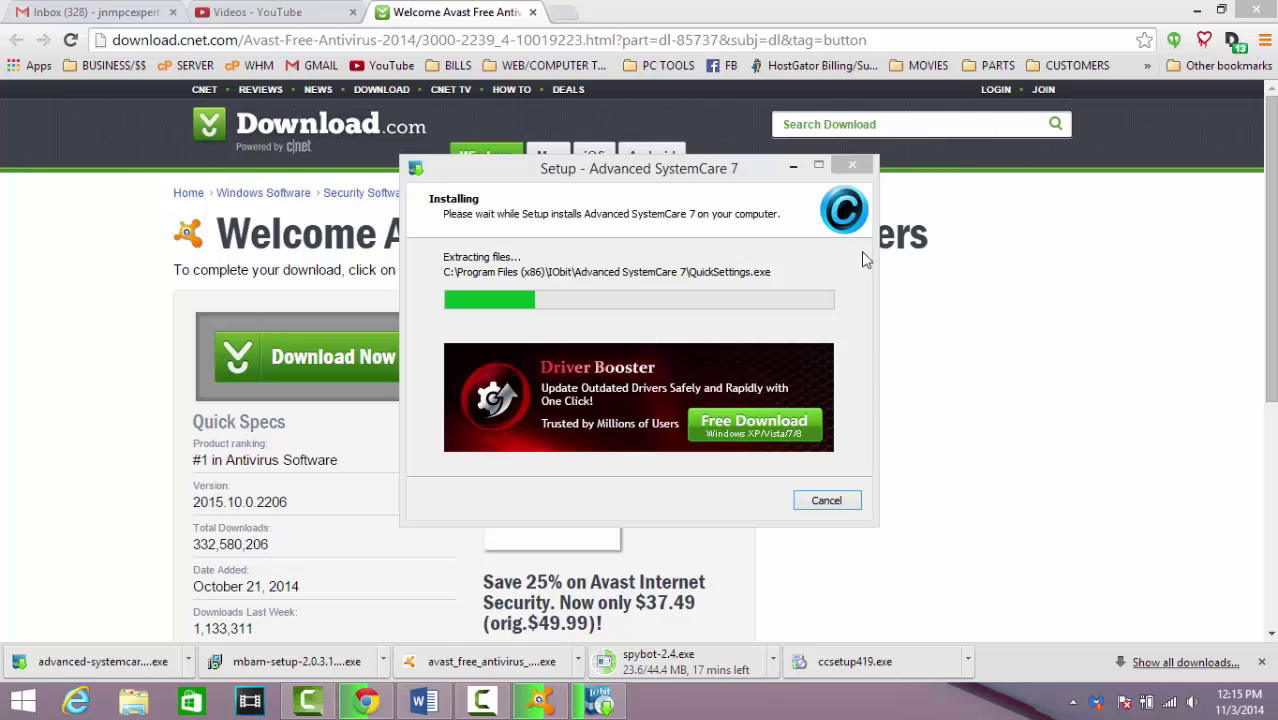
Finish the Advanced SystemCare 7 setup wizard, letting IObit's thank-you page open in Chrome
click(793, 170)
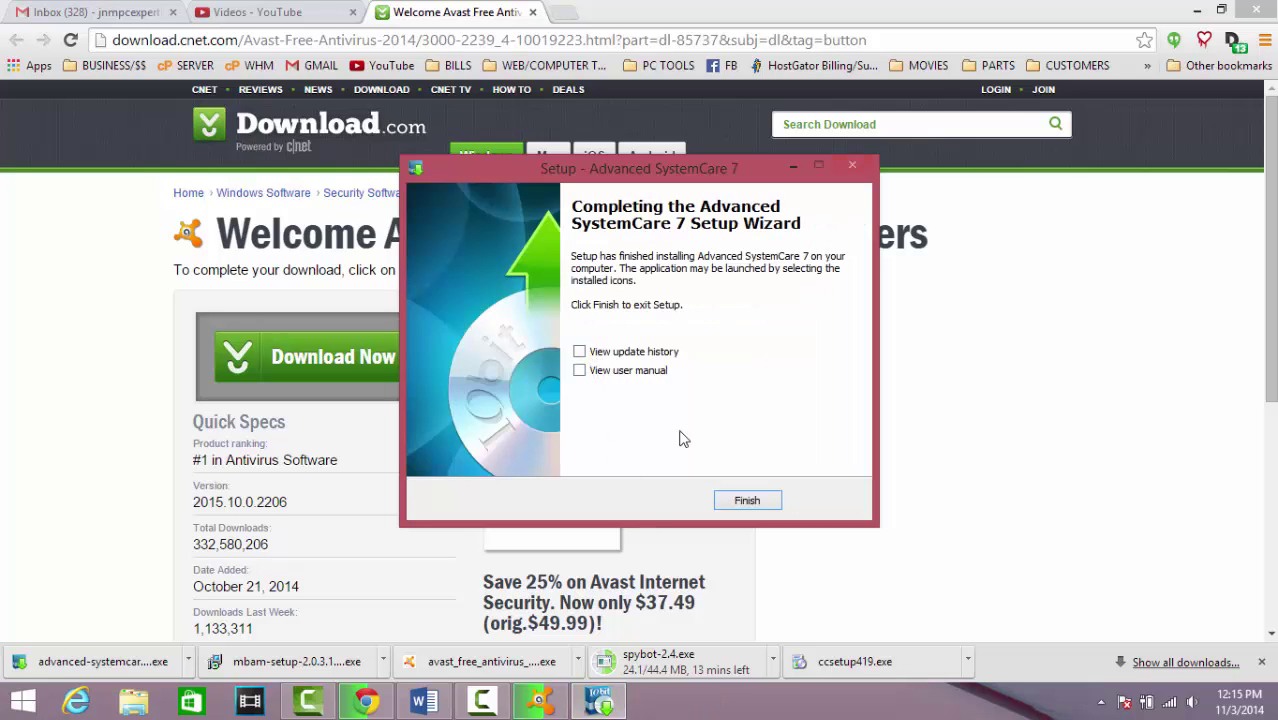
click(596, 353)
click(750, 500)
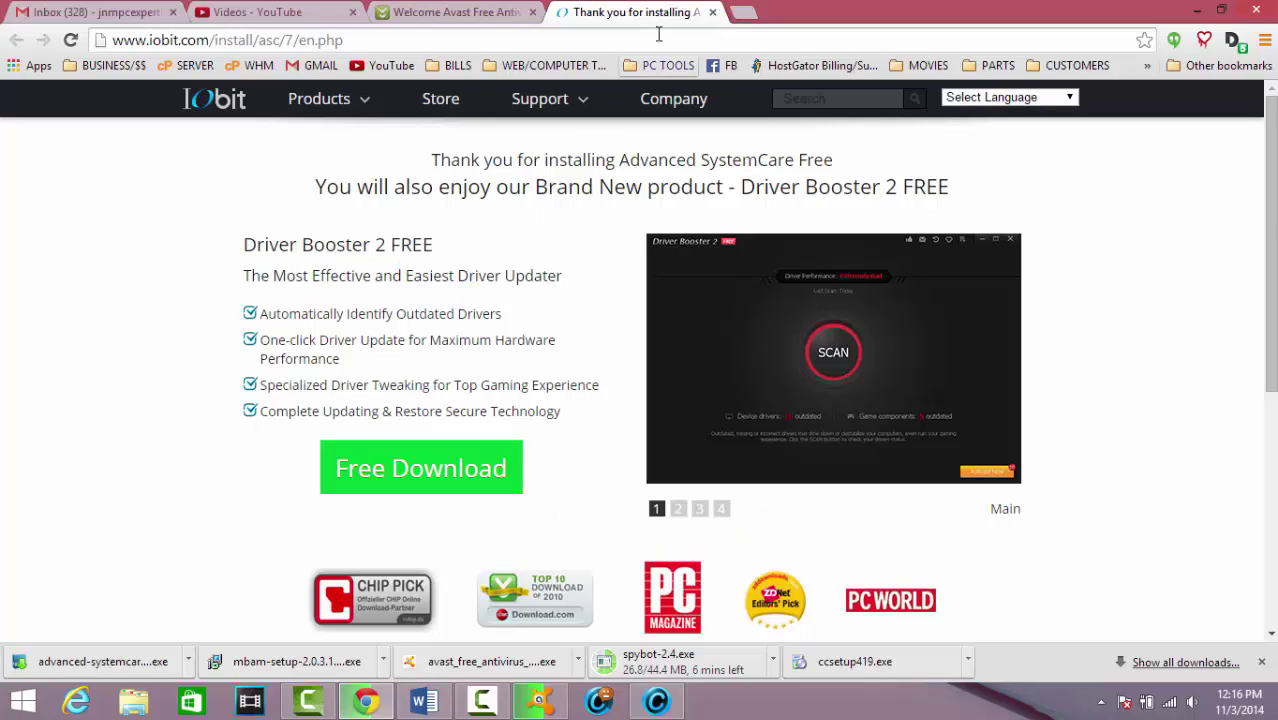
Close the Advanced SystemCare 'Thank you for installing' tab in Chrome
click(713, 12)
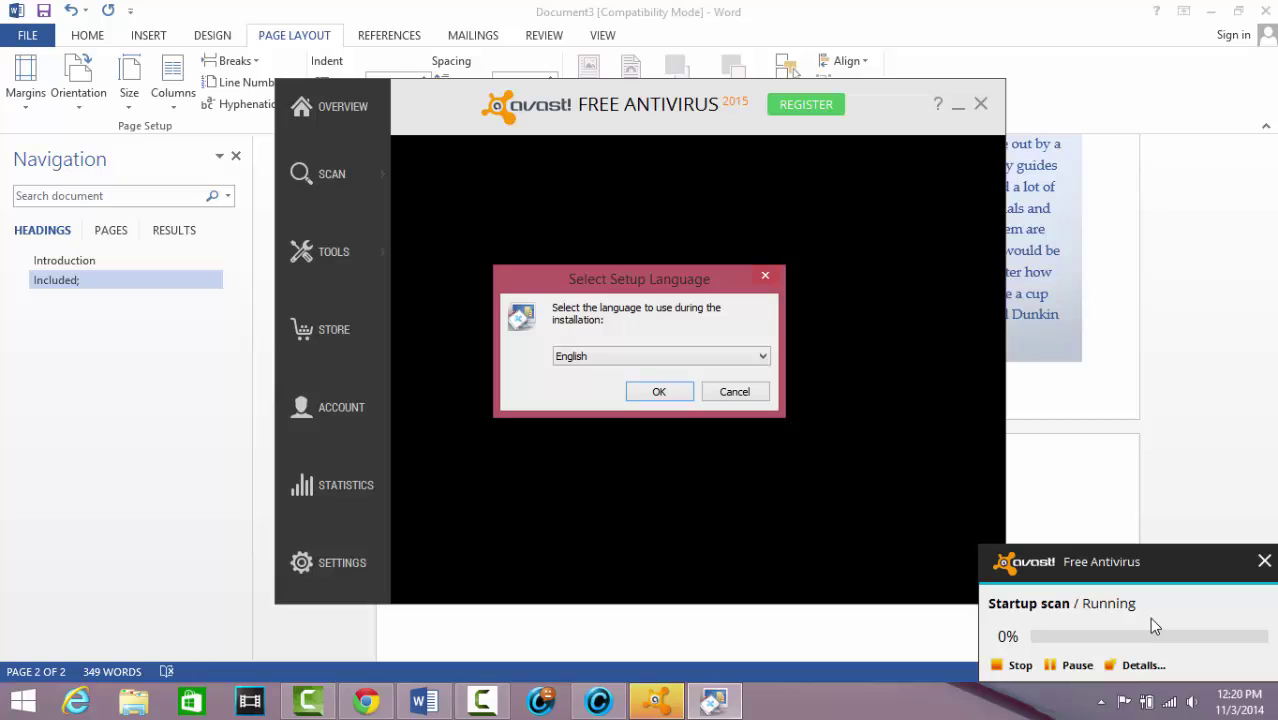
Run Spybot setup in English for personal use in advanced mode, accepting the licence and default location
click(658, 394)
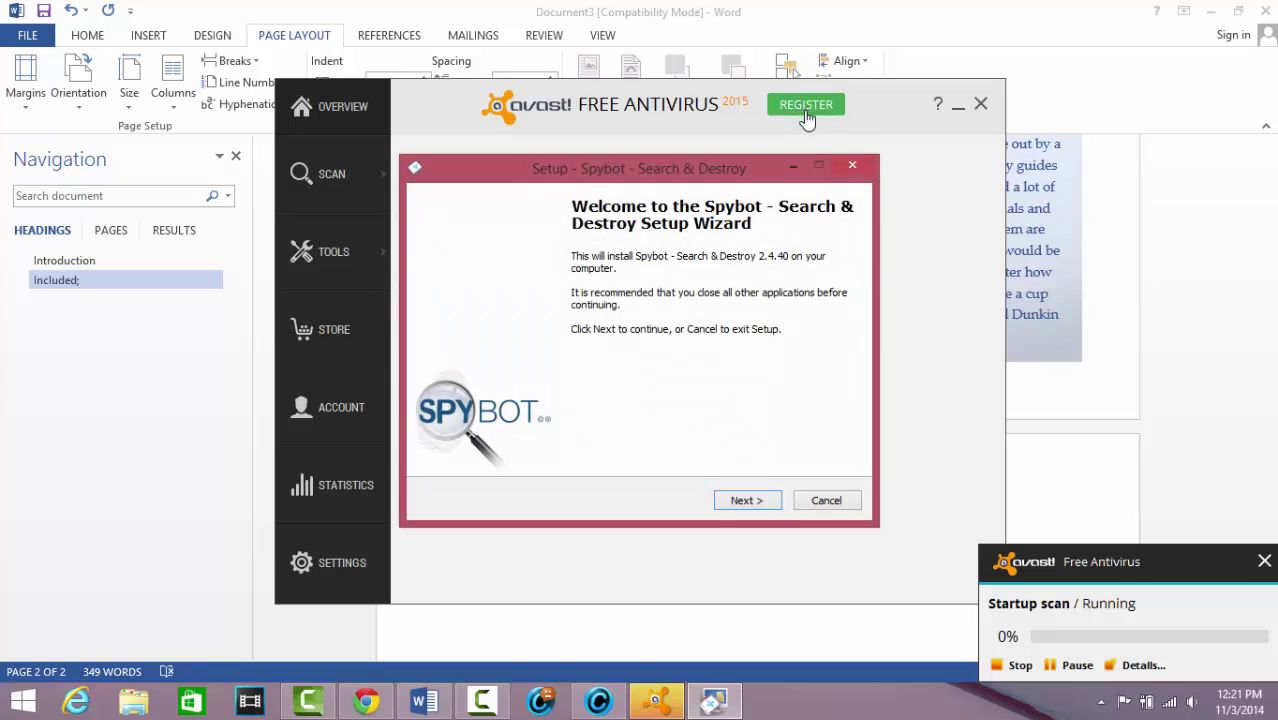
click(760, 503)
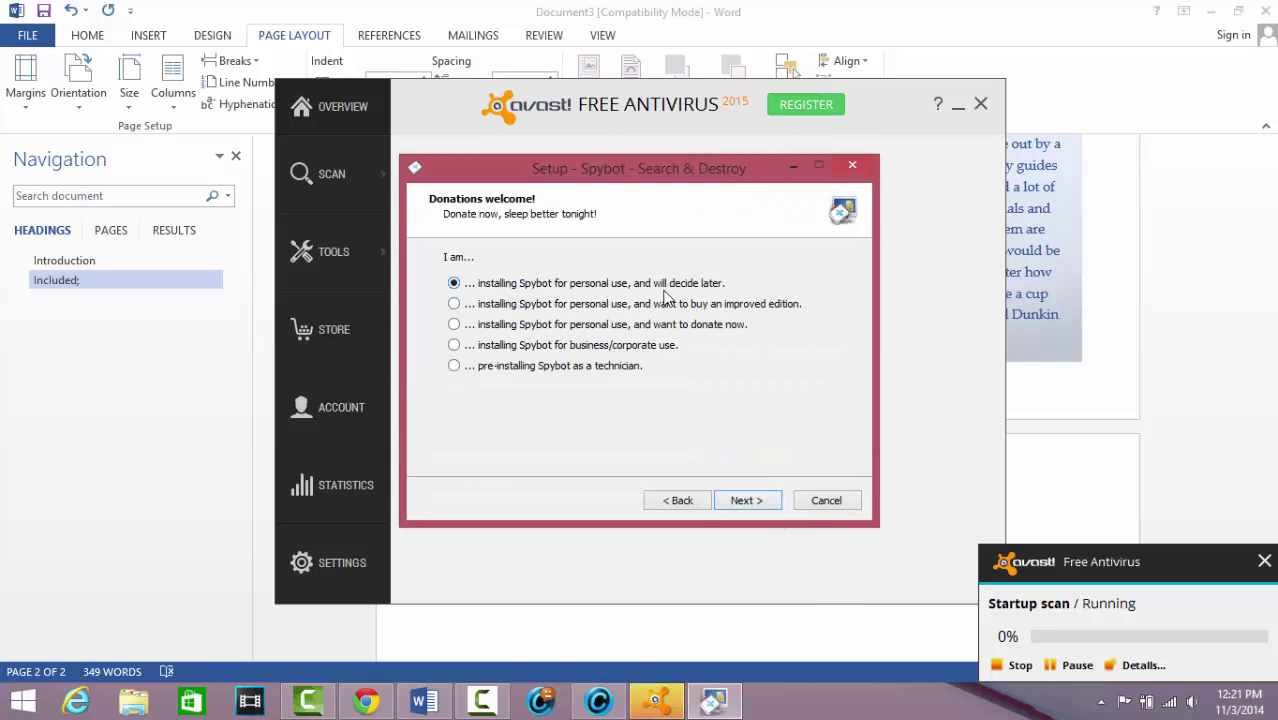
click(748, 505)
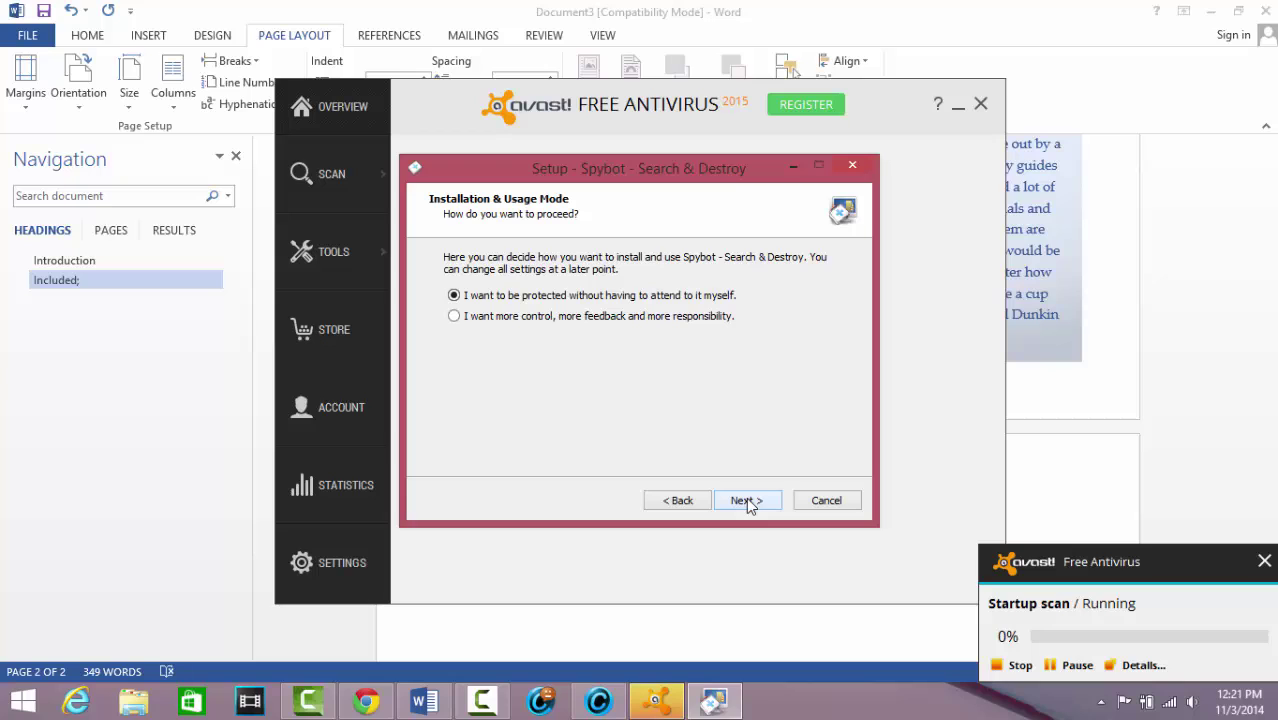
click(470, 316)
click(745, 501)
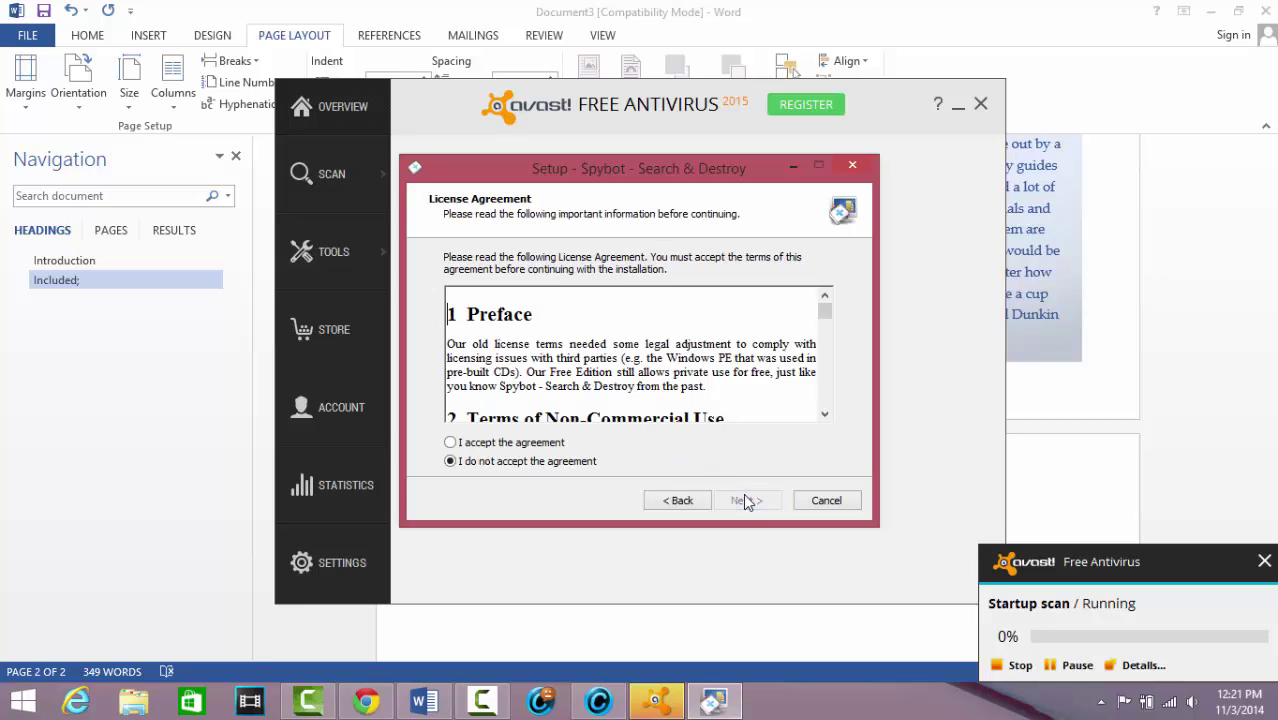
click(556, 443)
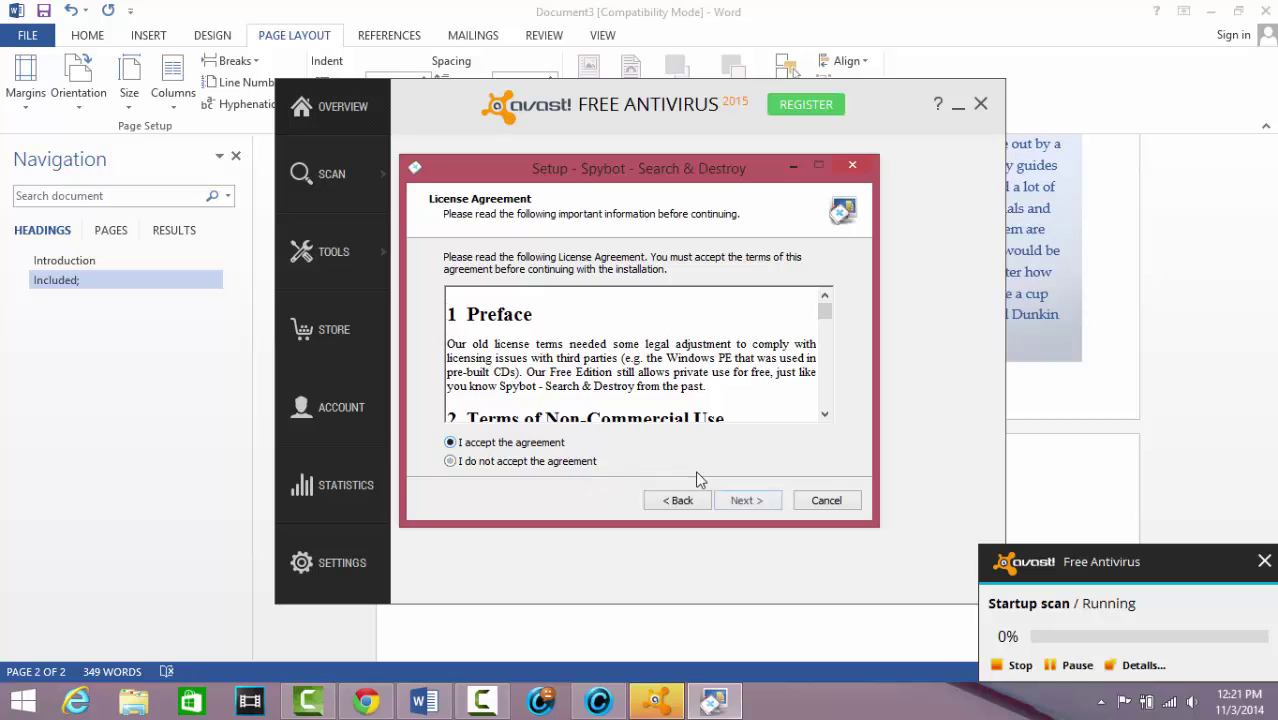
click(746, 500)
click(746, 501)
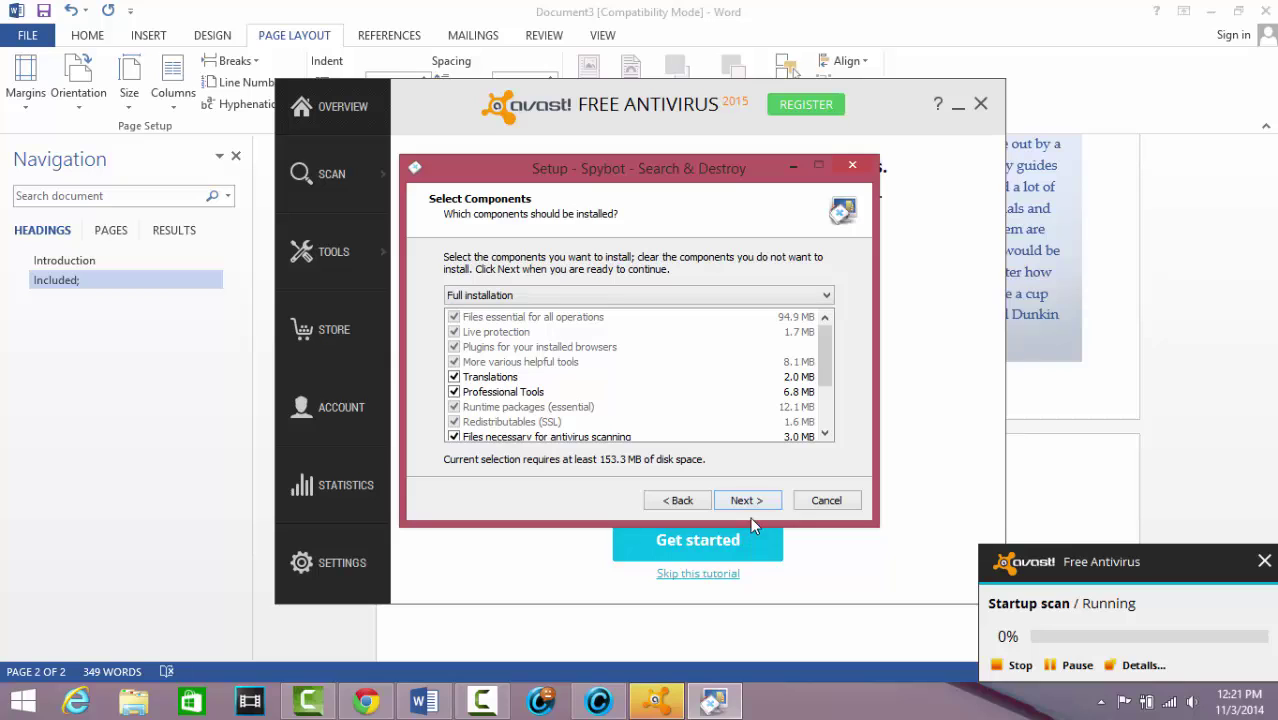
Keep Full installation, the default Start Menu folder and all scheduled tasks, and start installing Spybot
drag(822, 352, 845, 401)
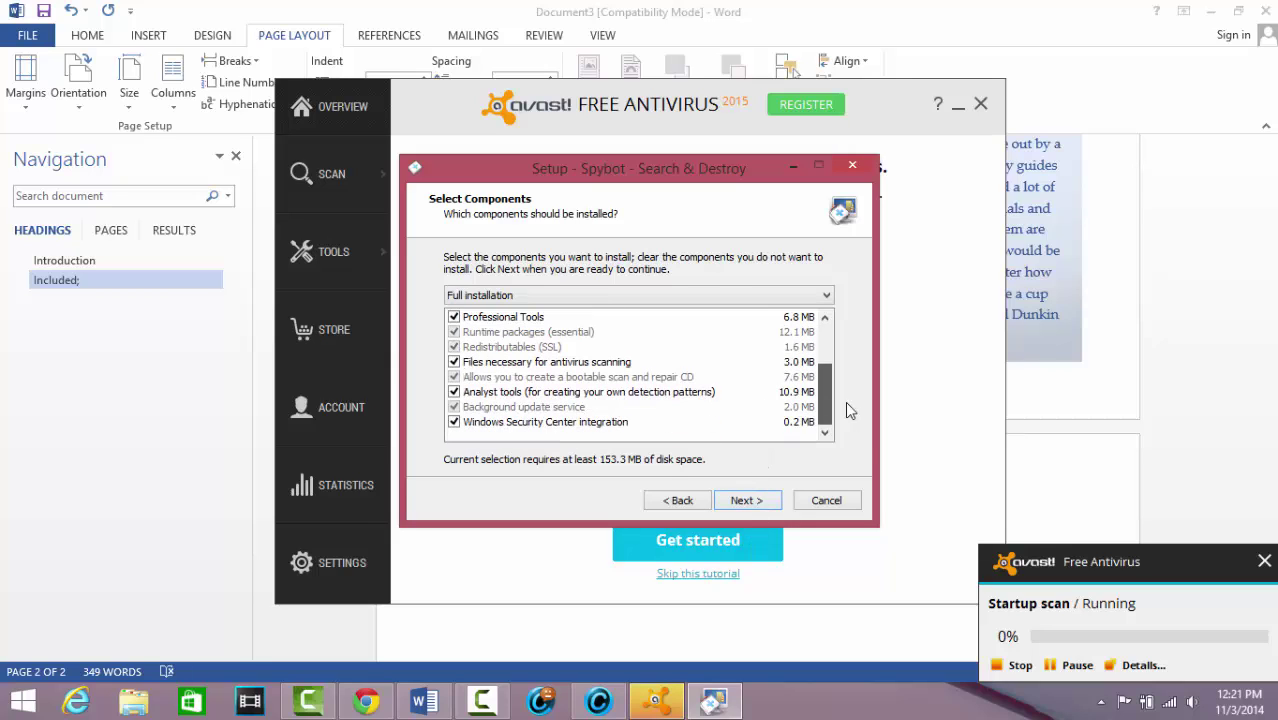
click(825, 295)
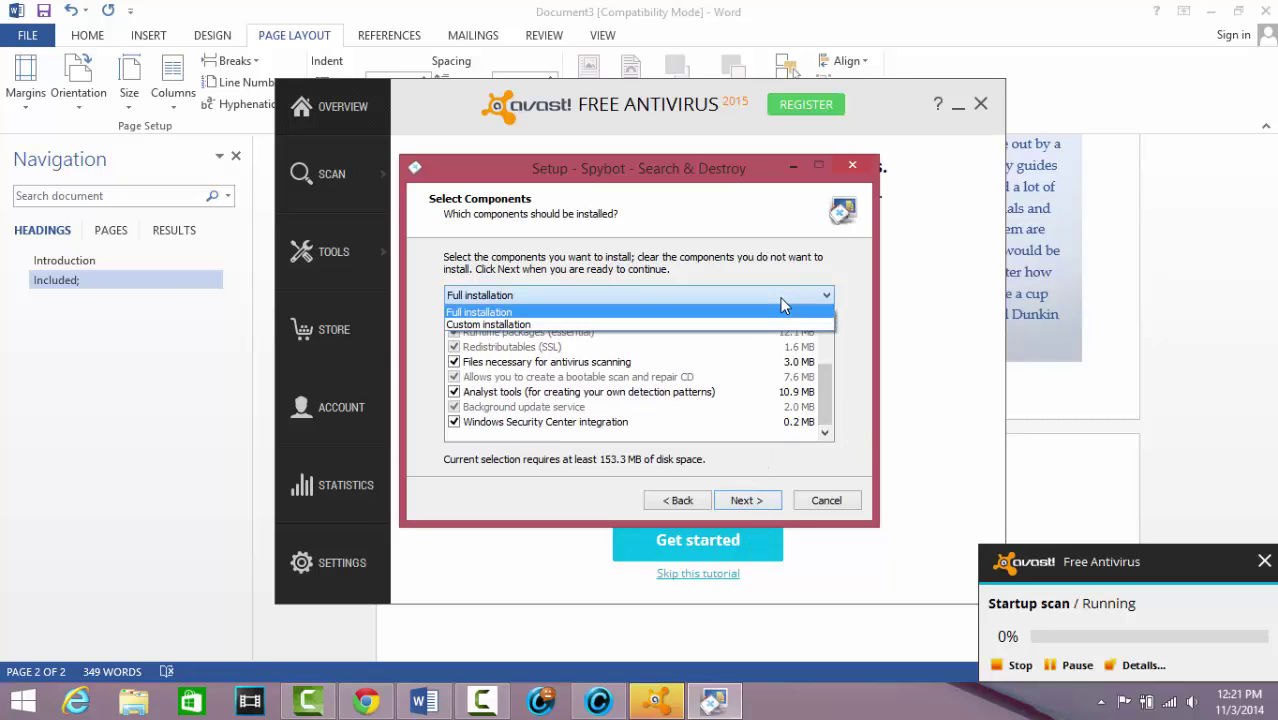
click(825, 295)
click(745, 500)
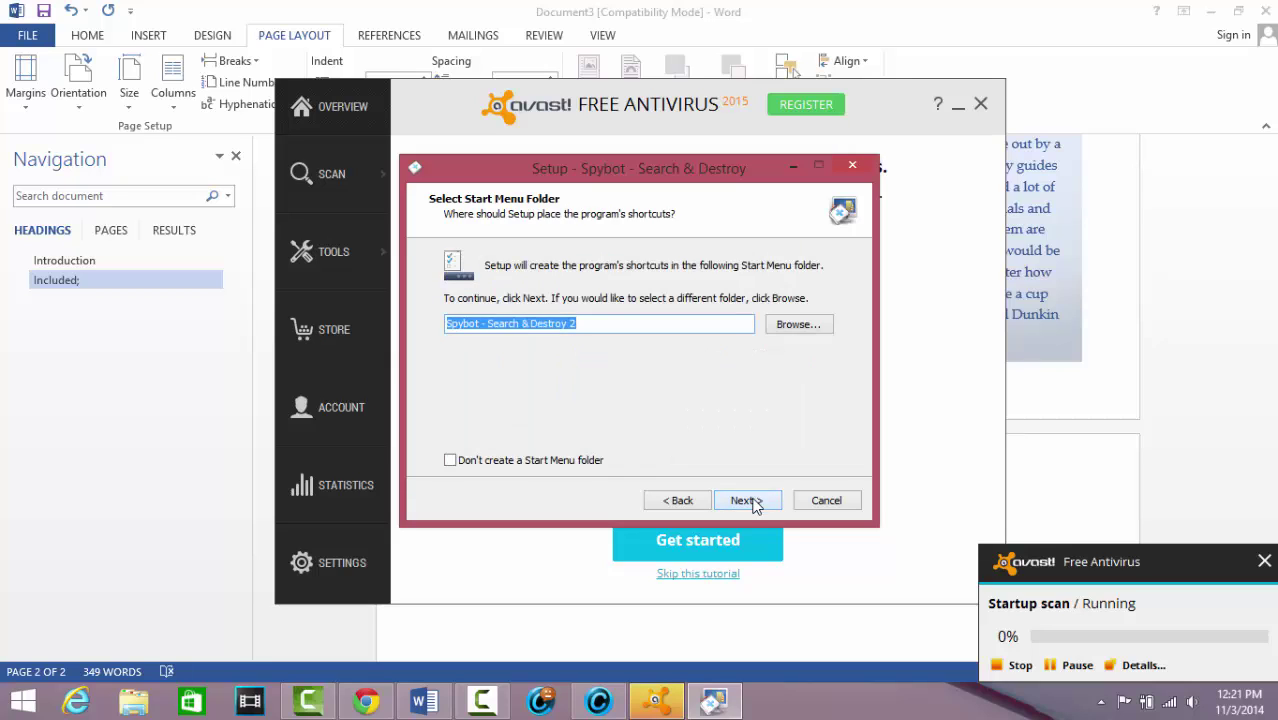
click(745, 500)
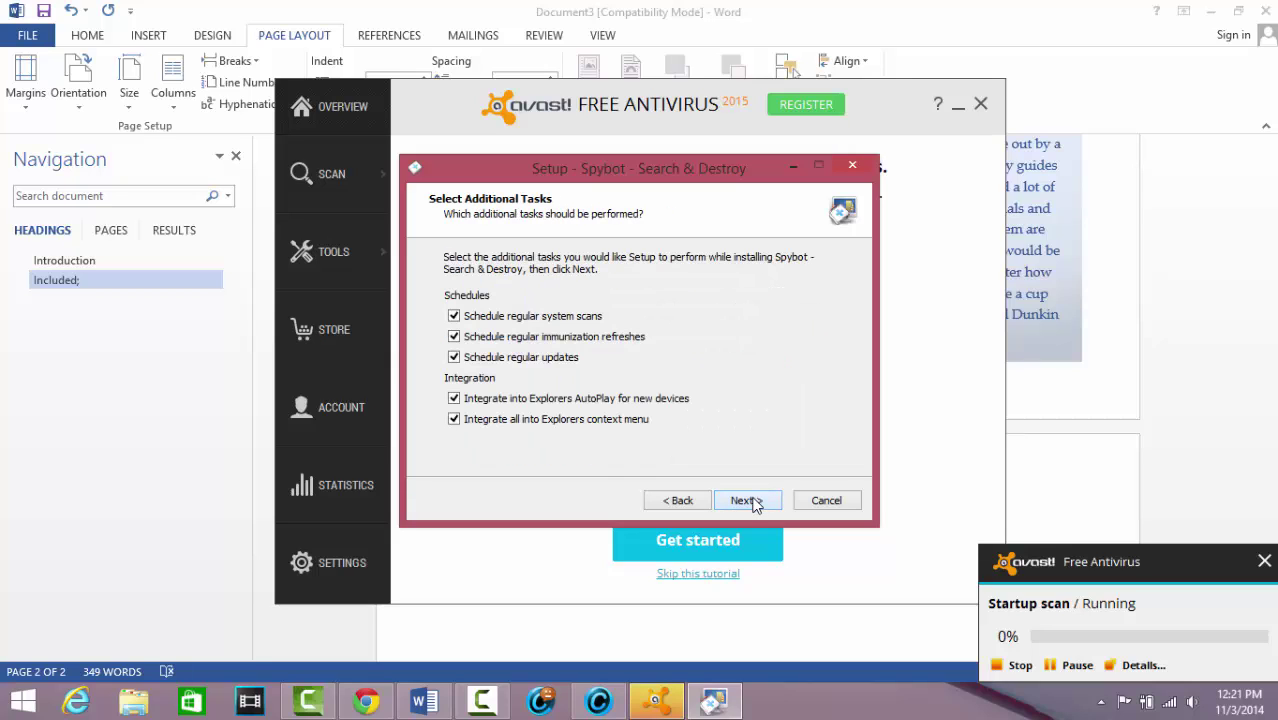
click(754, 502)
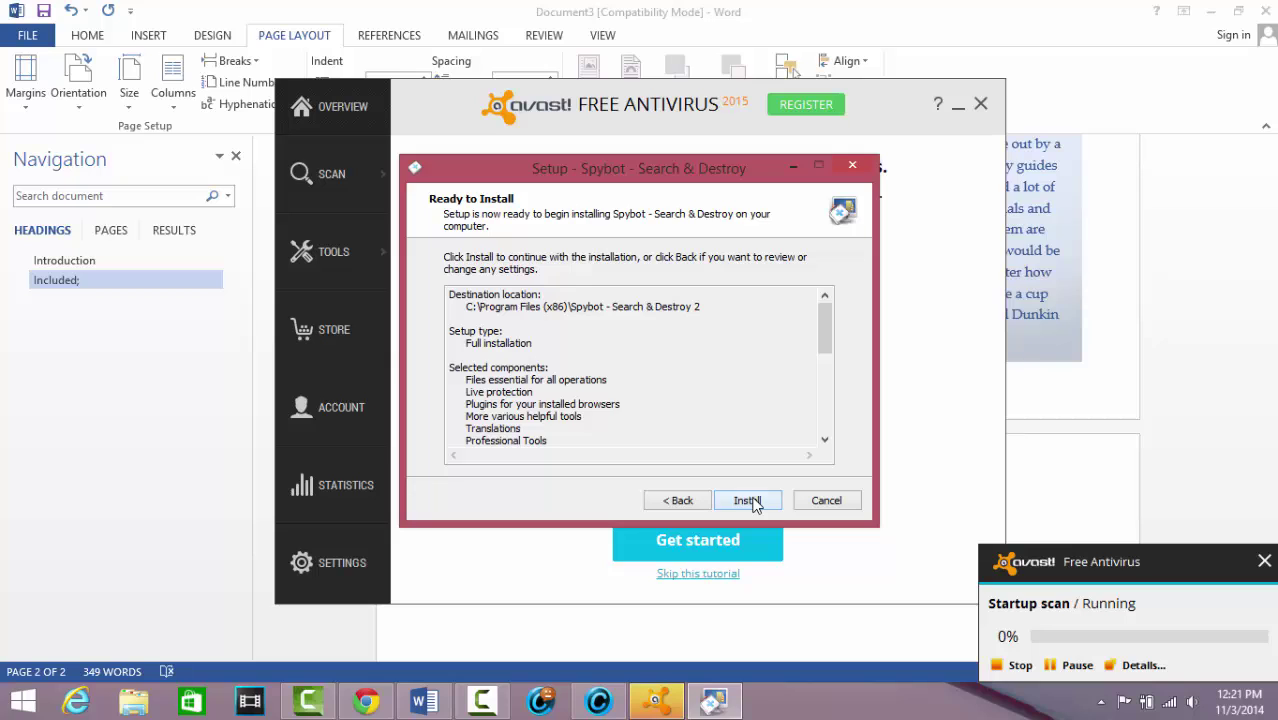
click(750, 501)
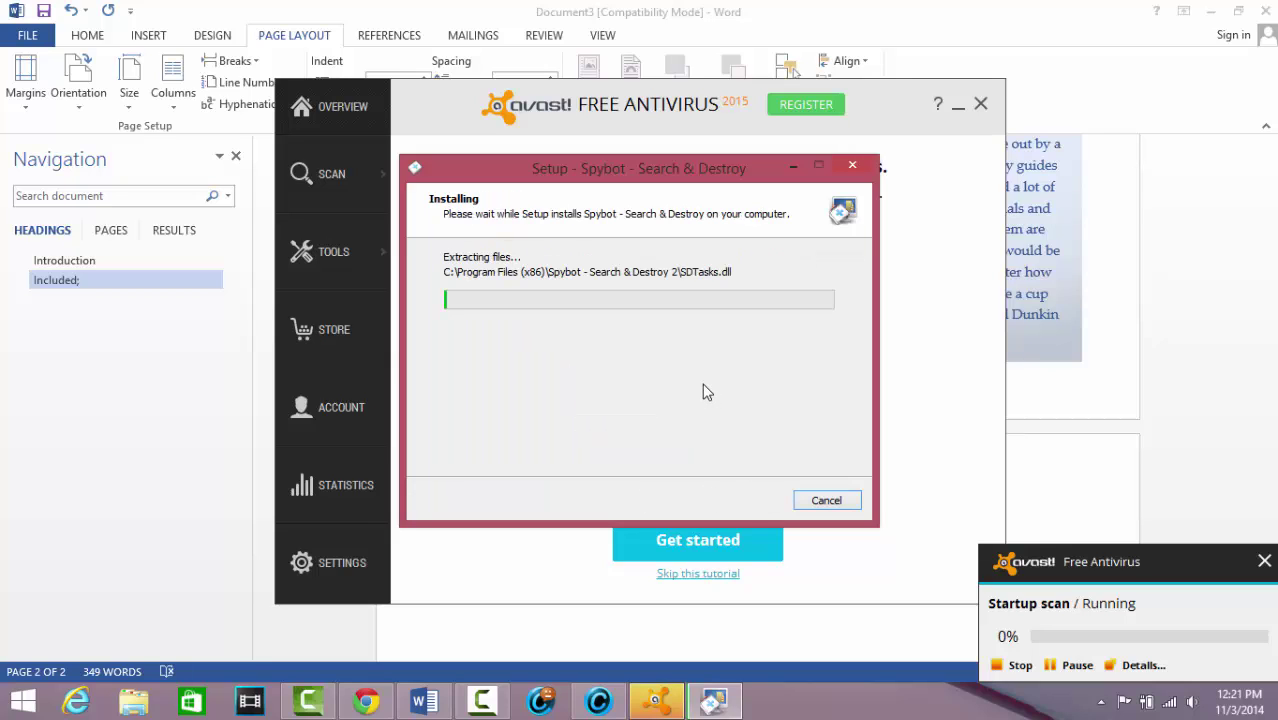
click(882, 107)
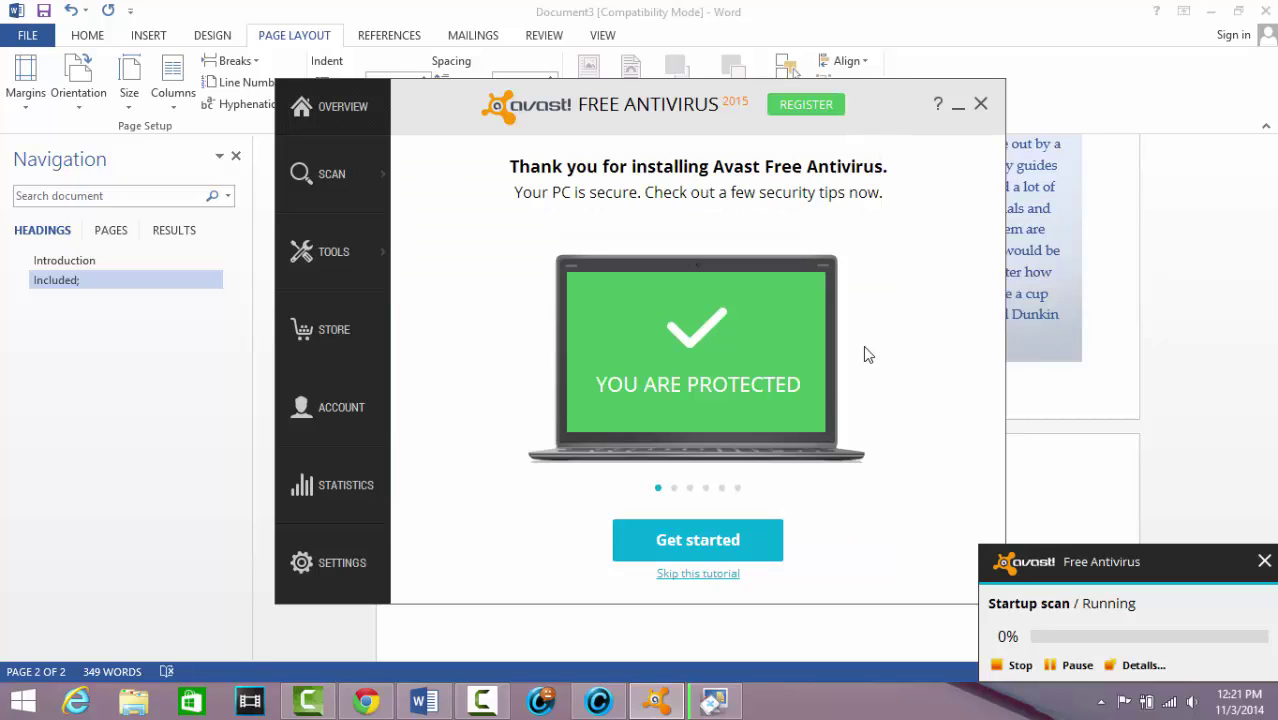
Skip the Avast welcome tutorial and begin registering the free standard protection licence
click(697, 574)
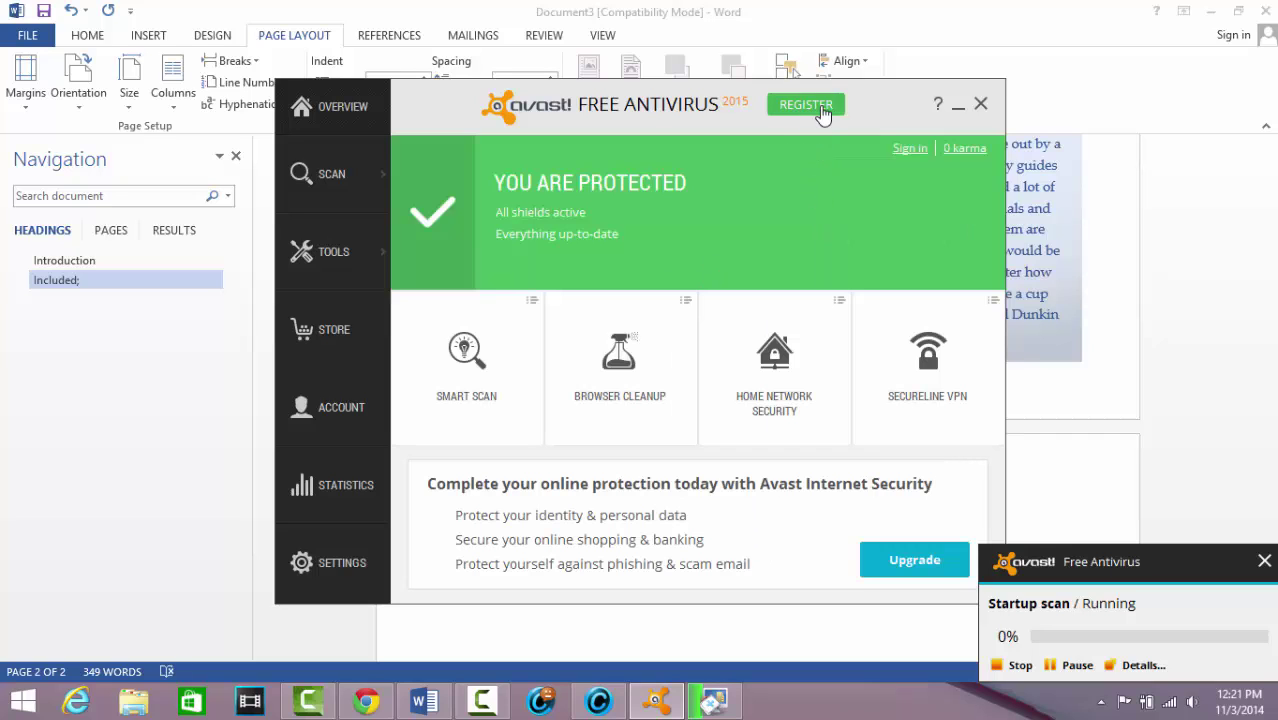
click(815, 108)
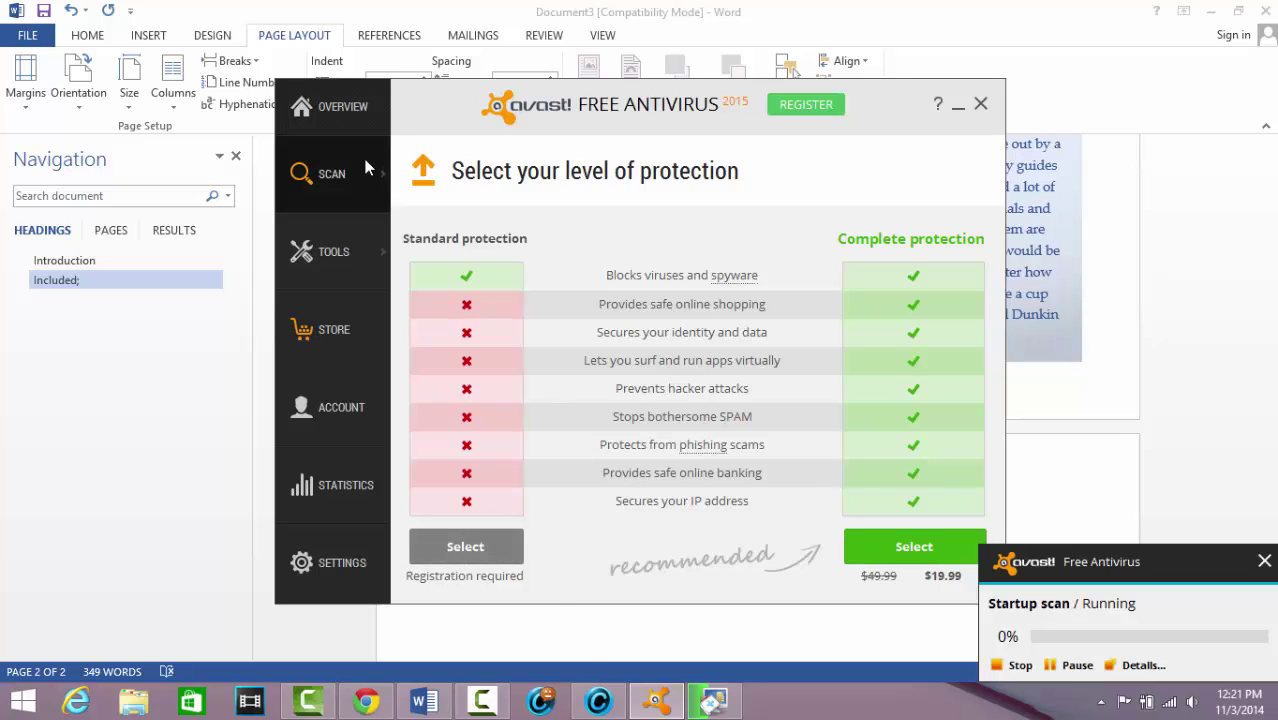
click(487, 546)
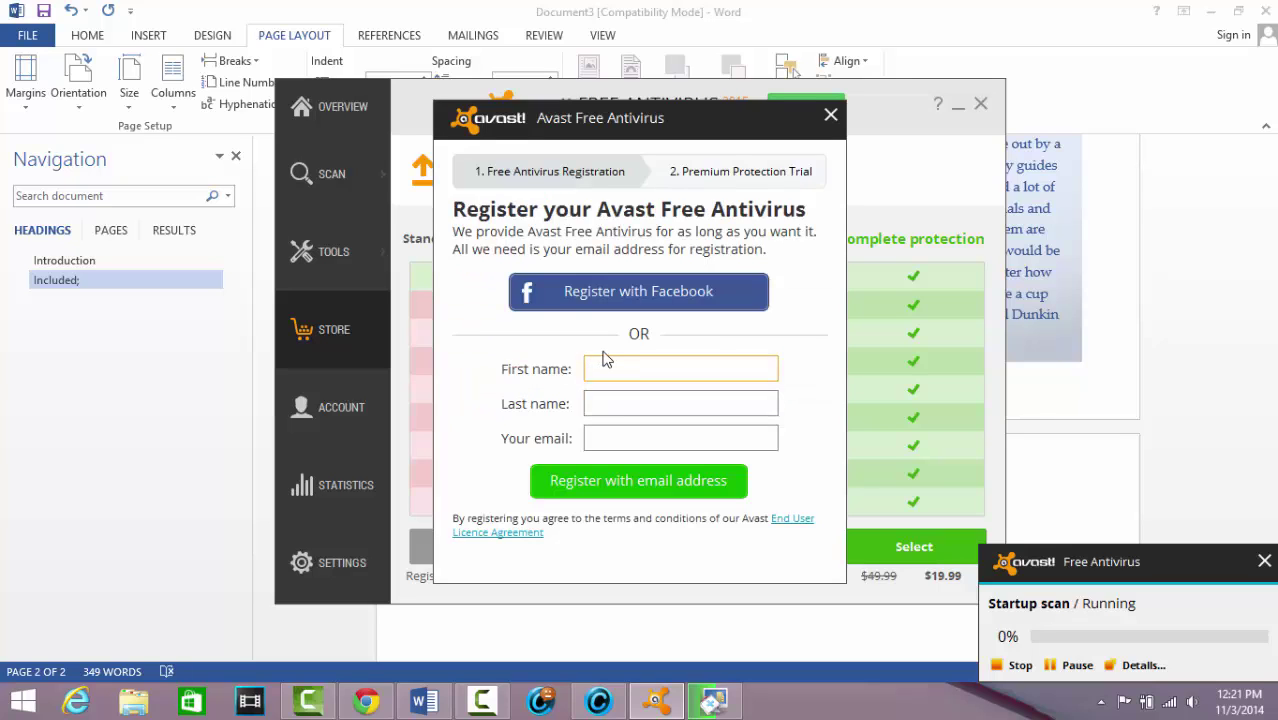
Register Avast with the user's first name, last name and e-mail, then stay with basic protection
key(Tab)
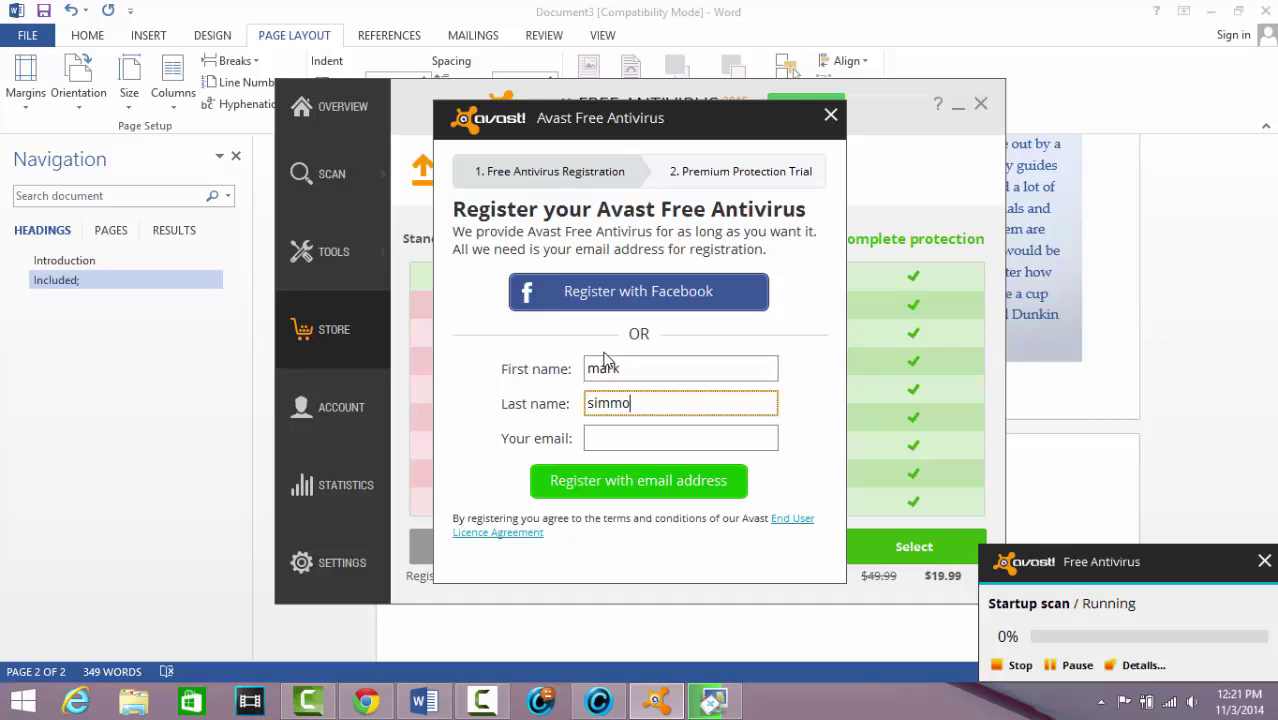
key(Tab)
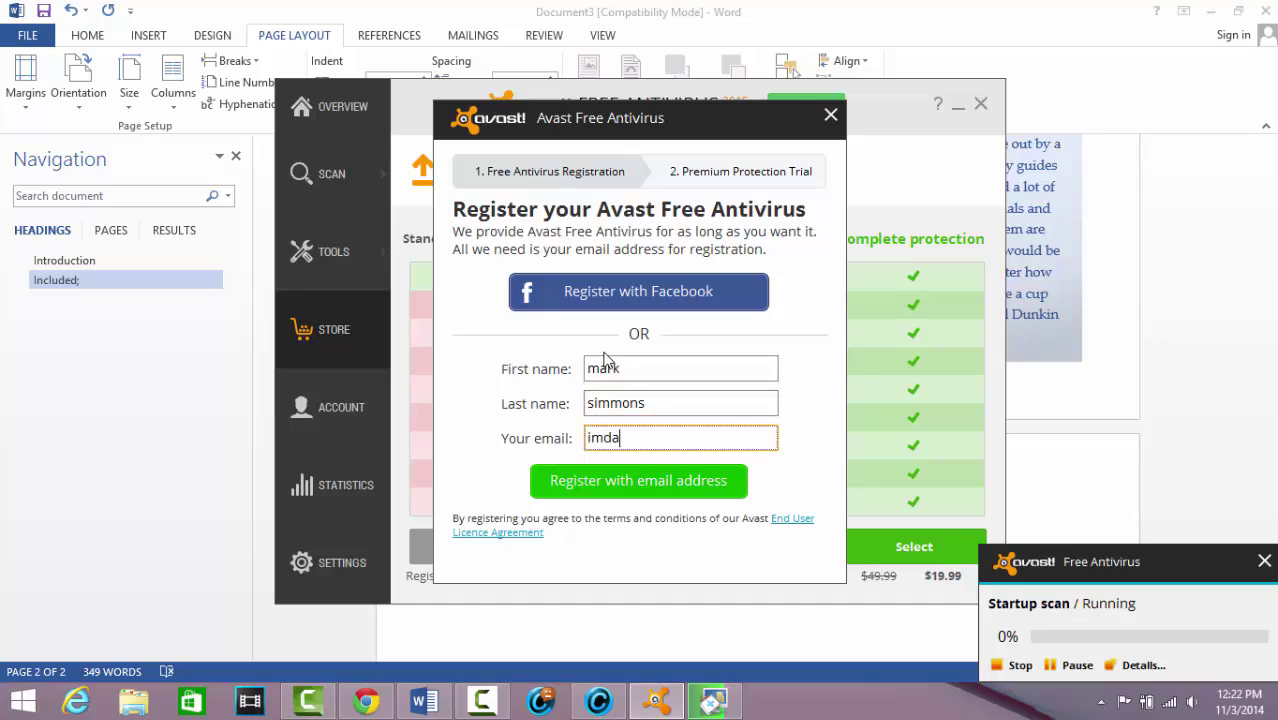
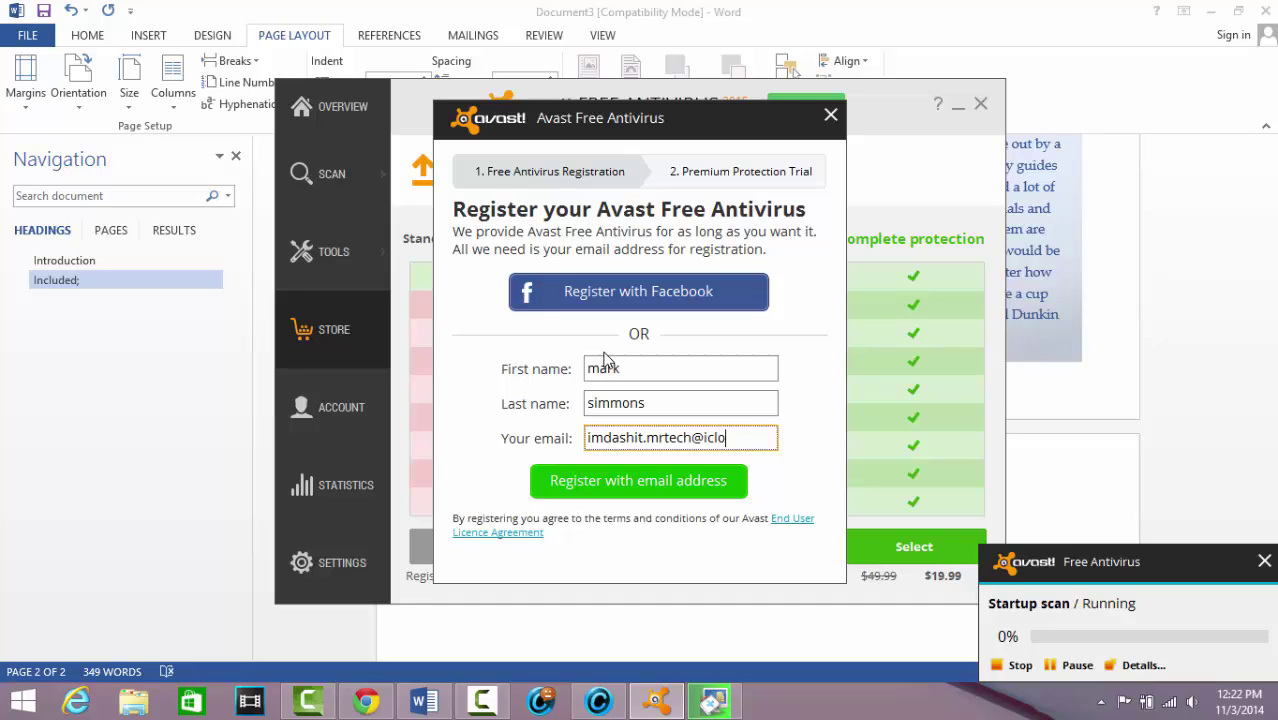
click(656, 482)
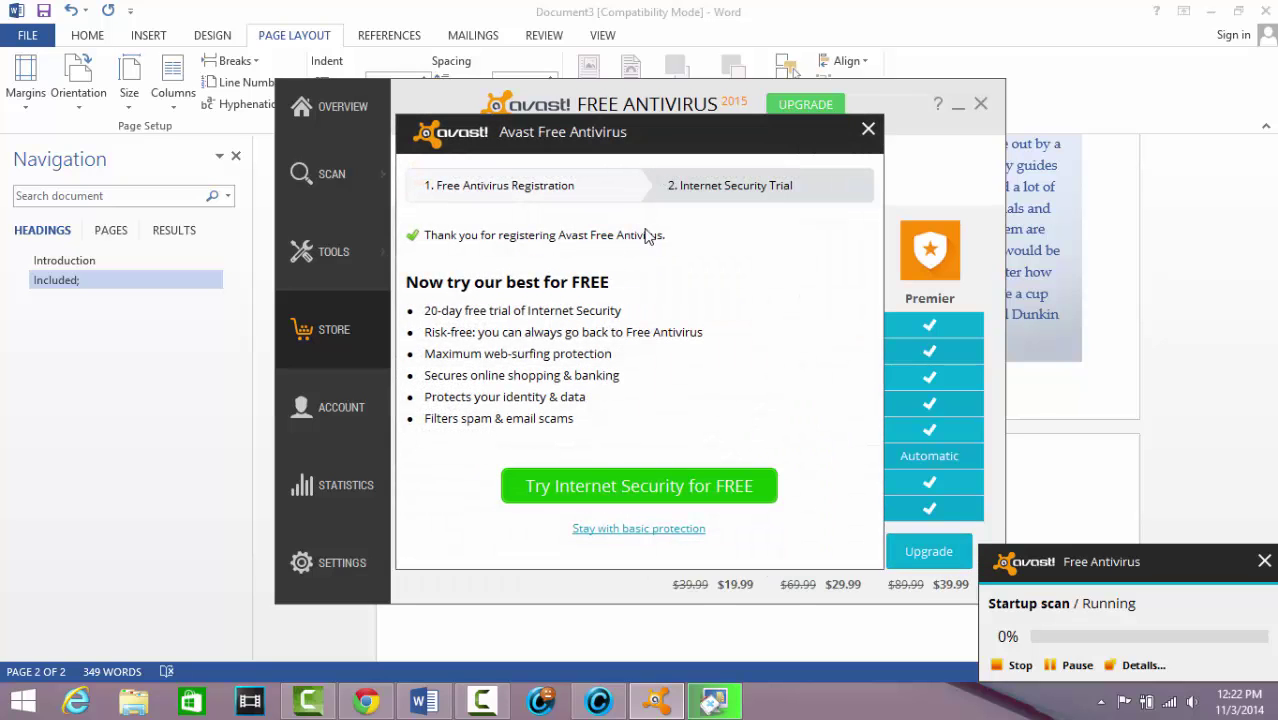
click(638, 530)
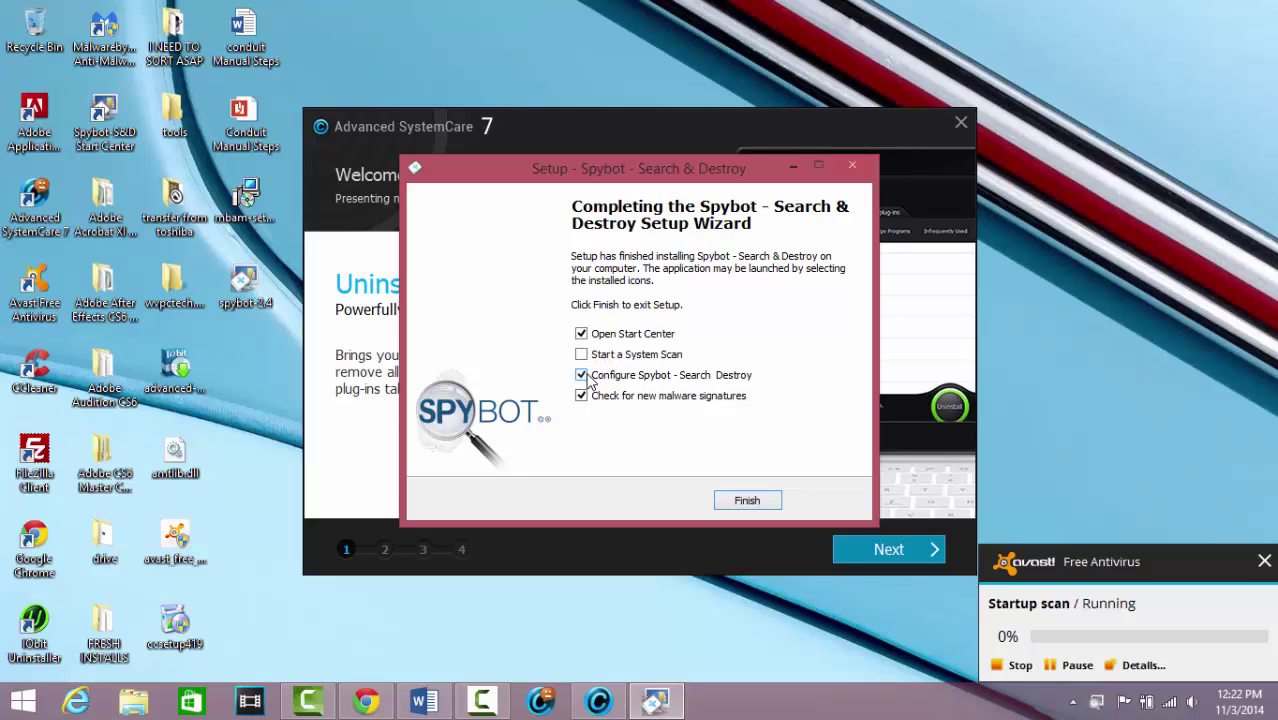
Finish the Spybot setup wizard with Open Start Center left checked
click(755, 505)
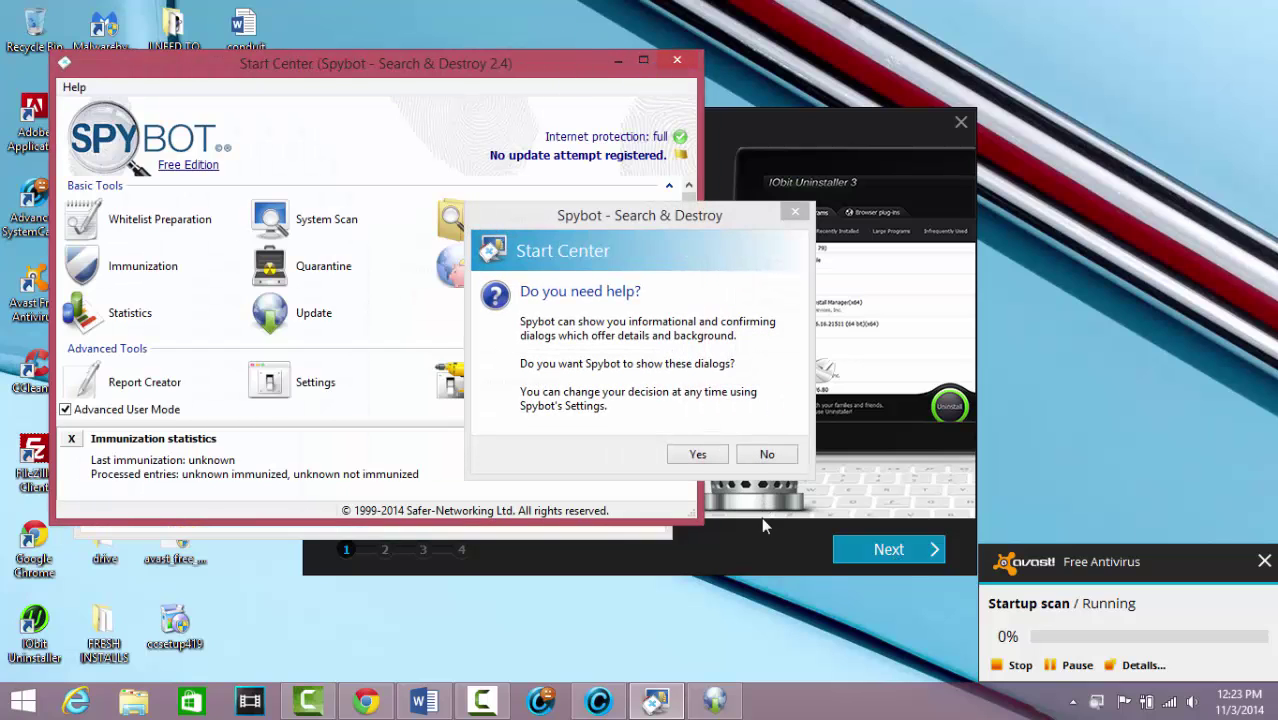
Drag the SystemCare tutorial aside, answer Yes to Spybot help dialogs, and choose Create Whitelist
click(761, 533)
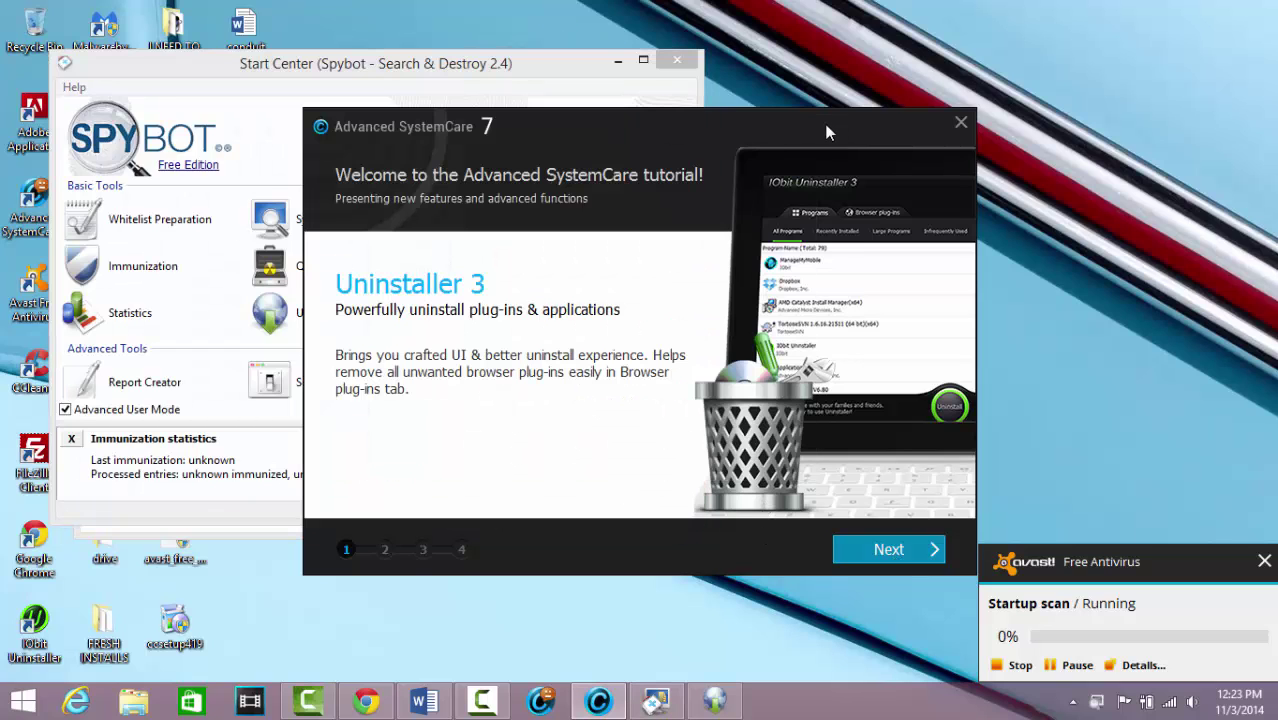
drag(831, 118, 842, 601)
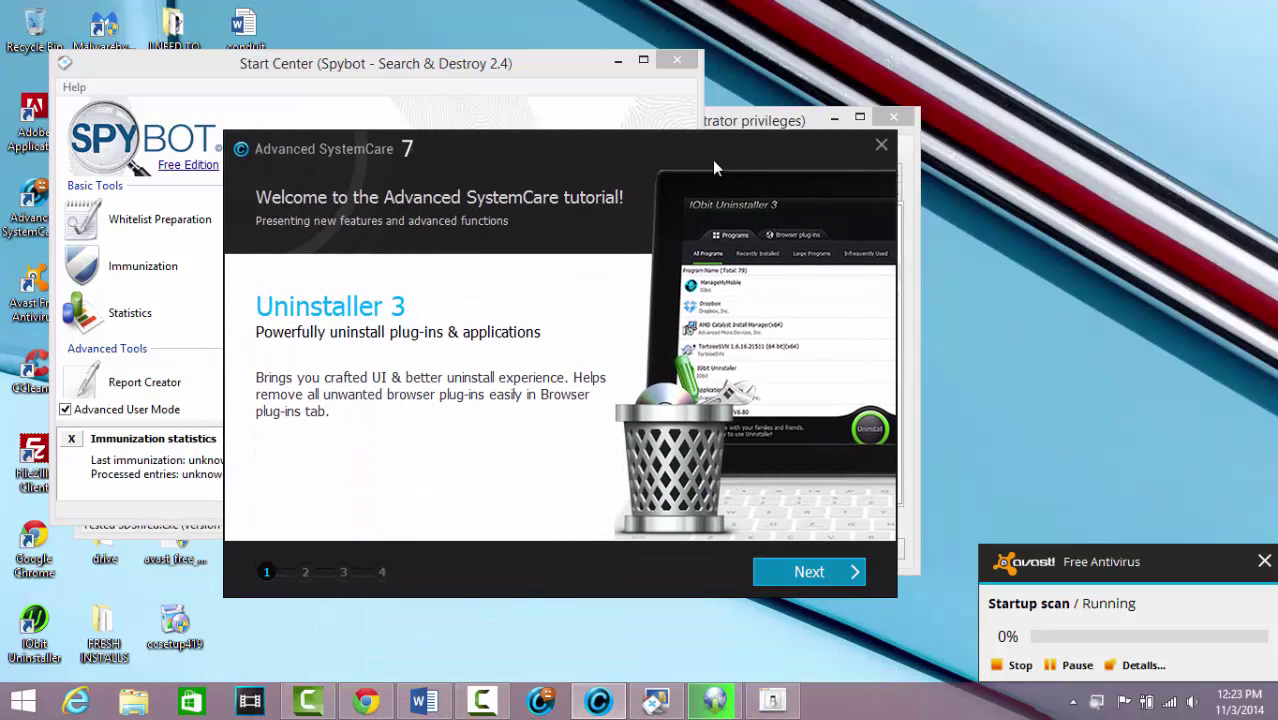
drag(711, 156, 800, 581)
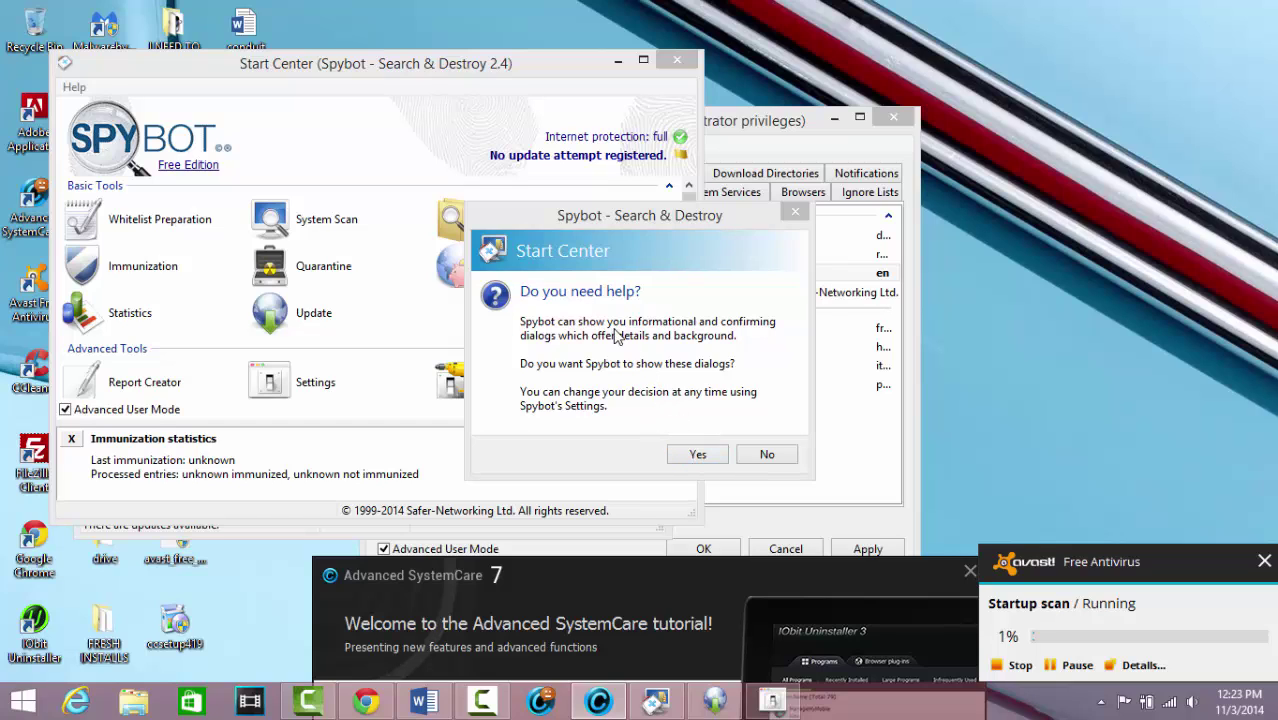
click(705, 457)
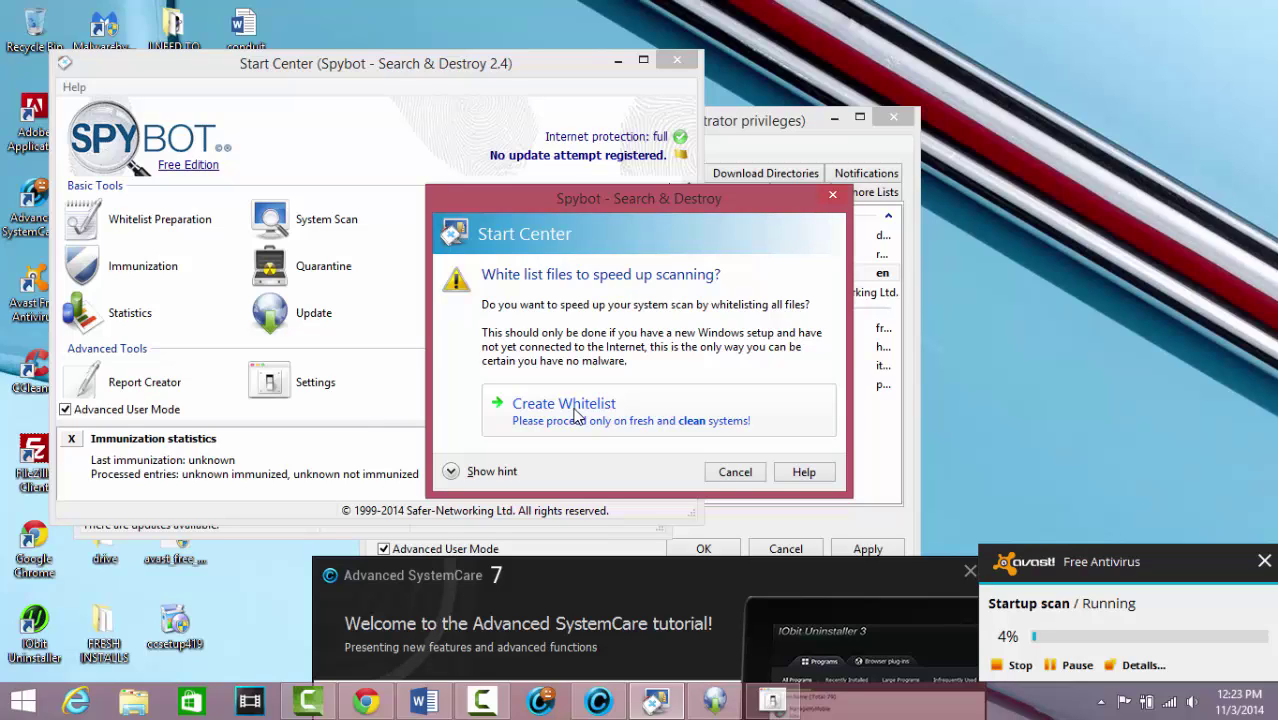
click(577, 416)
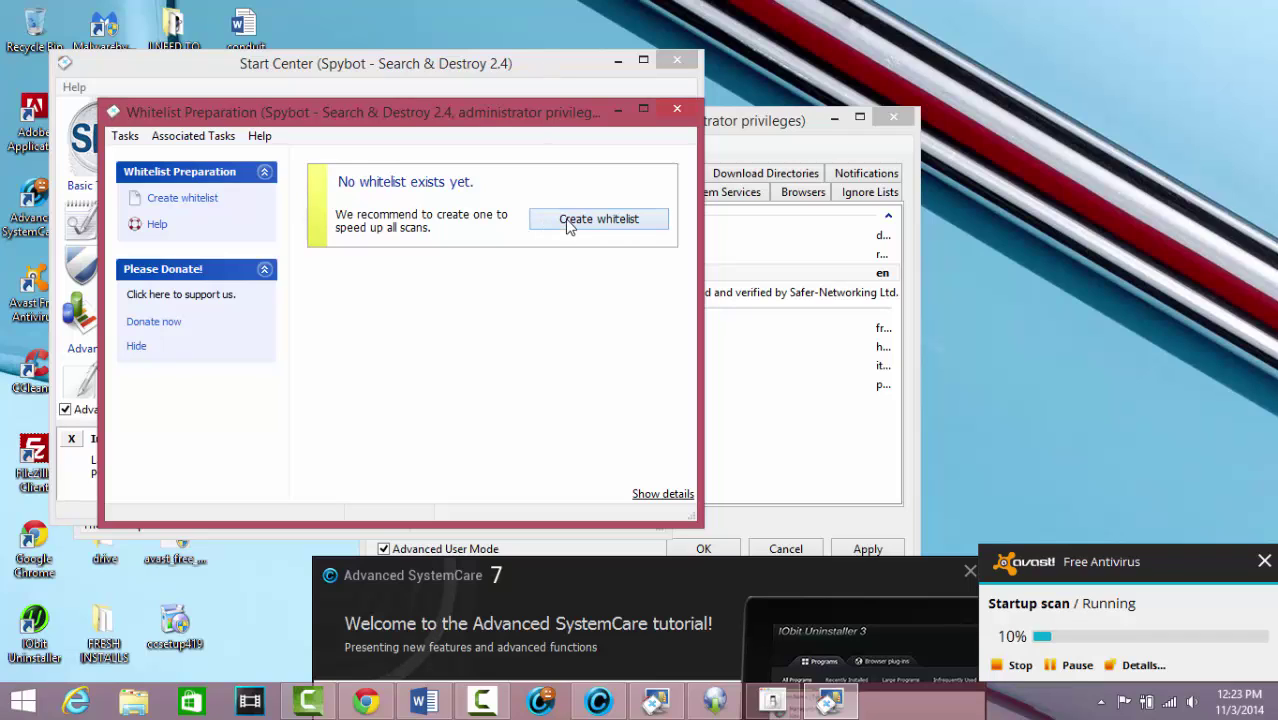
Create a Spybot whitelist for drive C: and minimise the Spybot windows
click(568, 222)
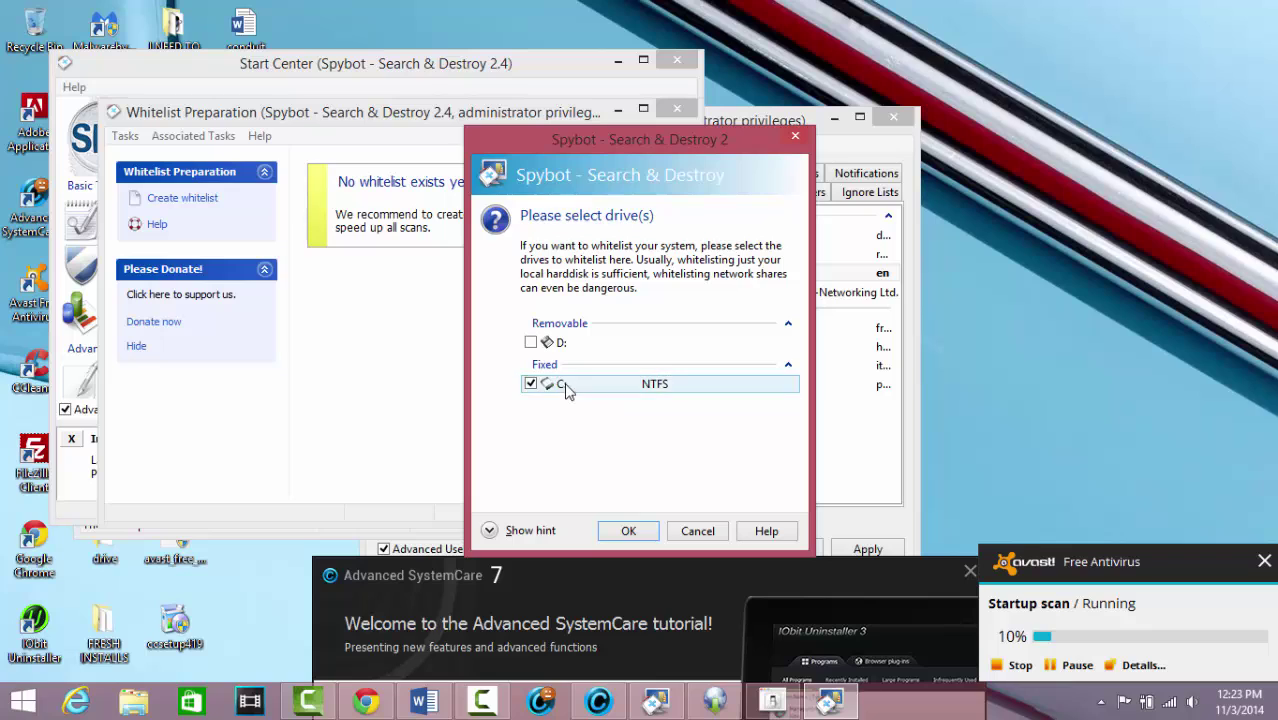
click(630, 530)
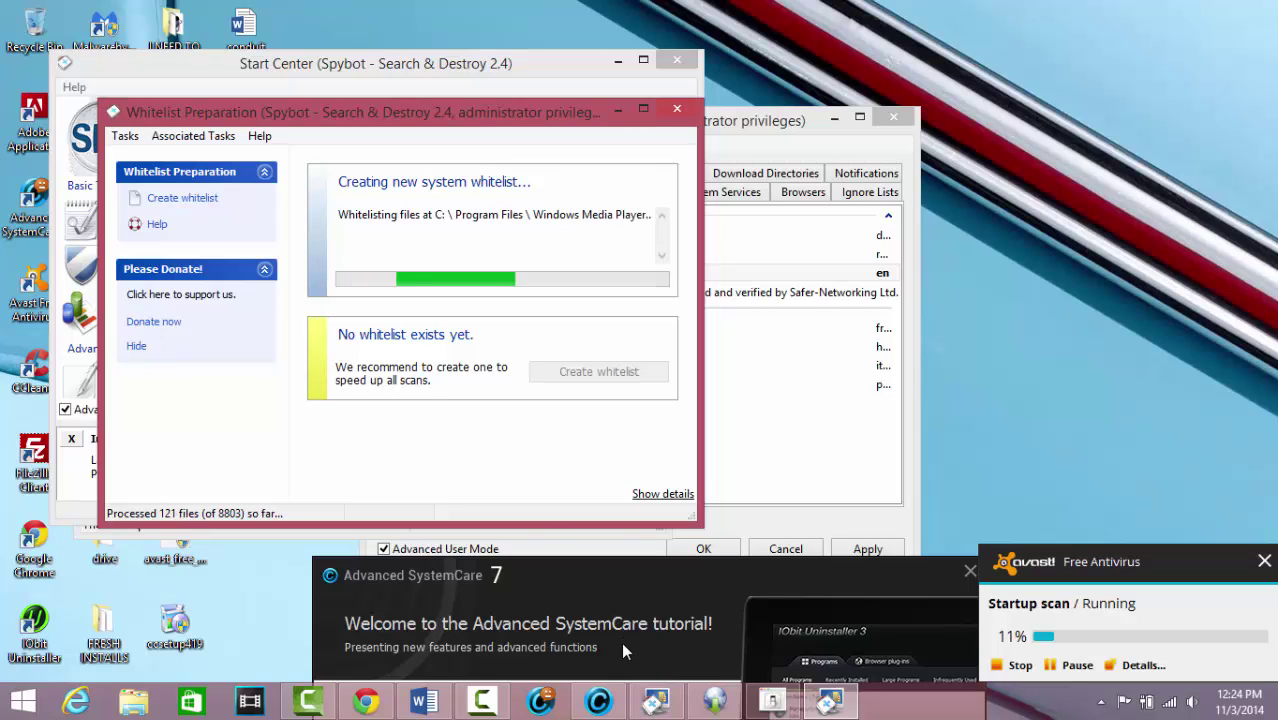
click(527, 703)
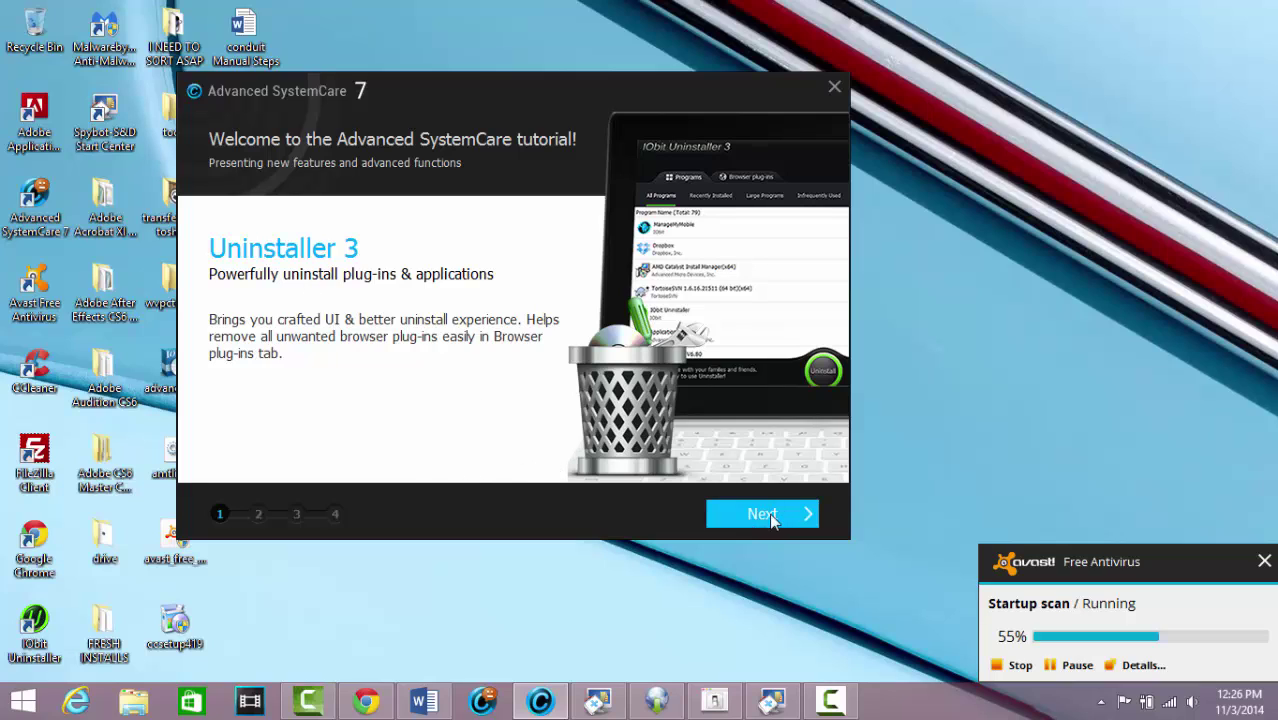
Switch on Chrome and Internet Explorer homepage protection in SystemCare and apply the settings
click(730, 505)
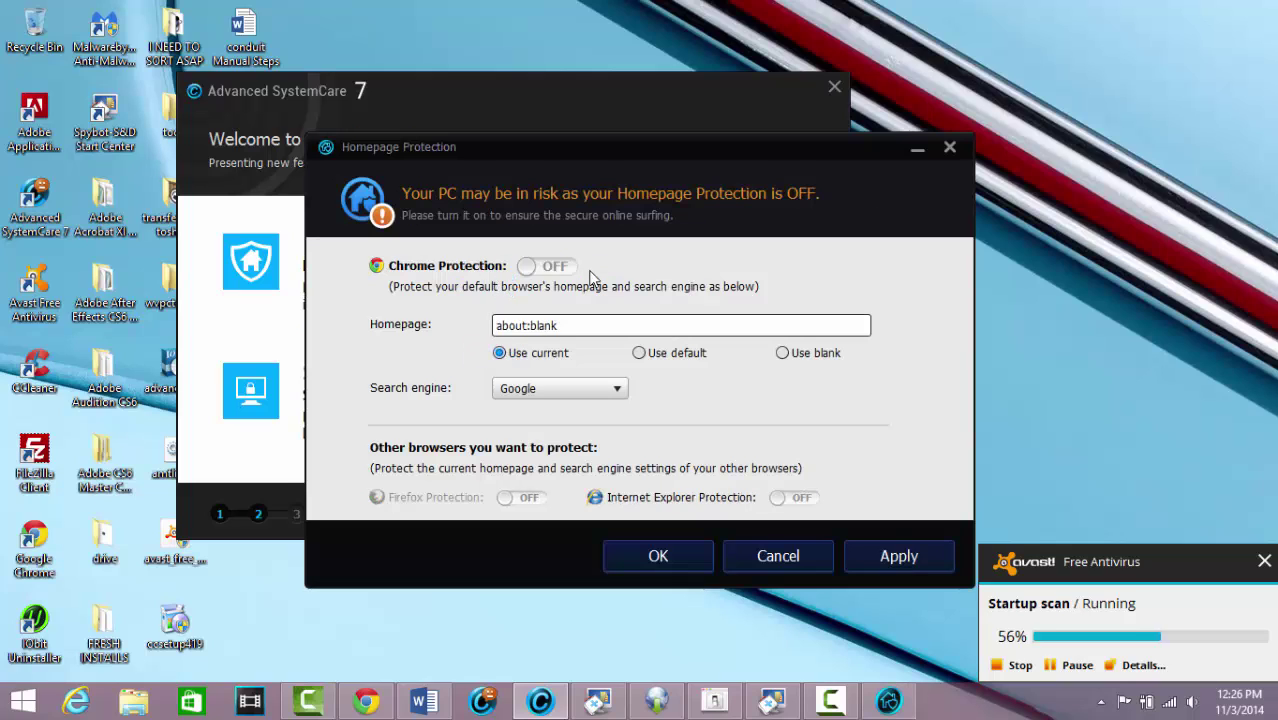
click(558, 271)
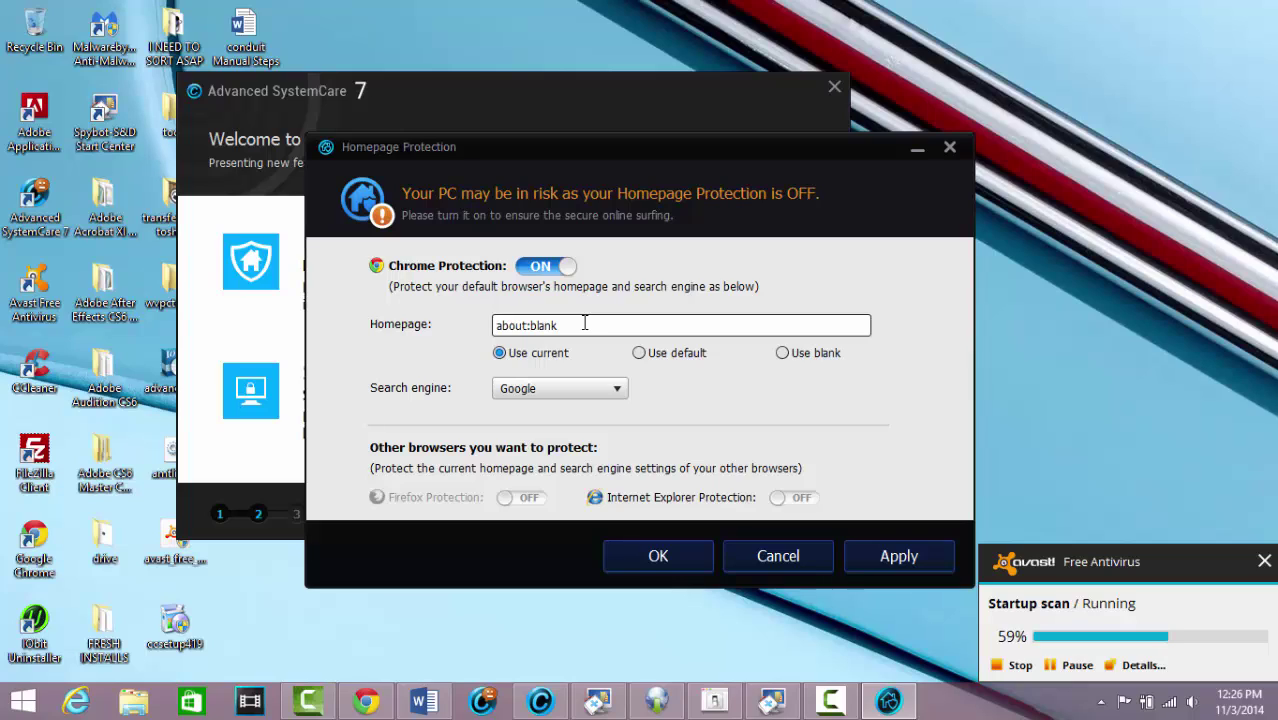
click(585, 323)
click(805, 503)
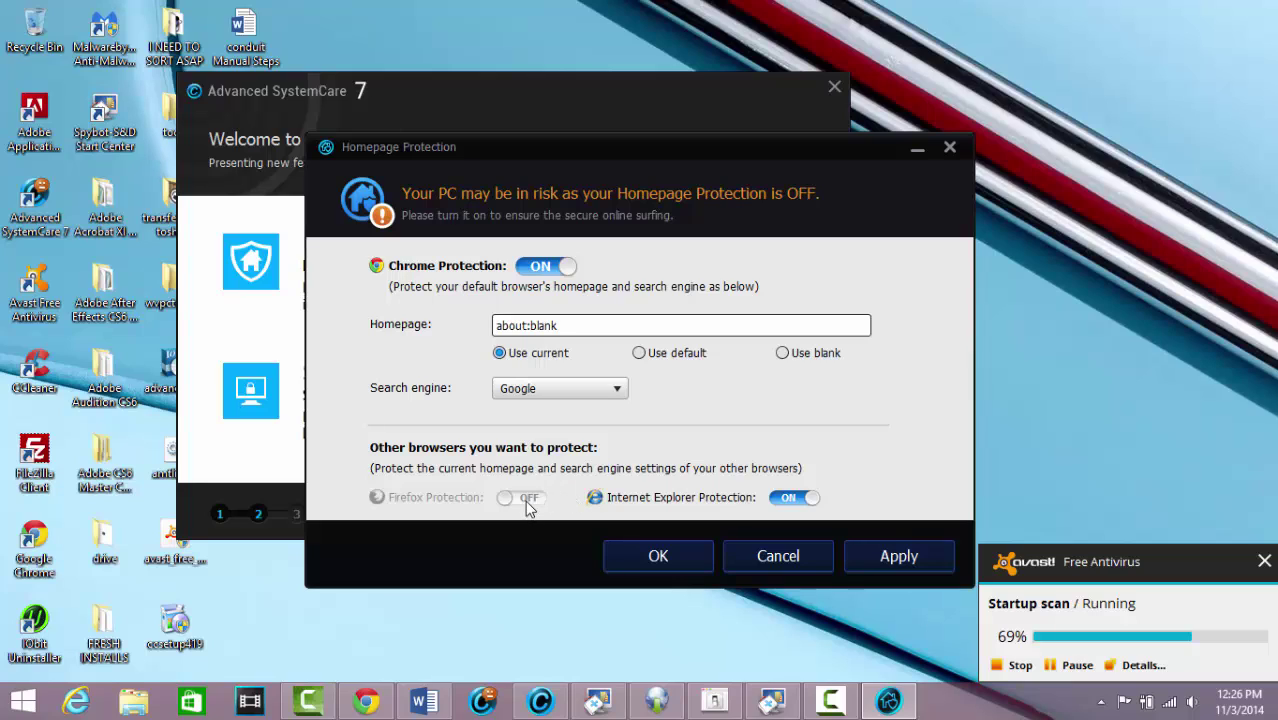
click(897, 556)
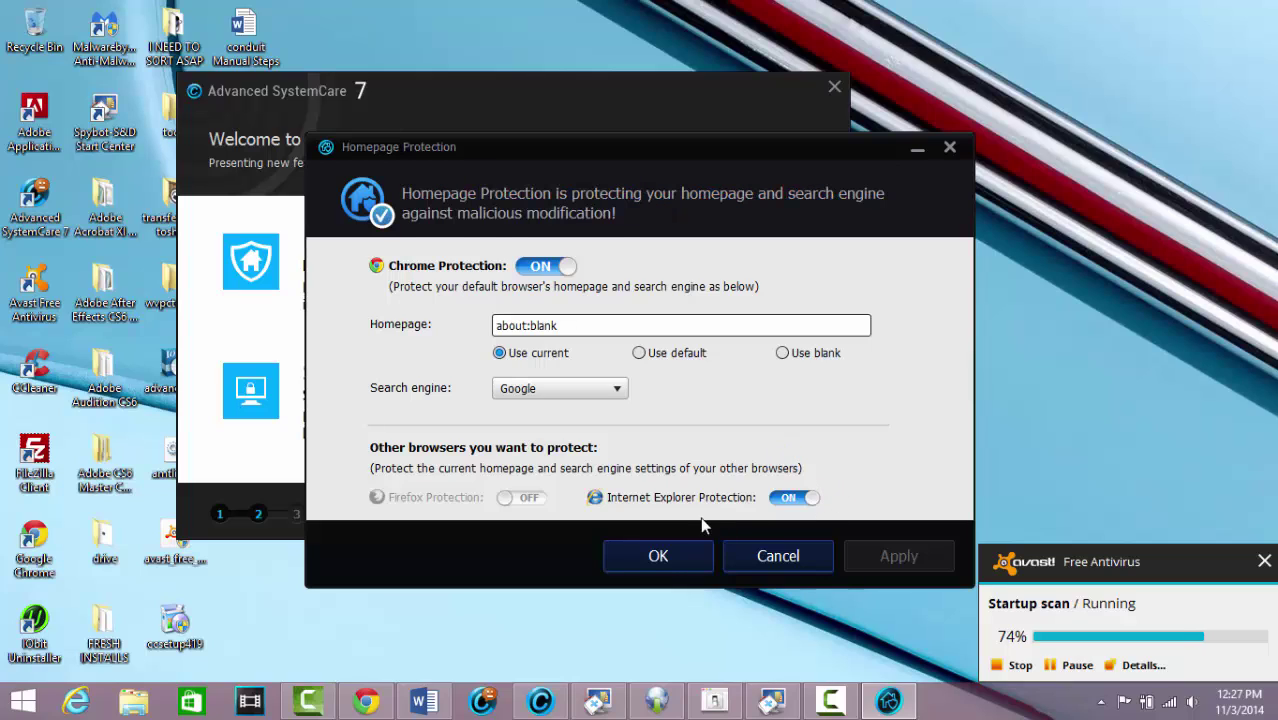
click(681, 558)
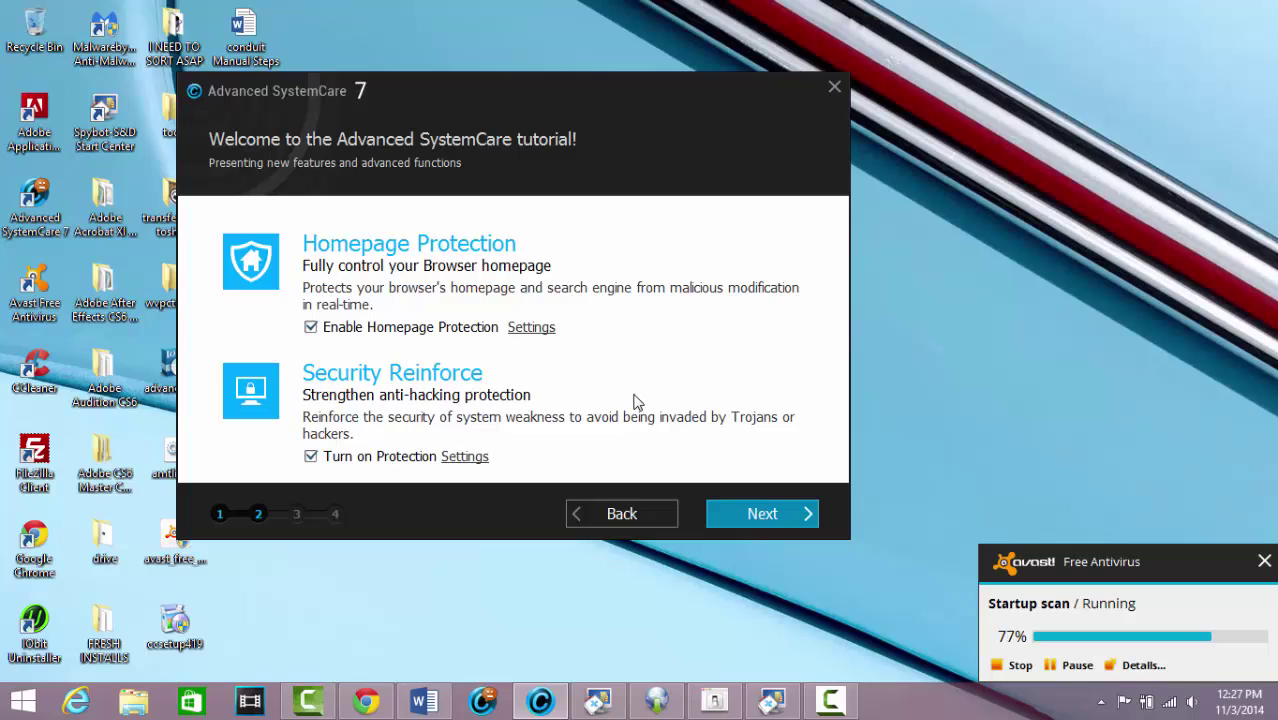
Page through the SystemCare tutorial and start with the Classic skin and English language
click(765, 515)
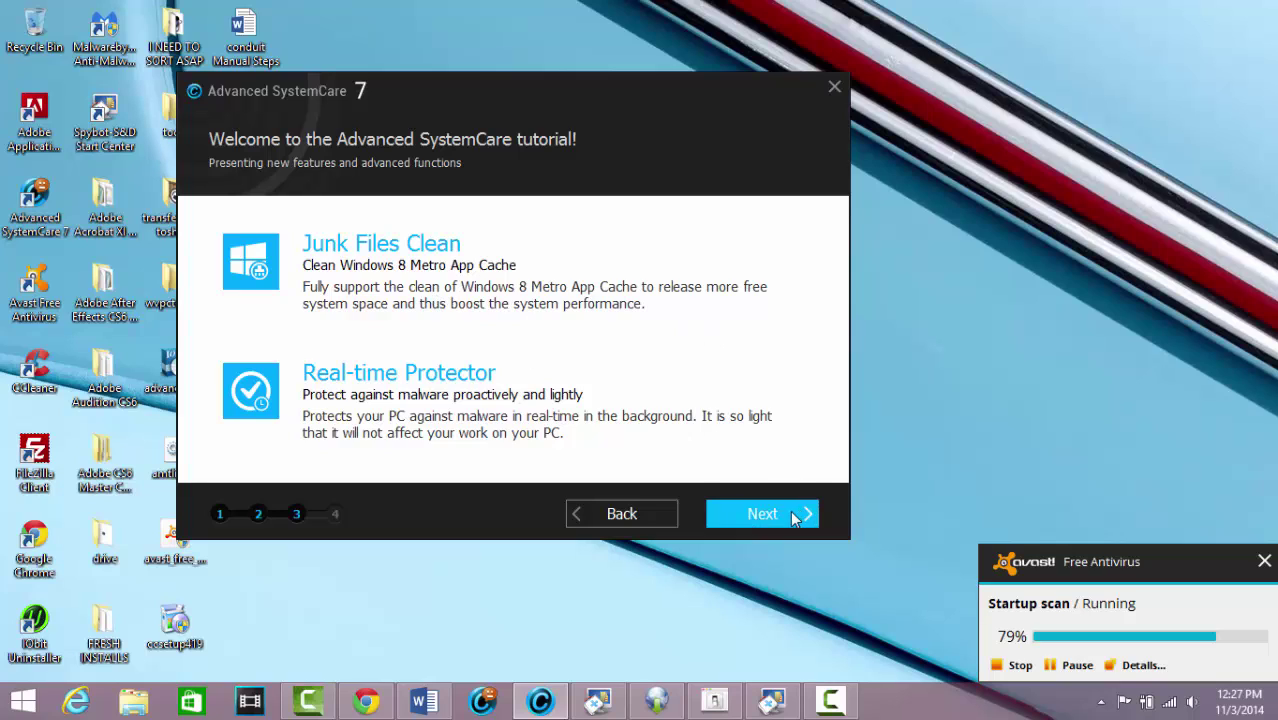
click(789, 510)
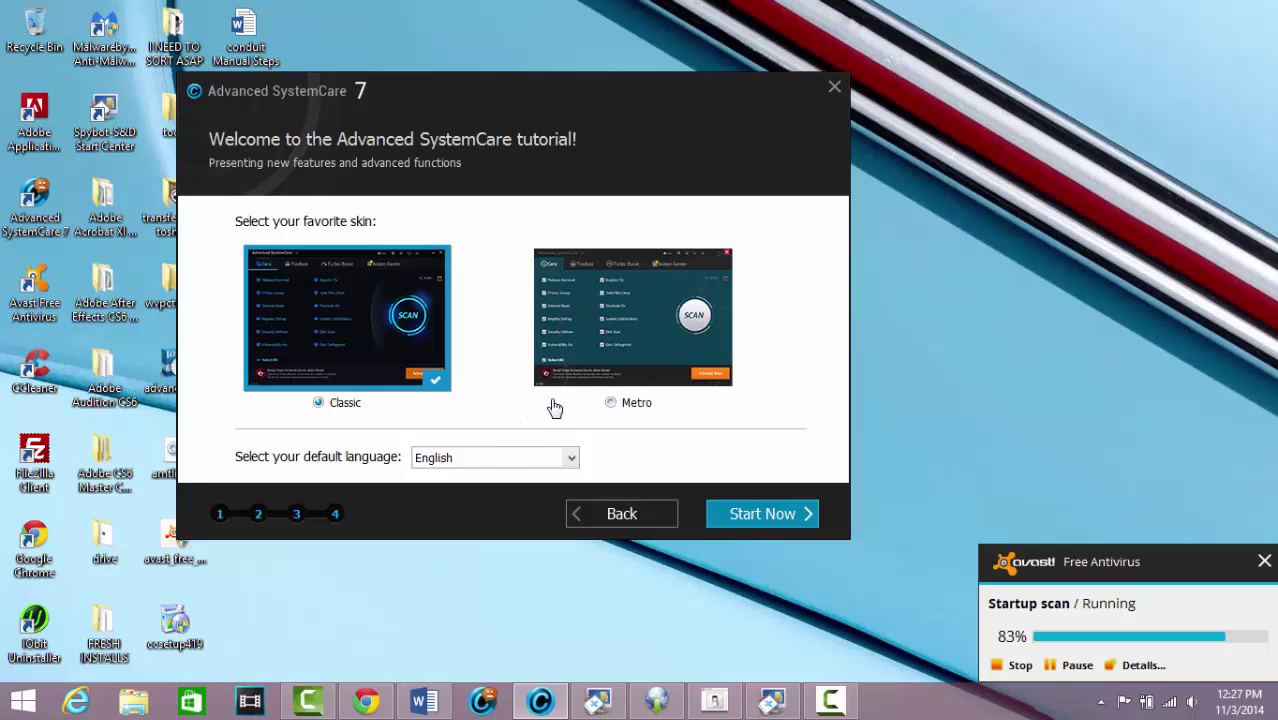
click(782, 516)
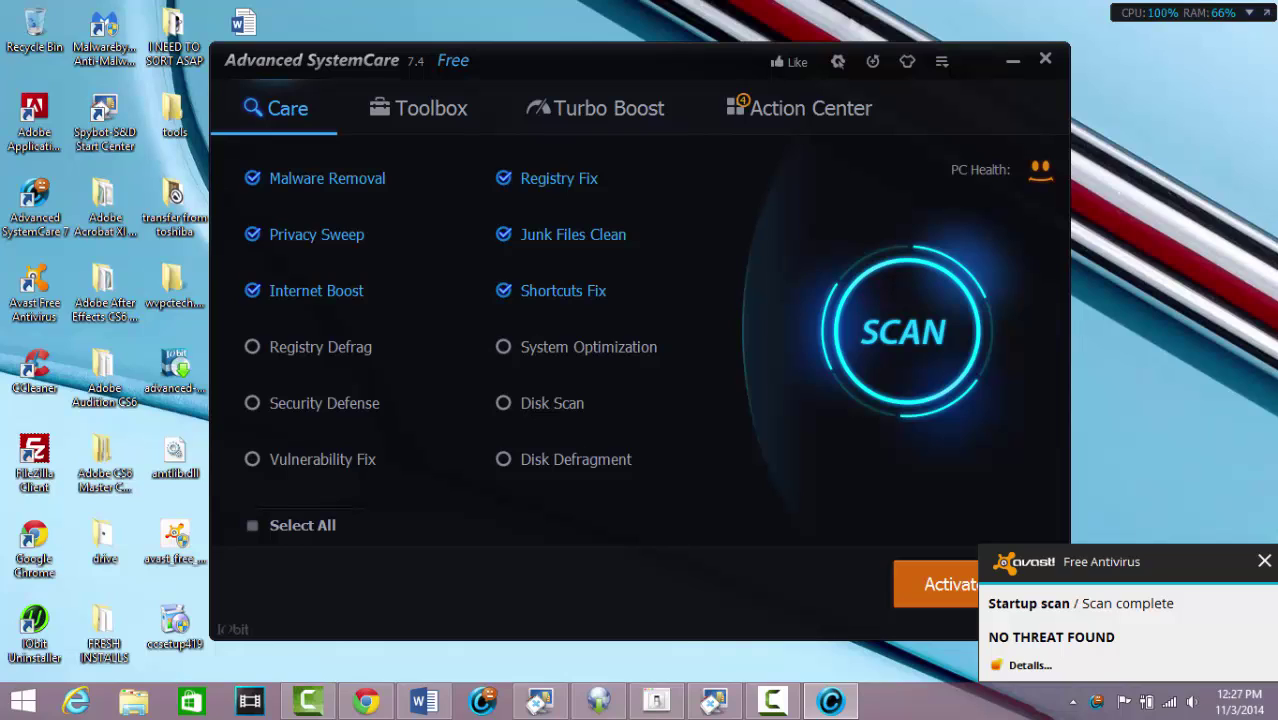
Dismiss the Avast scan notice and install all four recommended programs from SystemCare's Action Center
click(1263, 559)
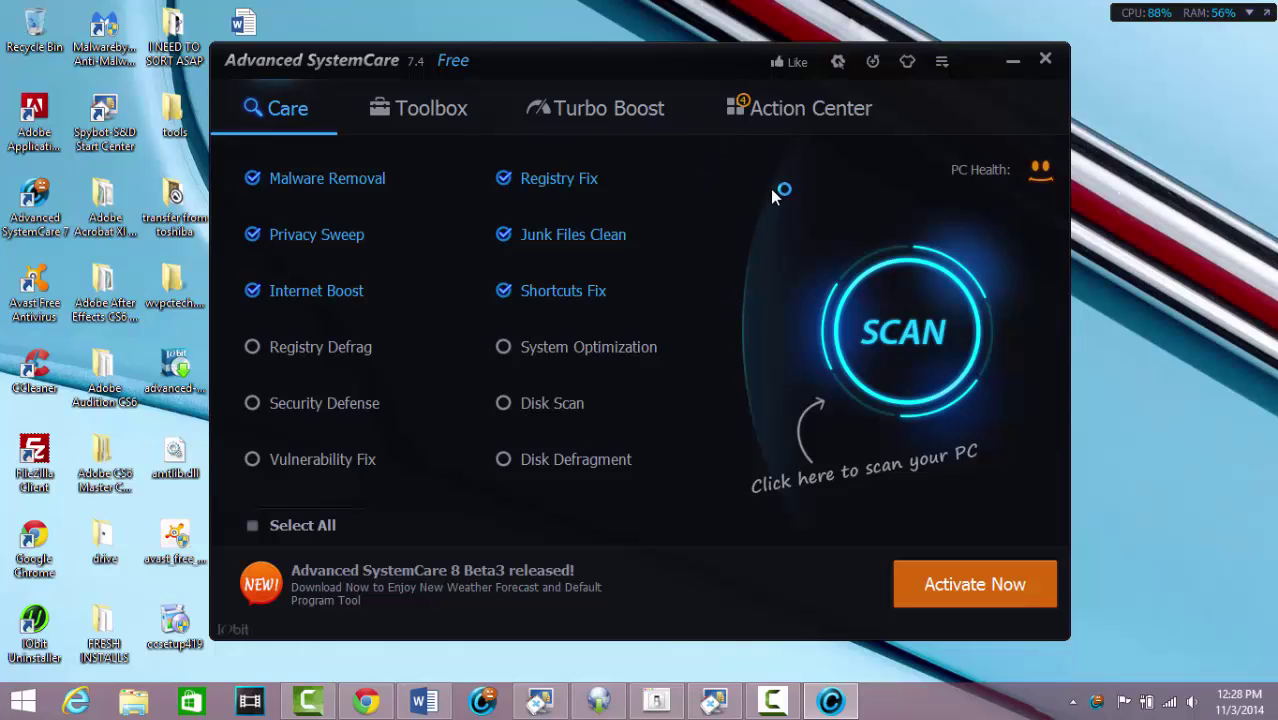
click(789, 112)
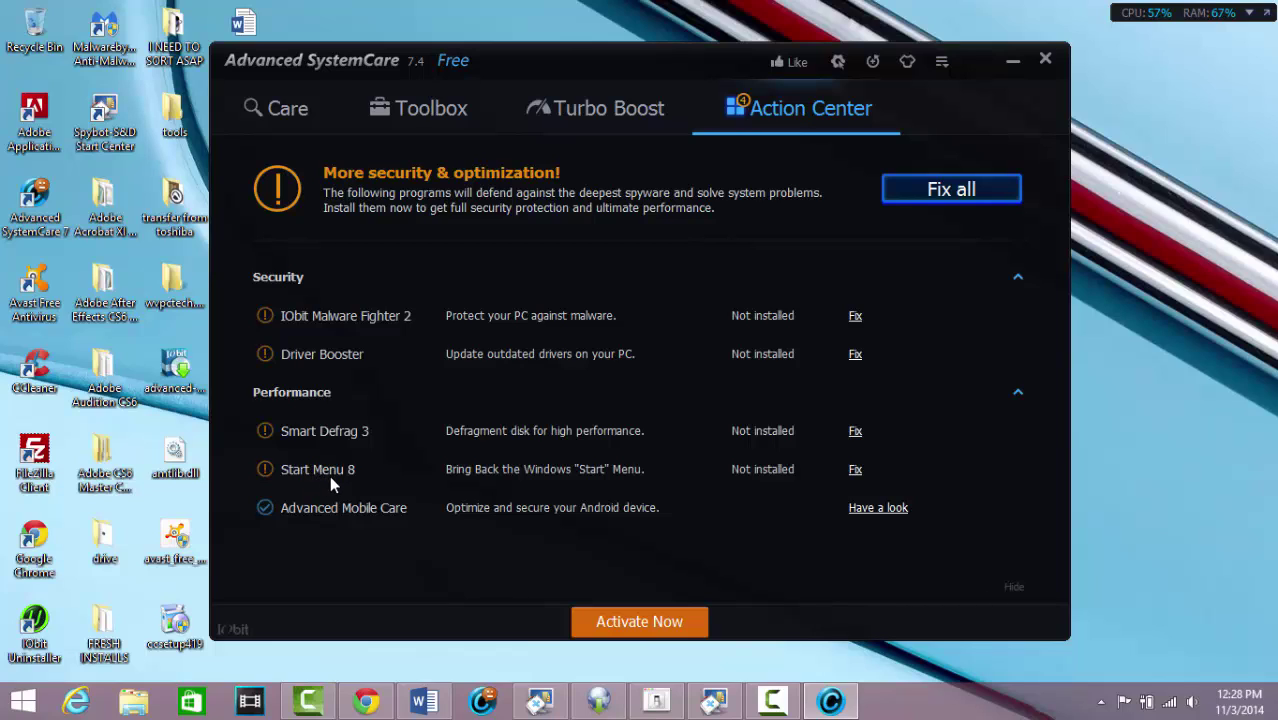
click(24, 703)
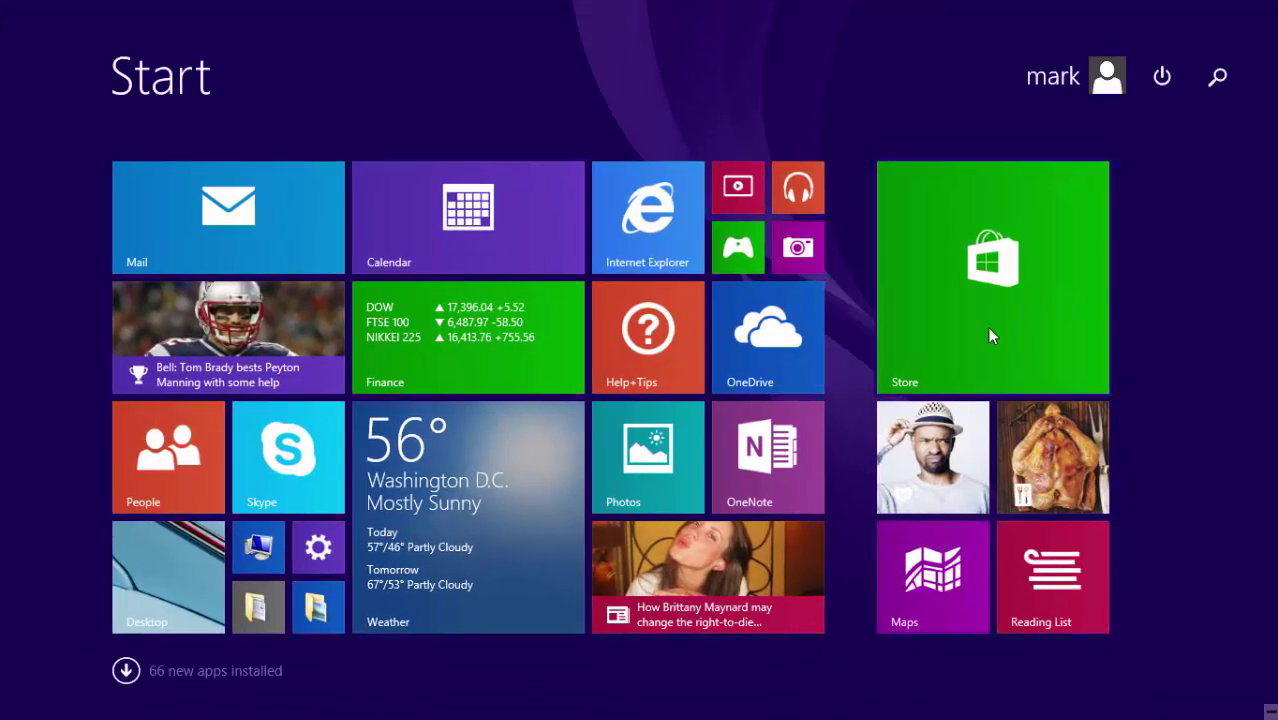
click(174, 560)
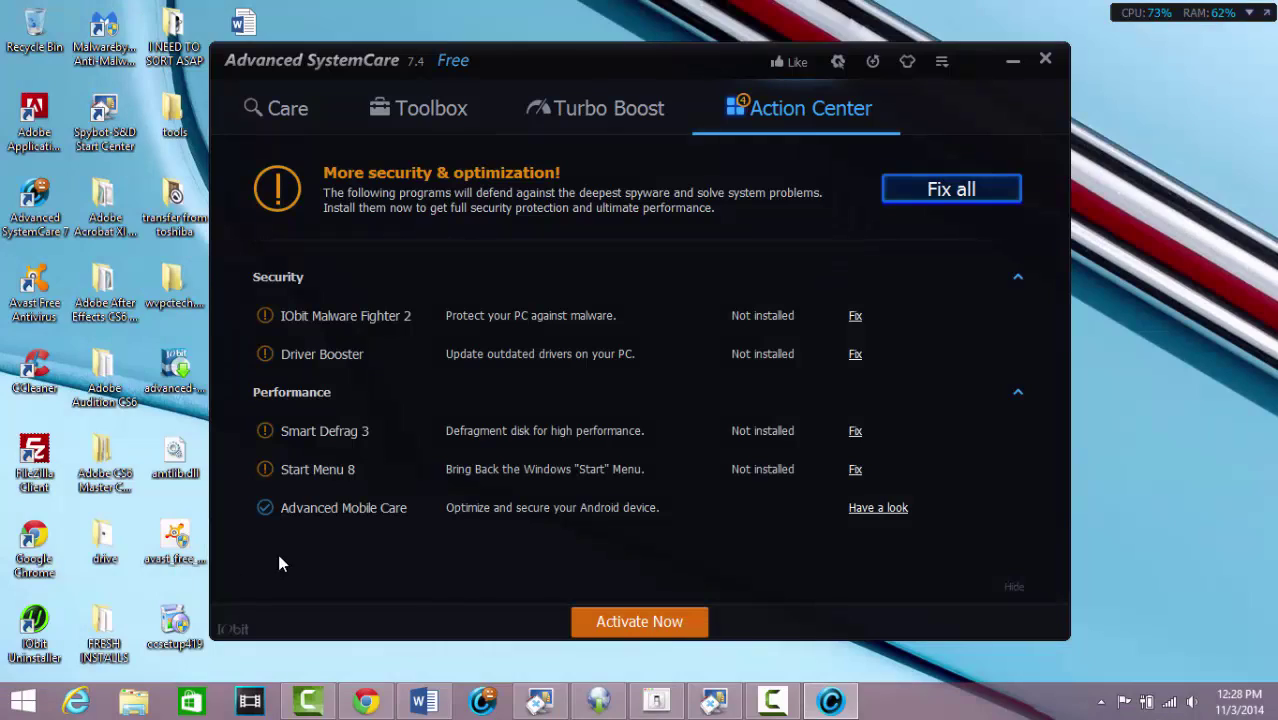
click(946, 197)
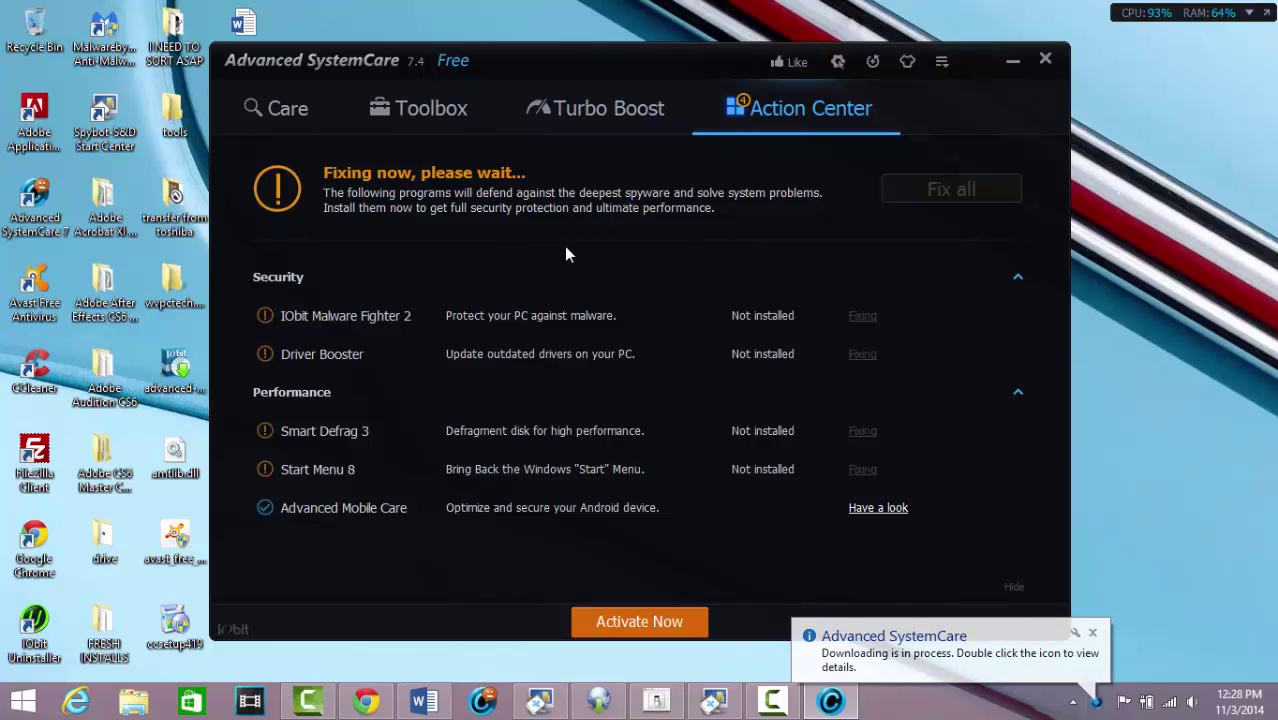
Tick all twelve care items, start the Care scan and accept the suggested protection settings
click(293, 117)
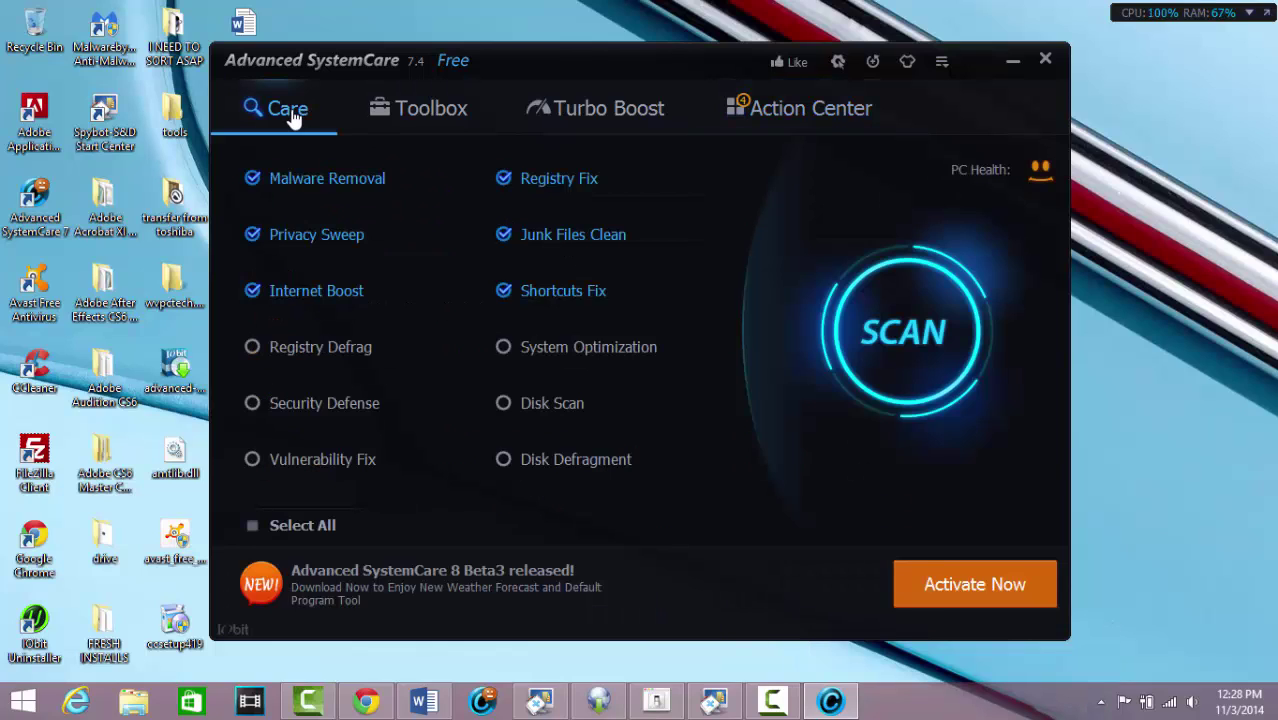
click(254, 525)
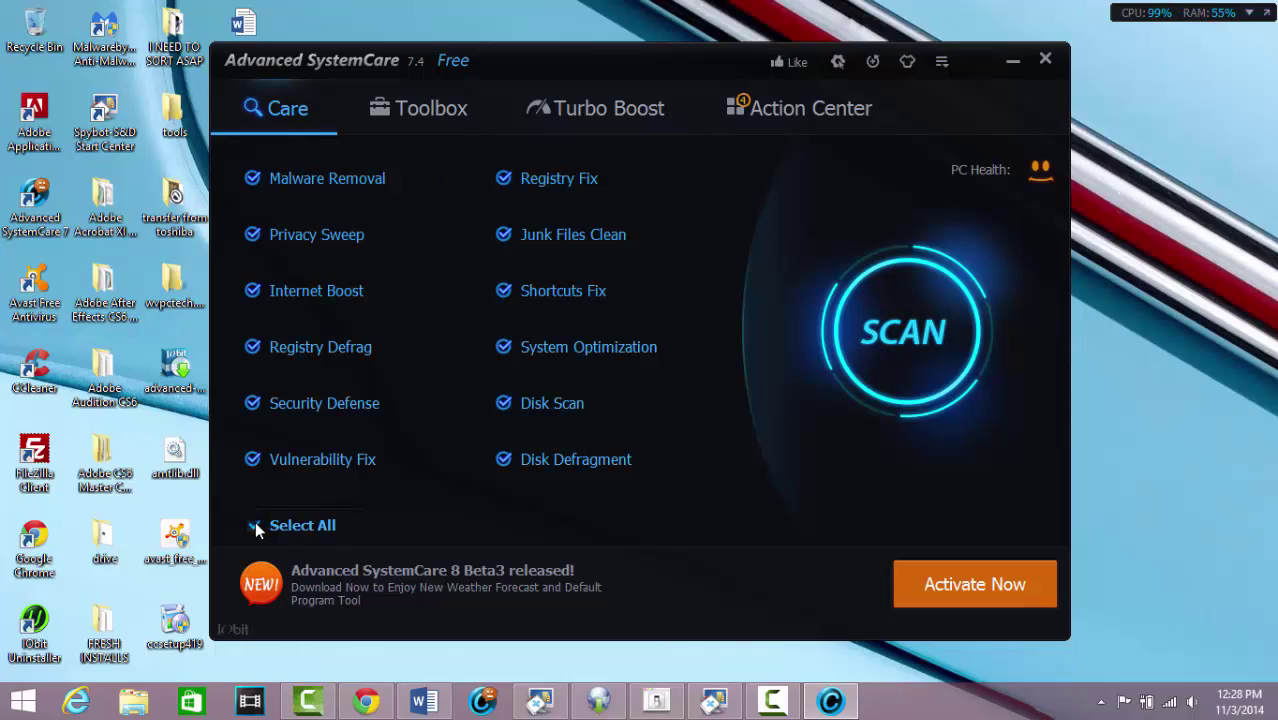
click(925, 340)
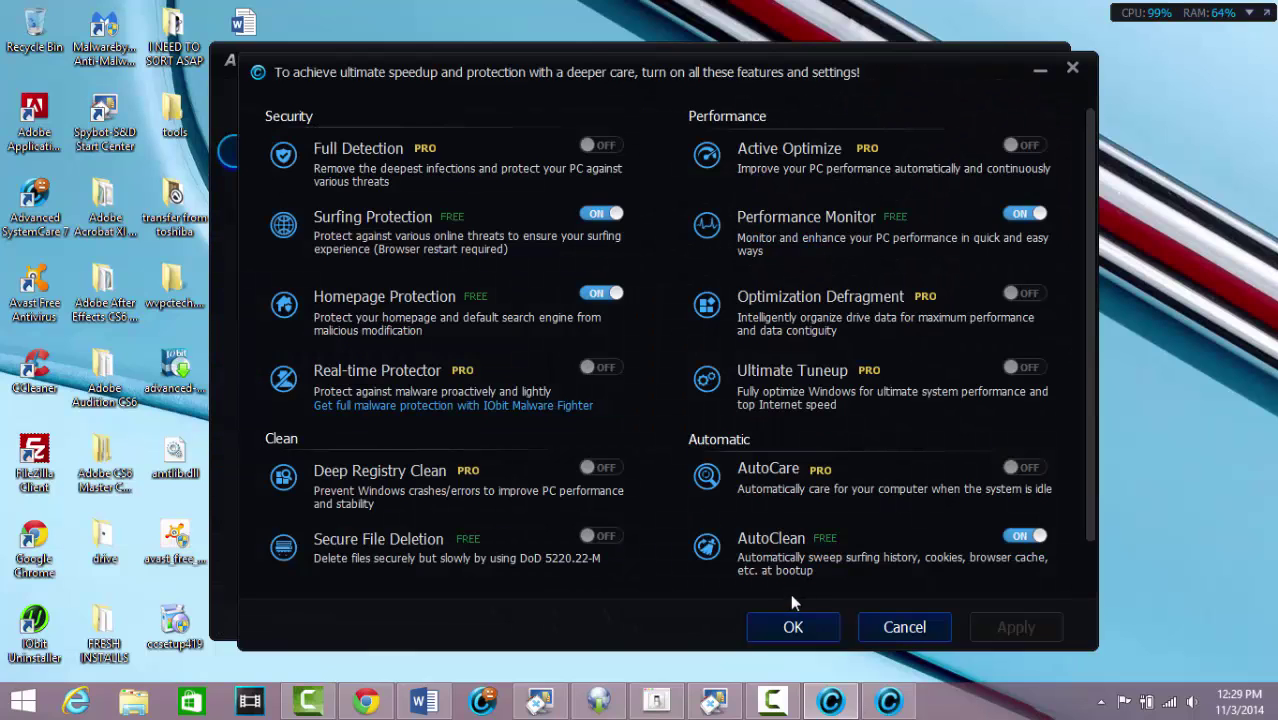
click(793, 627)
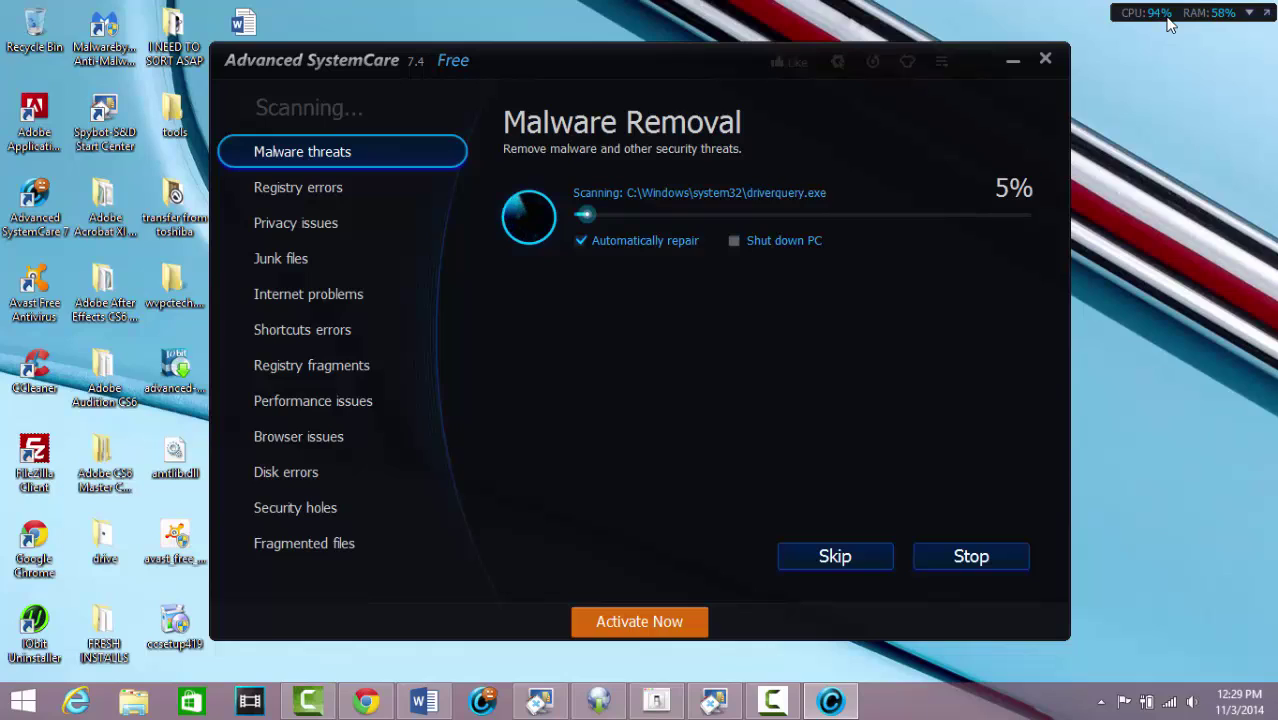
Stop the CPU/RAM monitor loading at Windows startup and exit it
click(1254, 18)
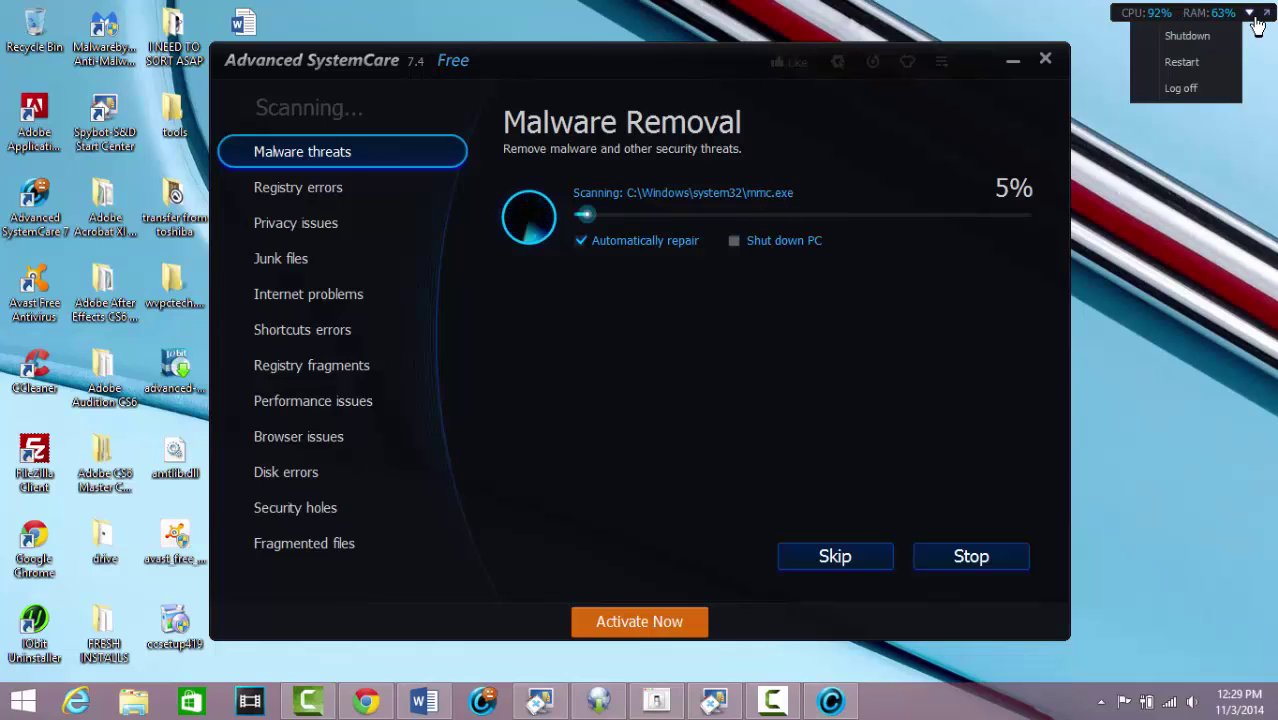
click(1266, 20)
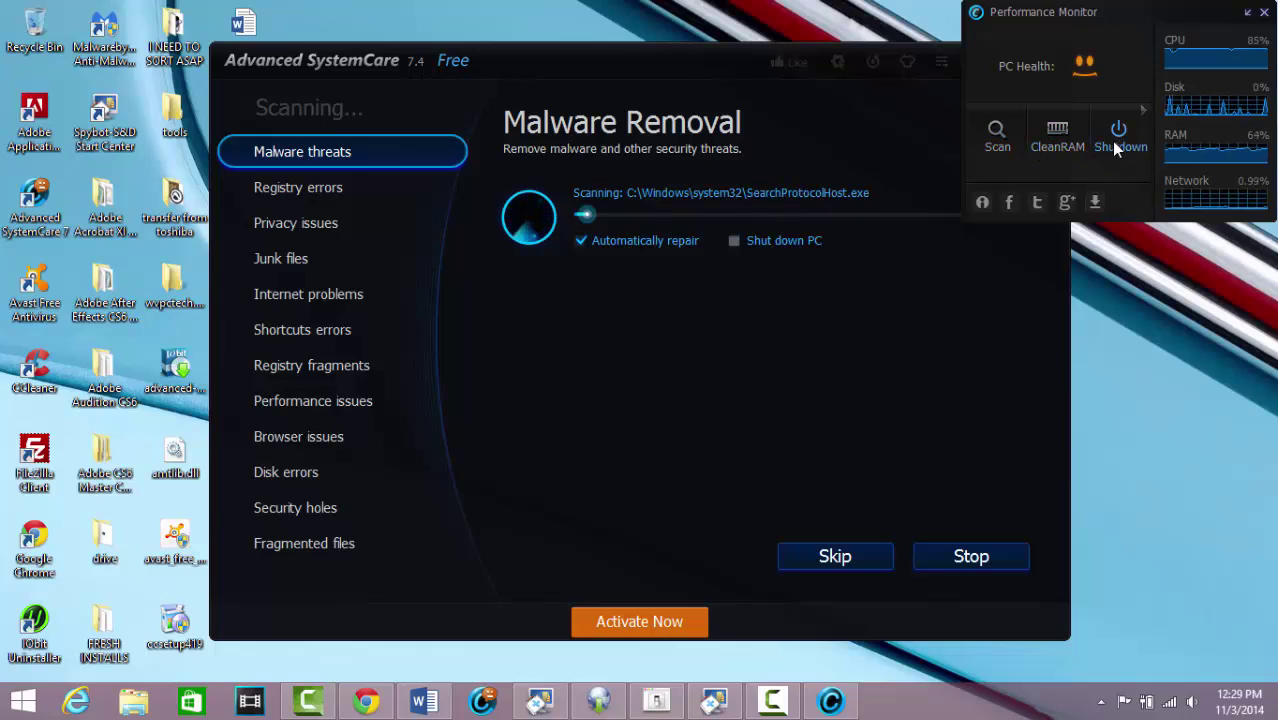
click(1248, 14)
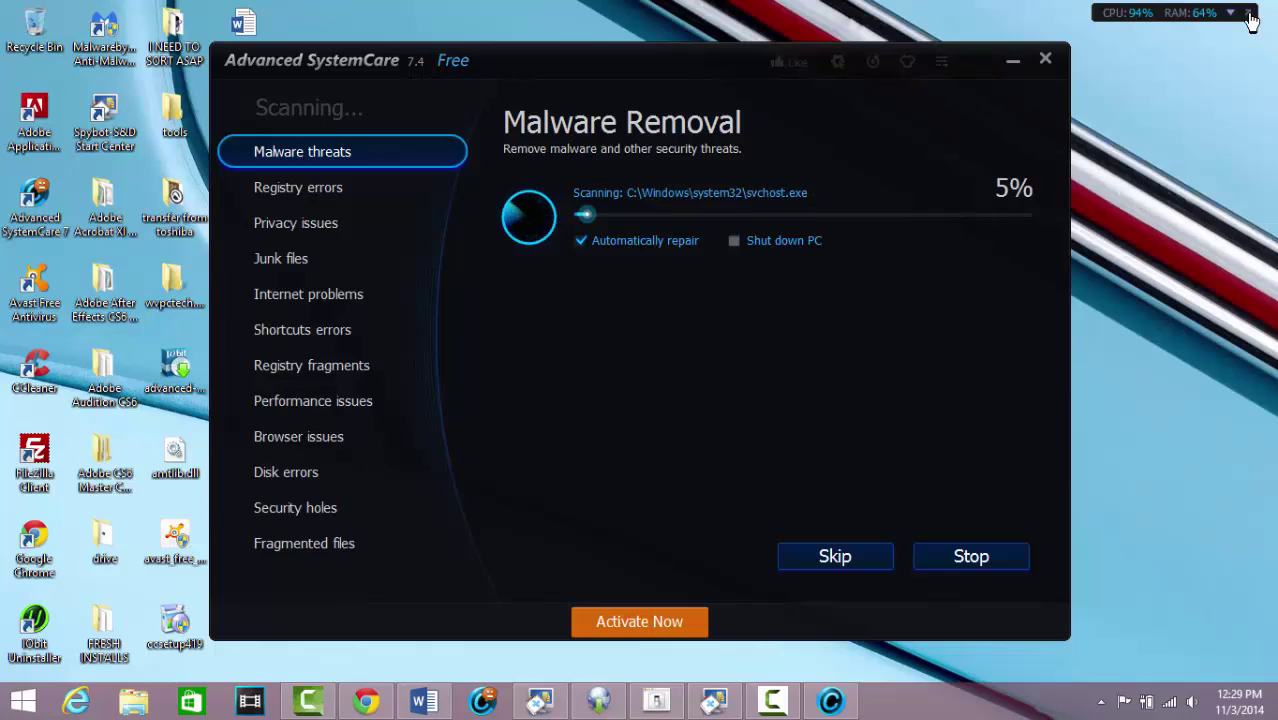
right_click(1130, 15)
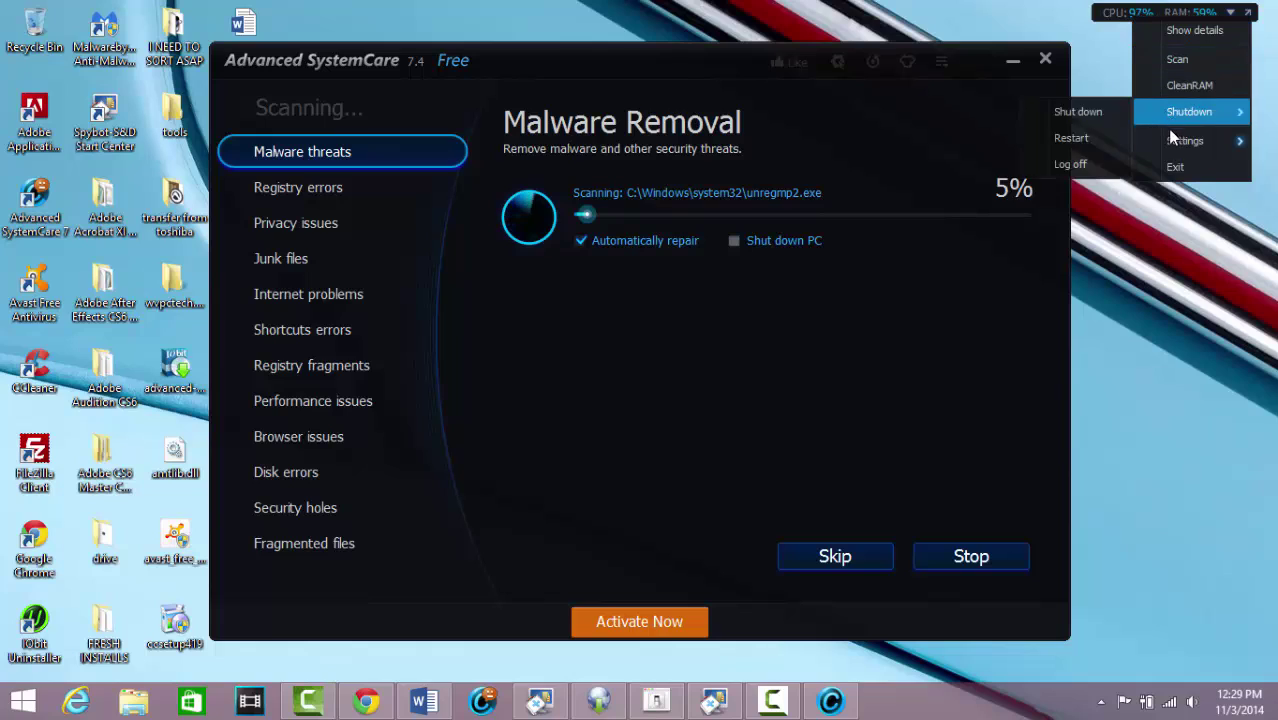
mouse_move(1166, 136)
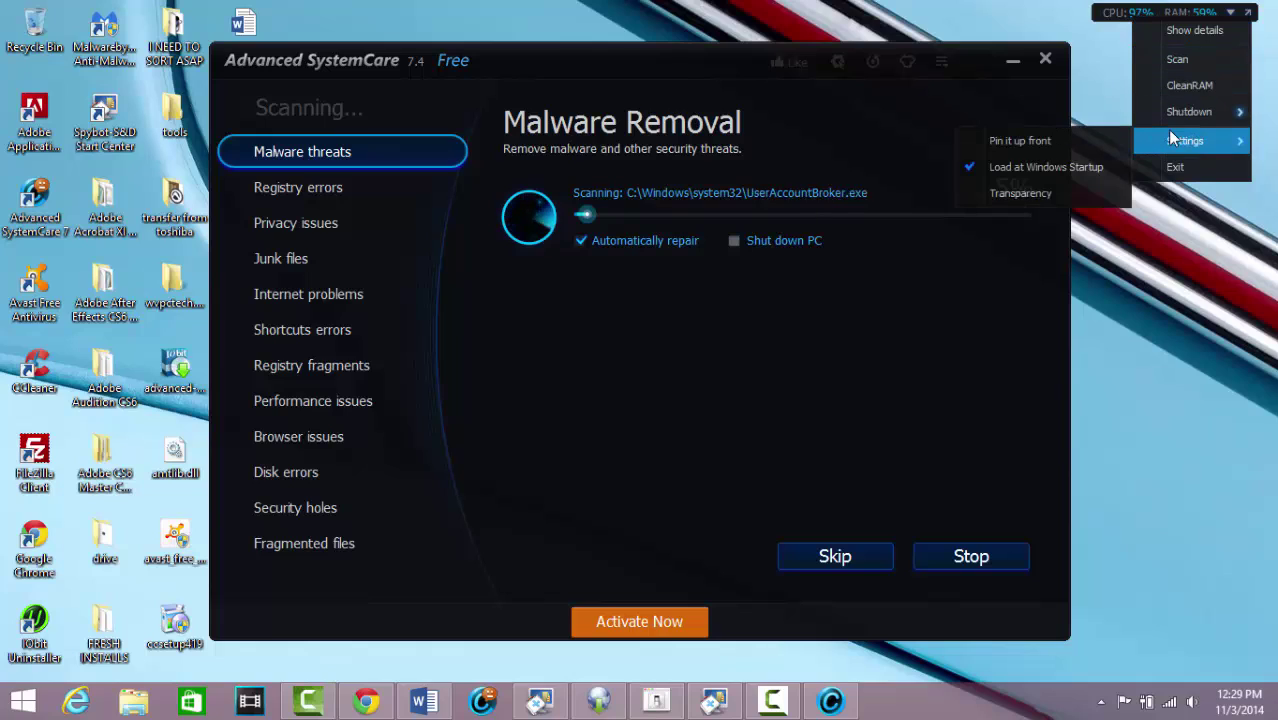
click(1080, 168)
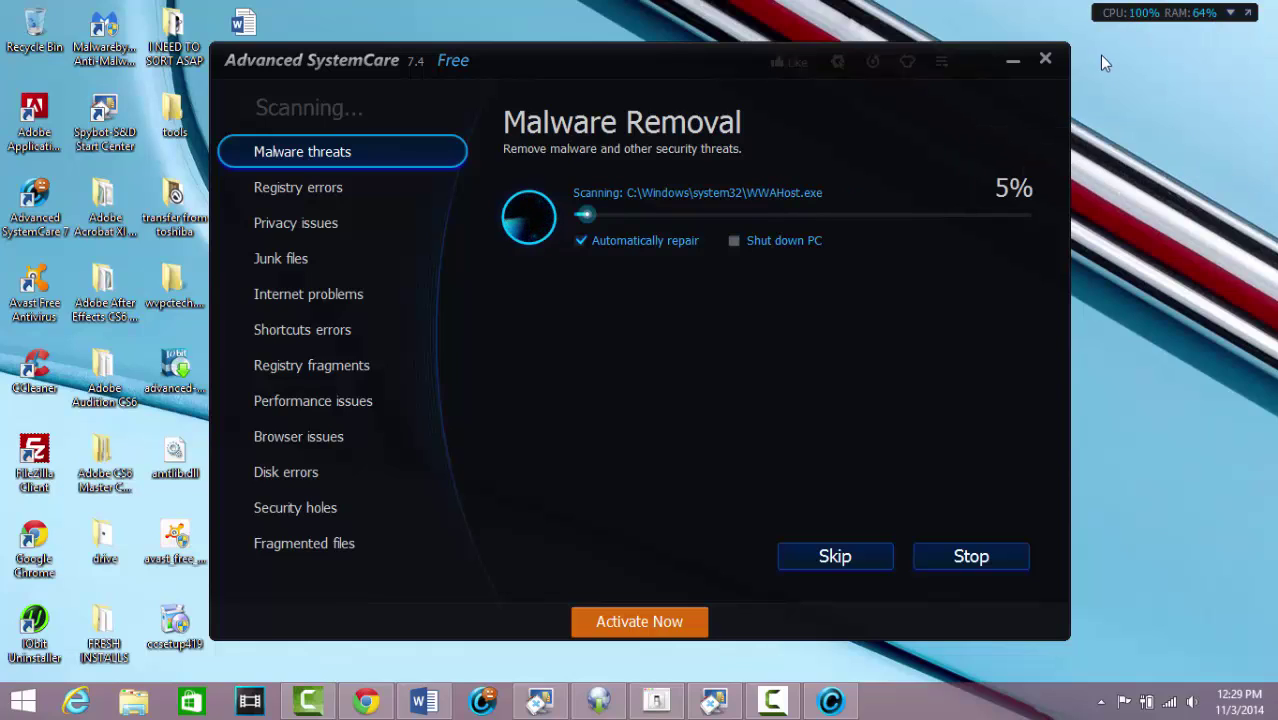
right_click(1120, 14)
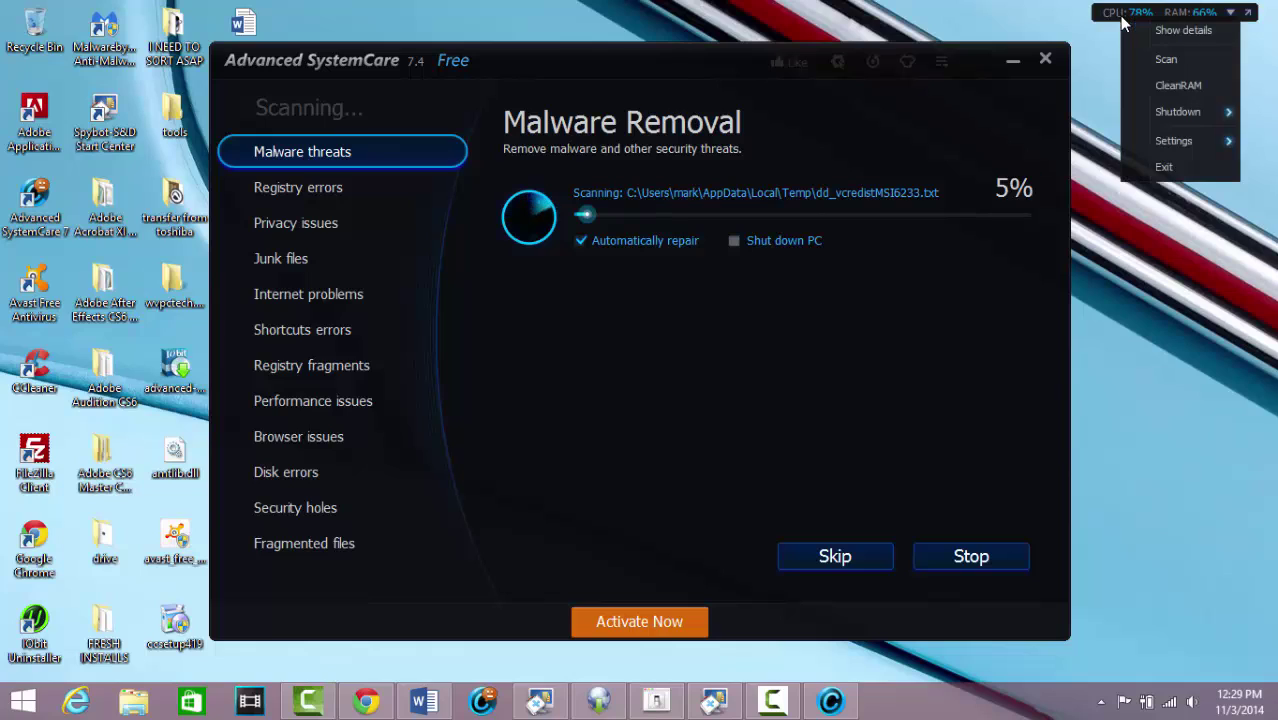
click(1164, 160)
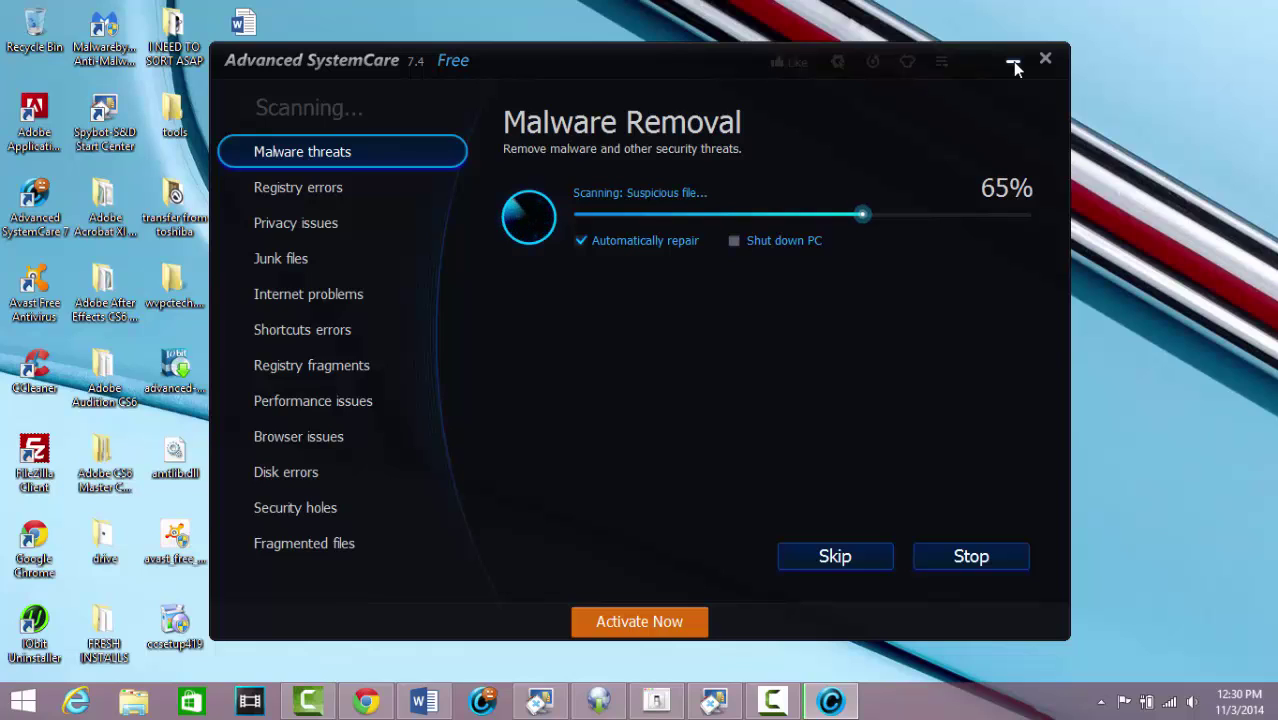
Minimise Advanced SystemCare, restore Spybot's whitelist window and open Spybot's Settings
click(1012, 61)
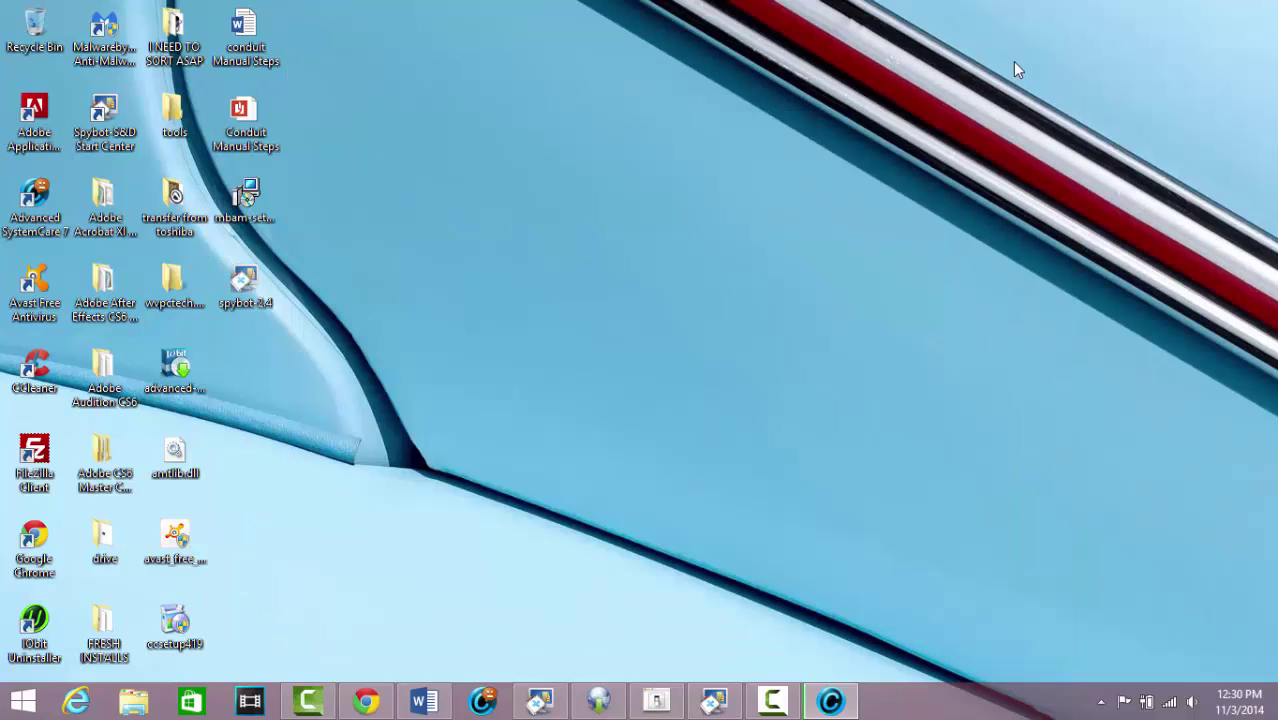
click(712, 702)
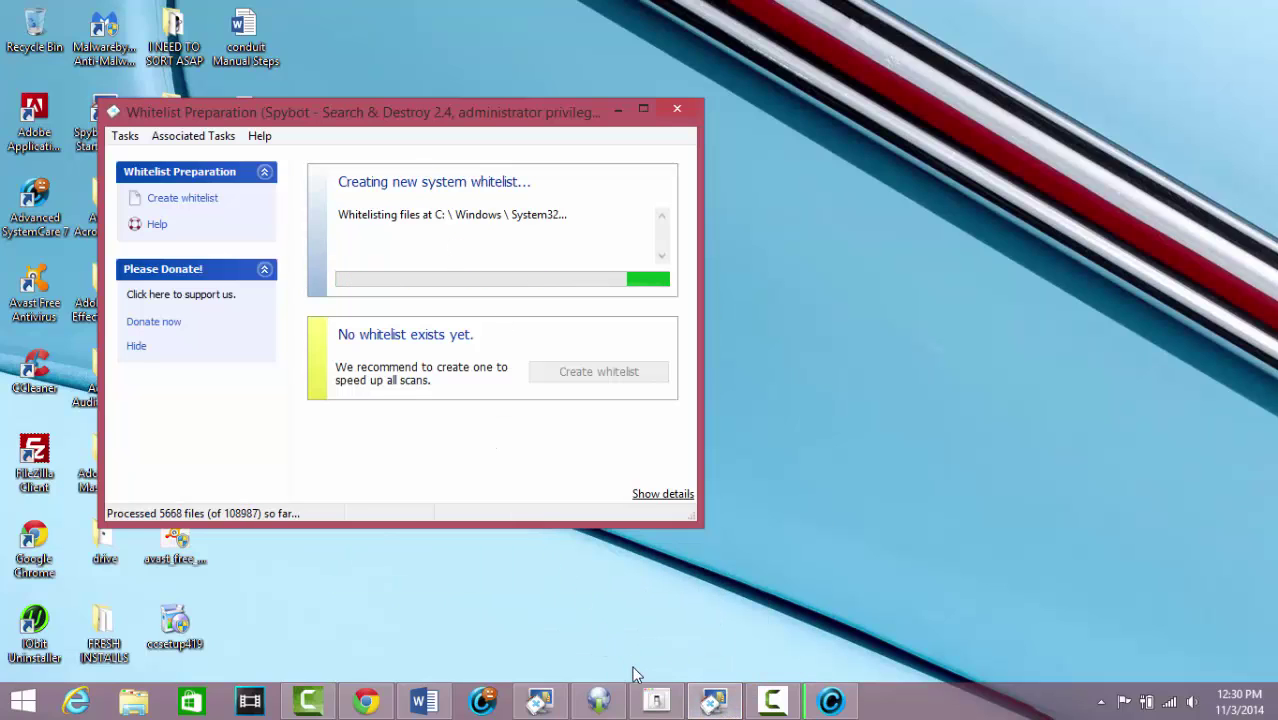
click(656, 702)
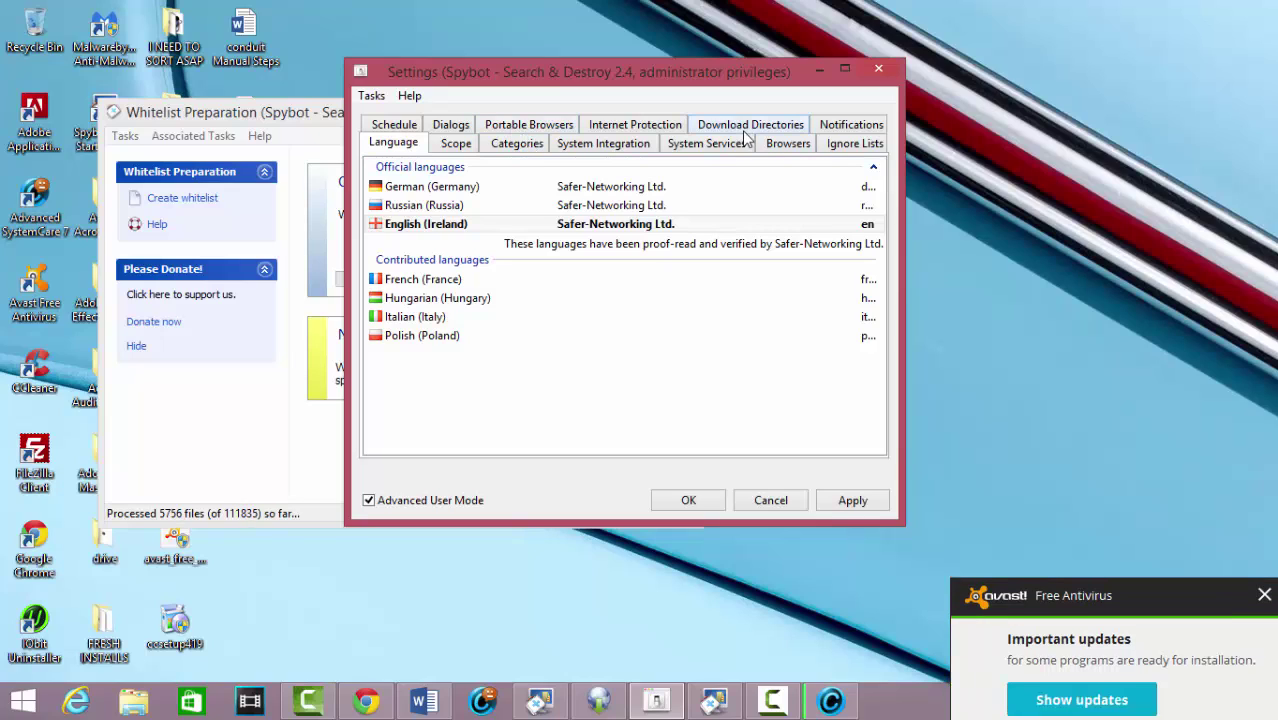
Apply Spybot's settings, dismiss the Avast pop-up, and confirm Settings with OK
click(853, 501)
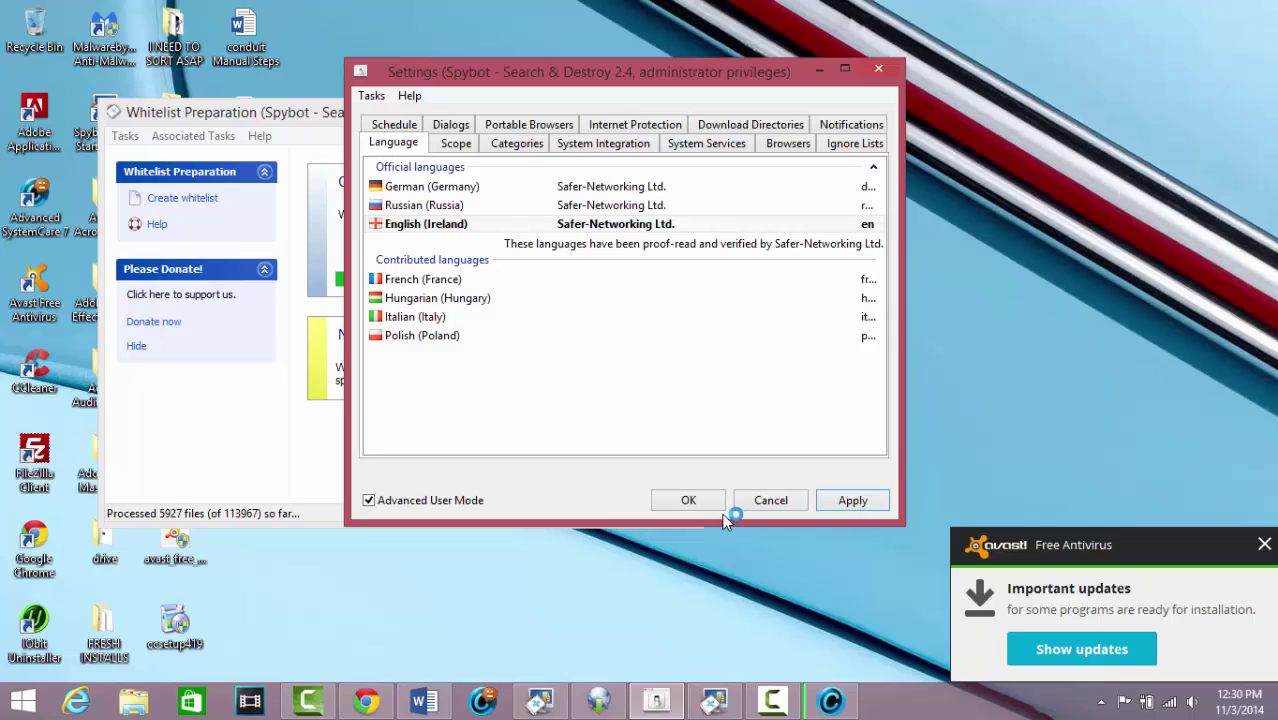
click(838, 502)
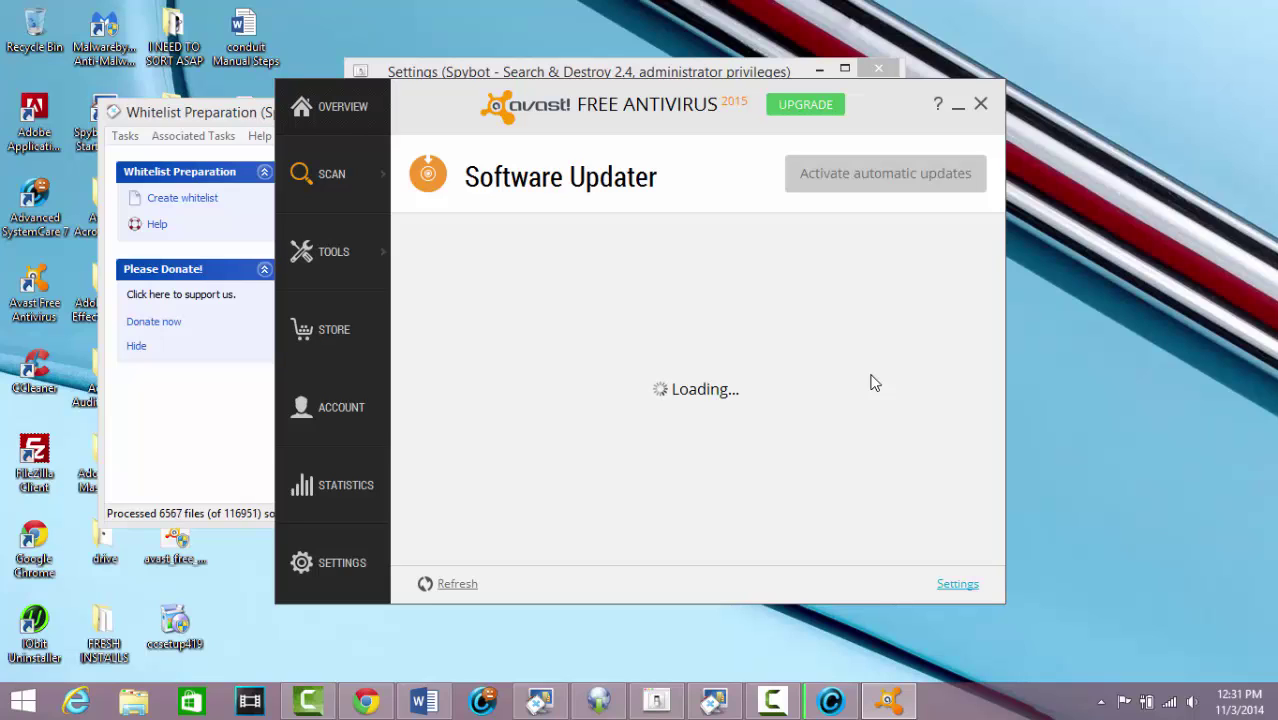
click(977, 104)
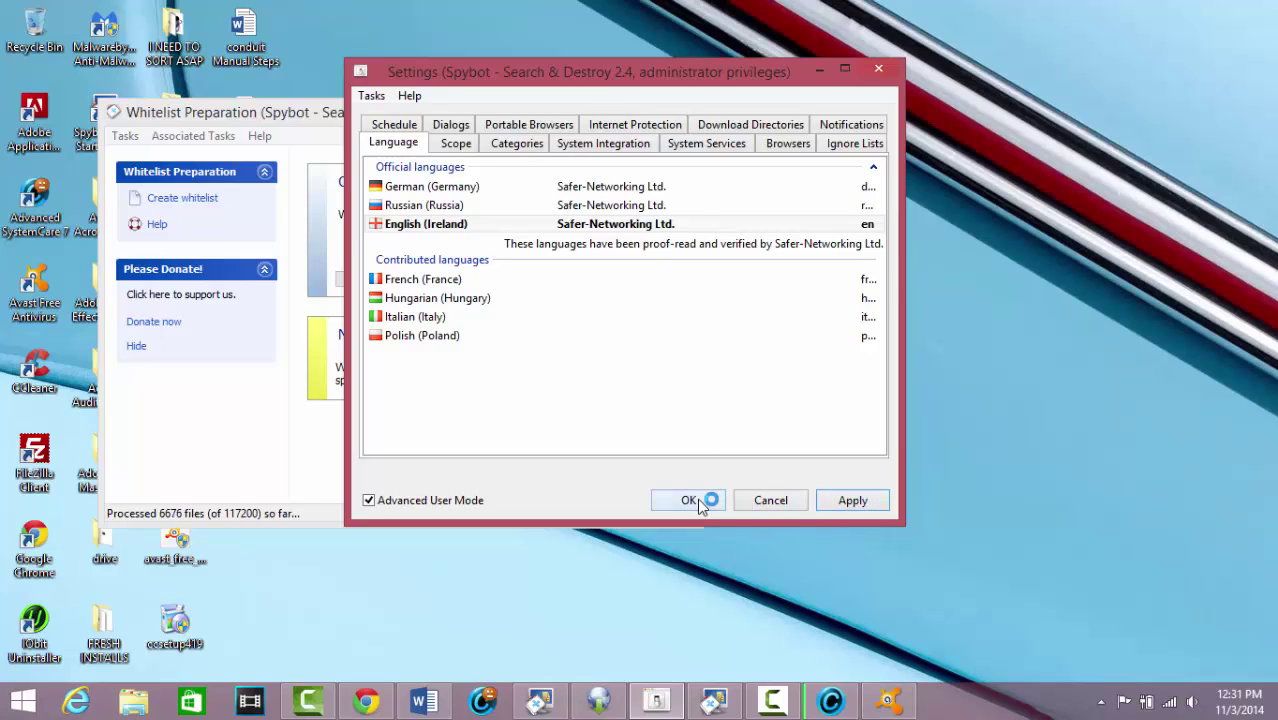
click(692, 500)
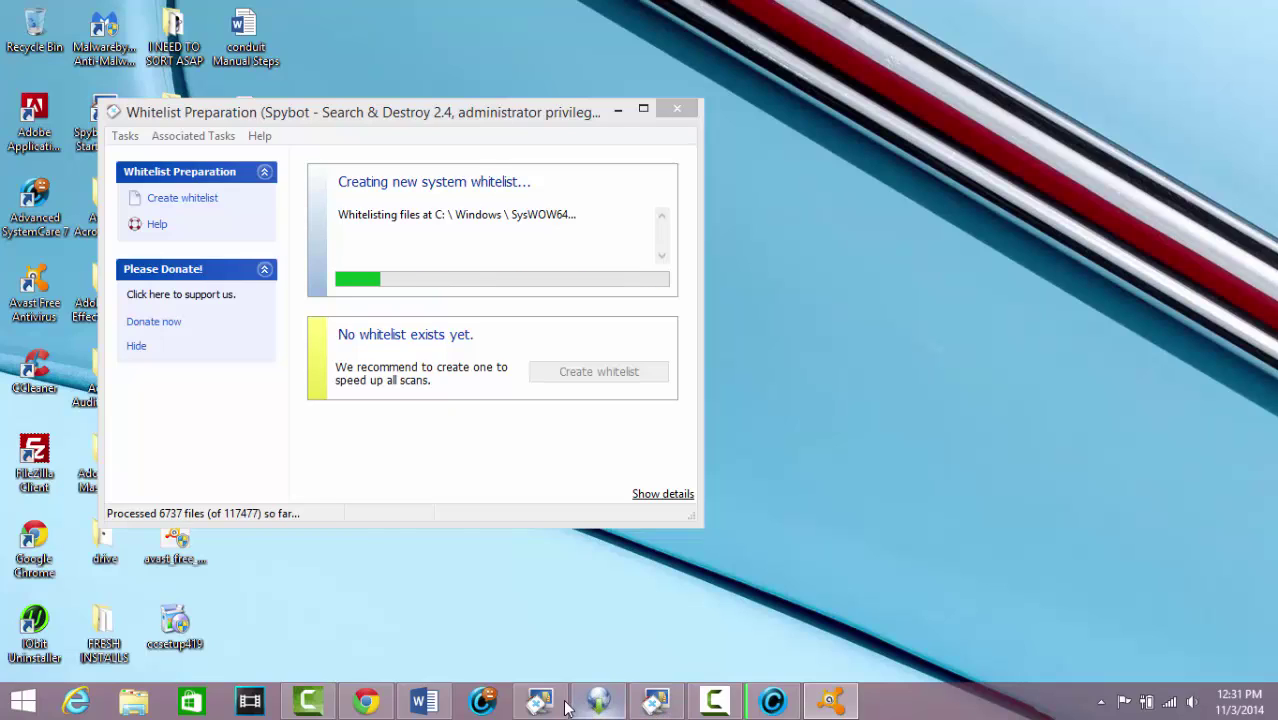
Start Spybot's antispyware update, then minimise the Update and Whitelist Preparation windows
click(630, 600)
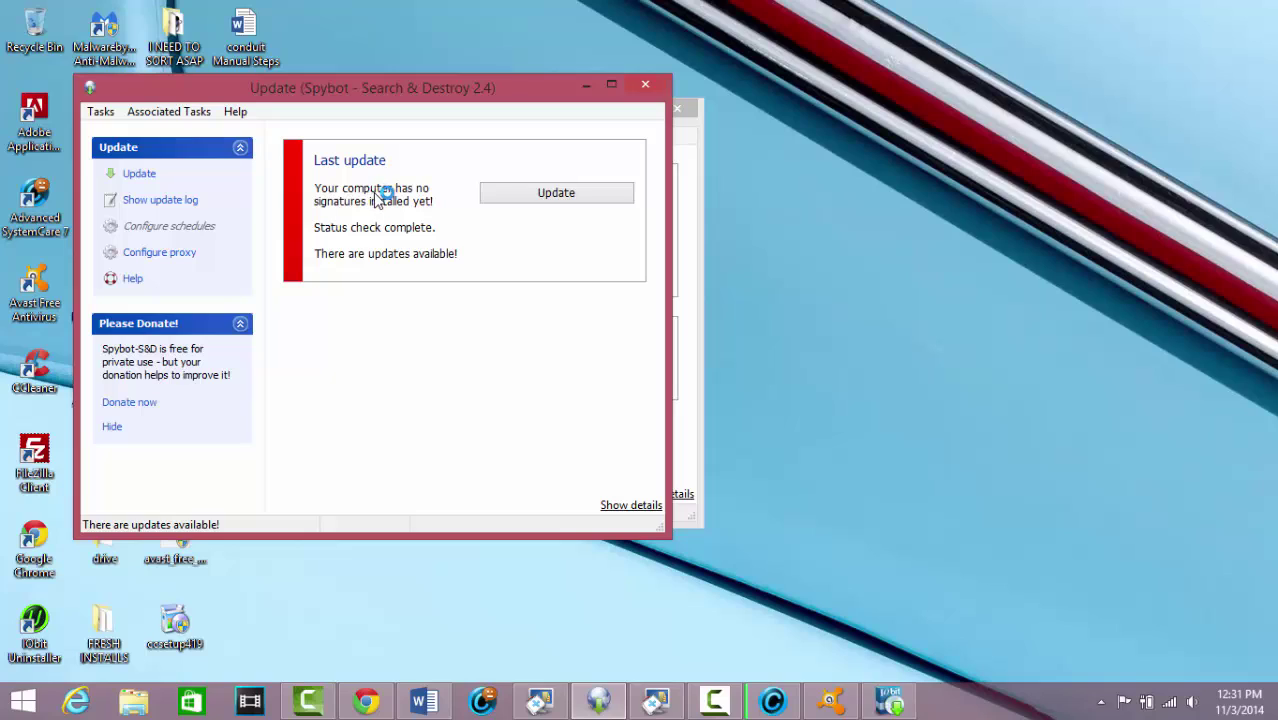
click(561, 196)
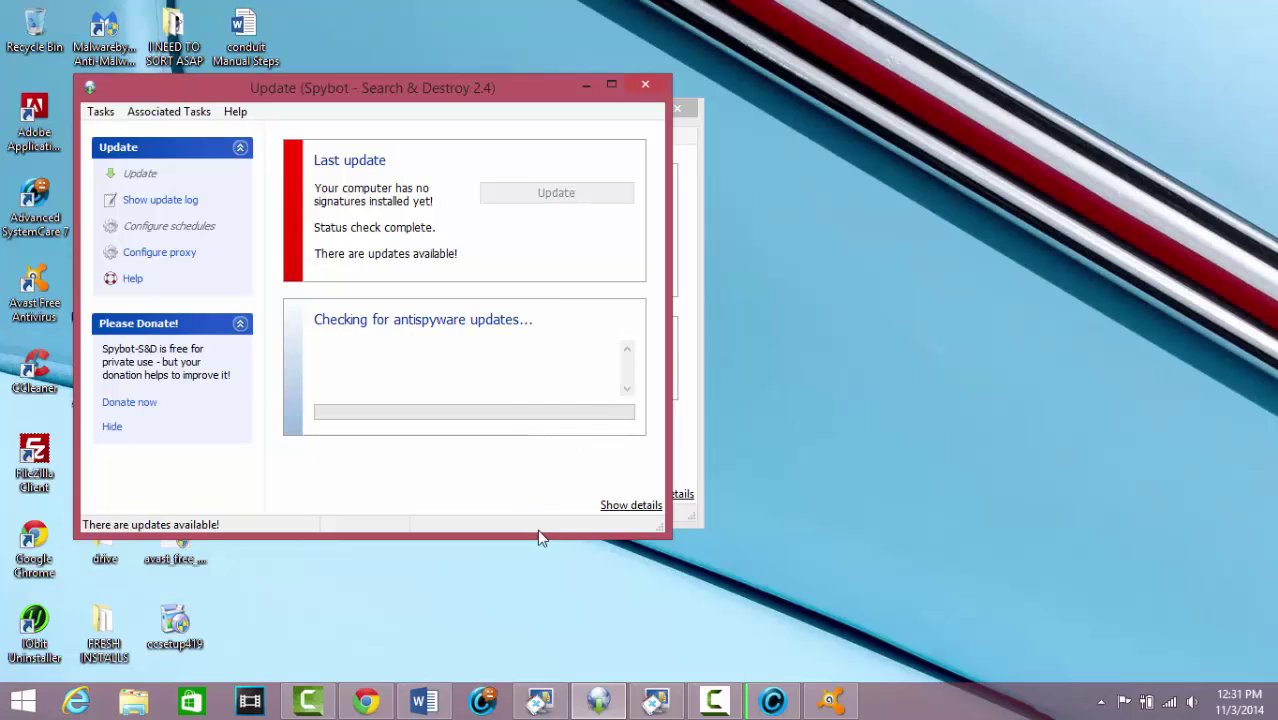
click(581, 86)
click(617, 109)
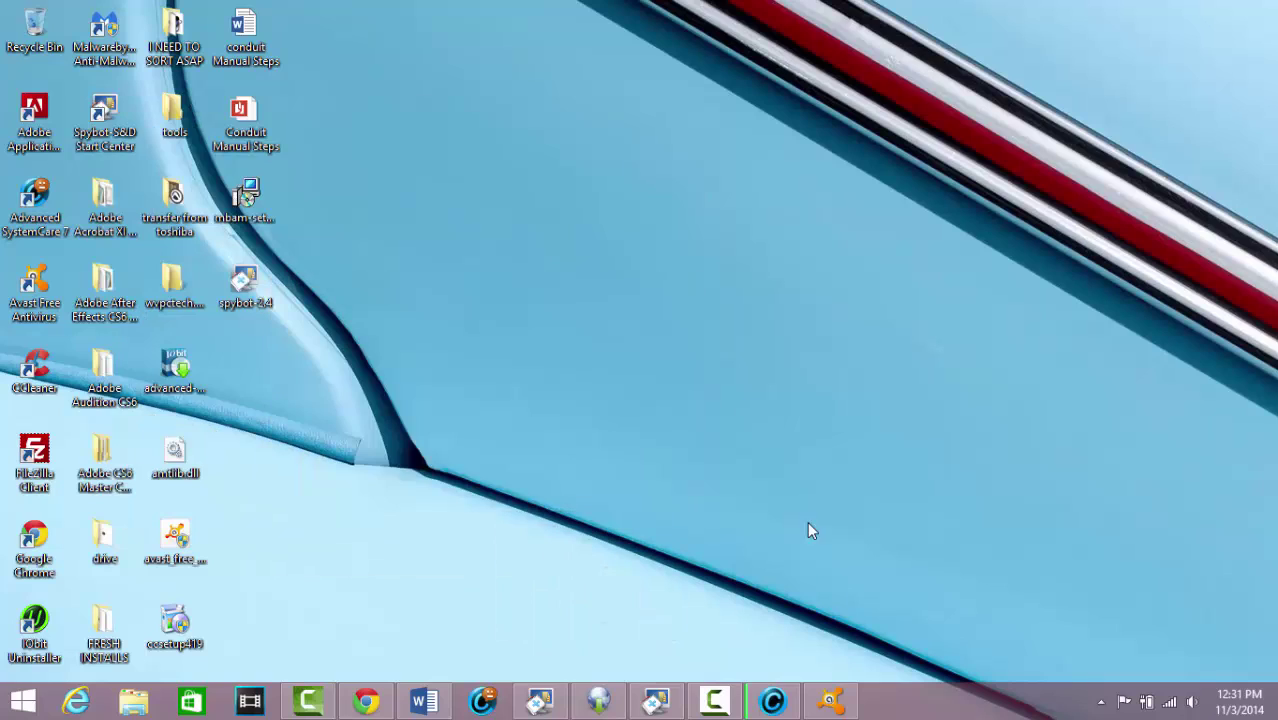
Launch Malwarebytes from the desktop and update Flash Player ActiveX in Avast Software Updater
click(831, 700)
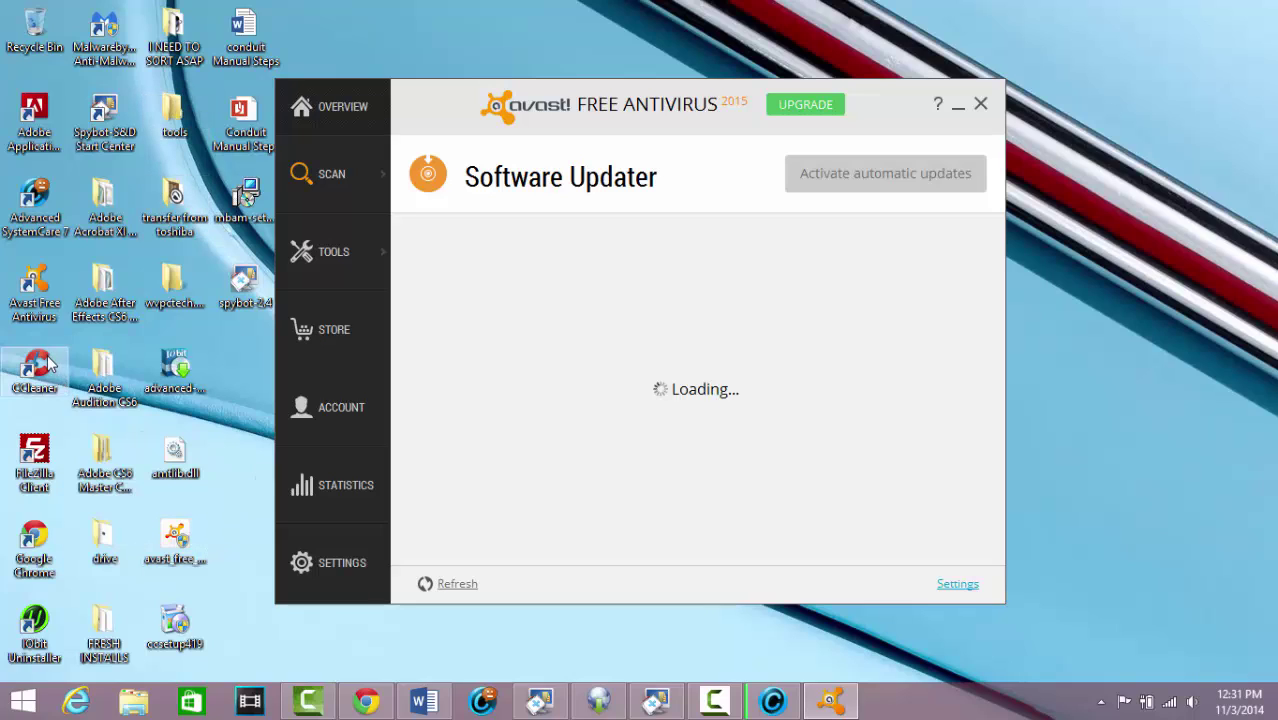
mouse_move(775, 700)
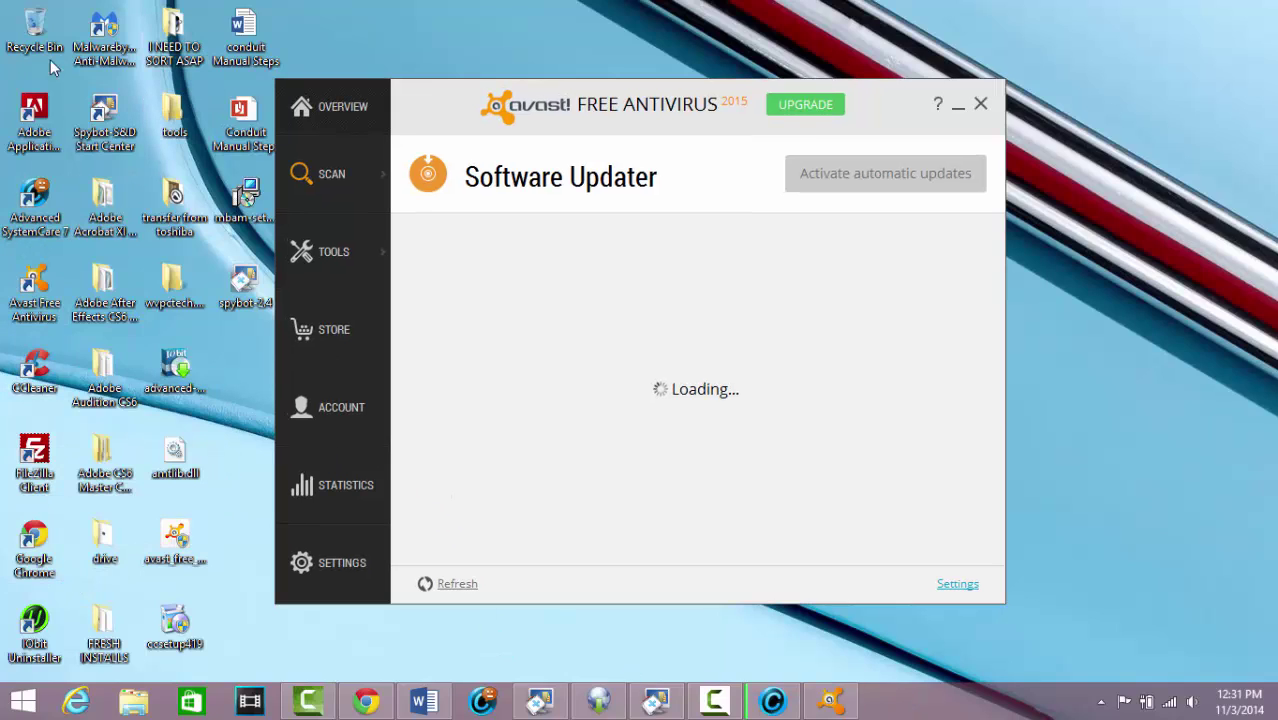
click(101, 33)
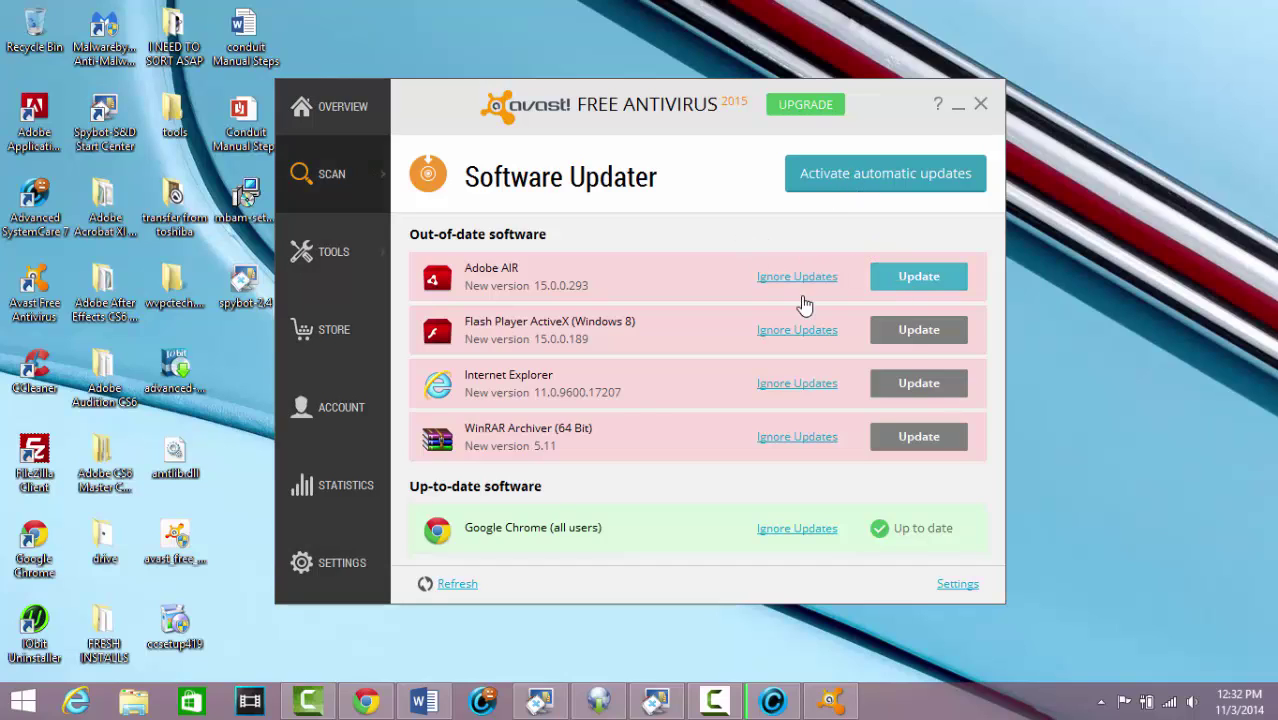
click(904, 338)
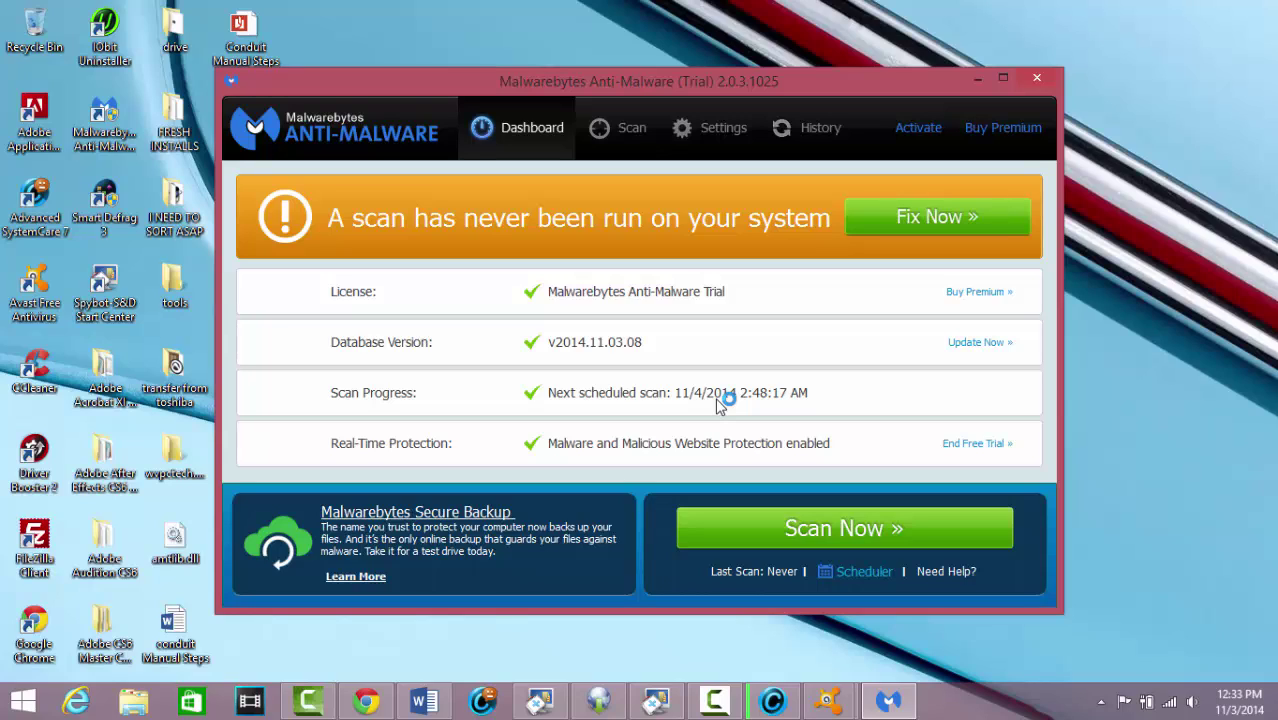
Look over Malwarebytes' Update Settings, then run Update Now for the database version
click(622, 131)
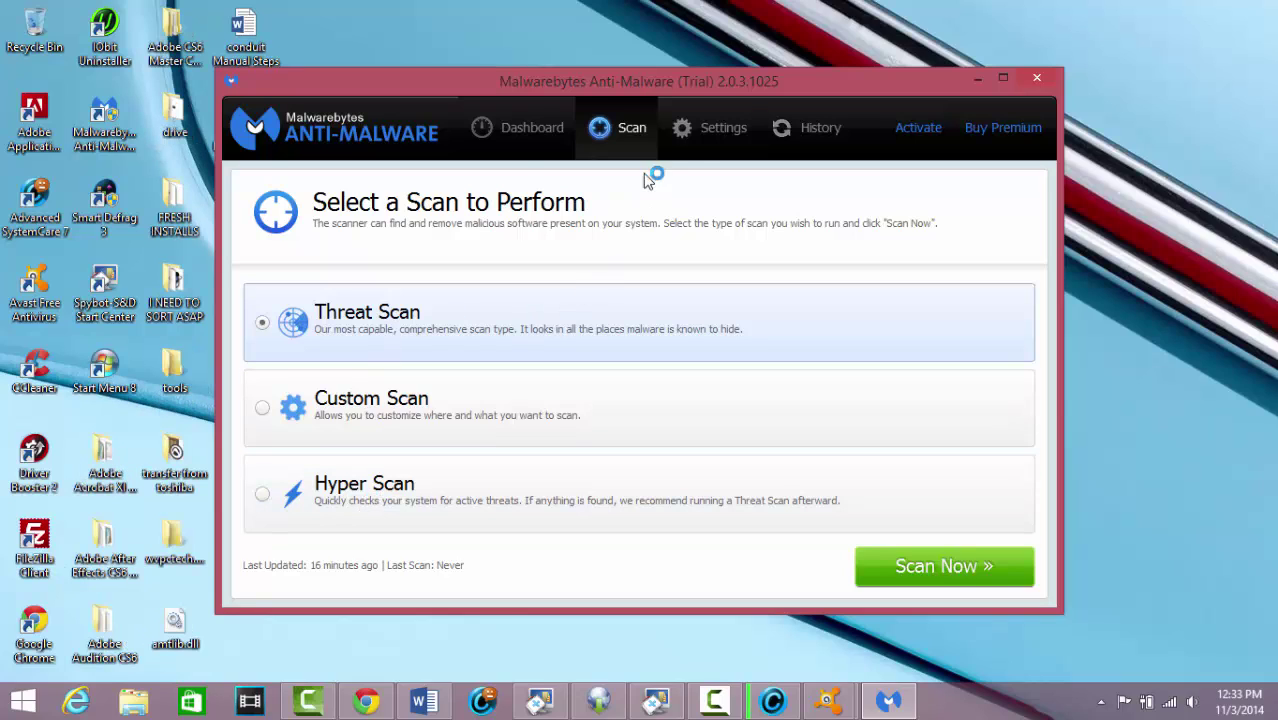
click(707, 138)
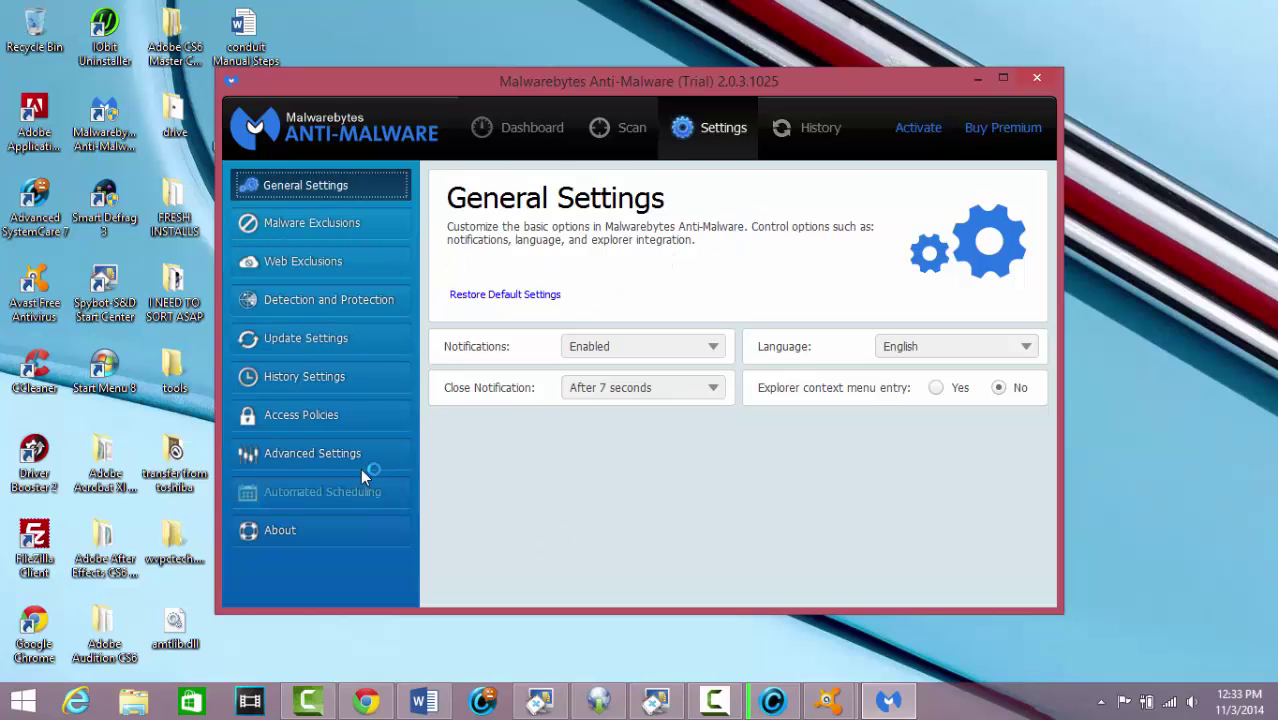
click(307, 338)
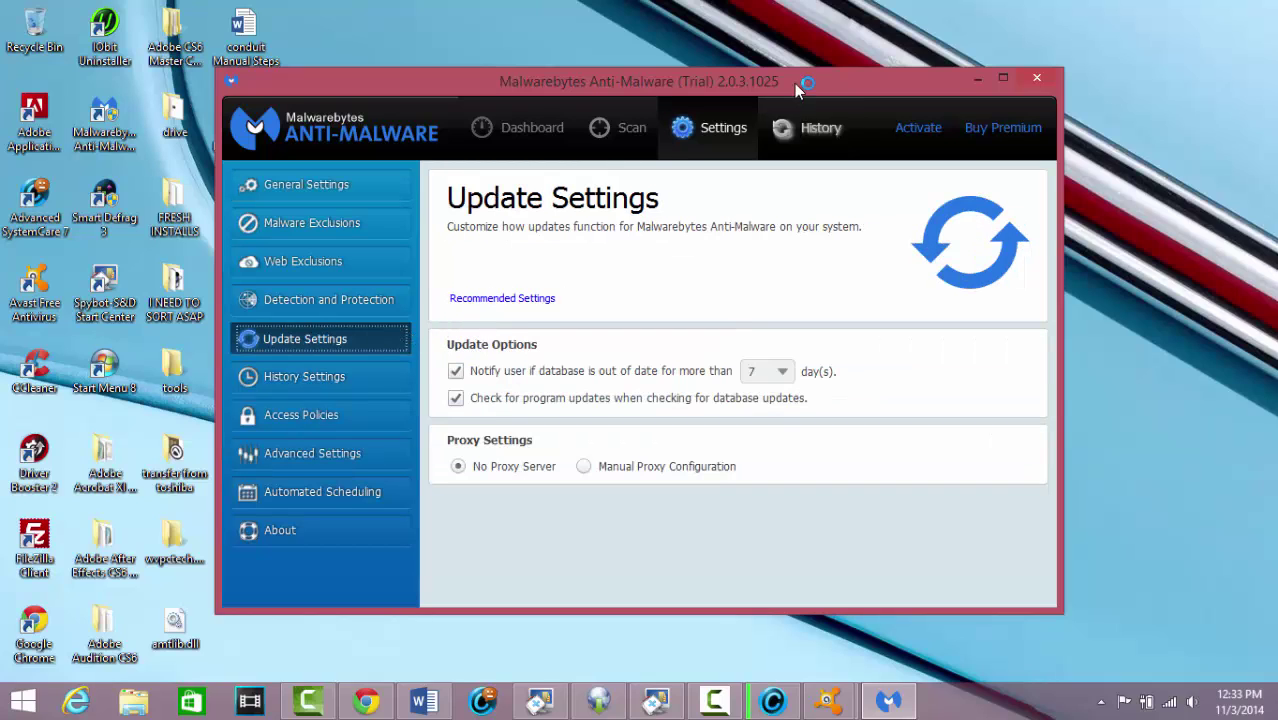
click(557, 132)
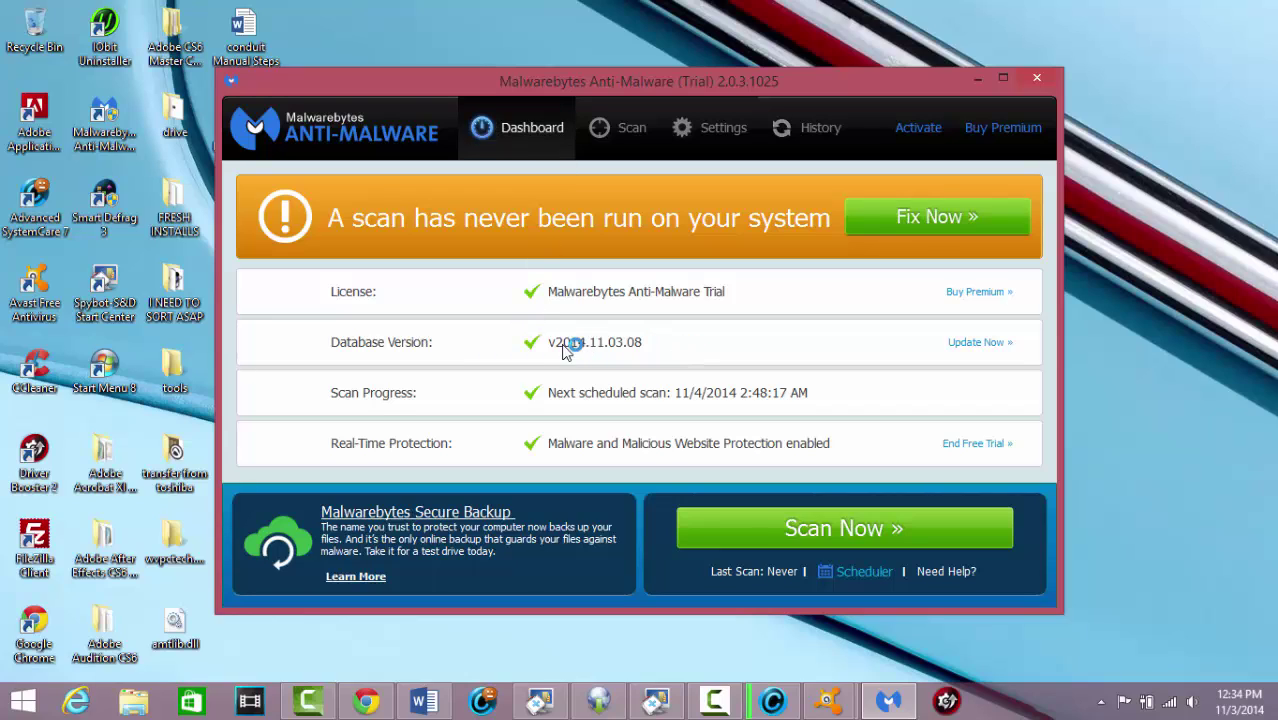
click(979, 343)
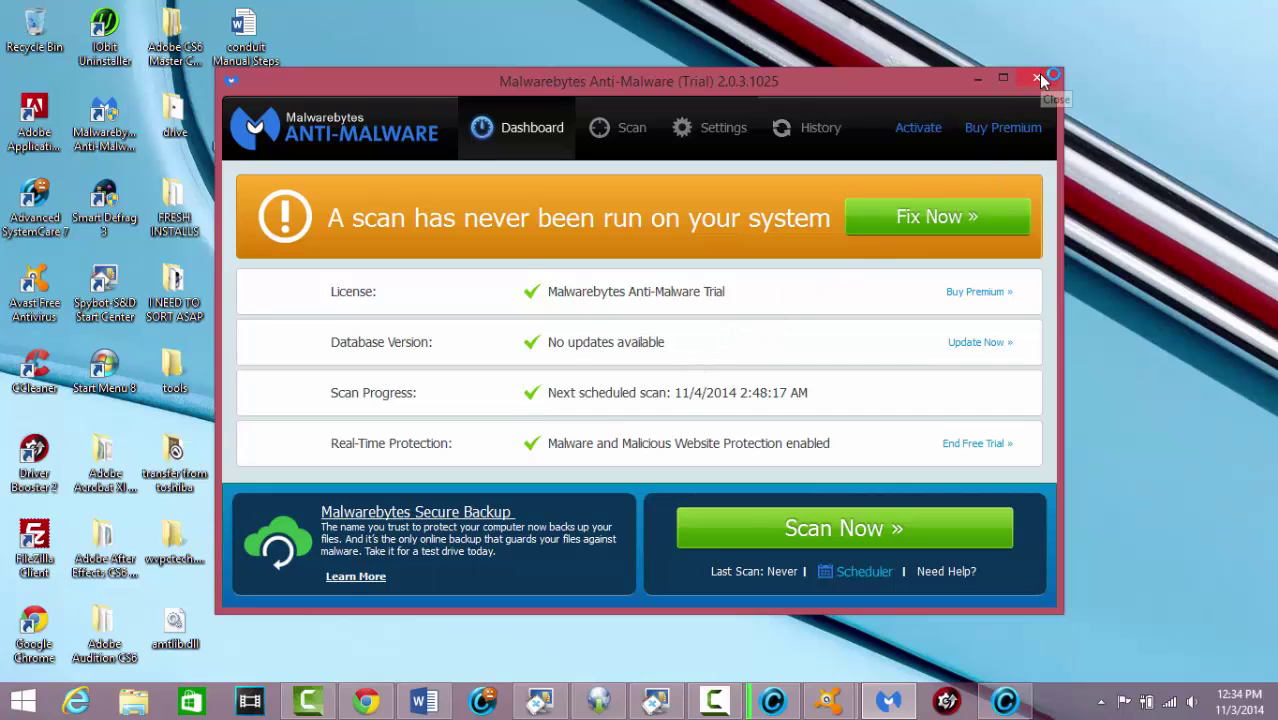
Close Malwarebytes and apply Start Menu 8's Classic Windows 7 Theme style
click(1037, 78)
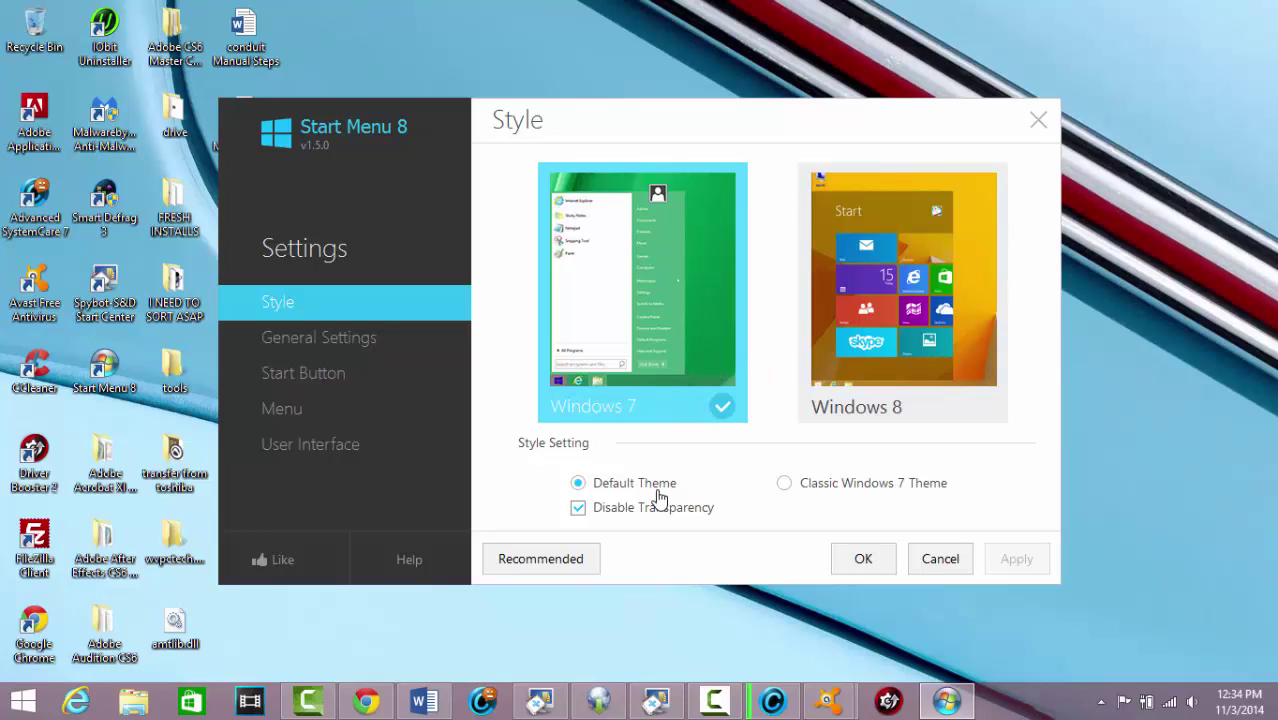
click(784, 483)
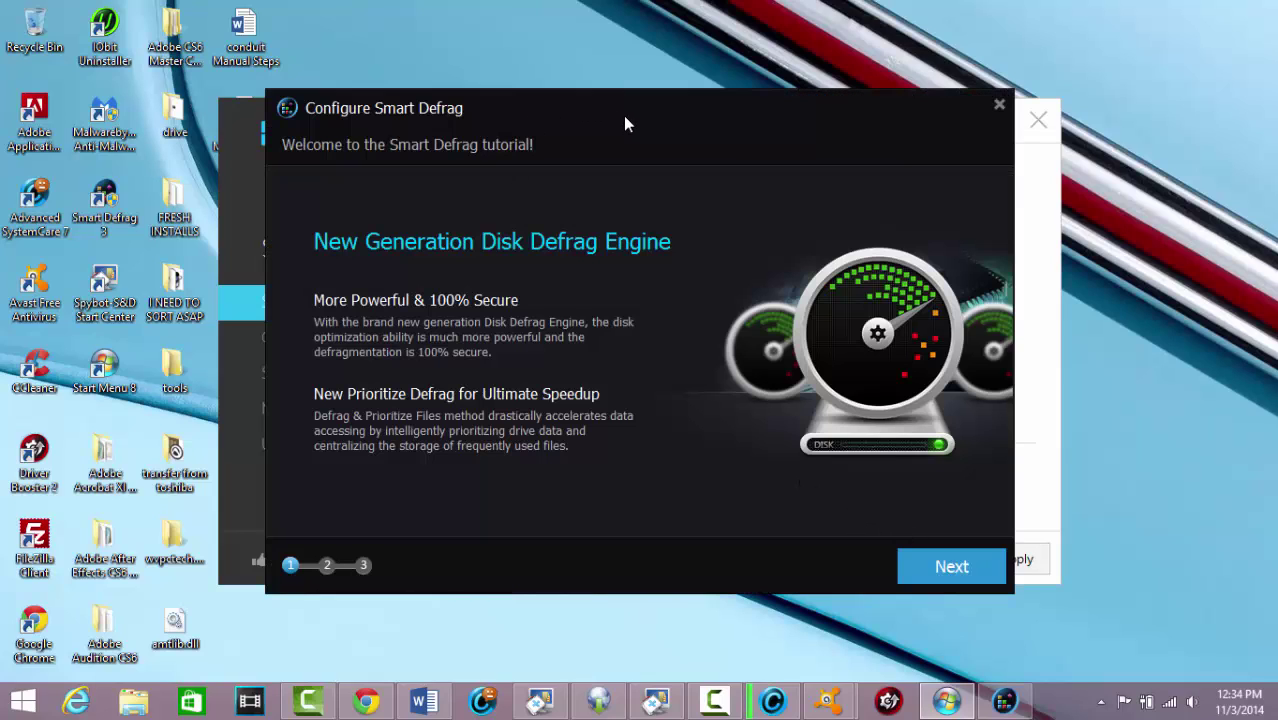
drag(623, 115, 788, 646)
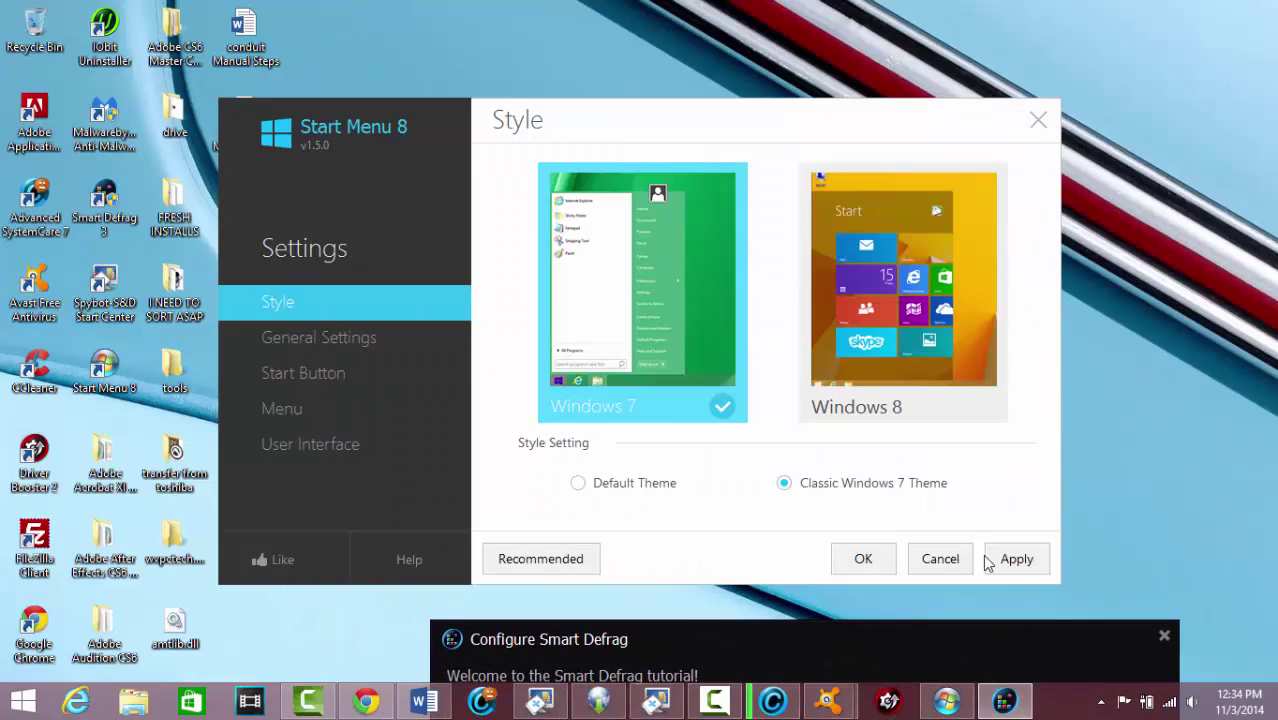
click(1013, 560)
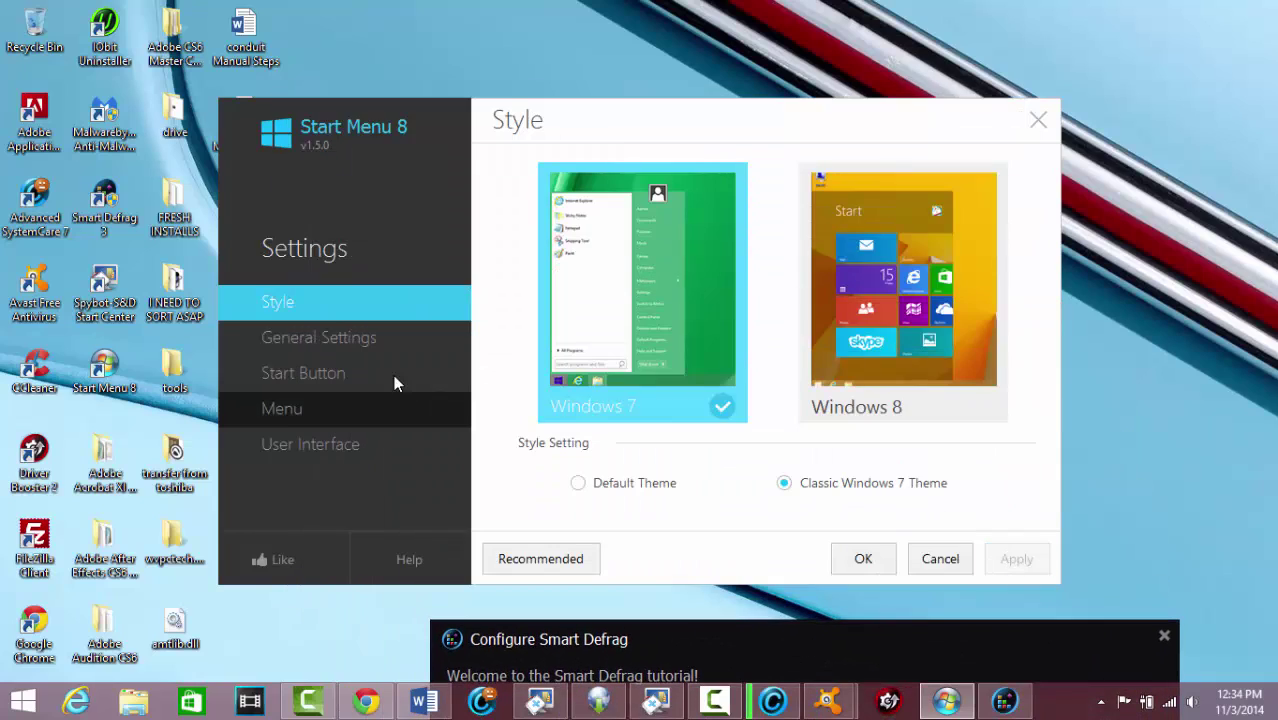
click(344, 342)
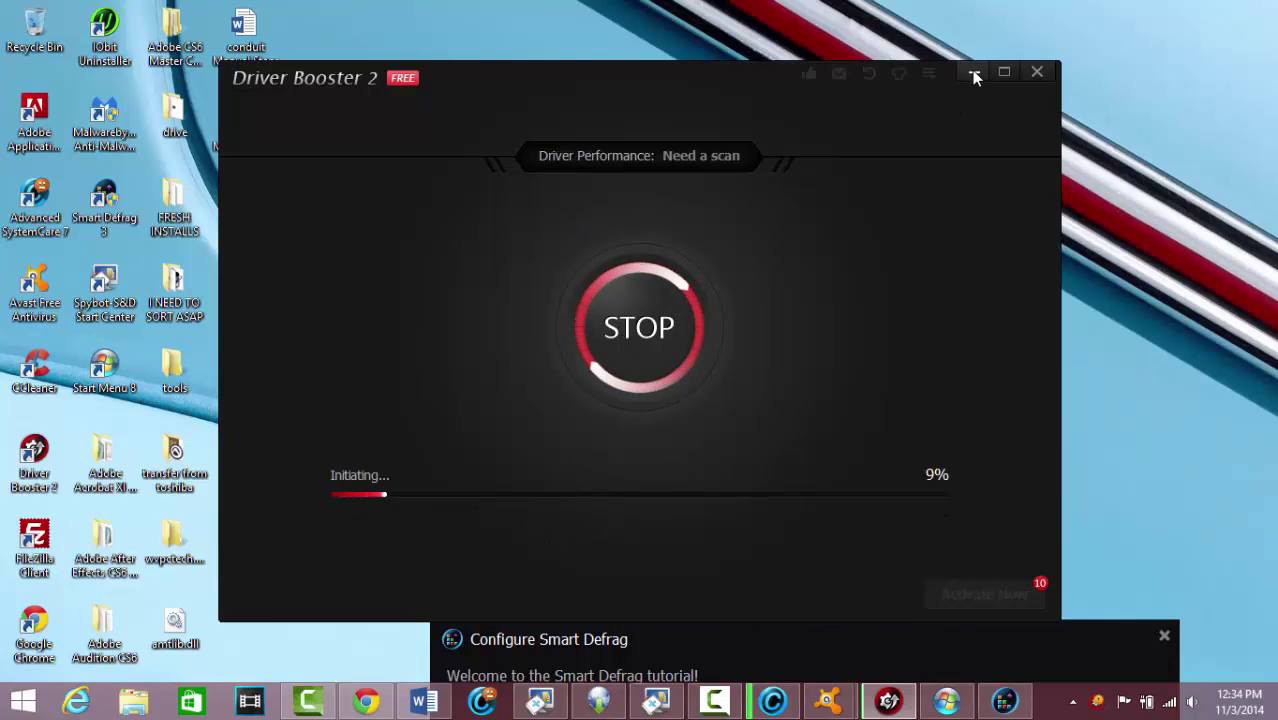
Minimise Driver Booster 2 while its driver scan keeps running
click(974, 72)
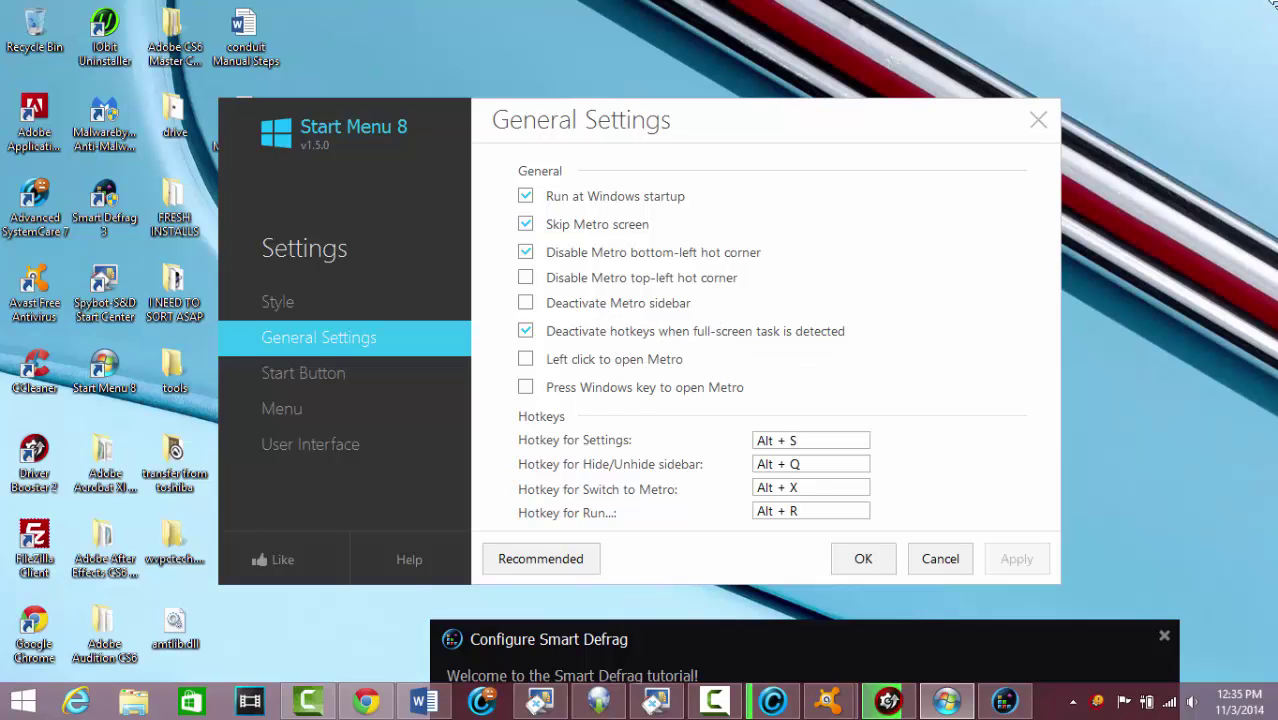
Enable Deactivate Metro sidebar and disable full-screen hotkey deactivation, applying both
mouse_move(1273, 4)
click(526, 306)
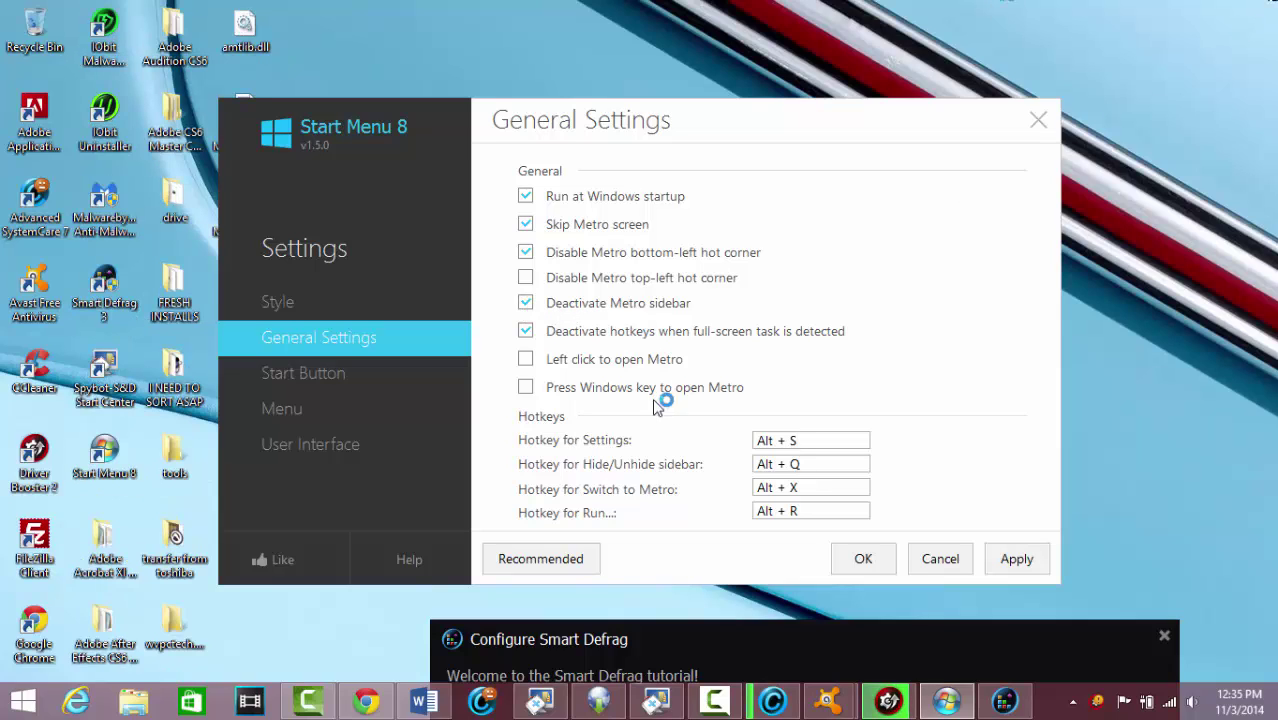
click(1017, 559)
click(527, 335)
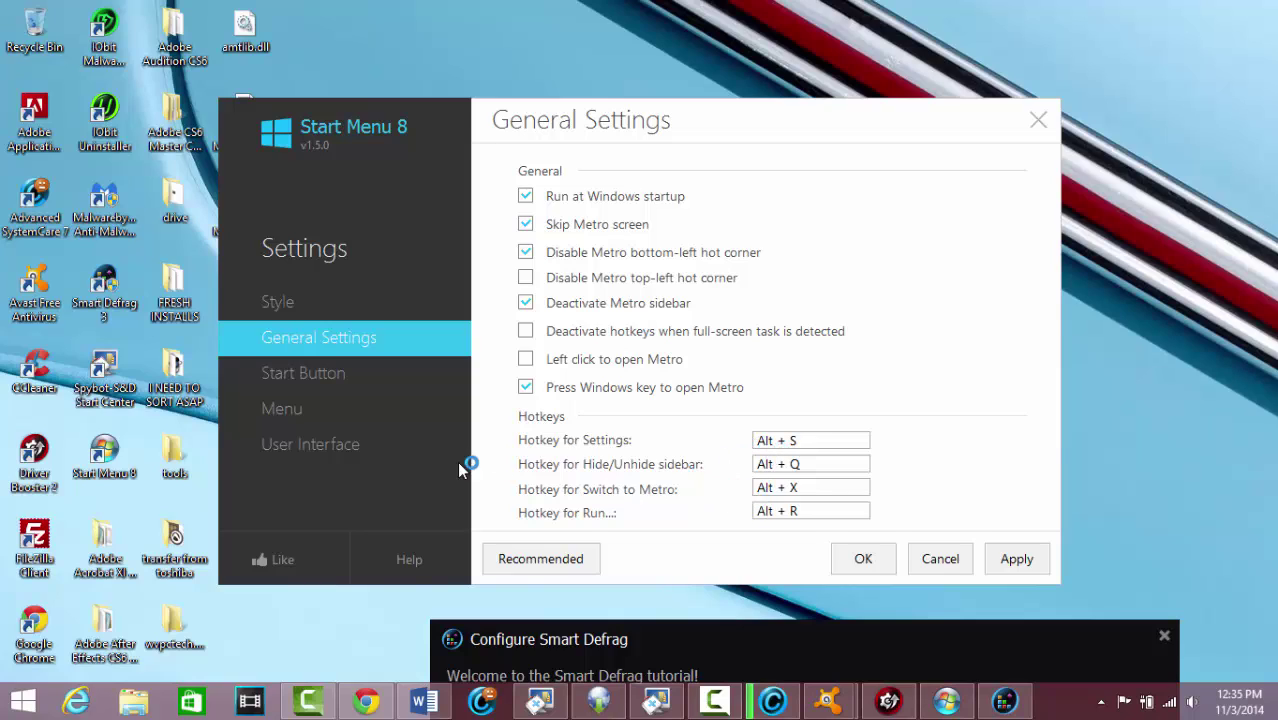
click(1015, 558)
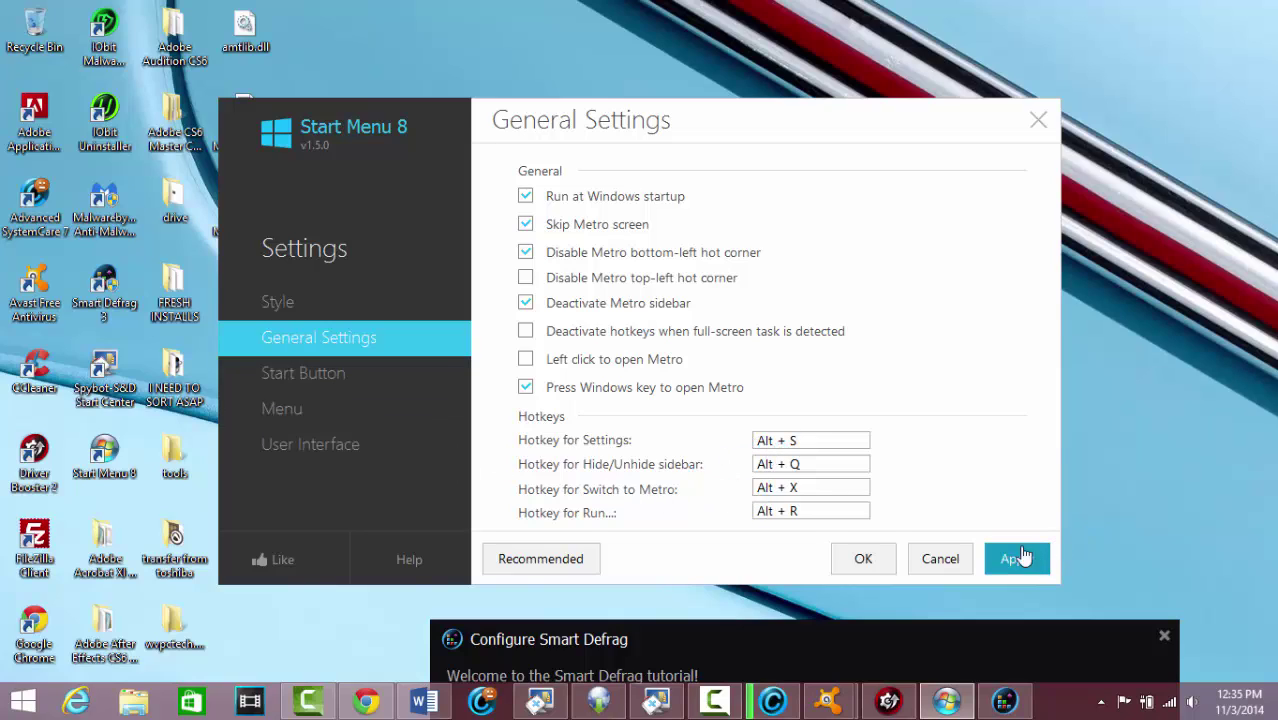
Apply the Classic start button skin
click(305, 373)
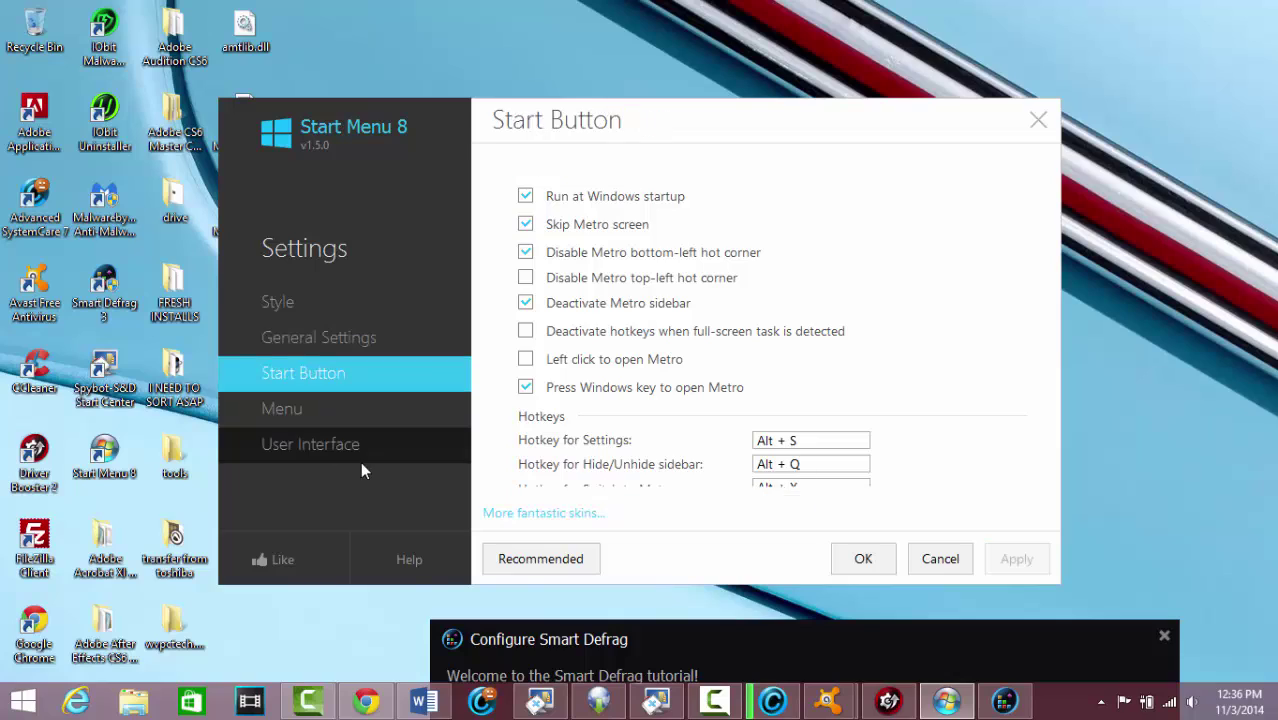
click(531, 210)
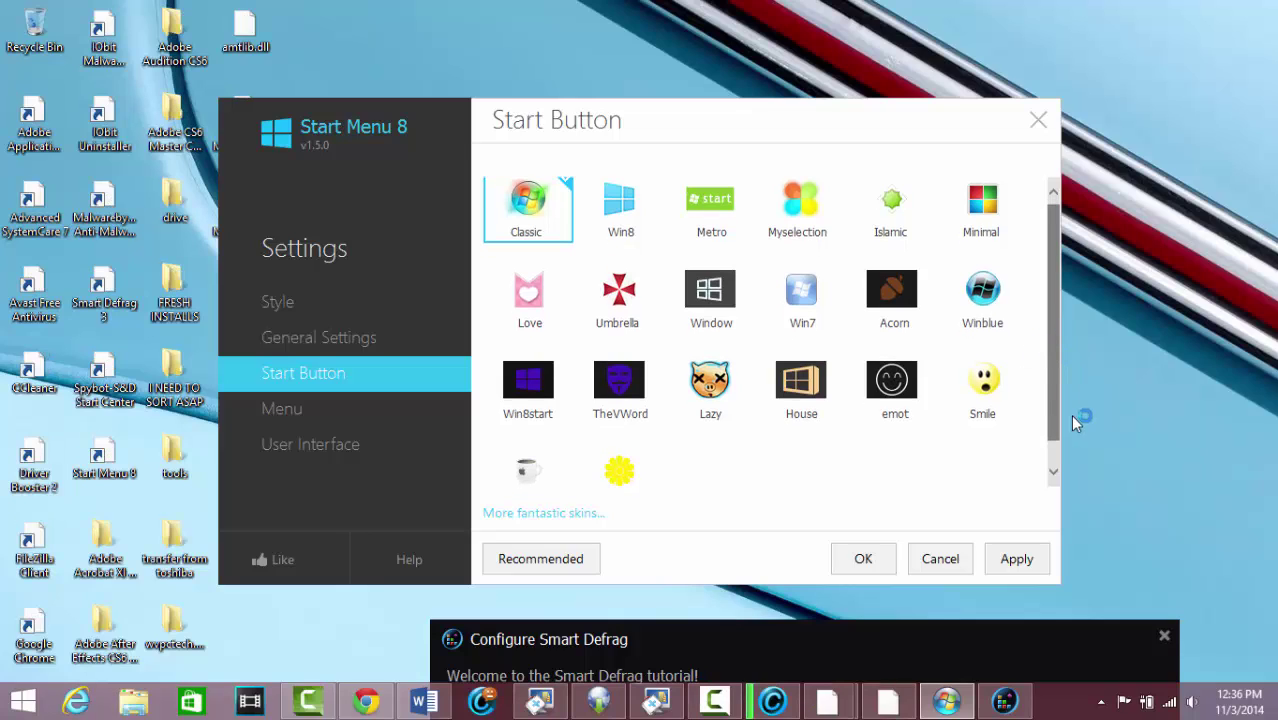
click(1013, 560)
Review the Menu and User Interface options, then save and close Start Menu 8 settings
click(301, 414)
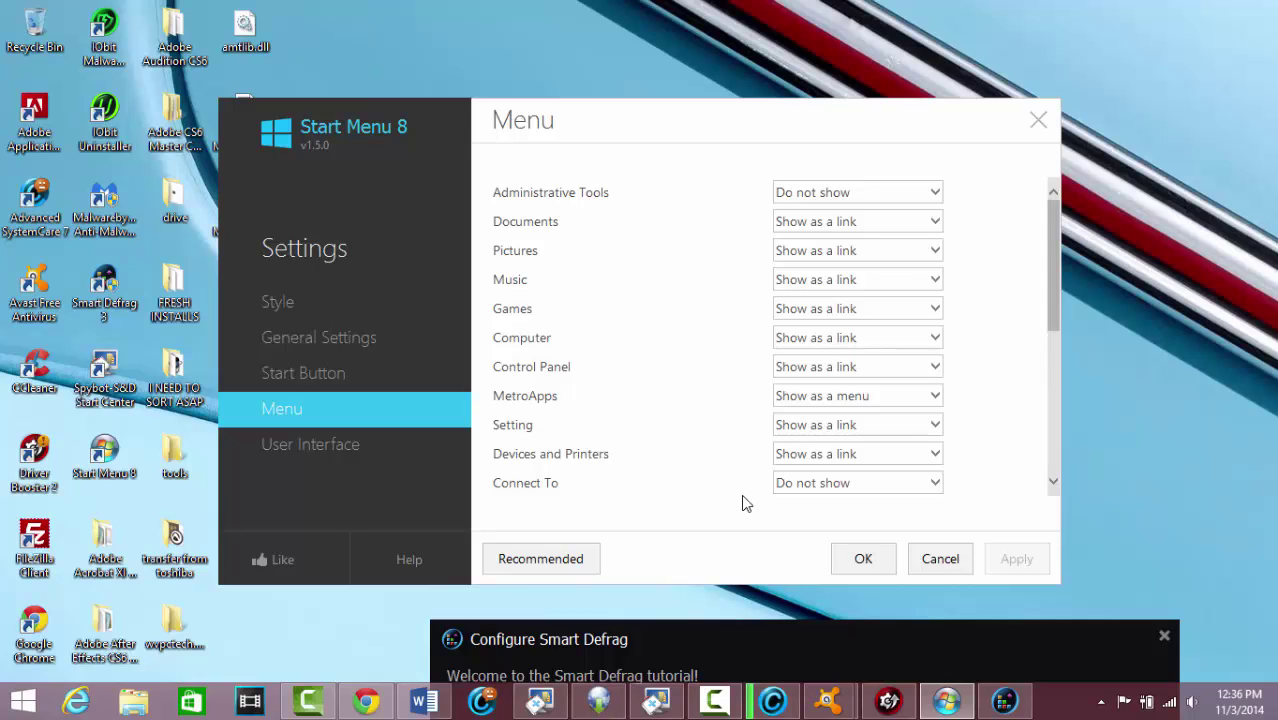
click(310, 446)
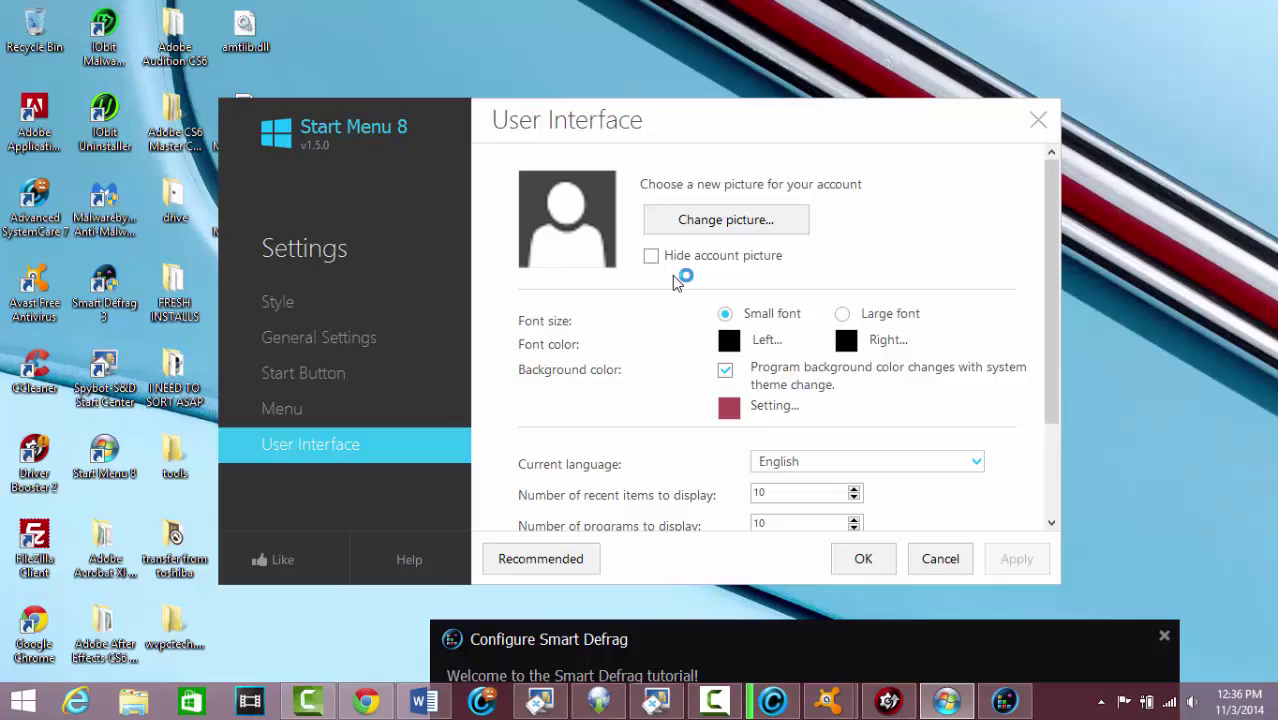
click(727, 342)
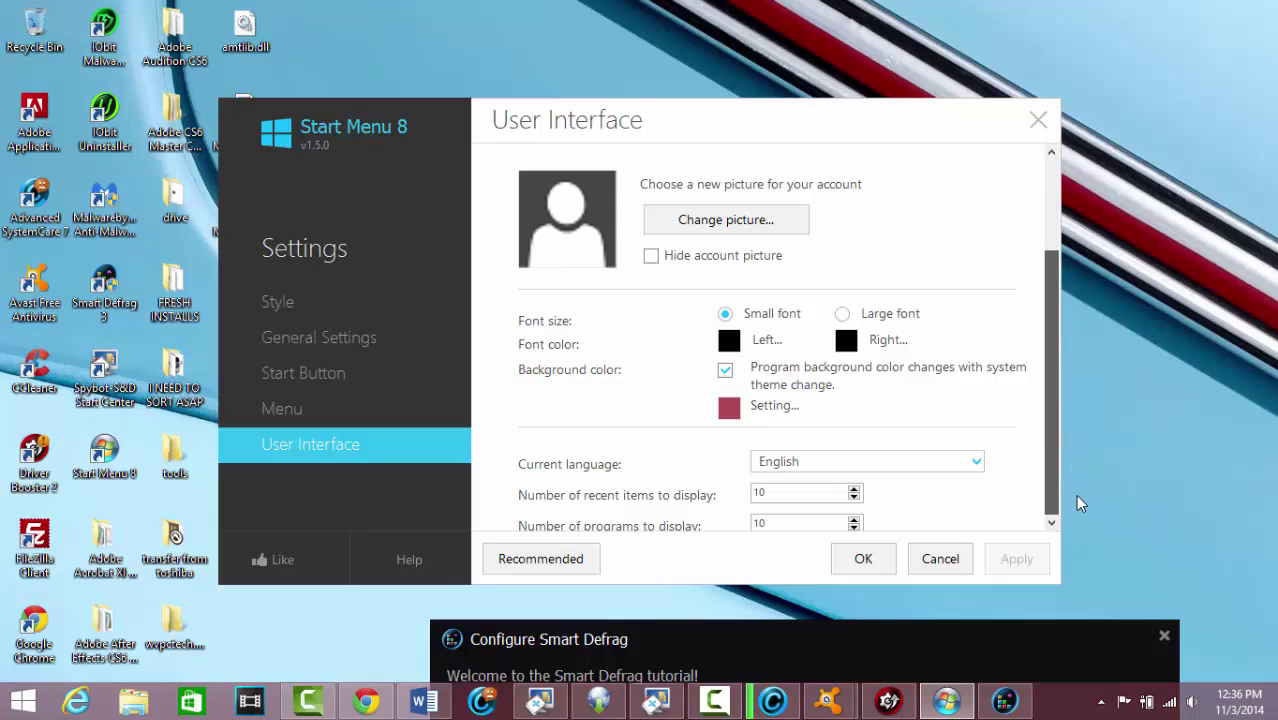
scroll(1060, 490, down, 3)
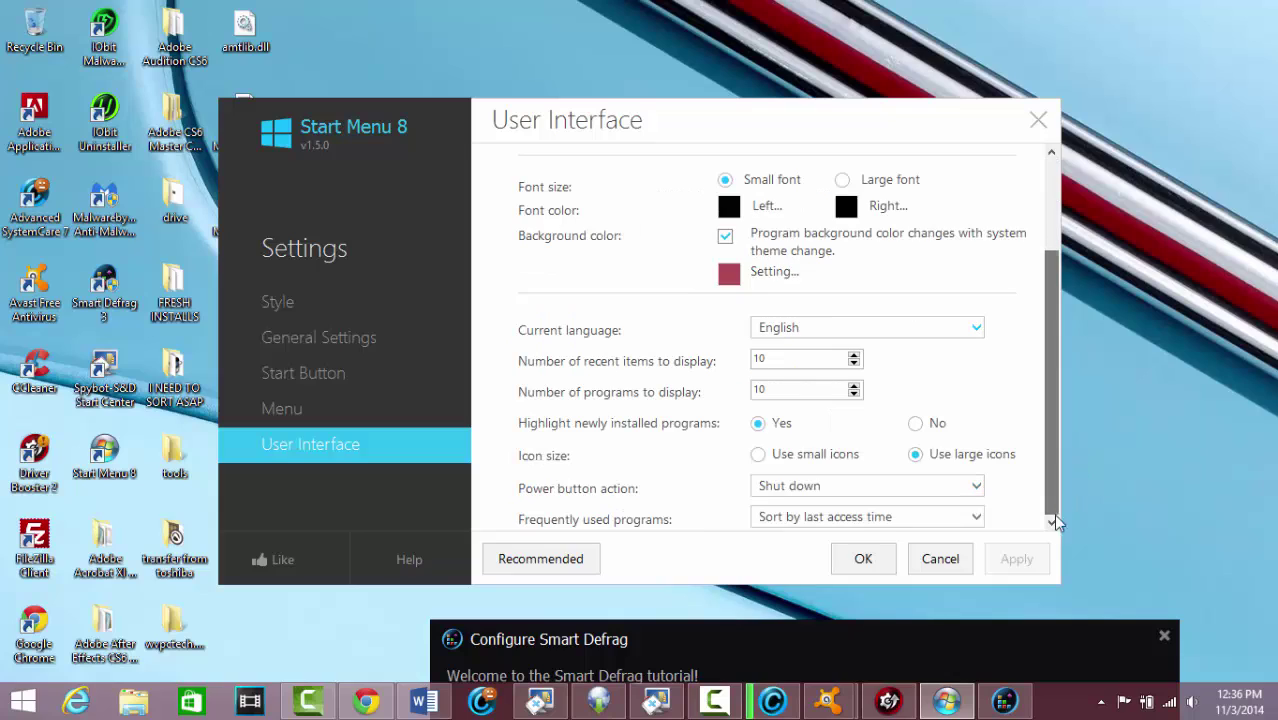
click(866, 560)
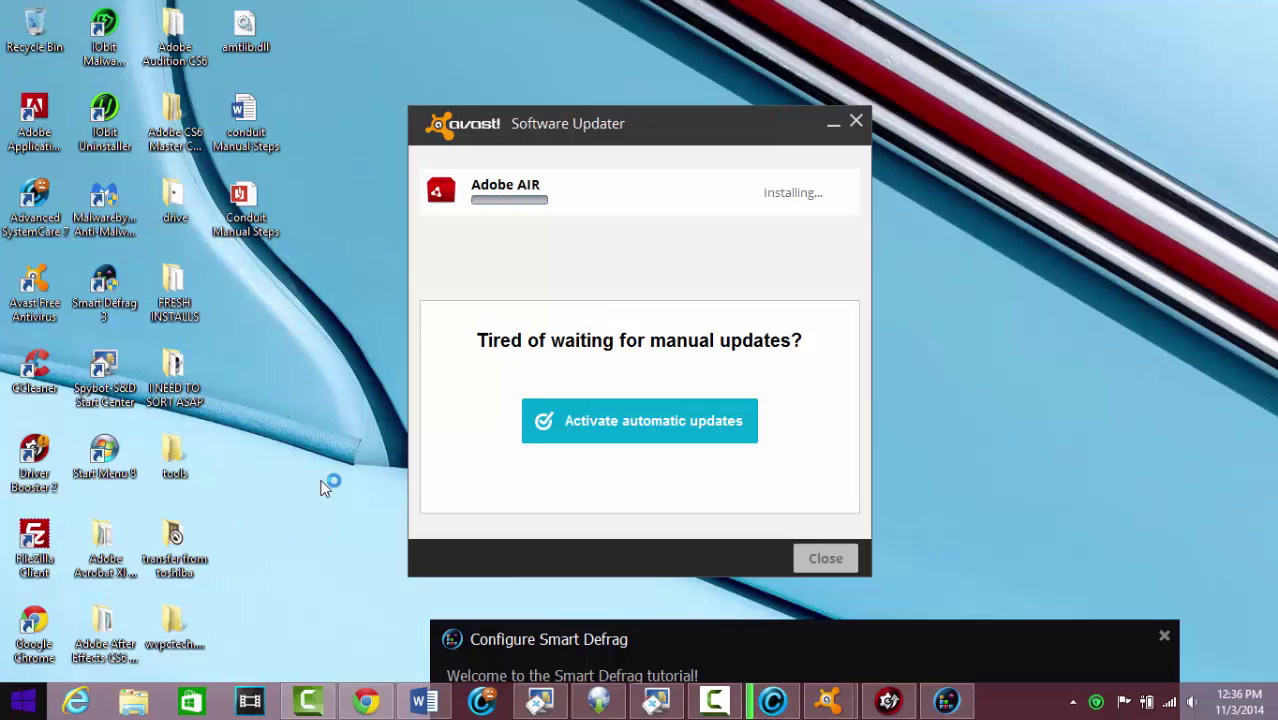
Complete Smart Defrag's setup with Classic skin and English, then view Driver Booster's 4 outdated drivers
drag(879, 634, 873, 622)
click(872, 620)
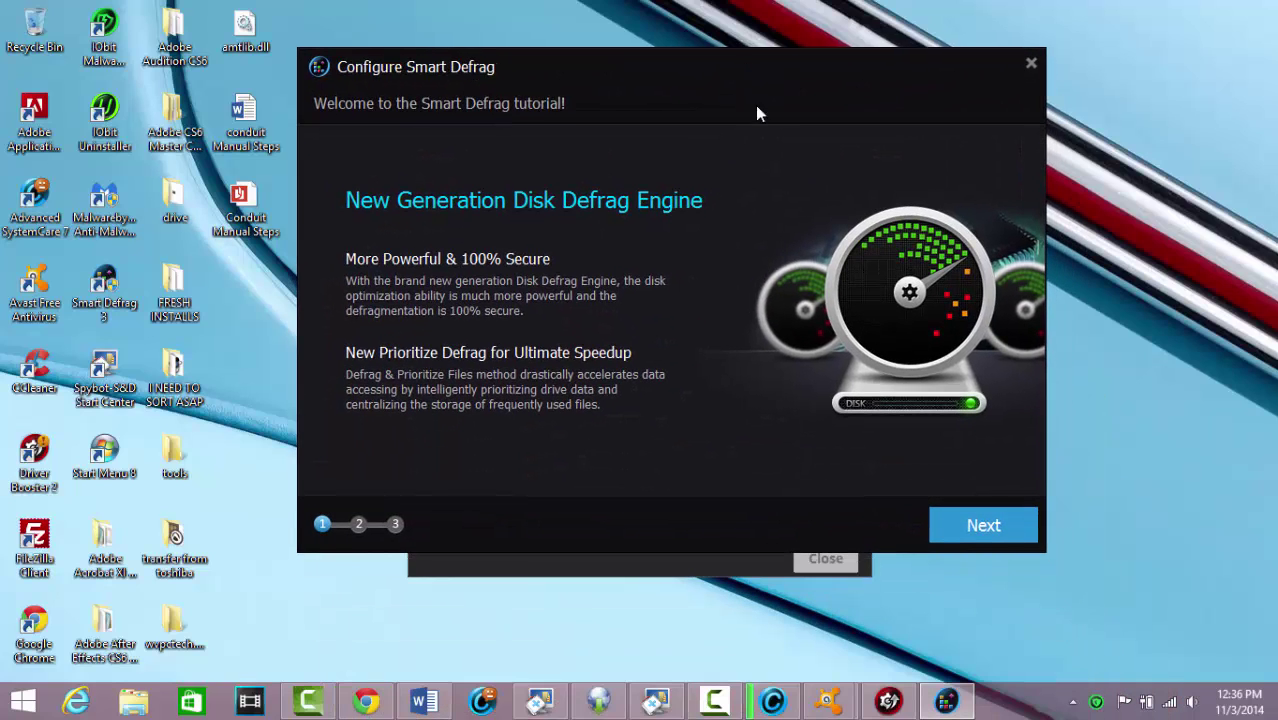
click(990, 526)
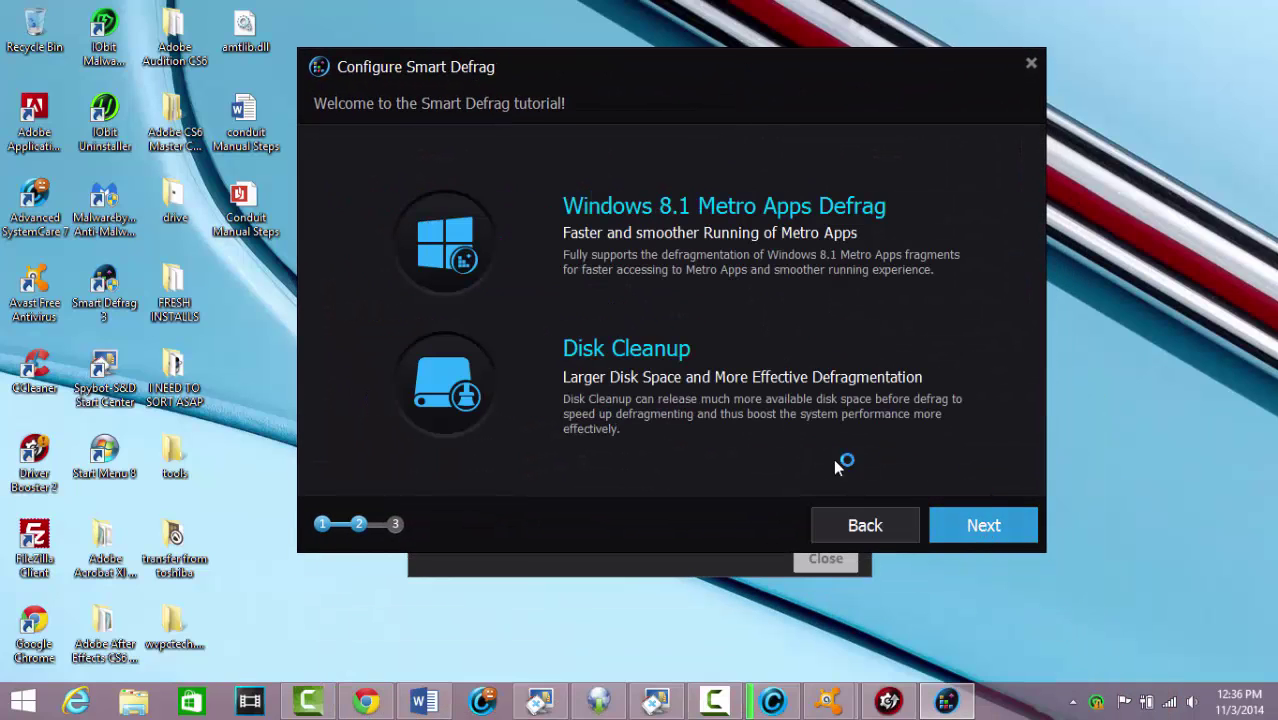
click(965, 521)
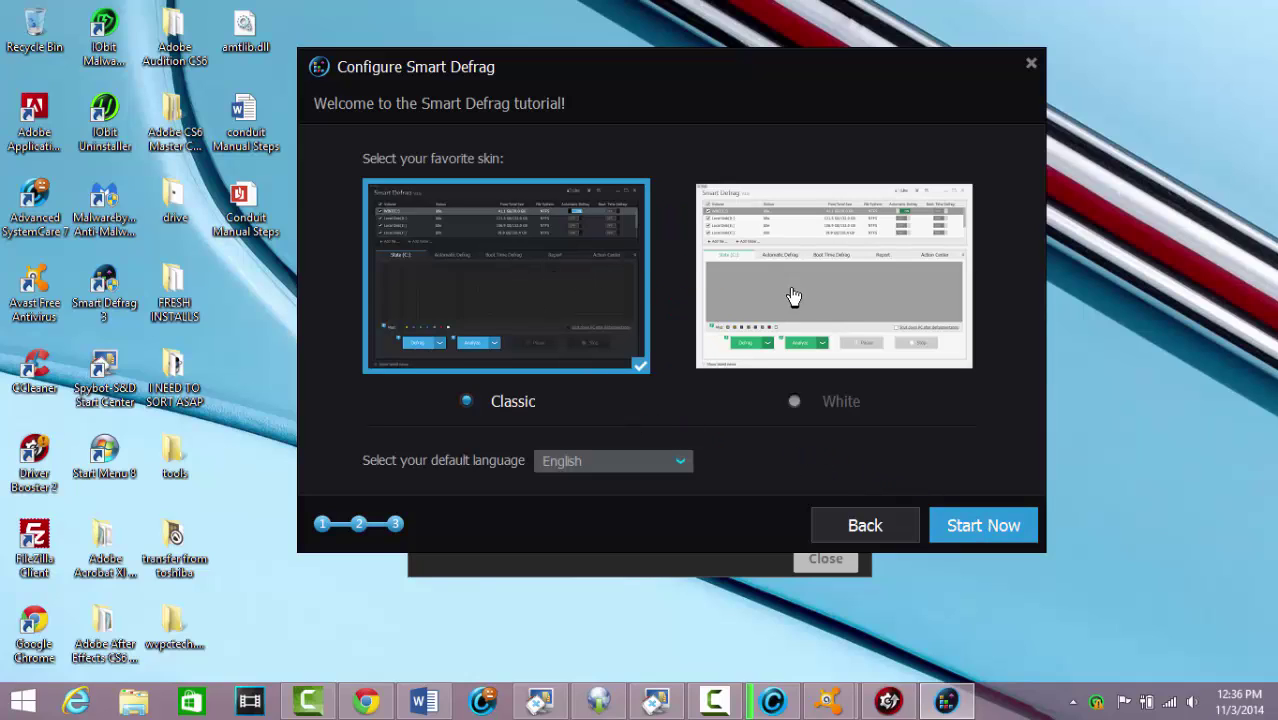
click(1002, 534)
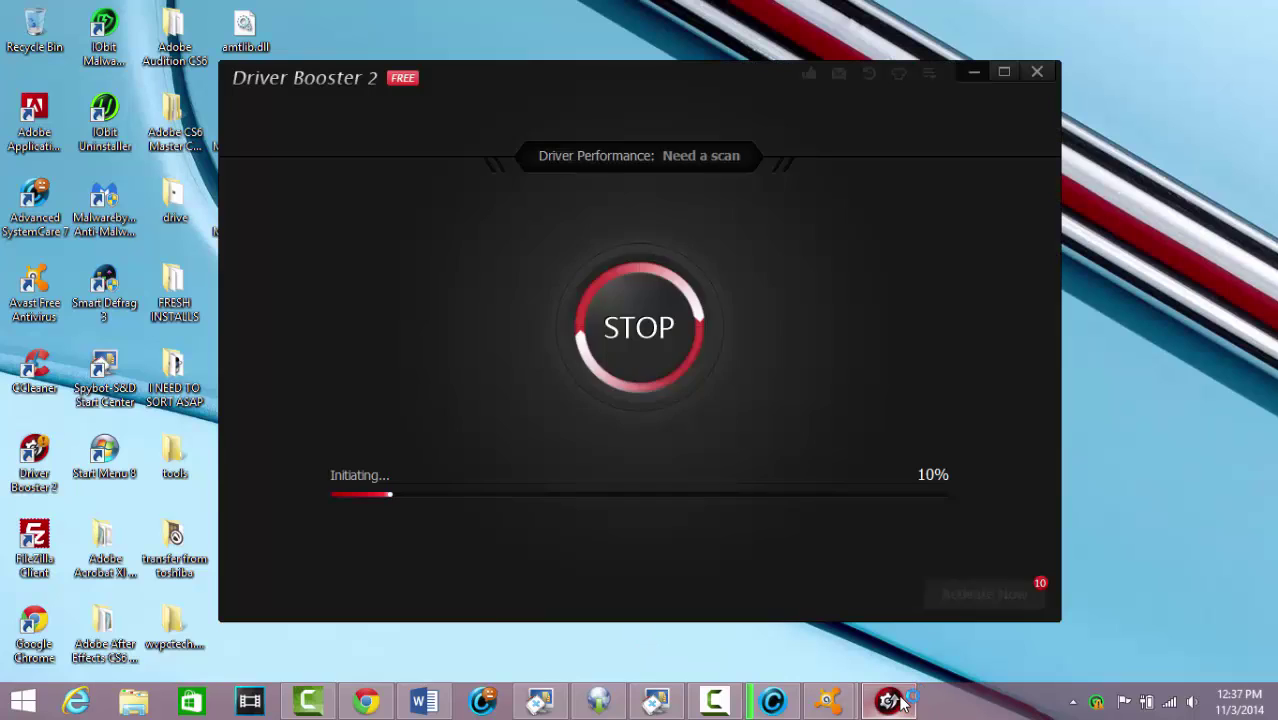
click(905, 703)
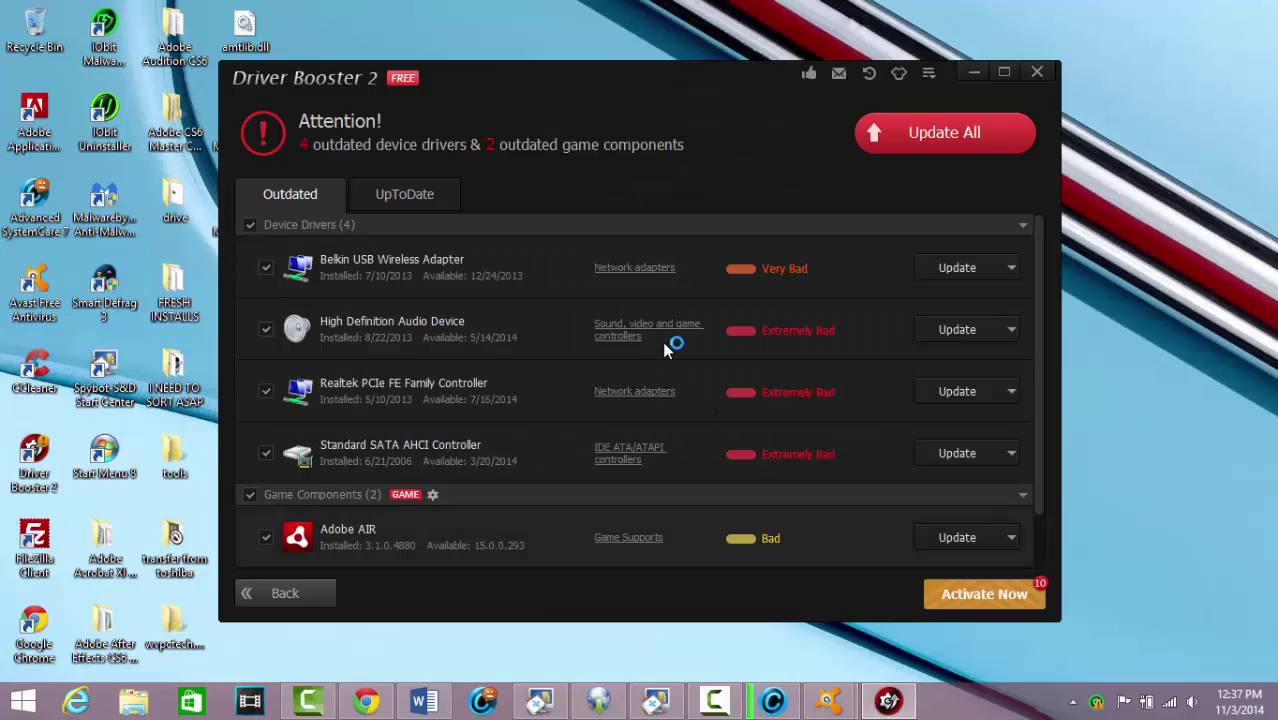
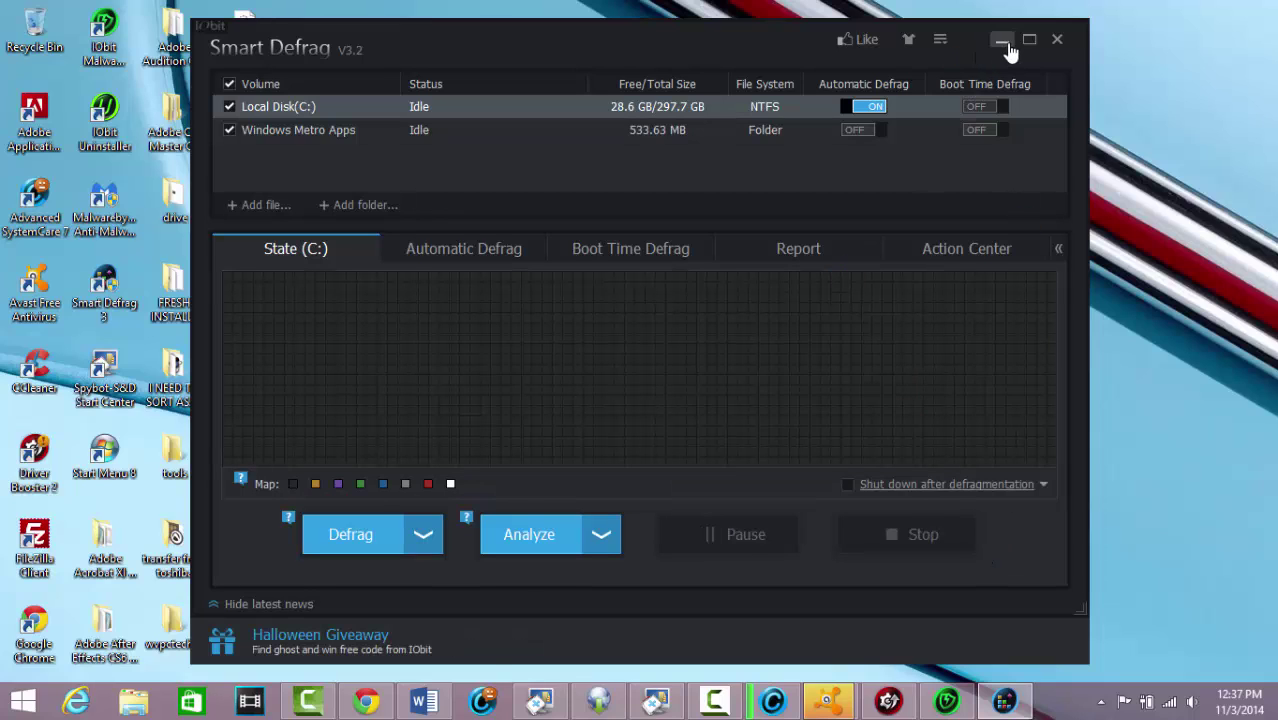
Postpone the Smart Defrag update, start Fix all in Malware Fighter, and minimize it
click(1004, 46)
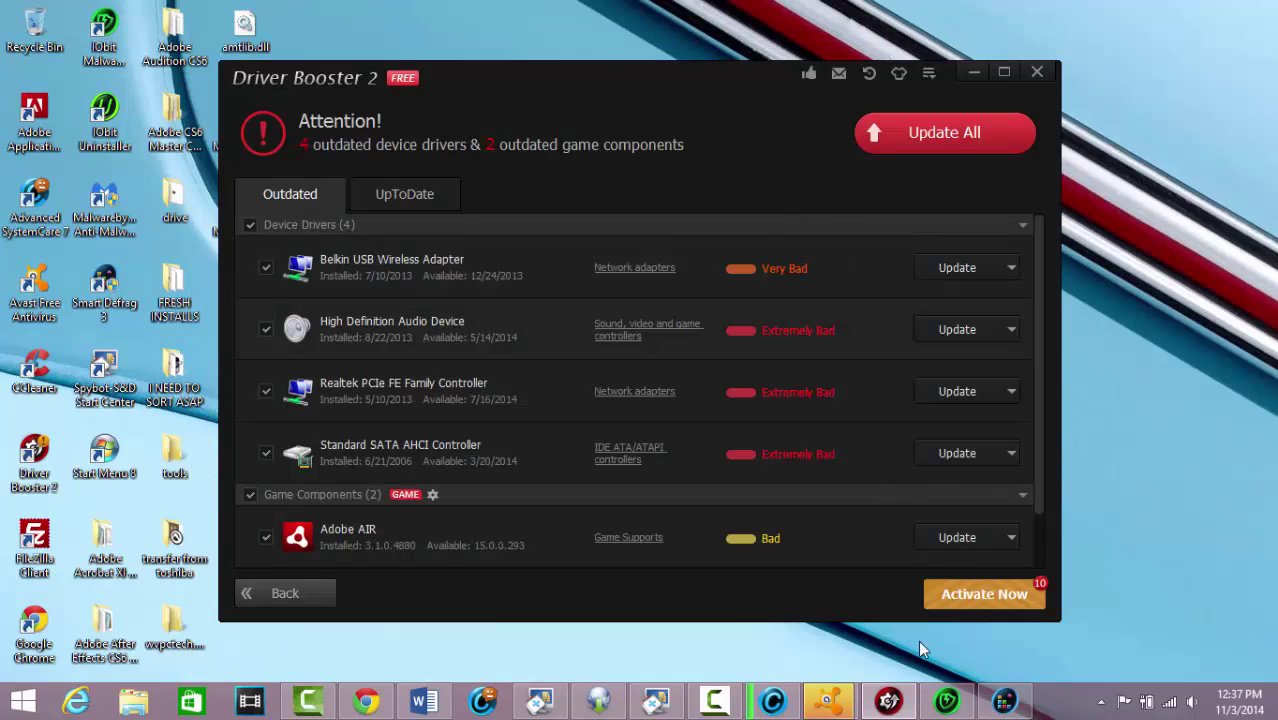
click(946, 700)
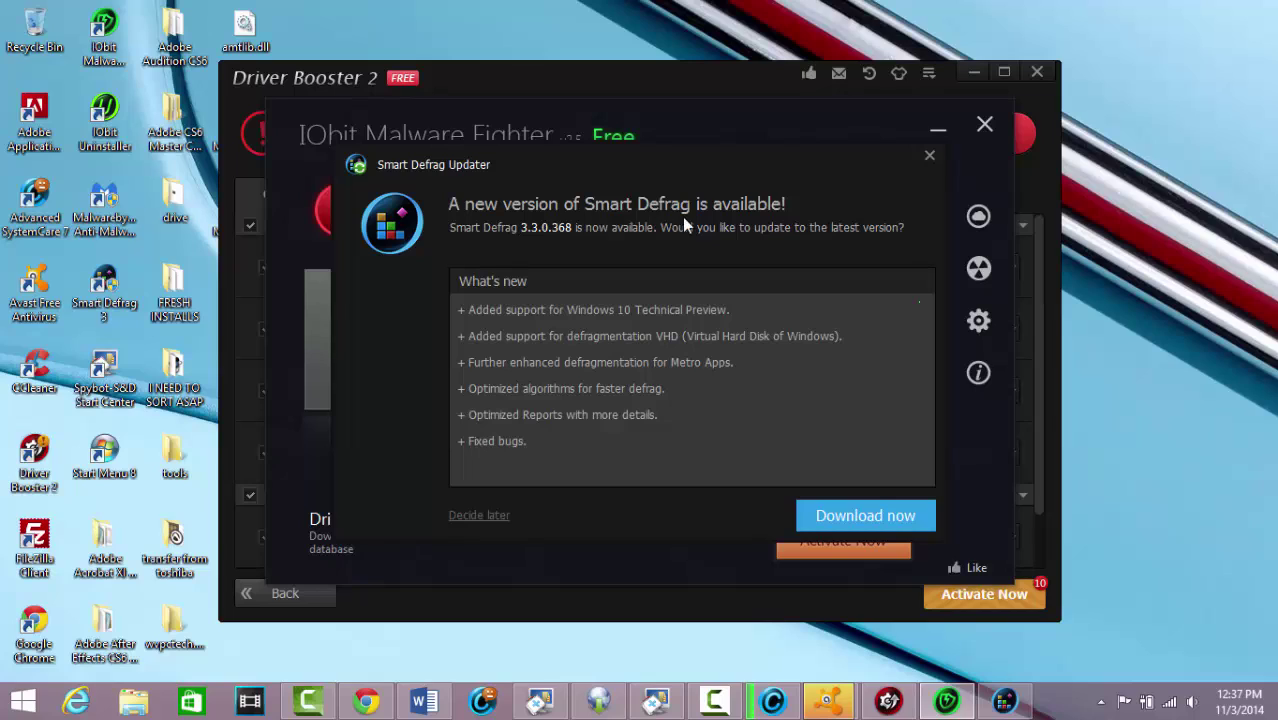
click(480, 516)
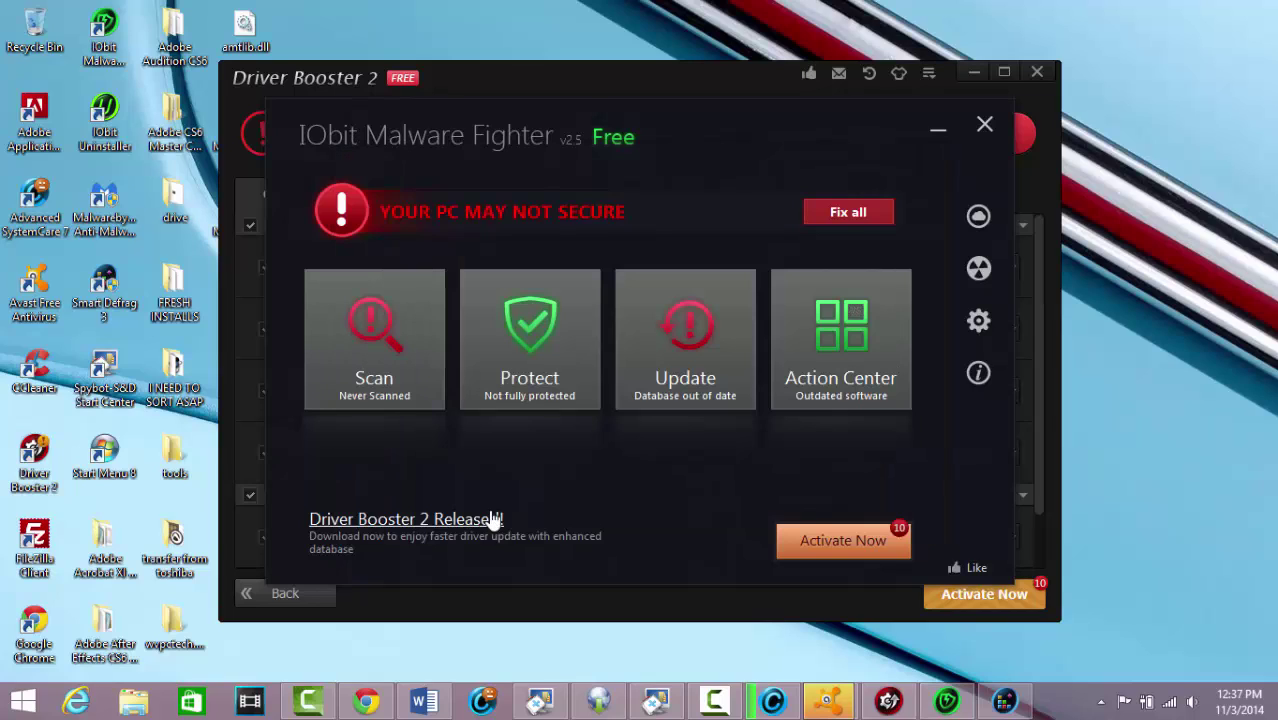
click(848, 212)
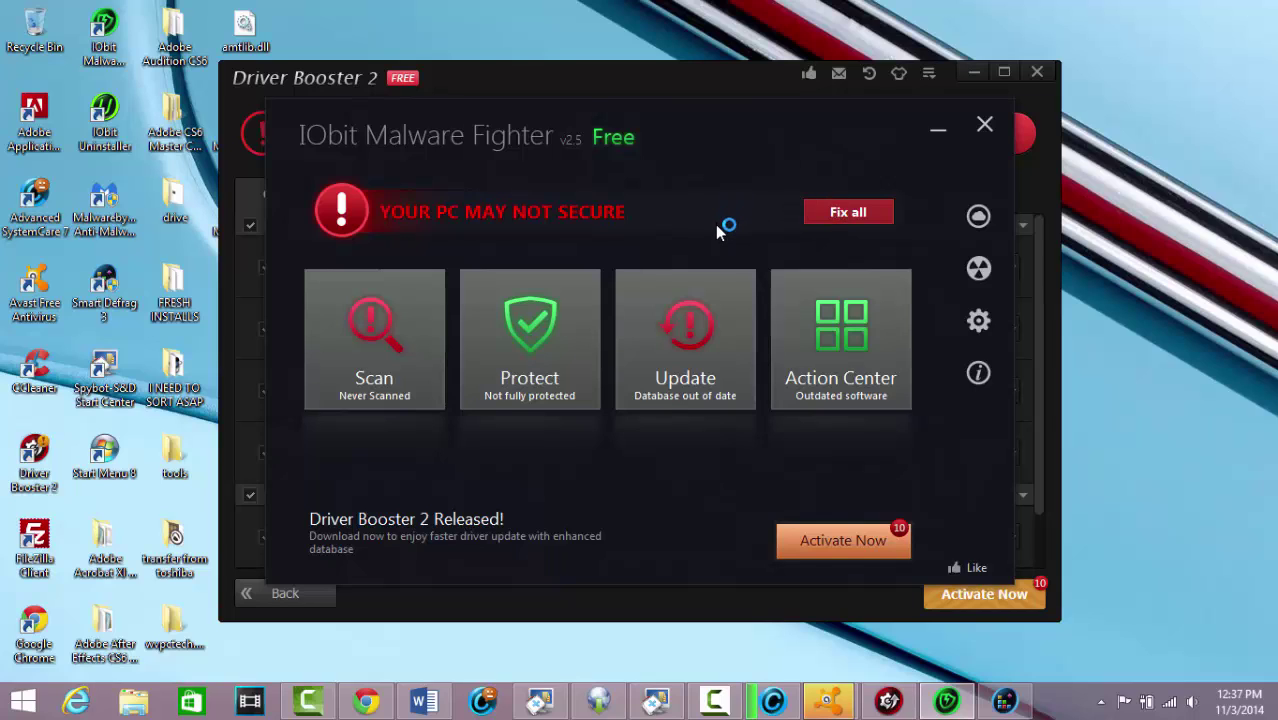
click(938, 131)
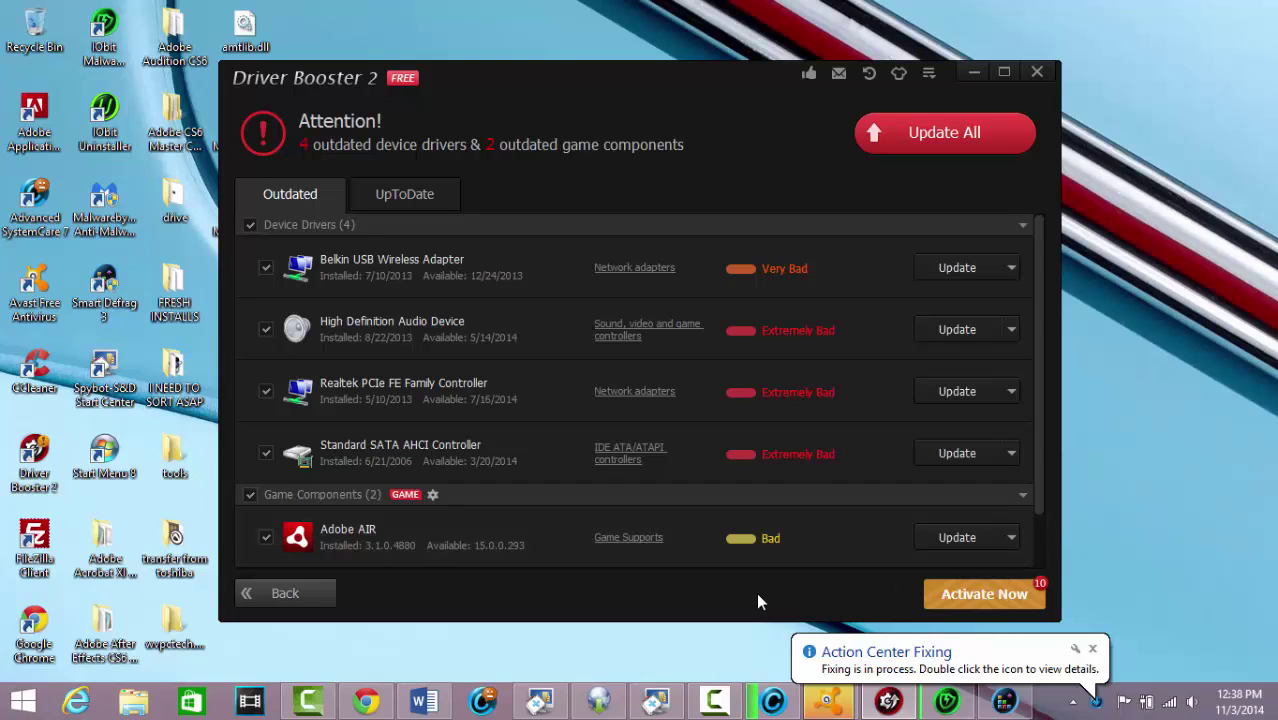
Update all four drivers and two game components with reminders disabled, then minimize Driver Booster
click(896, 138)
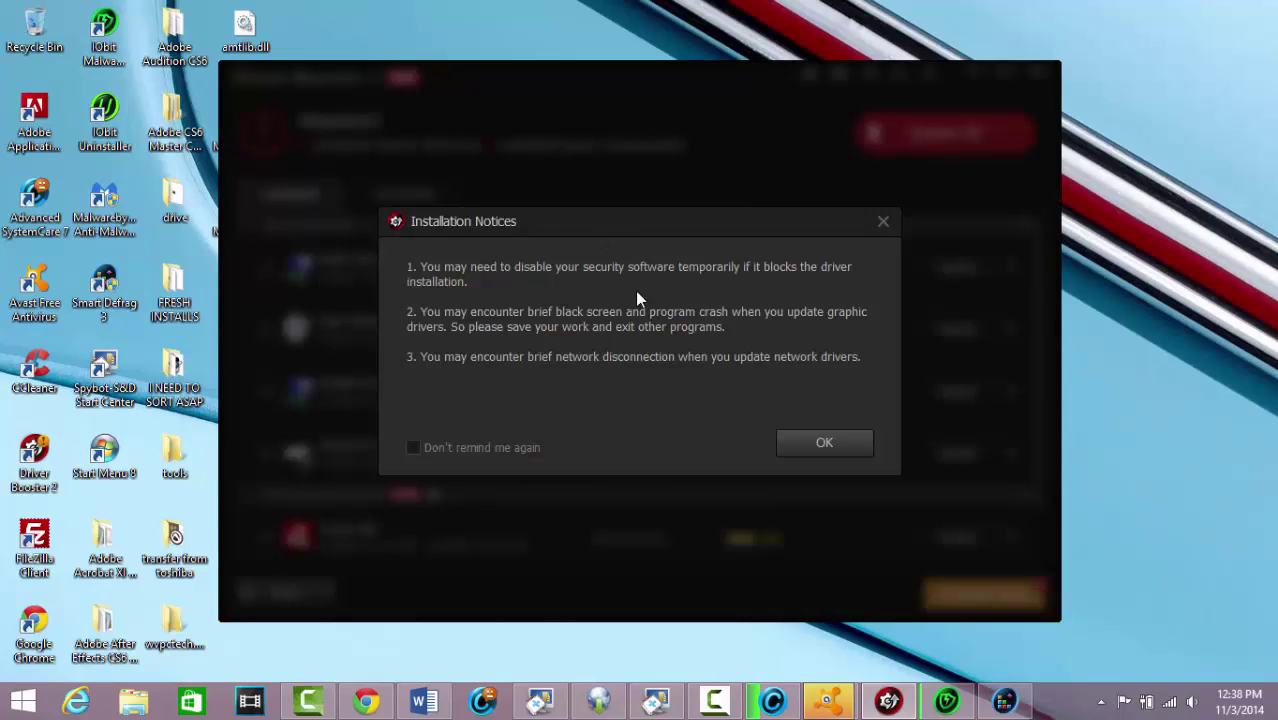
click(422, 448)
click(827, 443)
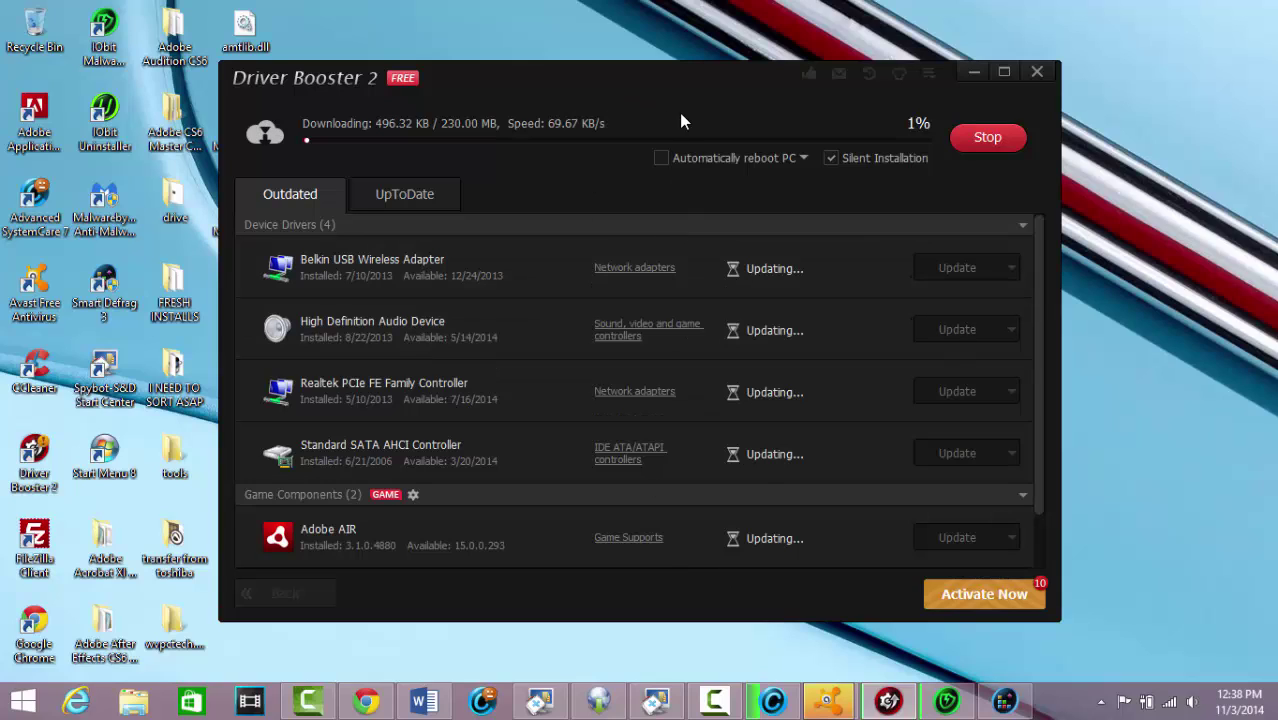
click(974, 73)
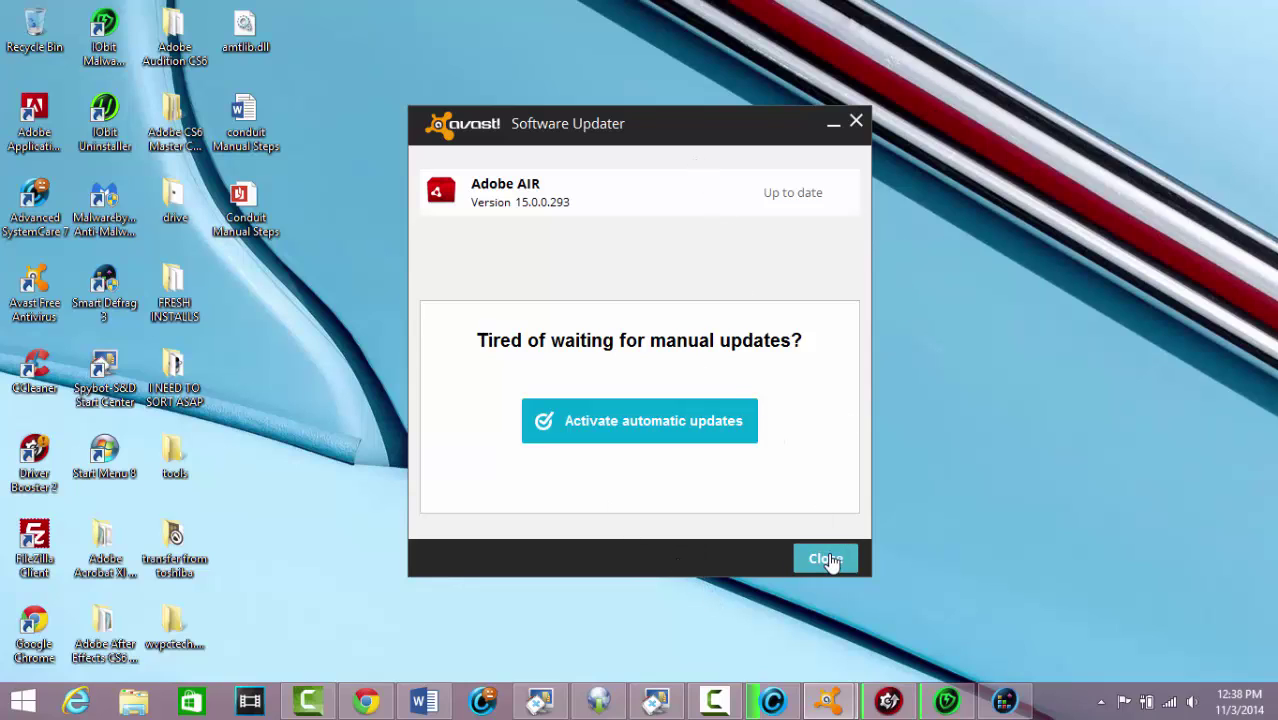
Close avast's Software Updater notice and minimize the Avast Free Antivirus window
click(826, 559)
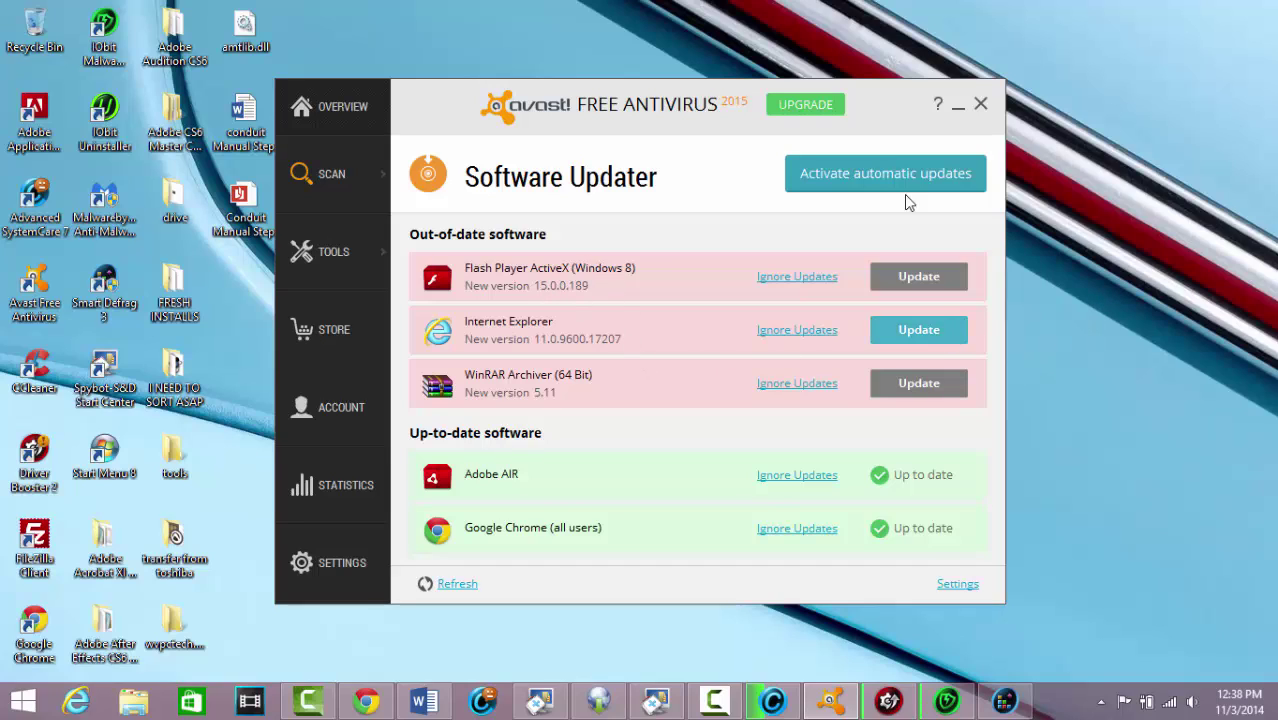
click(957, 107)
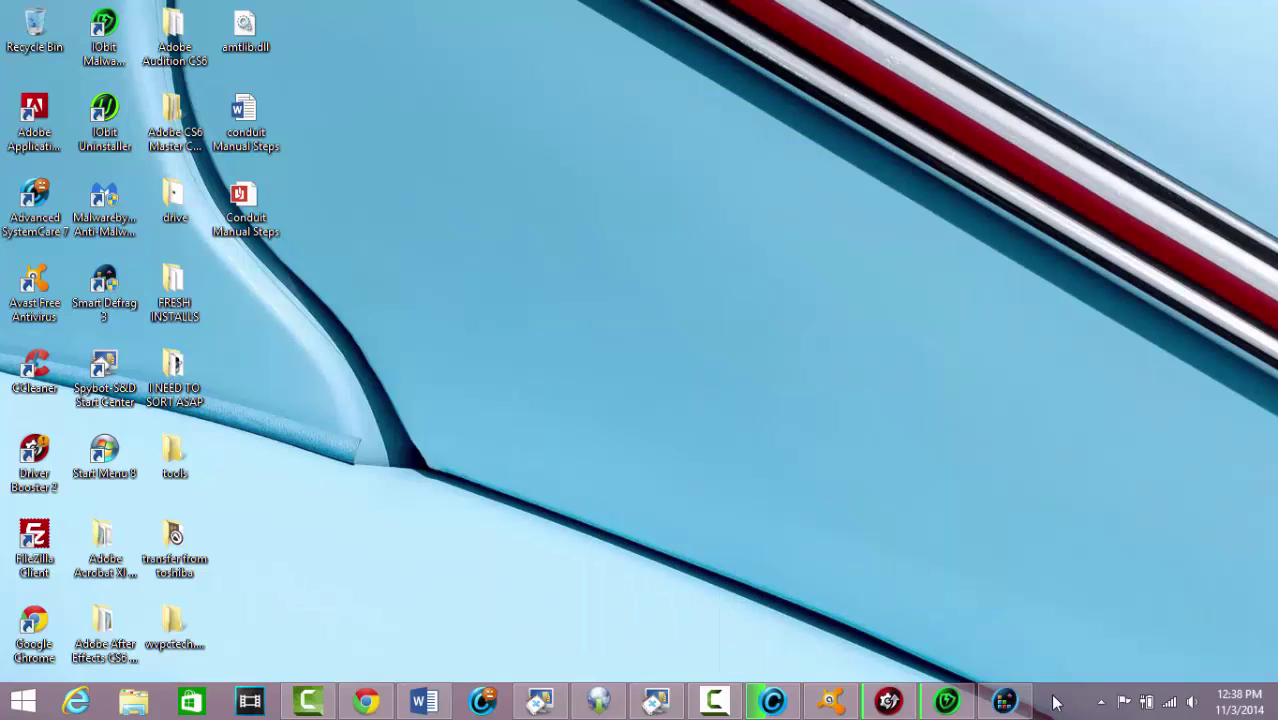
Analyze Local Disk (C:) and Metro Apps in Smart Defrag, keeping boot-time defrag off
click(1006, 702)
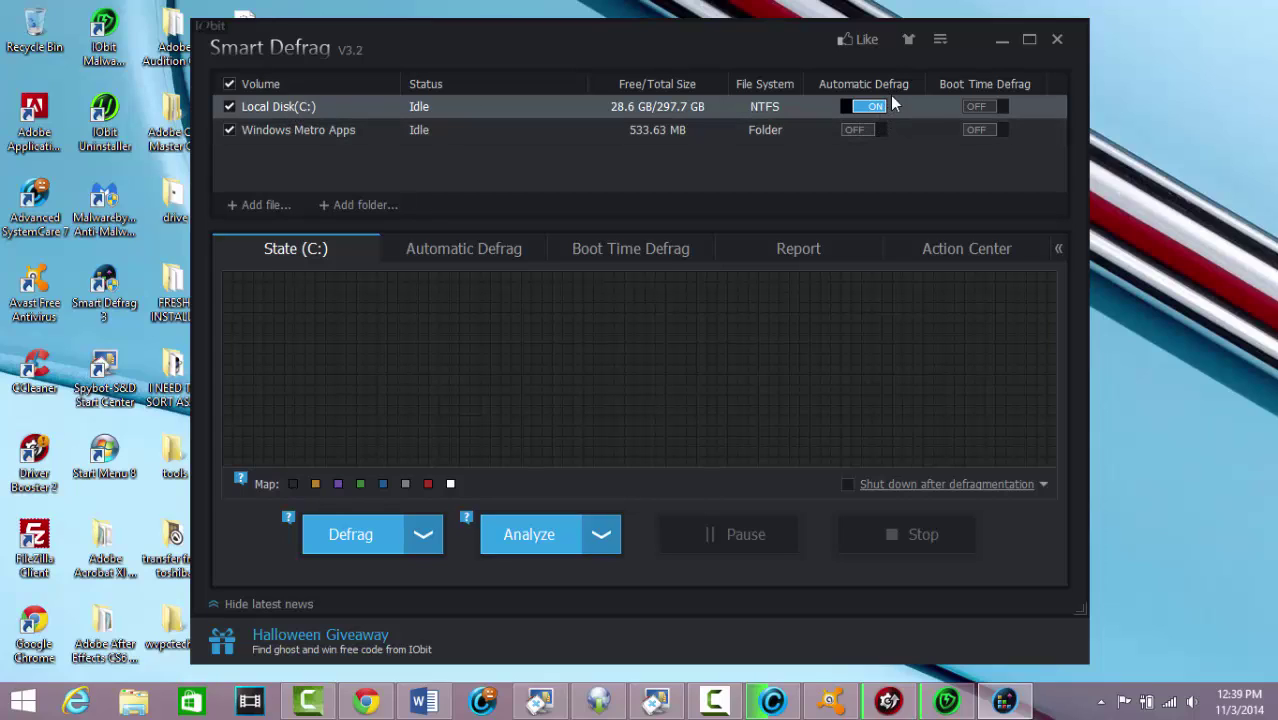
click(1002, 108)
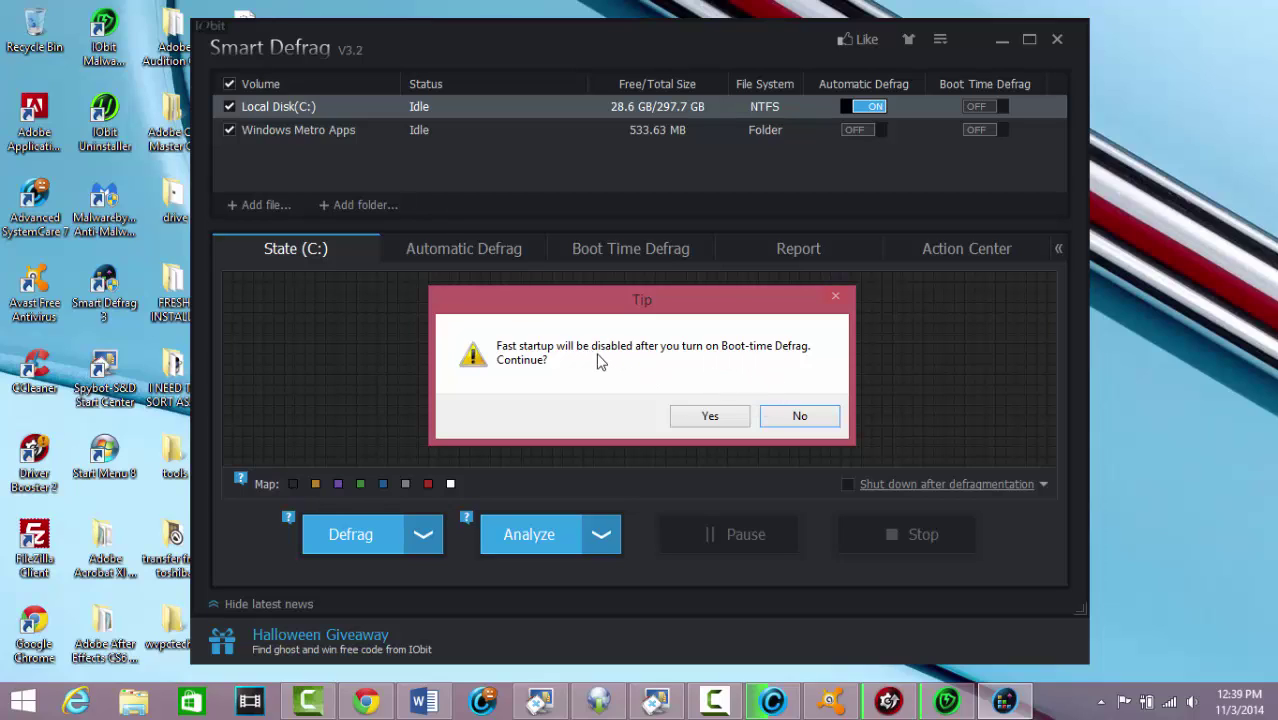
click(795, 418)
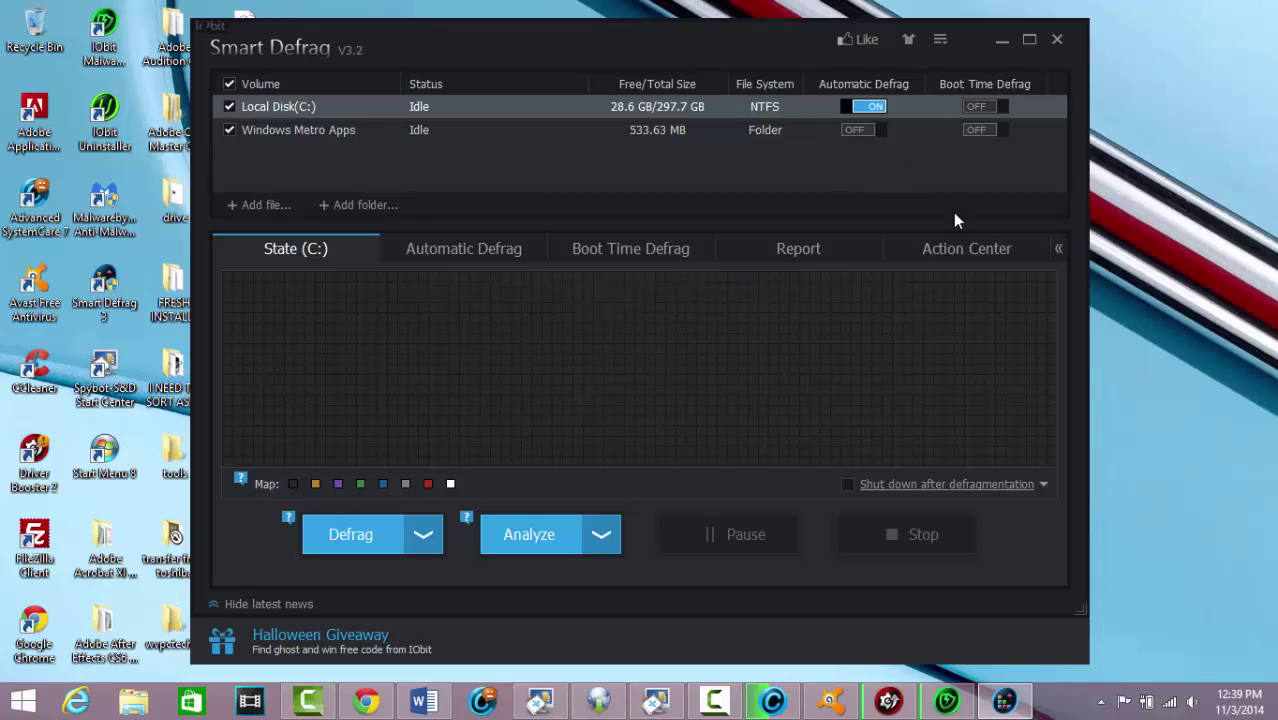
click(878, 128)
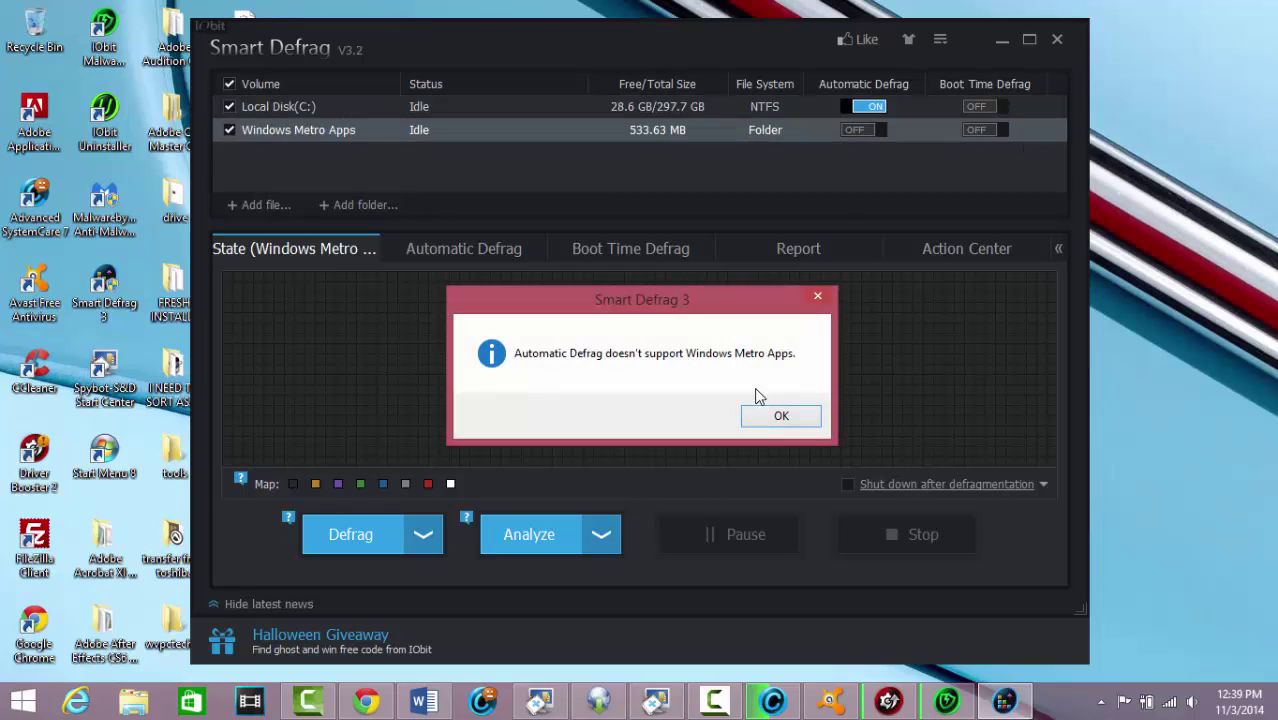
click(781, 418)
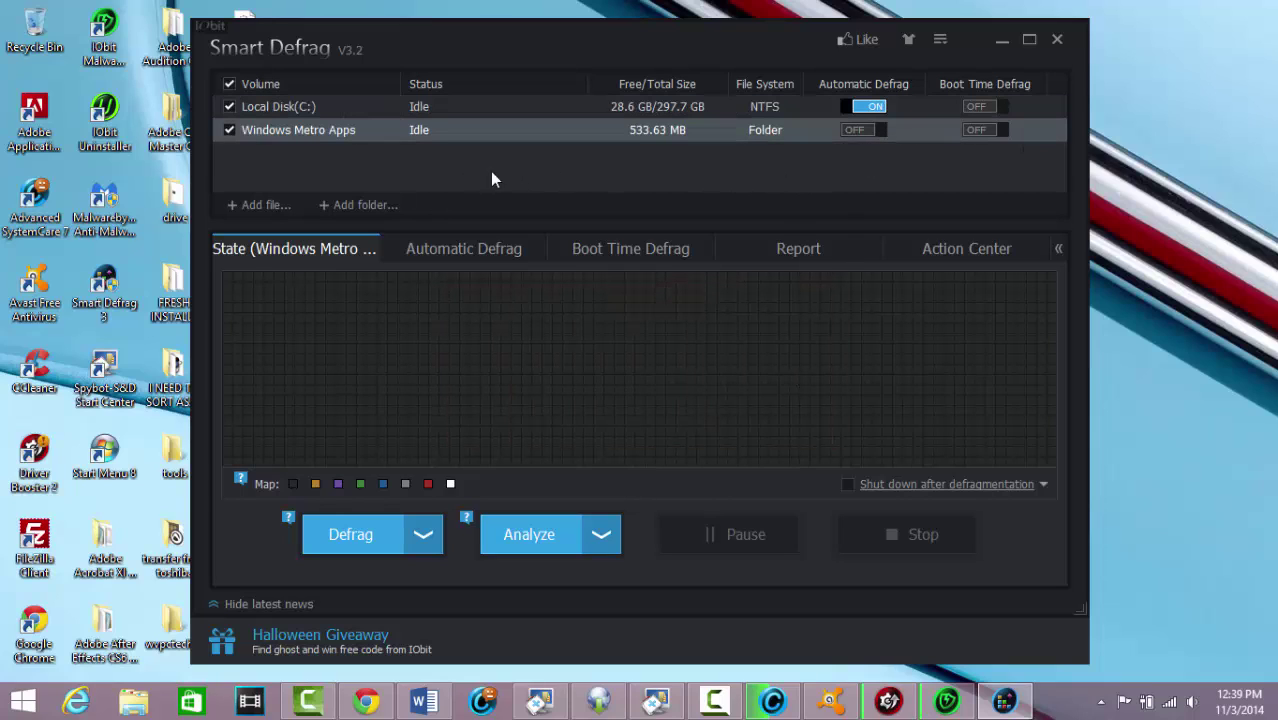
click(531, 535)
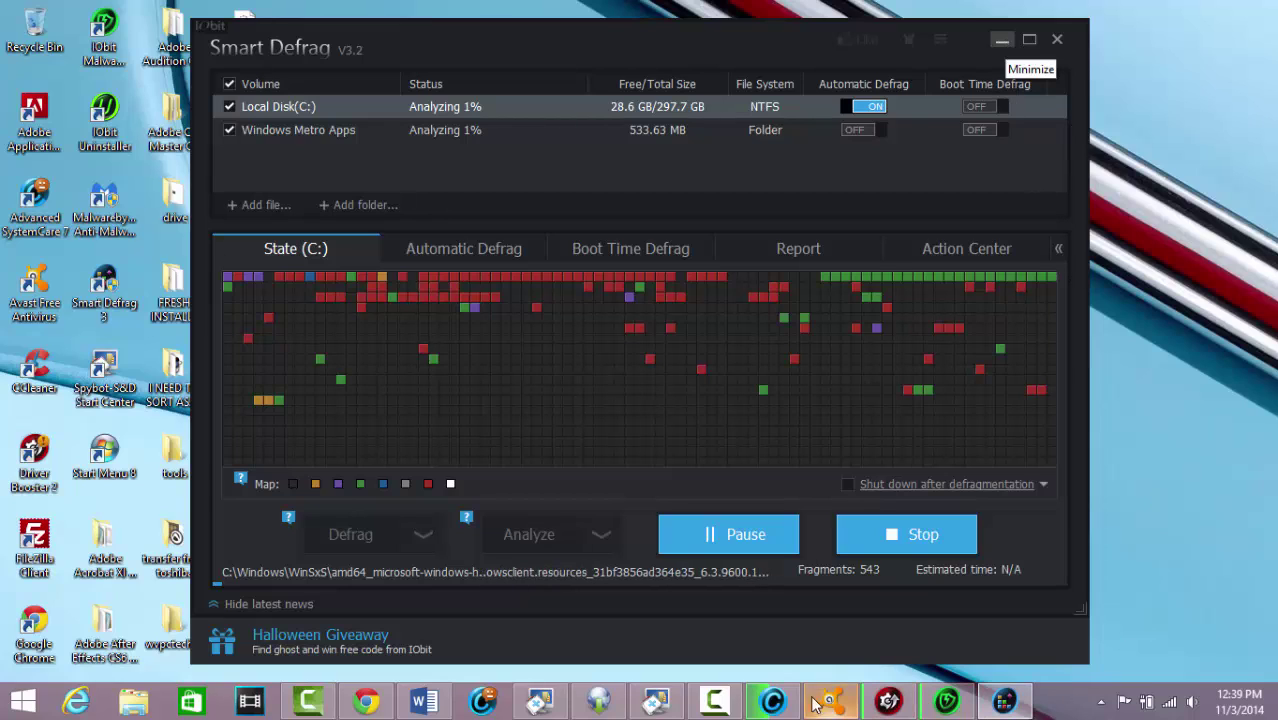
Minimize the Spybot whitelist window and show the desktop
click(652, 704)
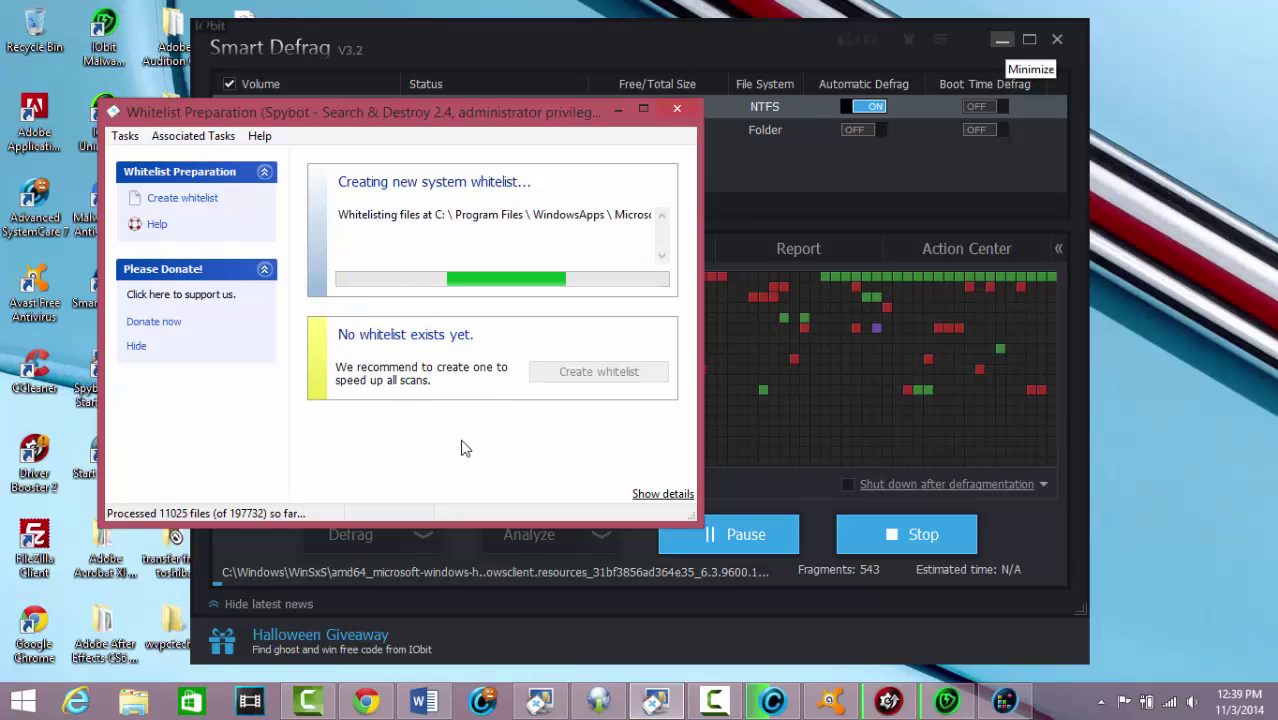
click(618, 109)
key(super+d)
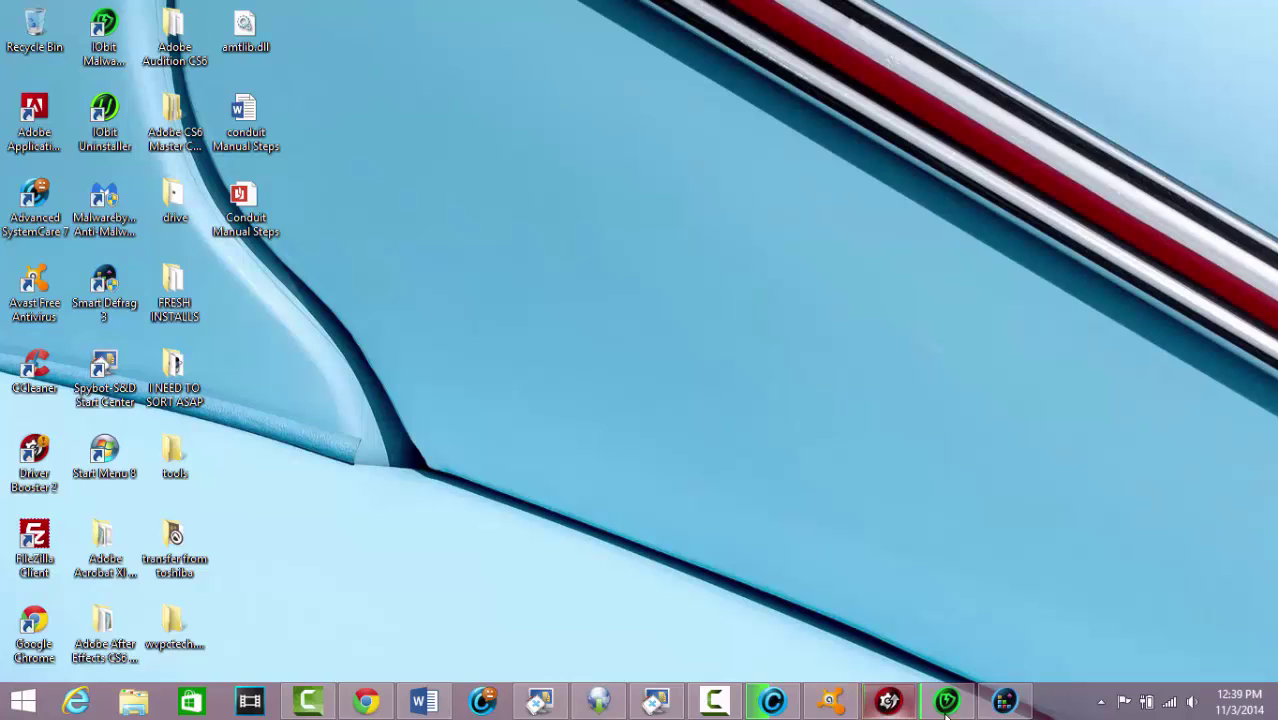
Restore the Advanced SystemCare scan, then bring up the Spybot update window and Start Center
click(780, 703)
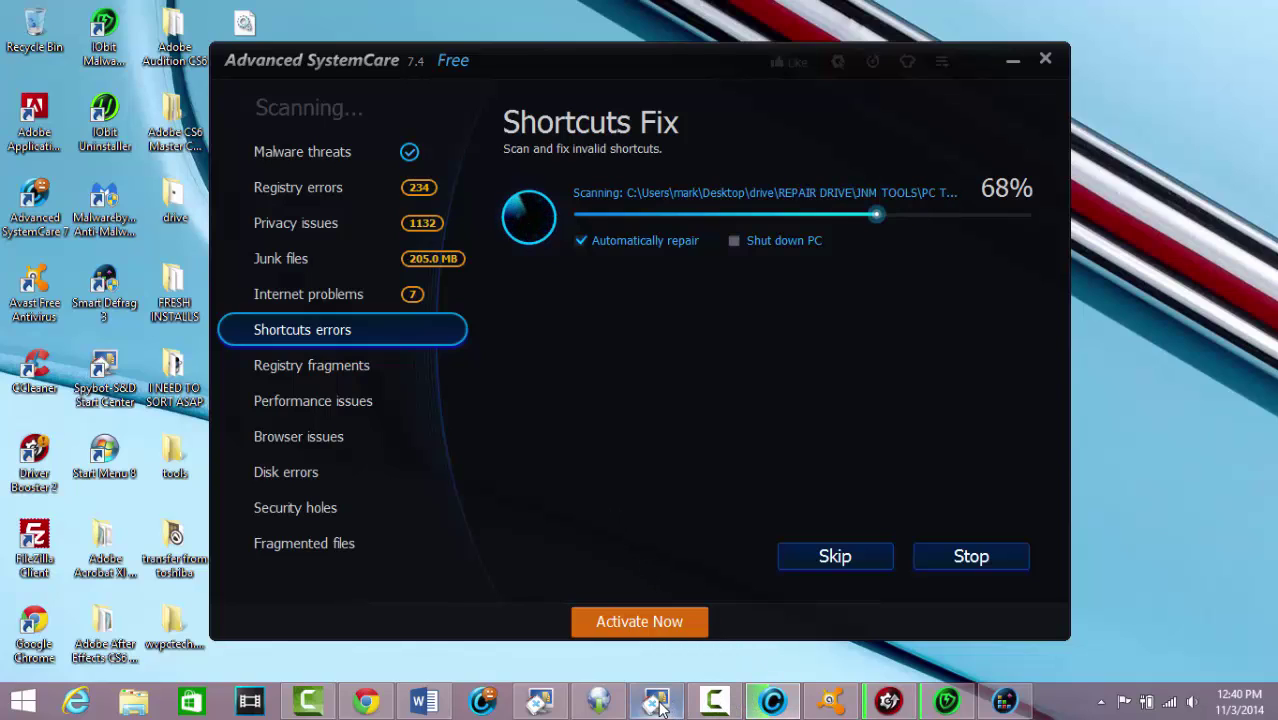
click(600, 703)
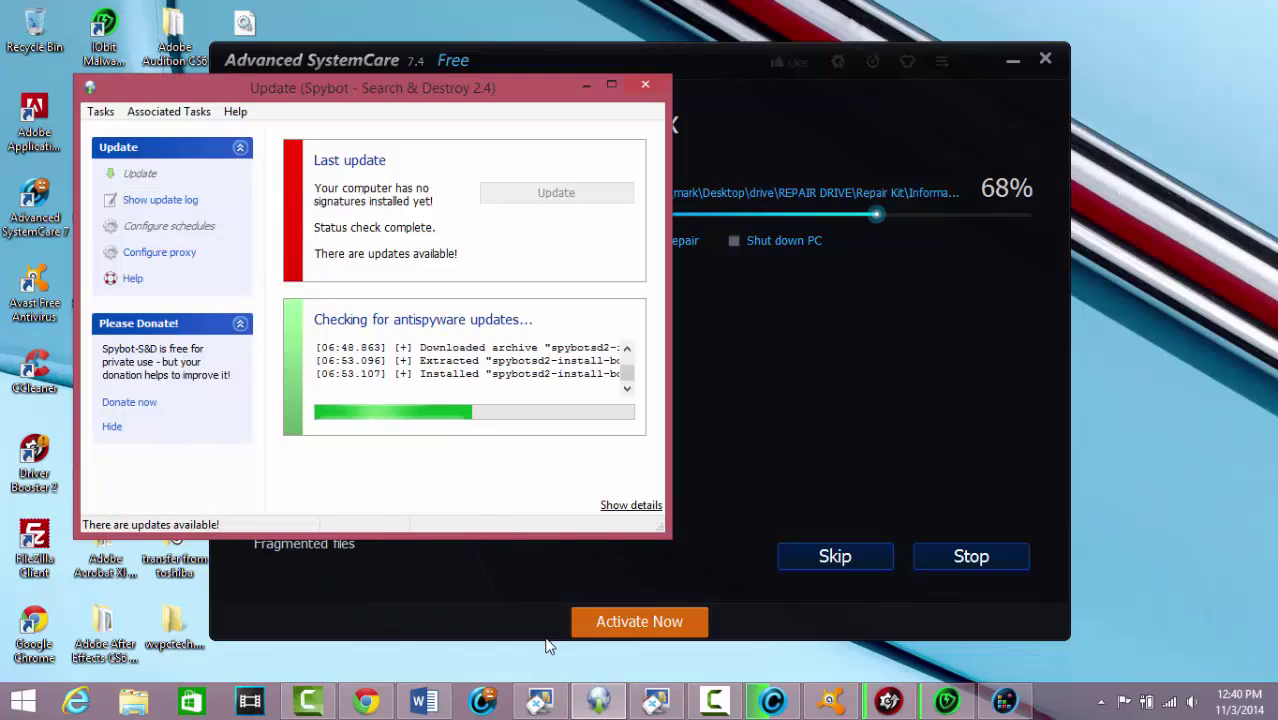
mouse_move(540, 705)
click(525, 595)
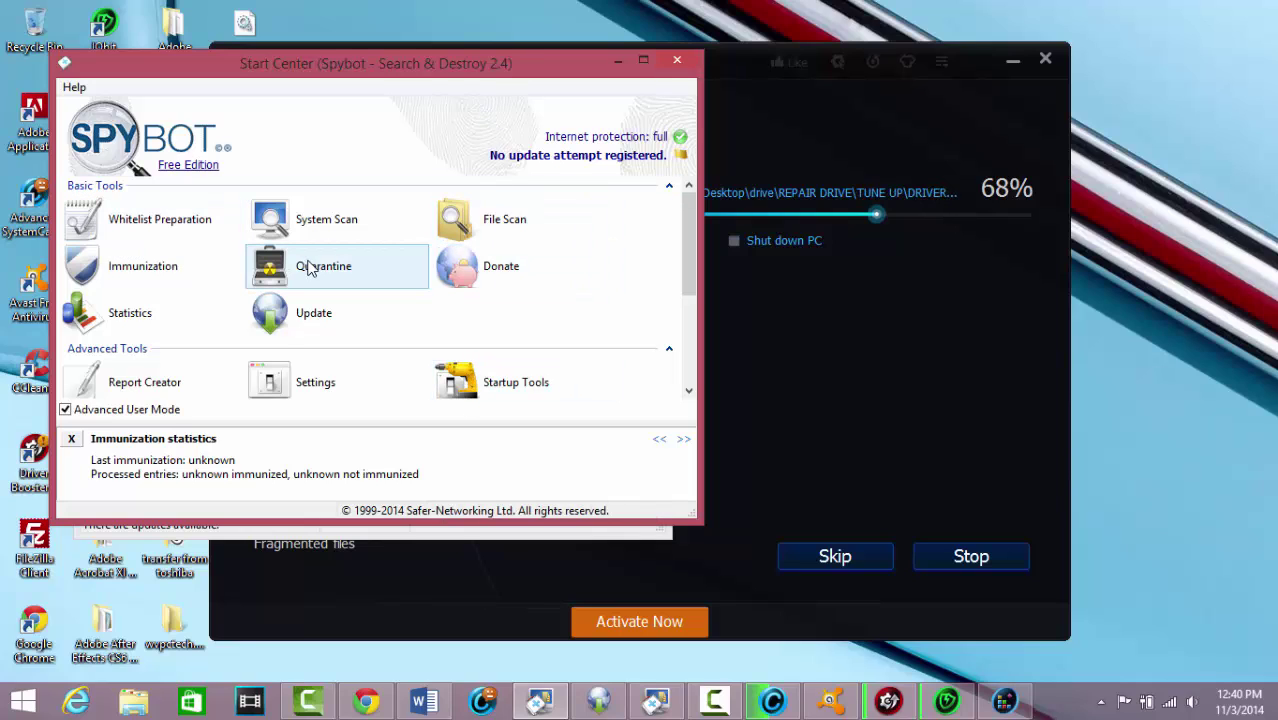
click(616, 62)
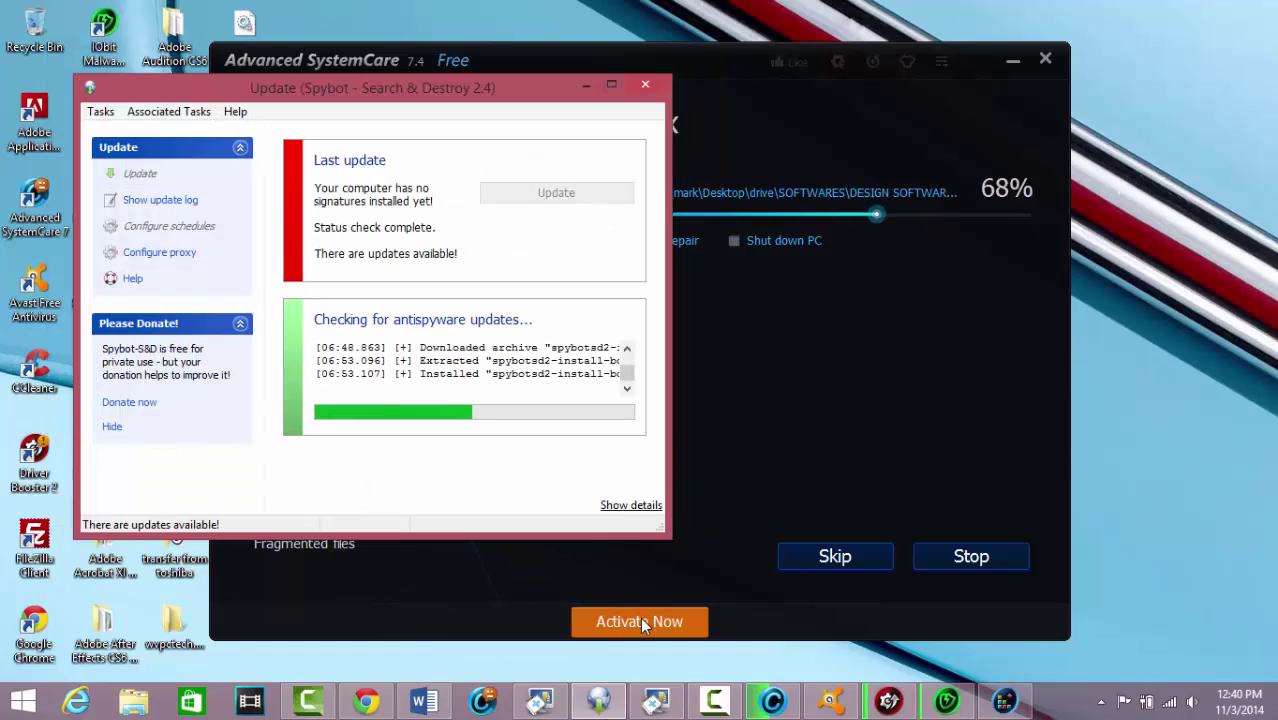
click(541, 702)
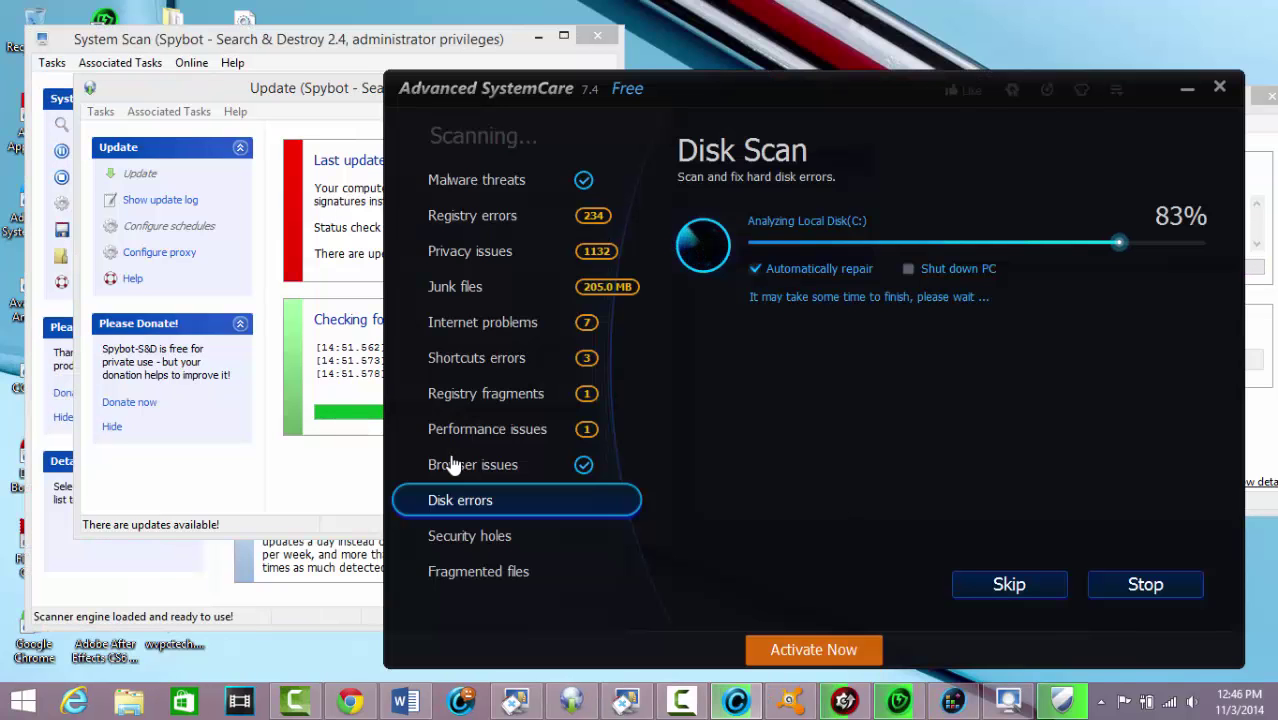
Close Spybot Immunization and minimize the Spybot update window to reveal SystemCare's Disk Scan repair
click(337, 491)
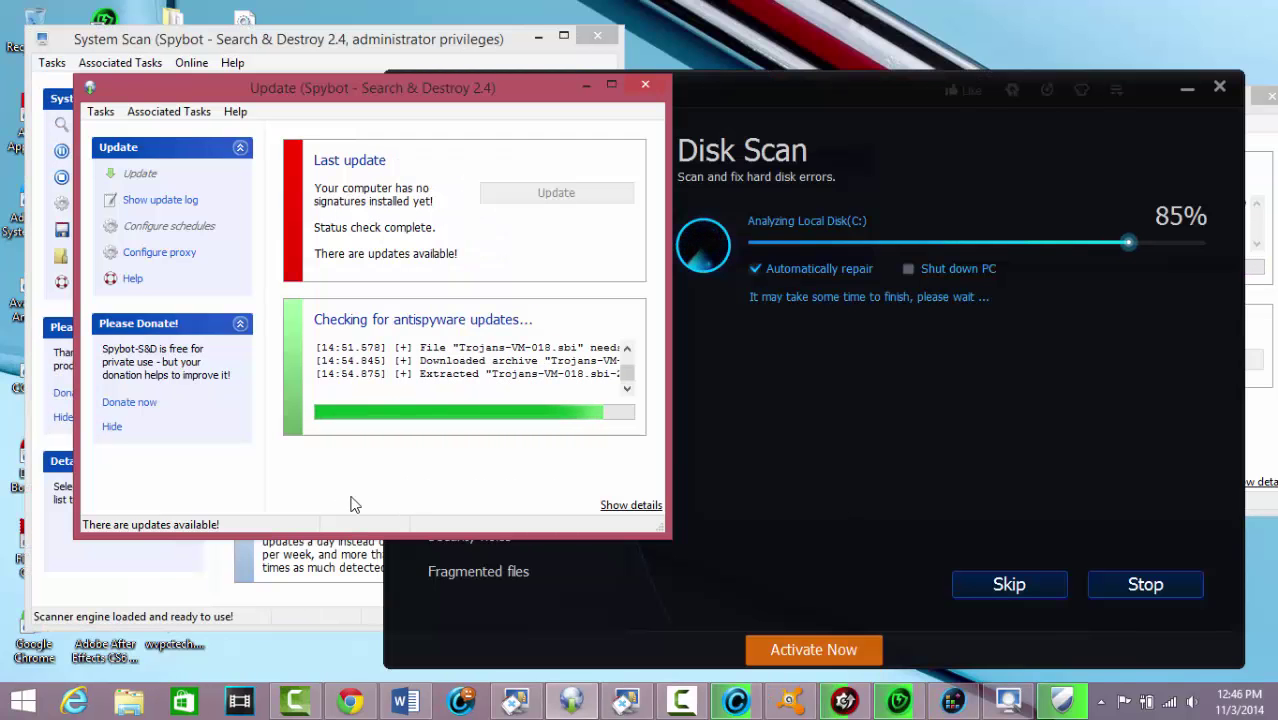
click(924, 490)
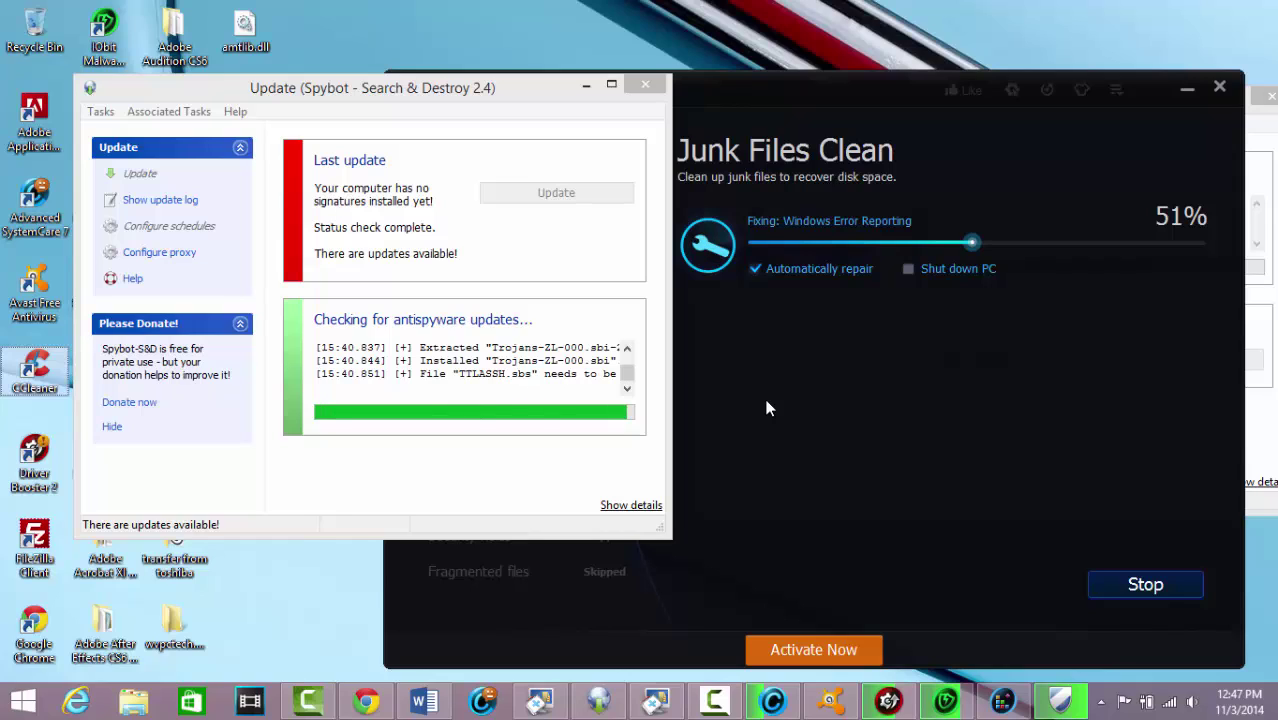
click(857, 451)
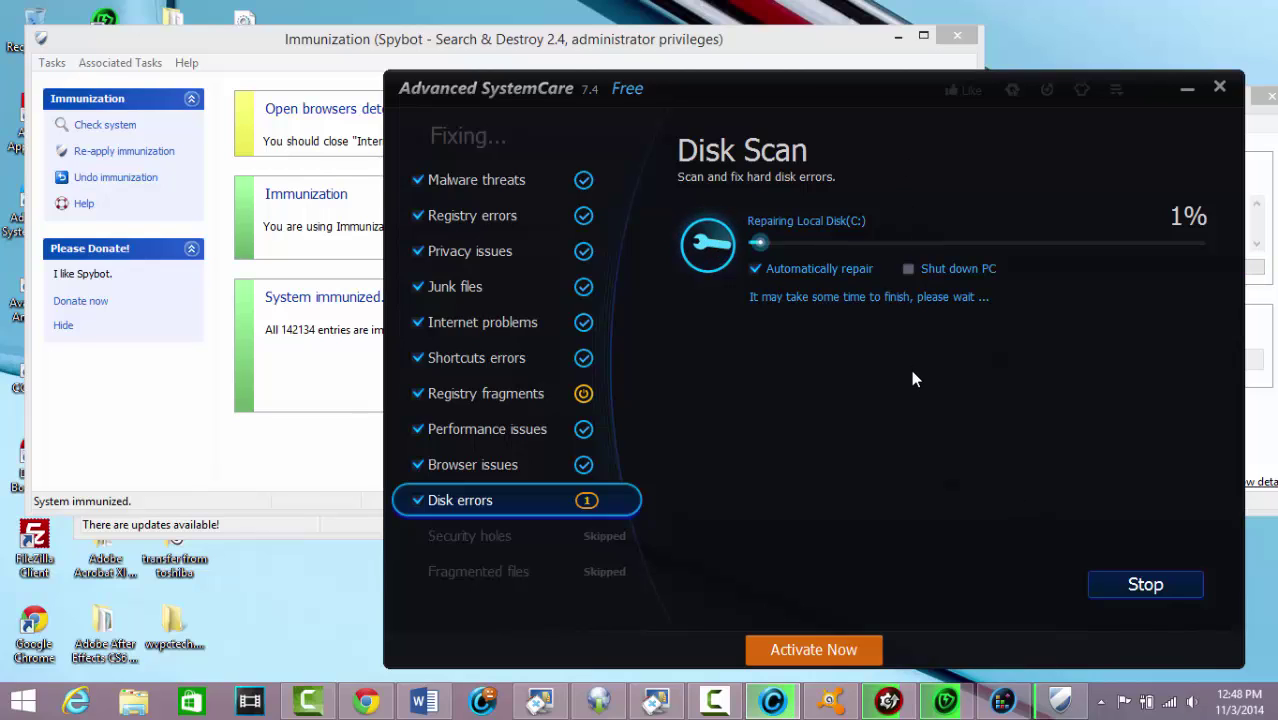
click(283, 478)
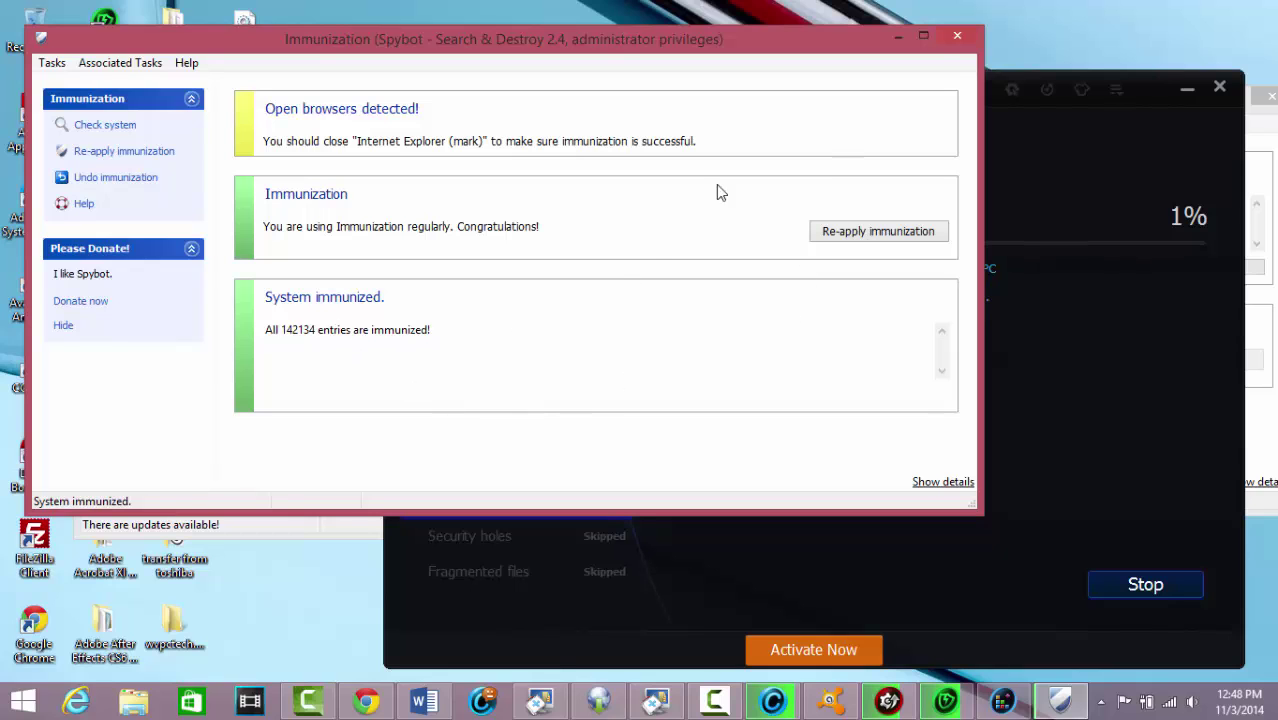
click(953, 37)
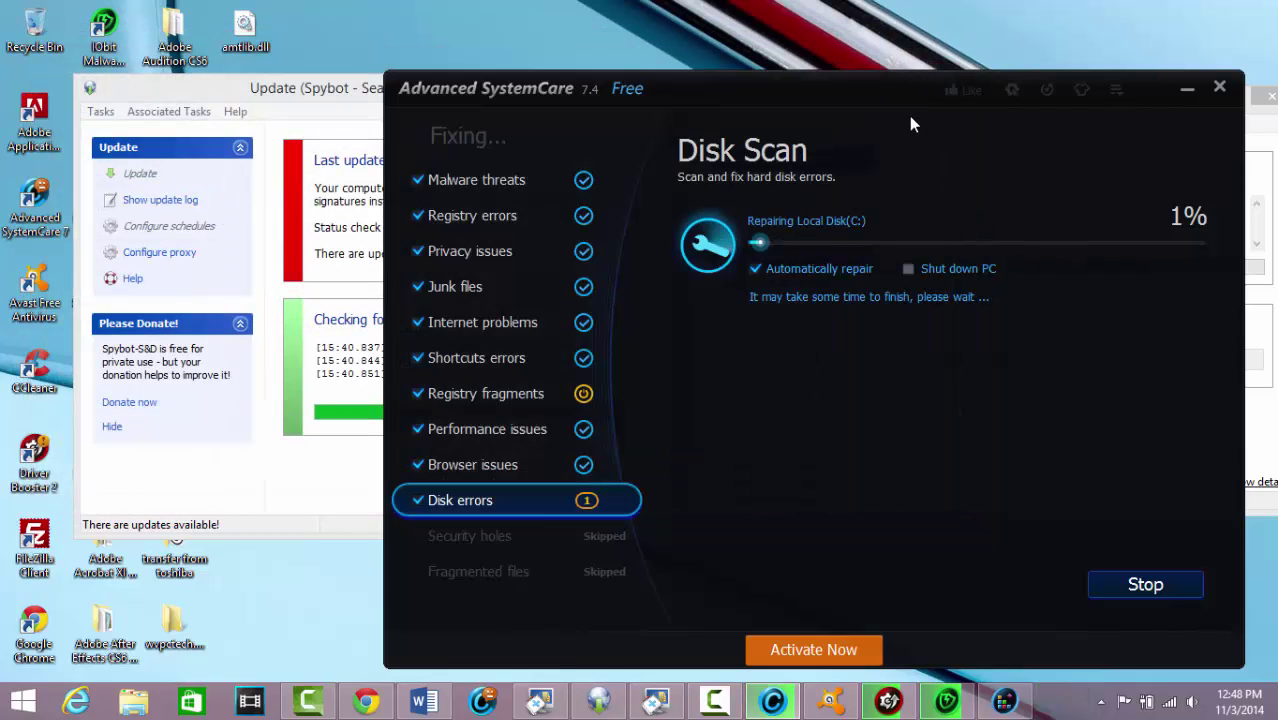
click(340, 408)
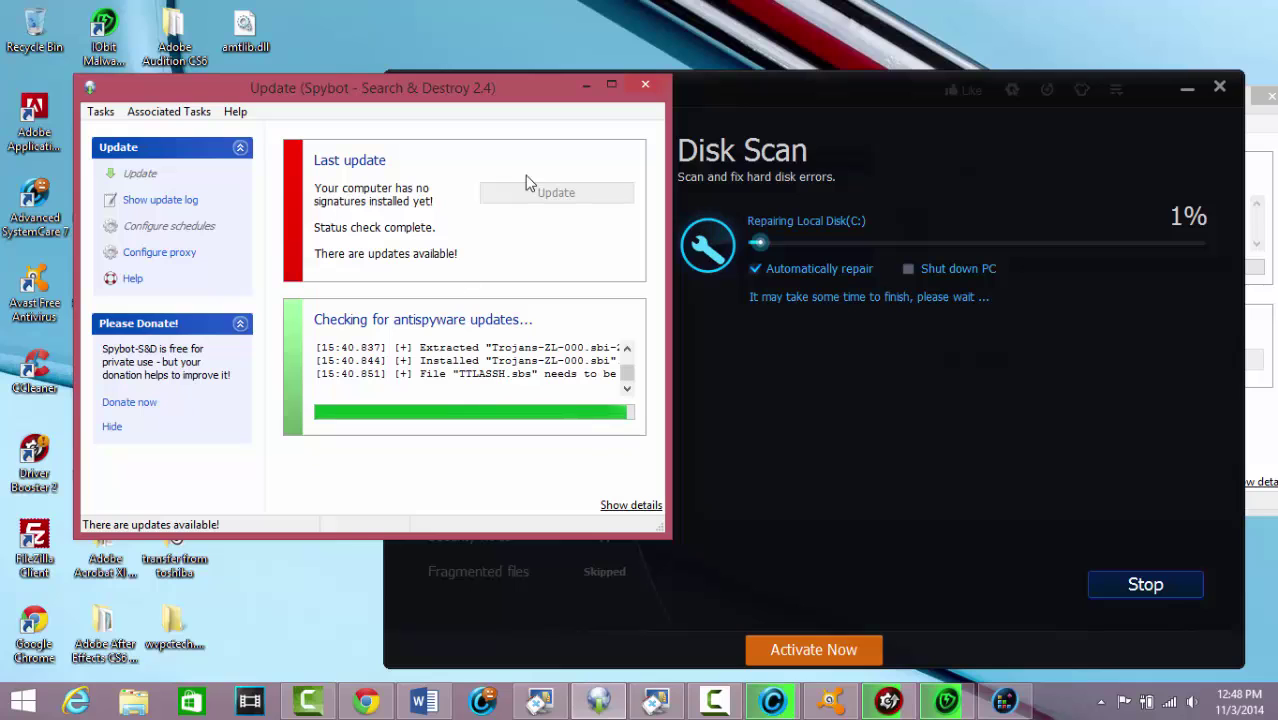
click(587, 87)
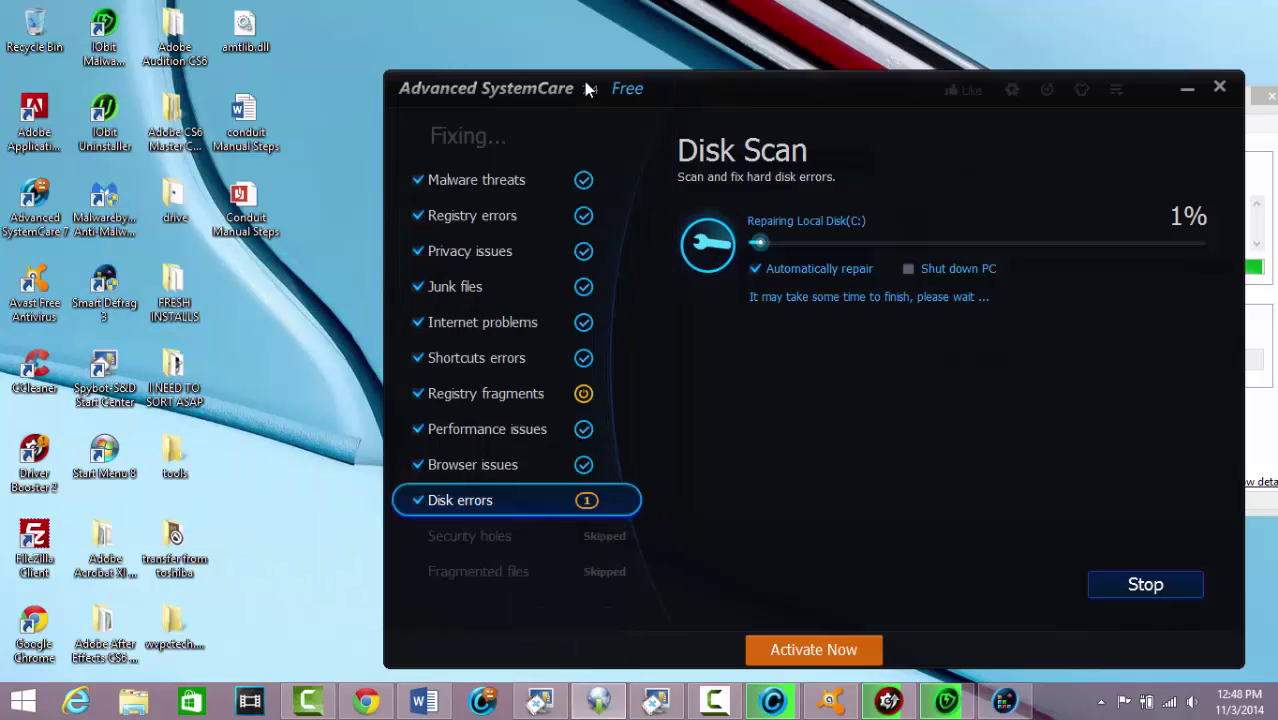
Tick all System items on CCleaner's Windows list and enable Windows Event Logs under Advanced
drag(782, 89, 698, 39)
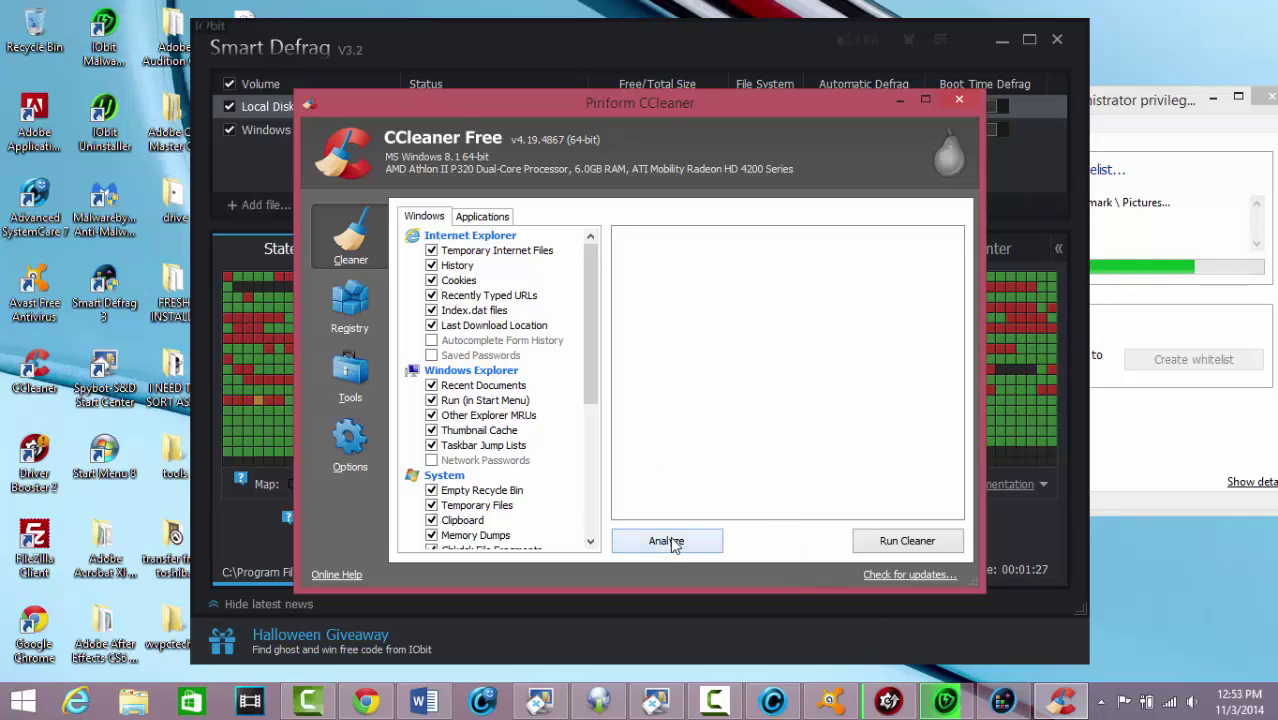
click(591, 388)
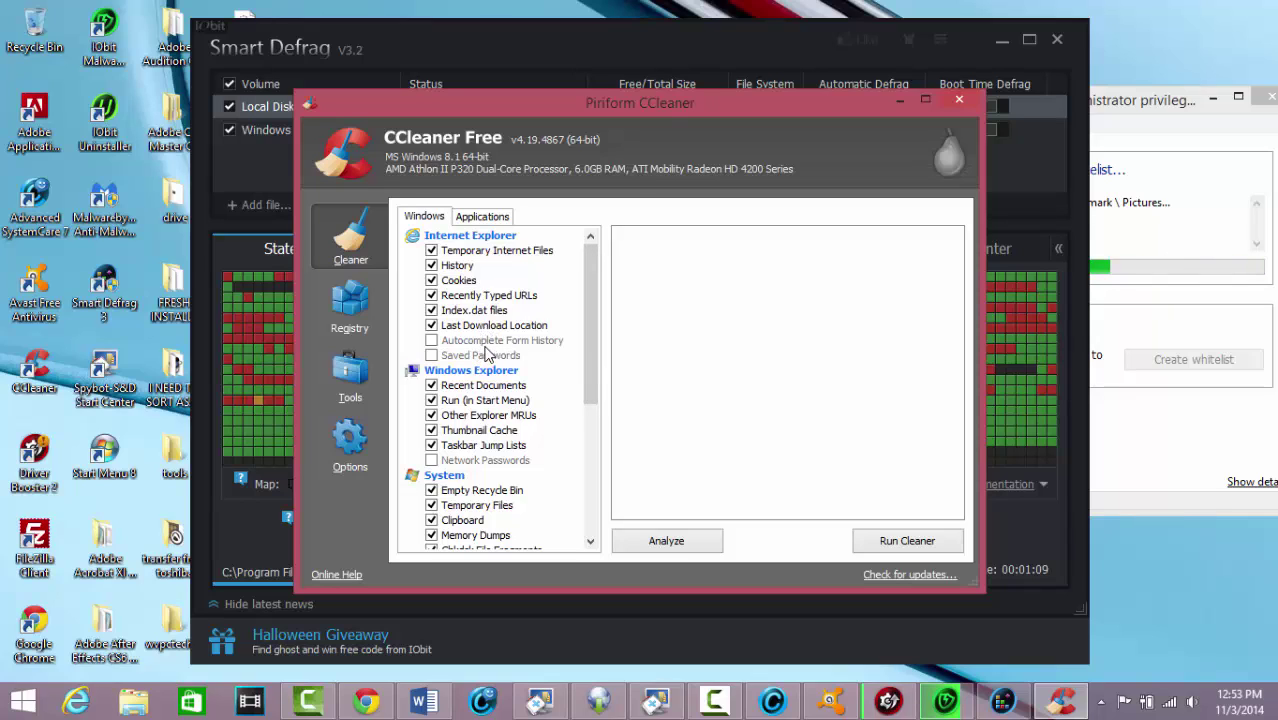
drag(586, 342, 580, 438)
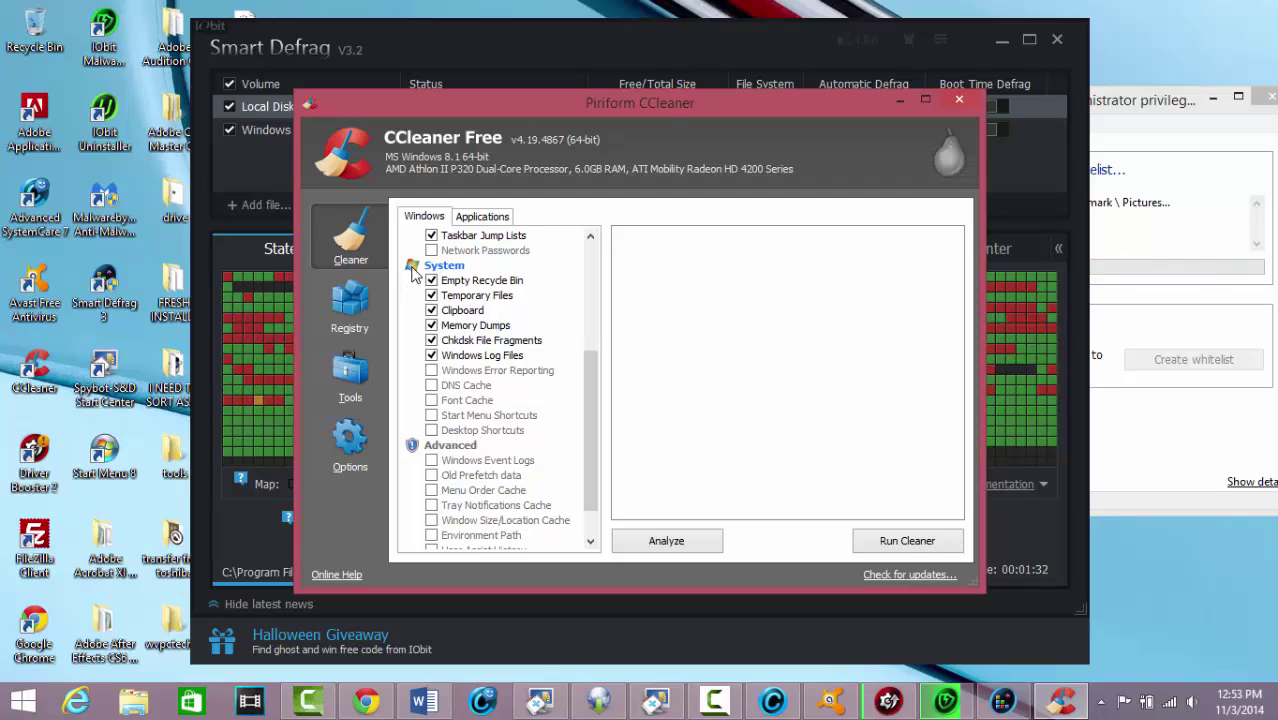
click(413, 268)
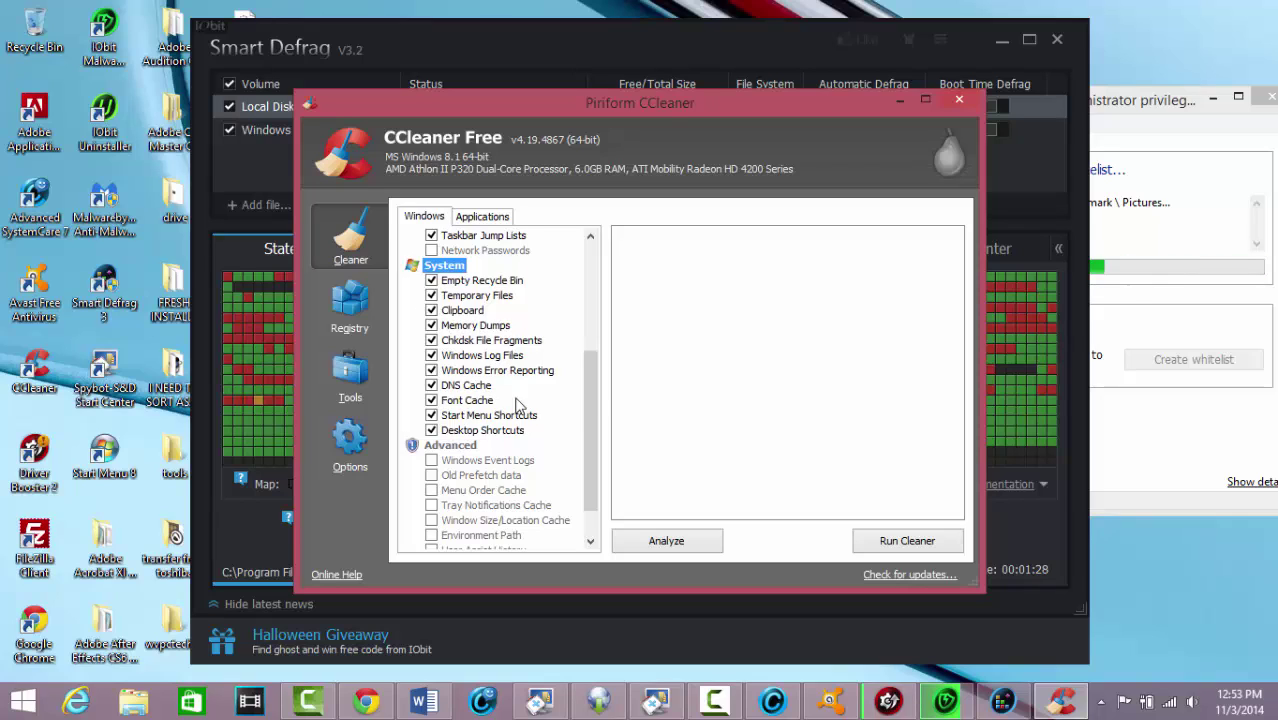
scroll(598, 423, down, 1)
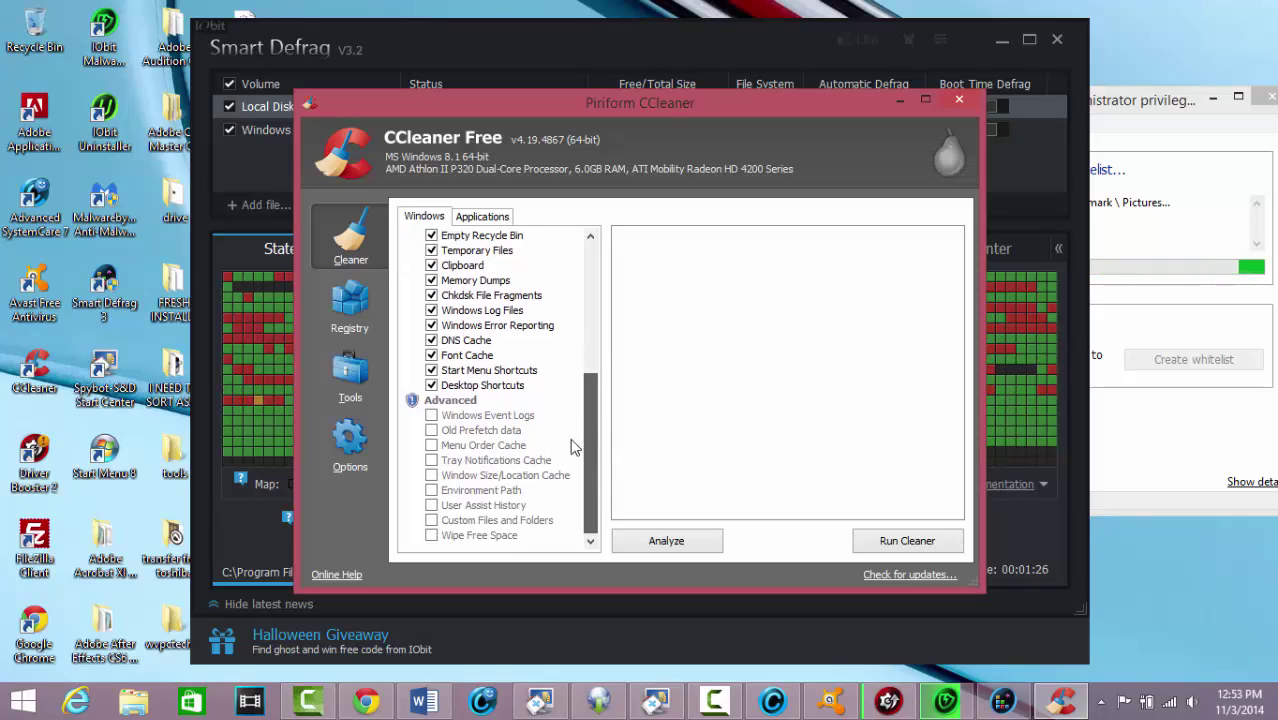
click(411, 400)
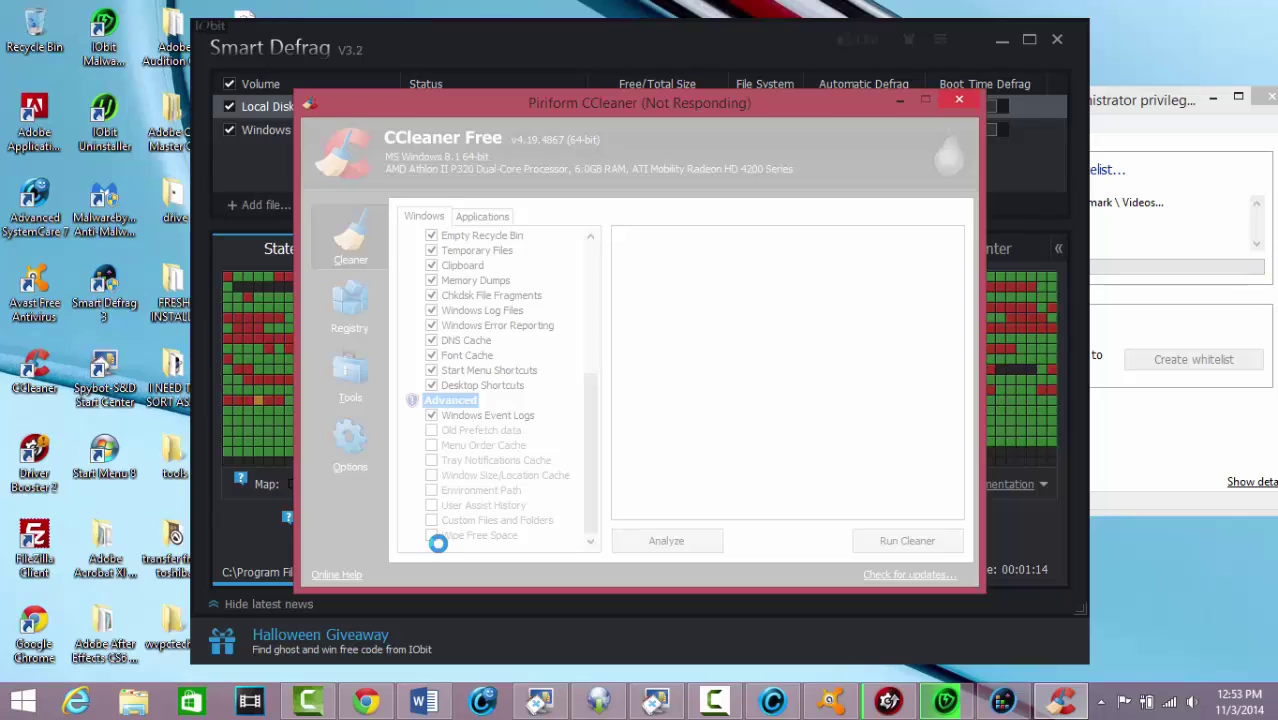
Minimize Smart Defrag and Word so only CCleaner stays in front
click(1003, 701)
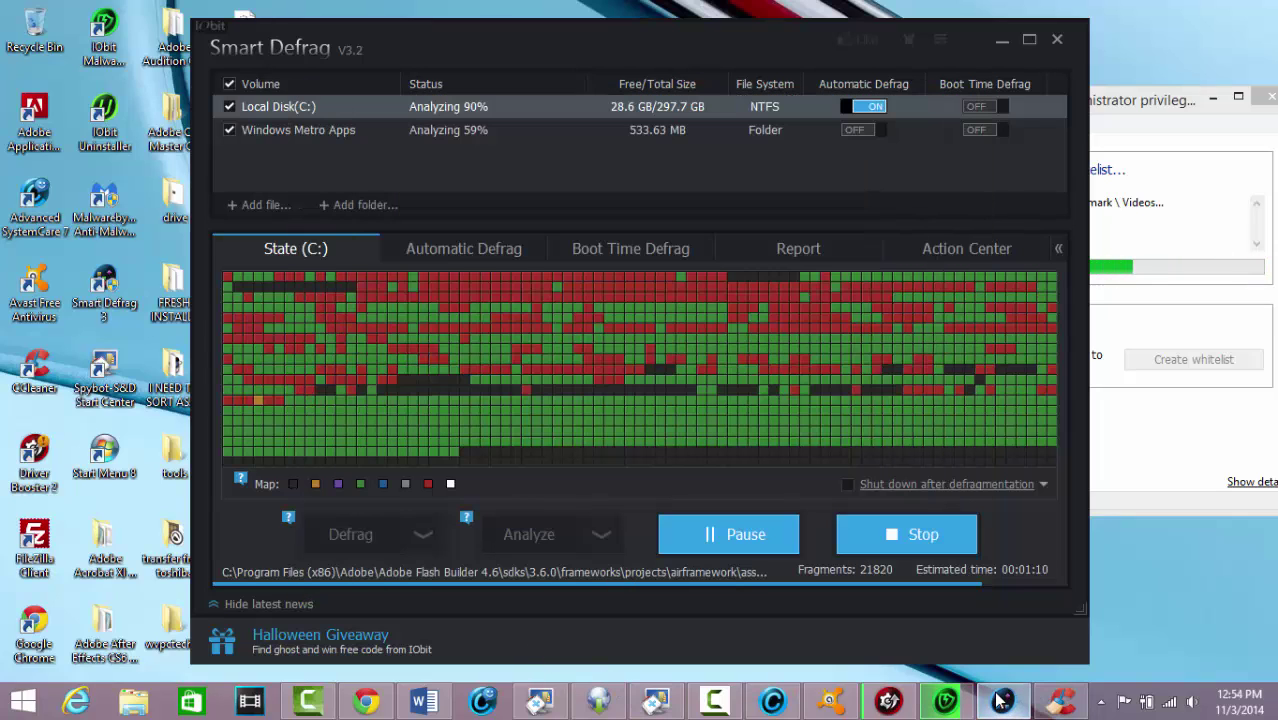
click(1002, 41)
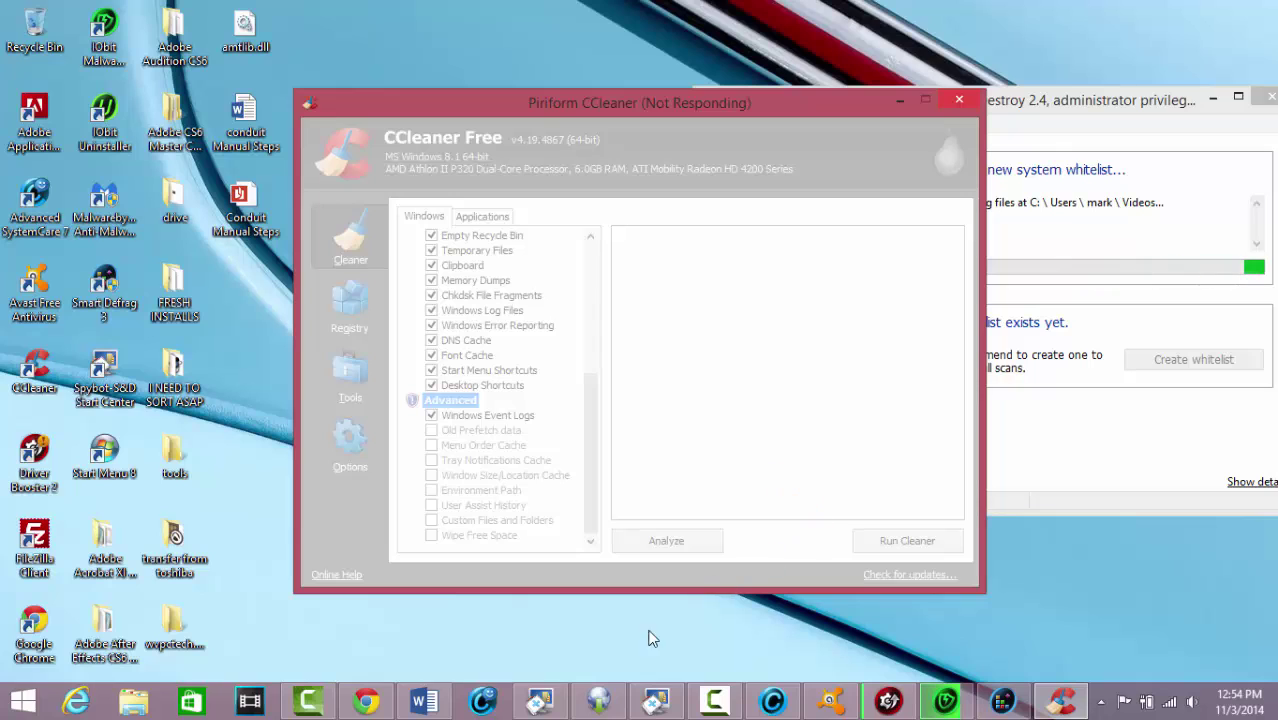
click(422, 705)
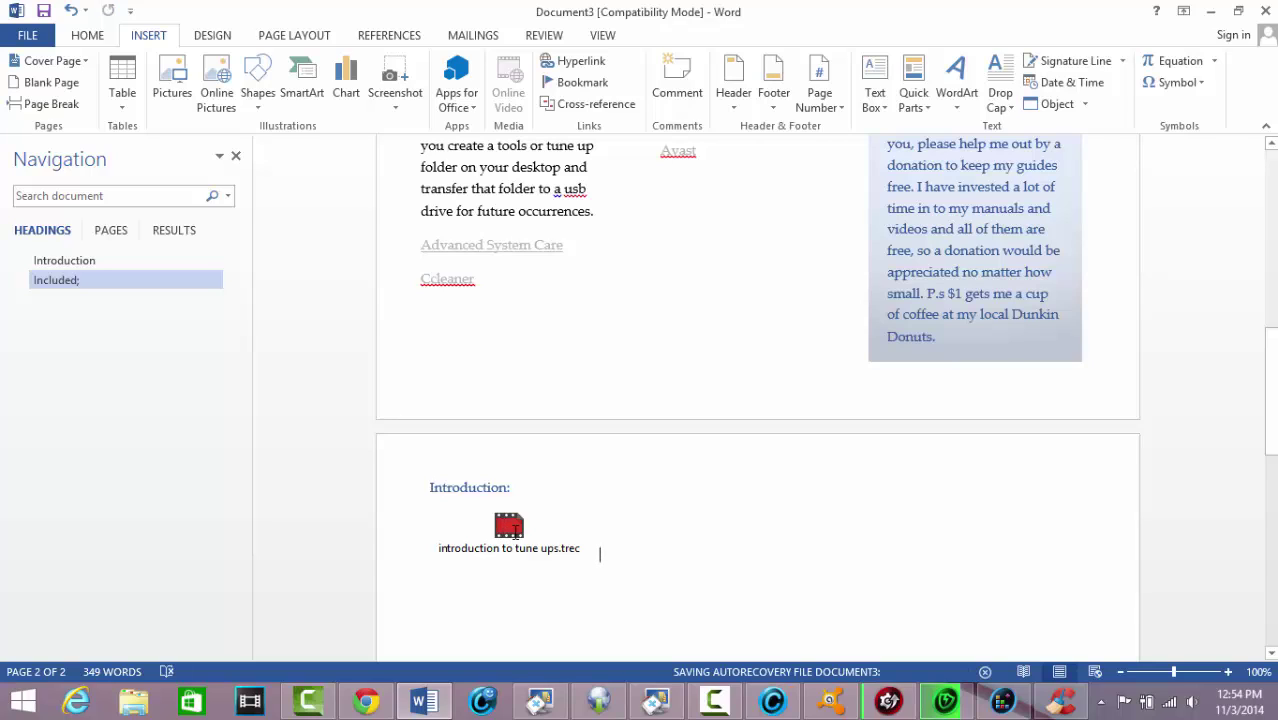
click(1212, 10)
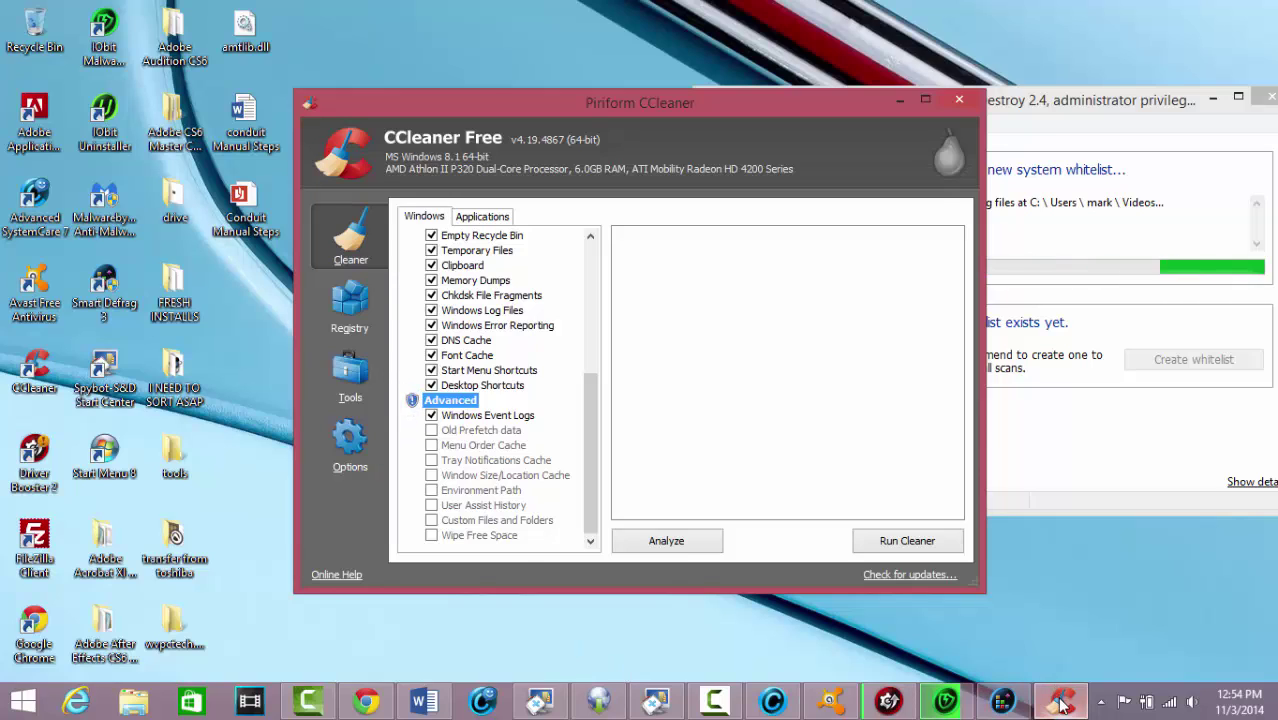
mouse_move(993, 708)
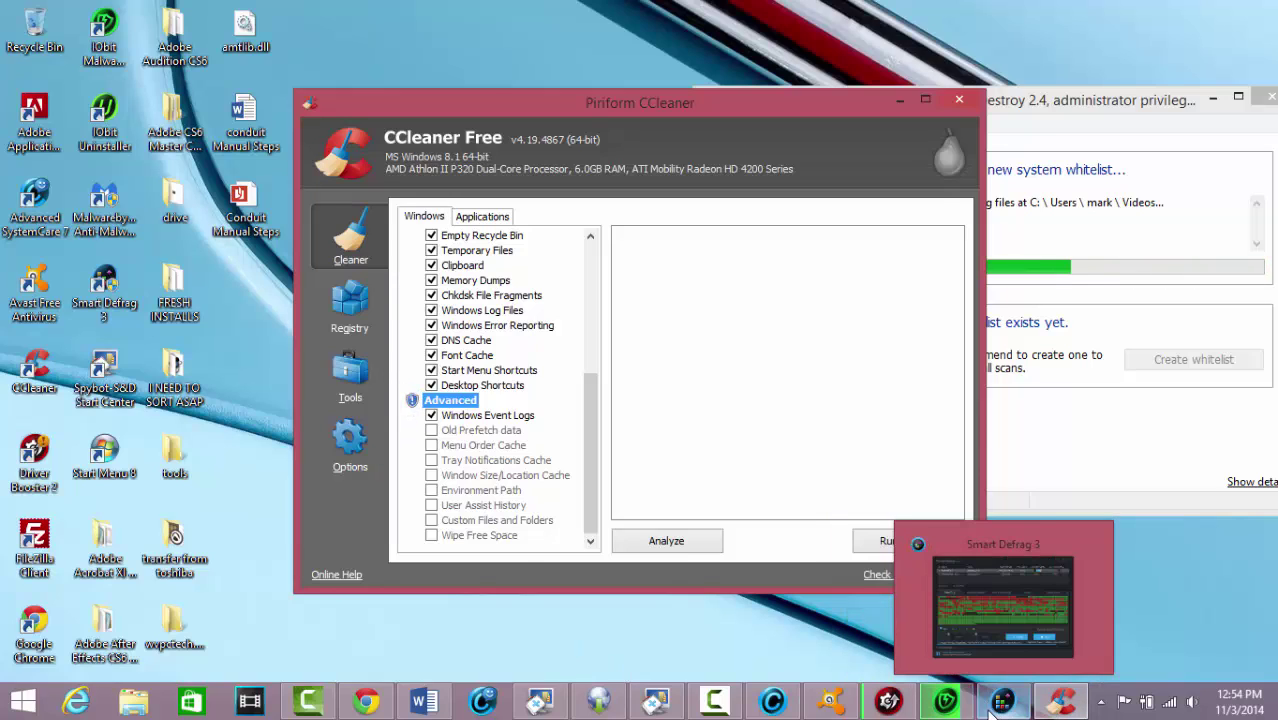
mouse_move(886, 703)
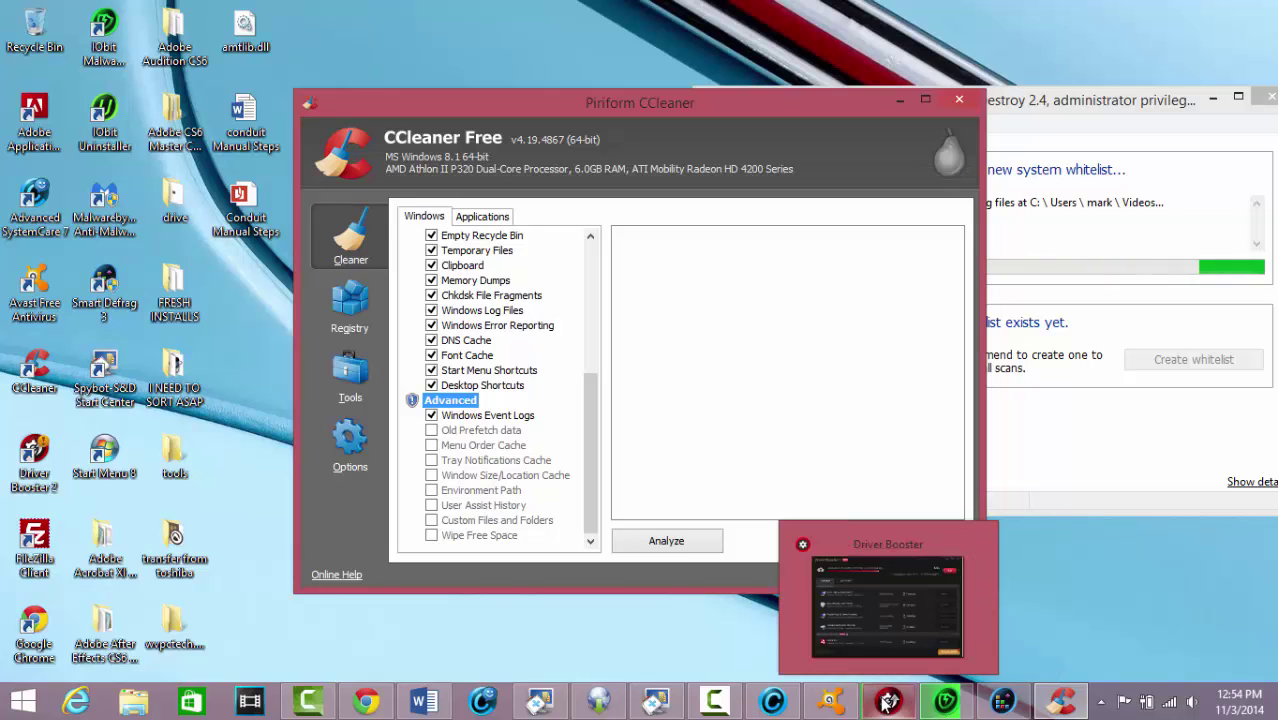
Close Chrome's Insert a movie and Office Blogs tabs, minimize Chrome, and return to Word
click(378, 668)
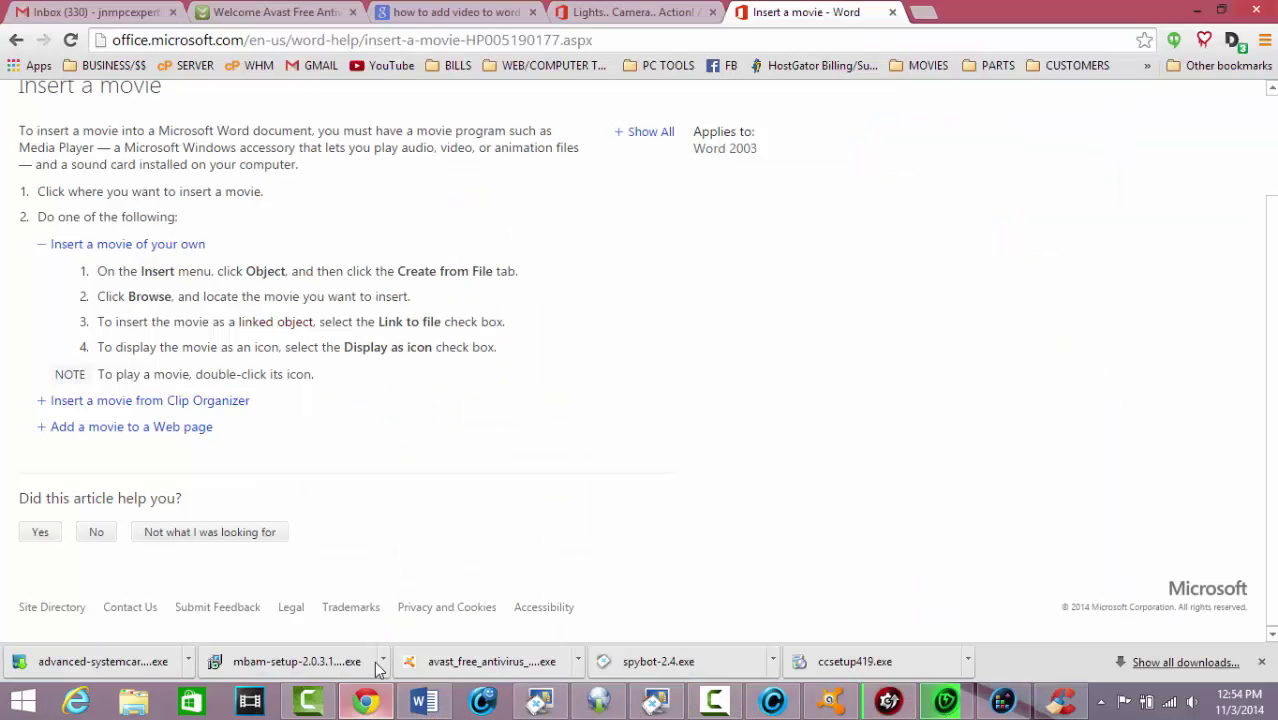
click(892, 13)
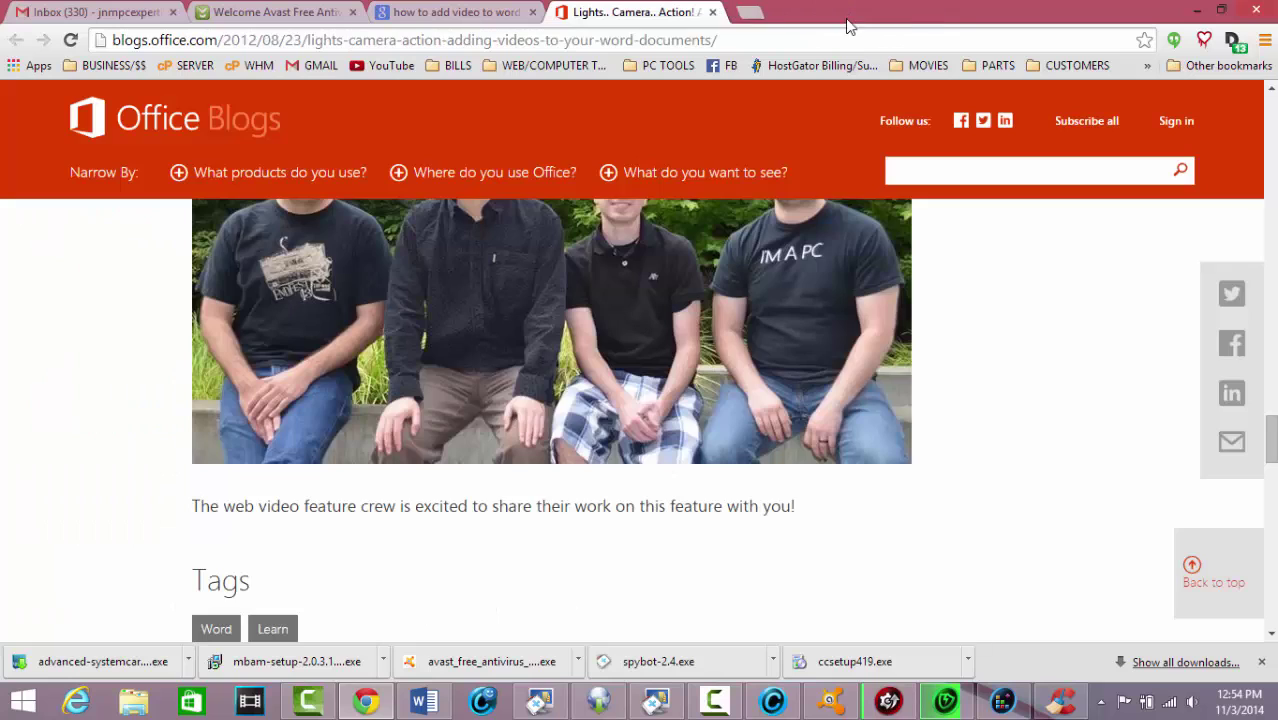
click(712, 12)
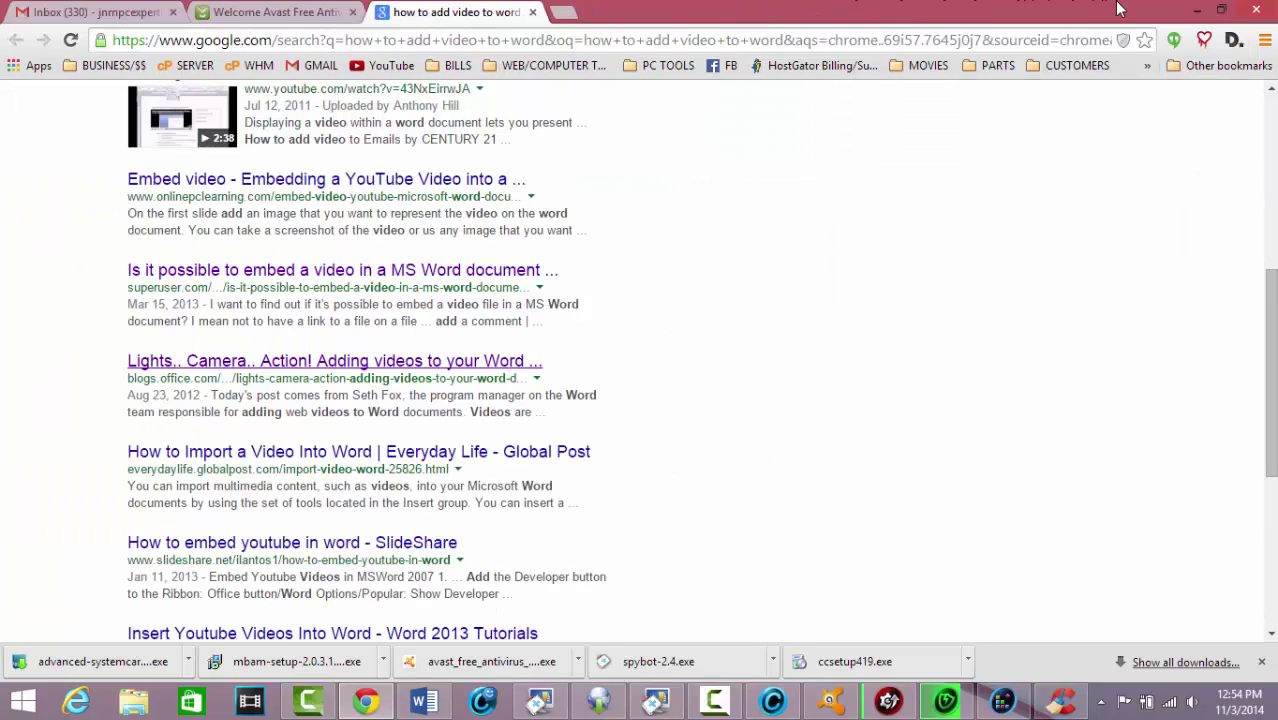
click(1201, 12)
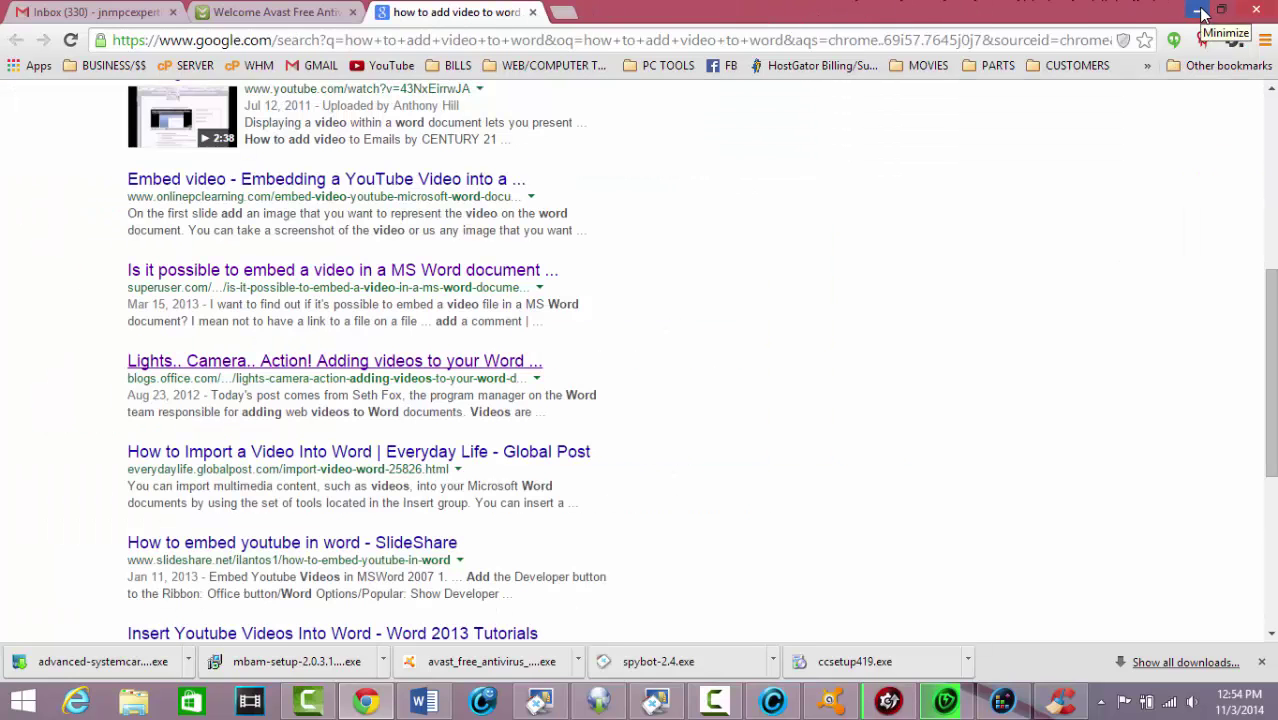
click(424, 701)
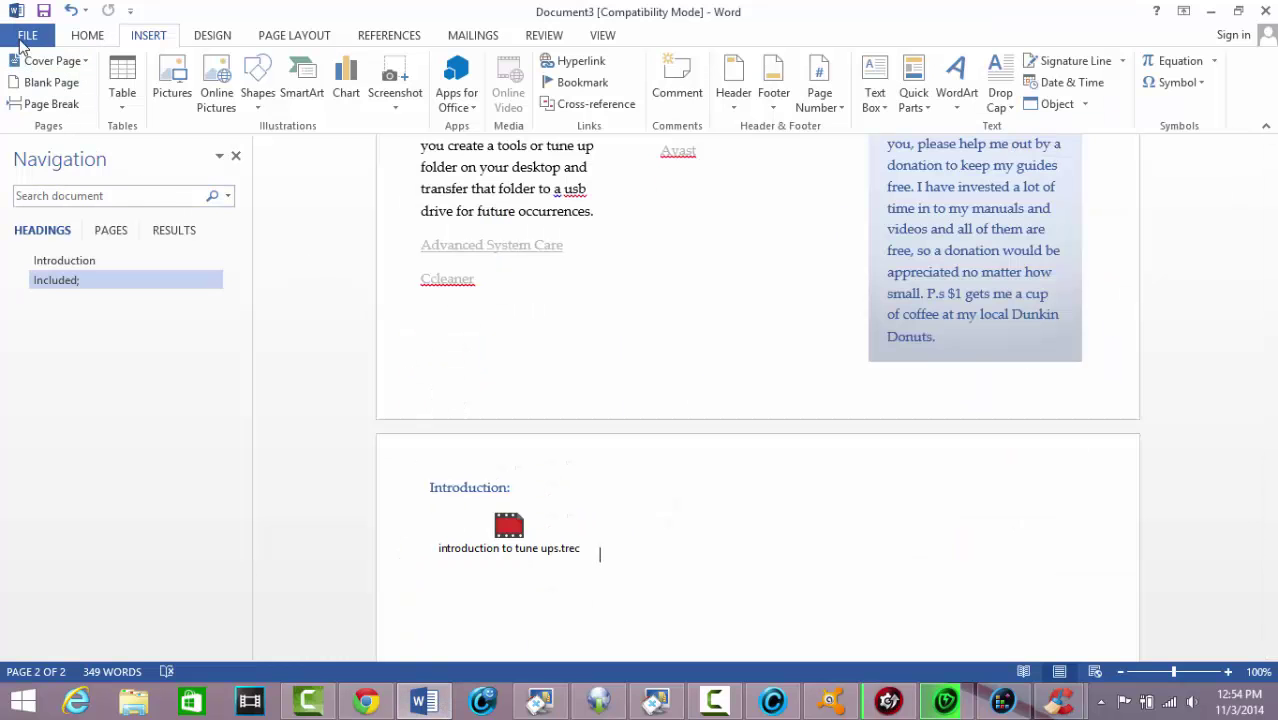
Delete the embedded introduction to tune ups.trec video object from the document
click(27, 35)
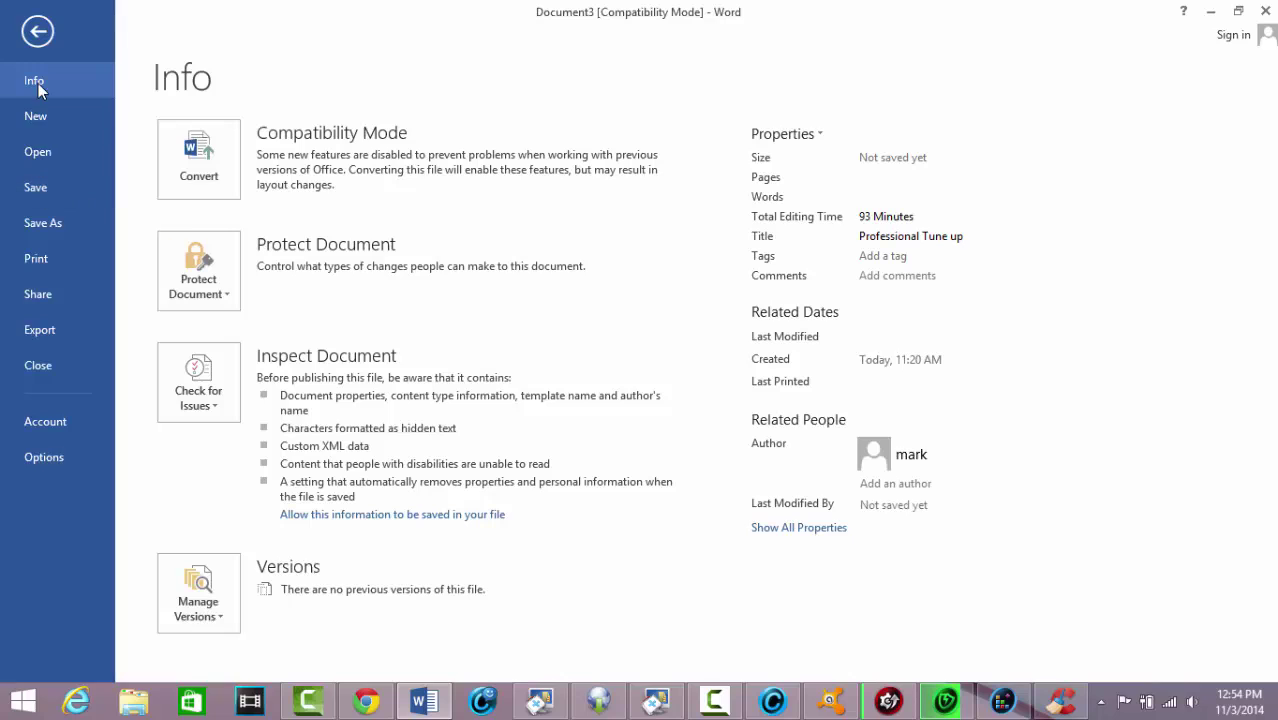
click(38, 32)
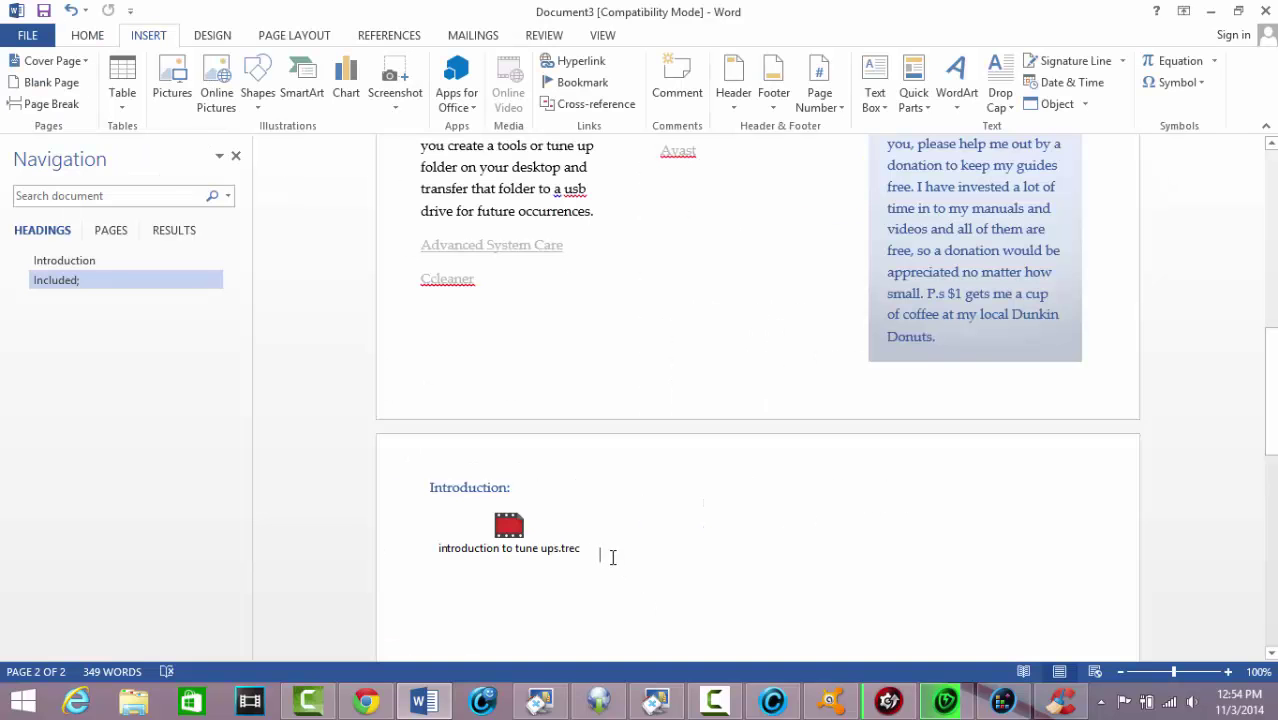
click(500, 522)
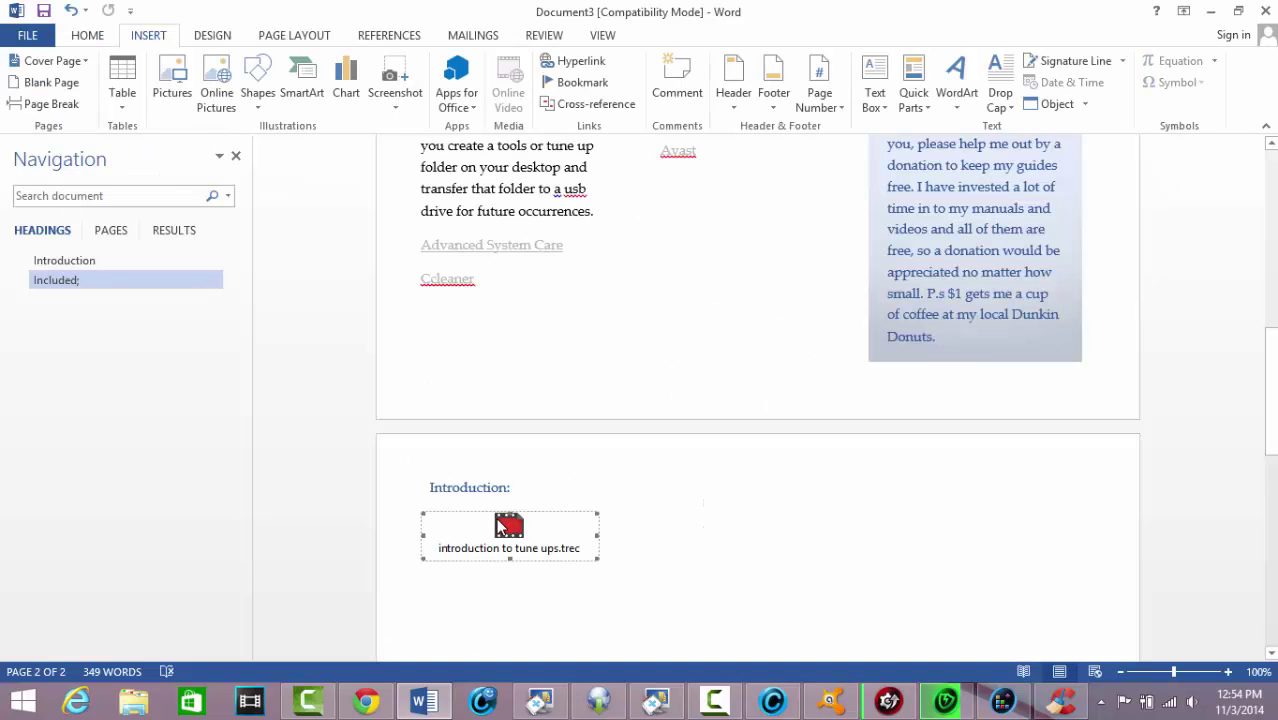
key(Delete)
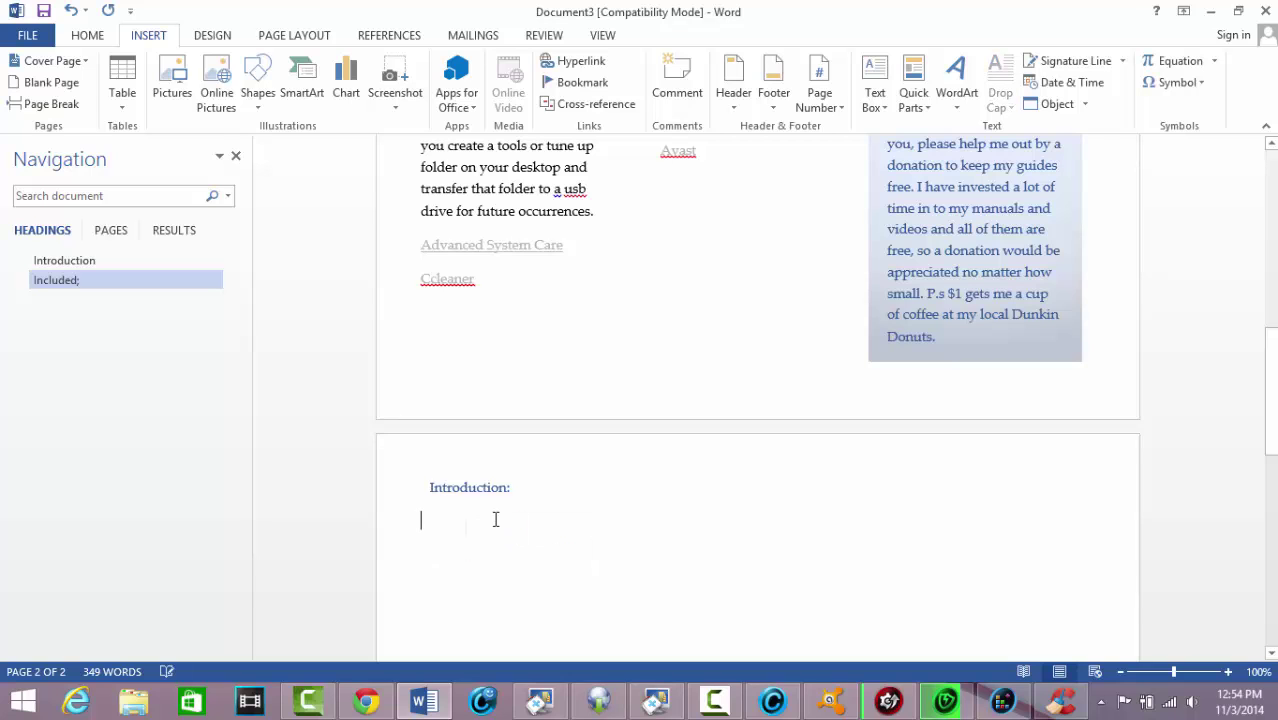
In Save As, browse to the tools folder on the Desktop
click(28, 36)
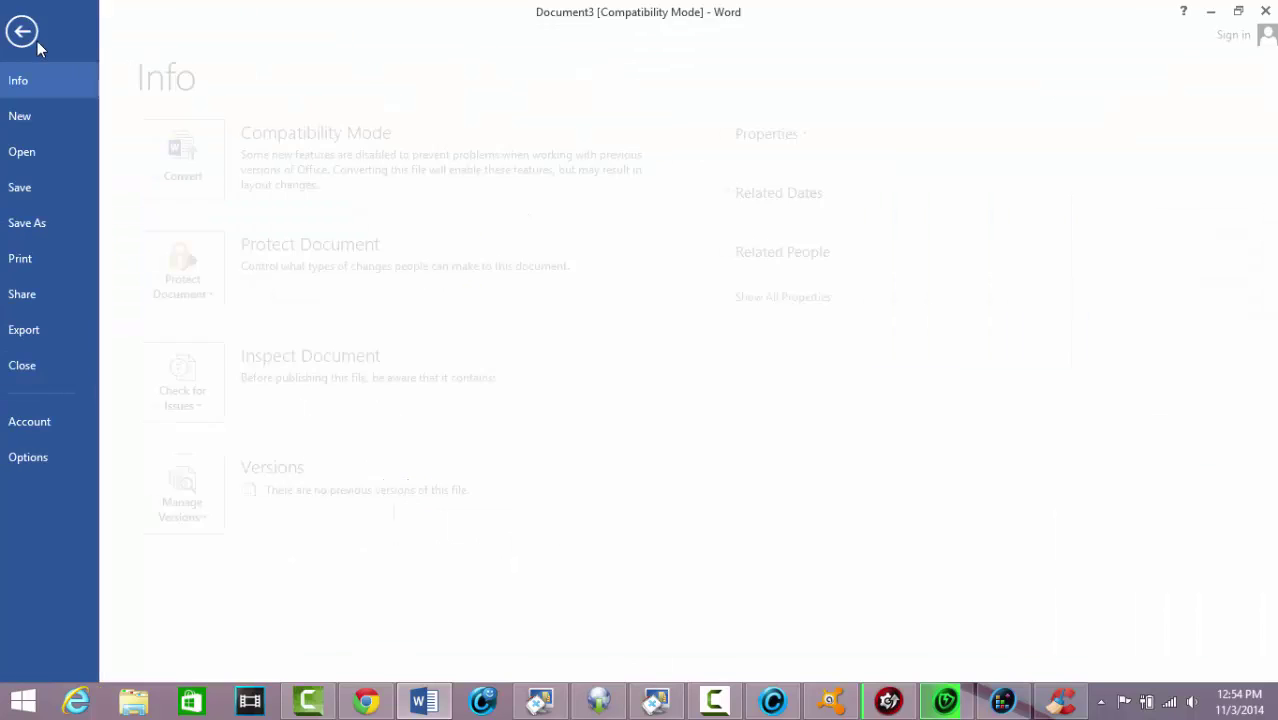
click(32, 221)
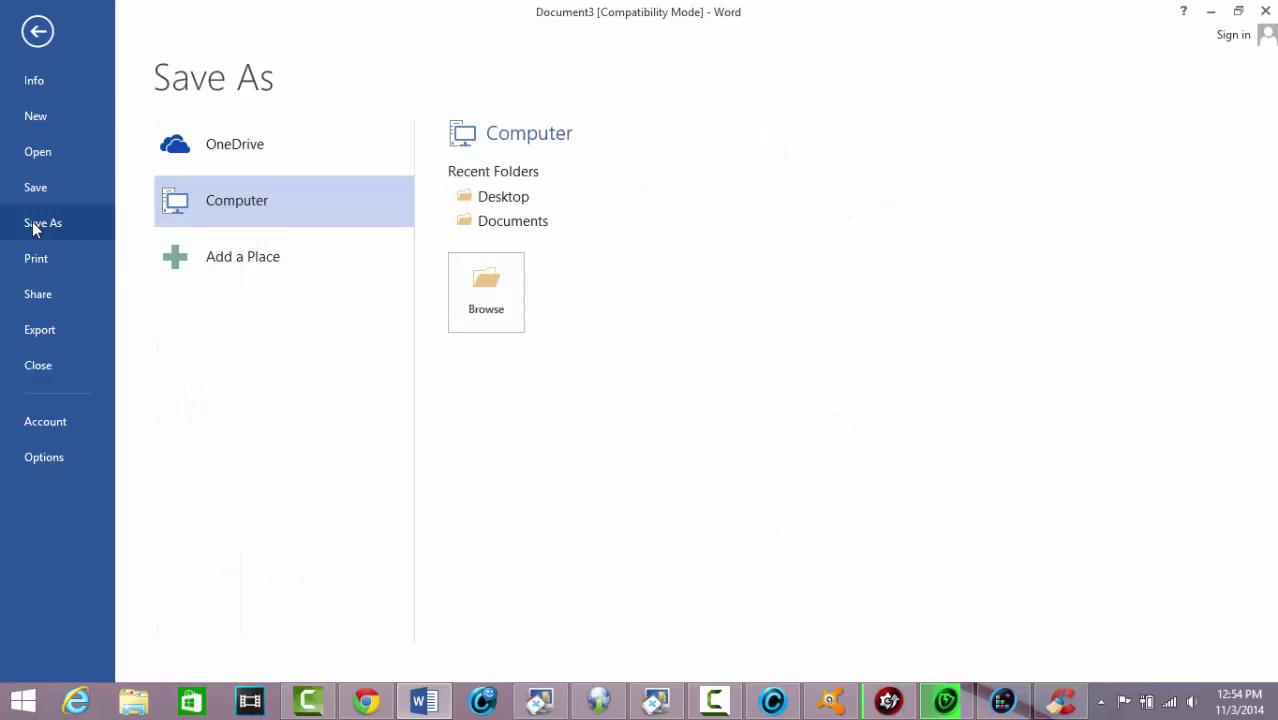
click(494, 284)
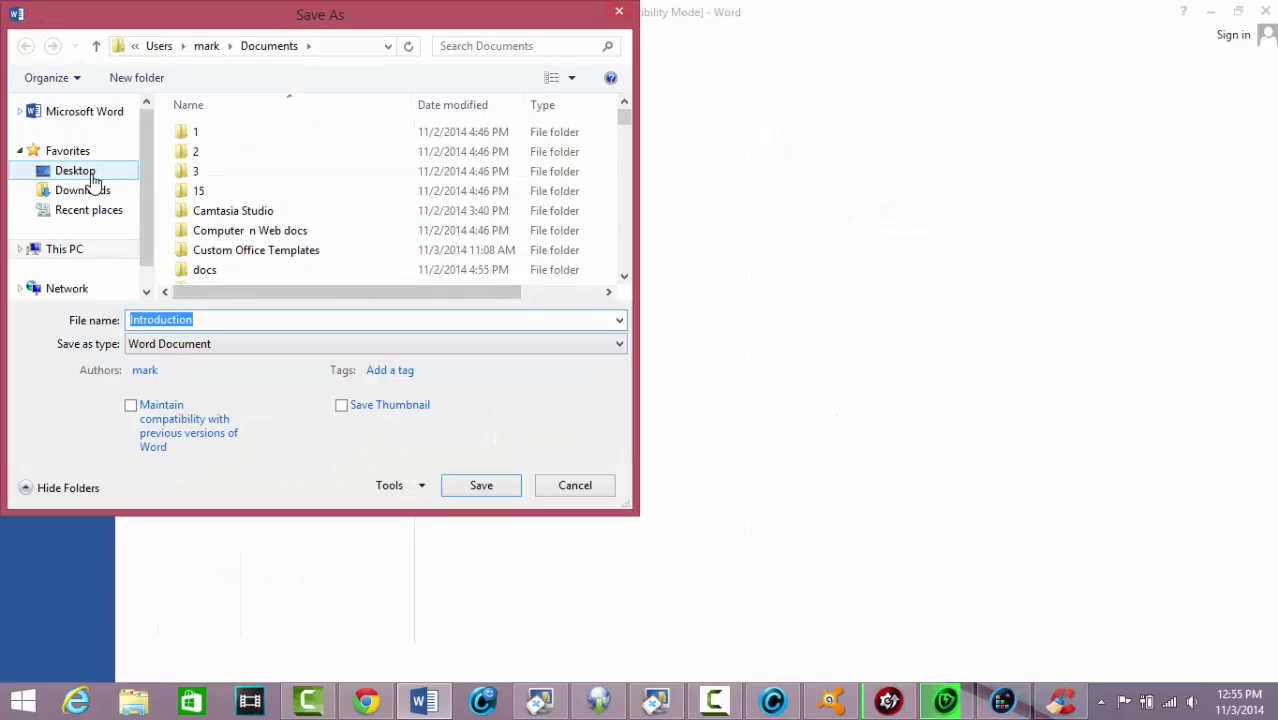
click(90, 176)
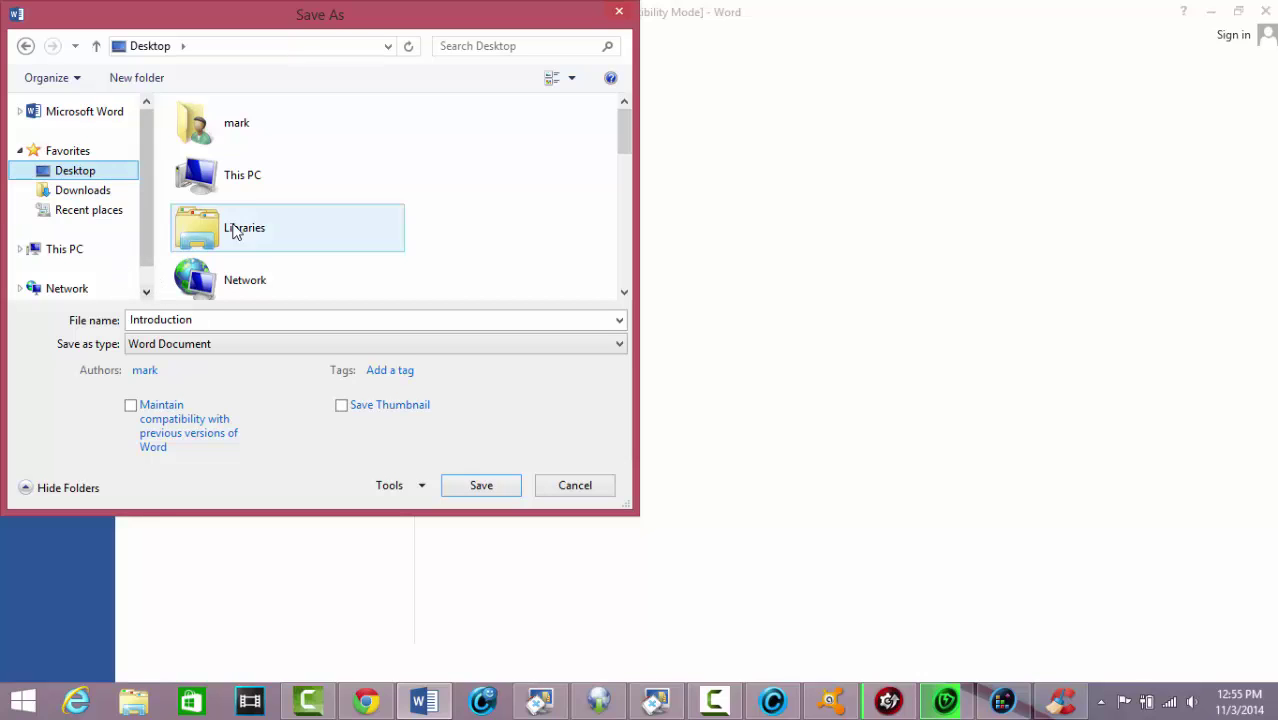
click(376, 188)
scroll(378, 195, down, 3)
scroll(380, 205, down, 5)
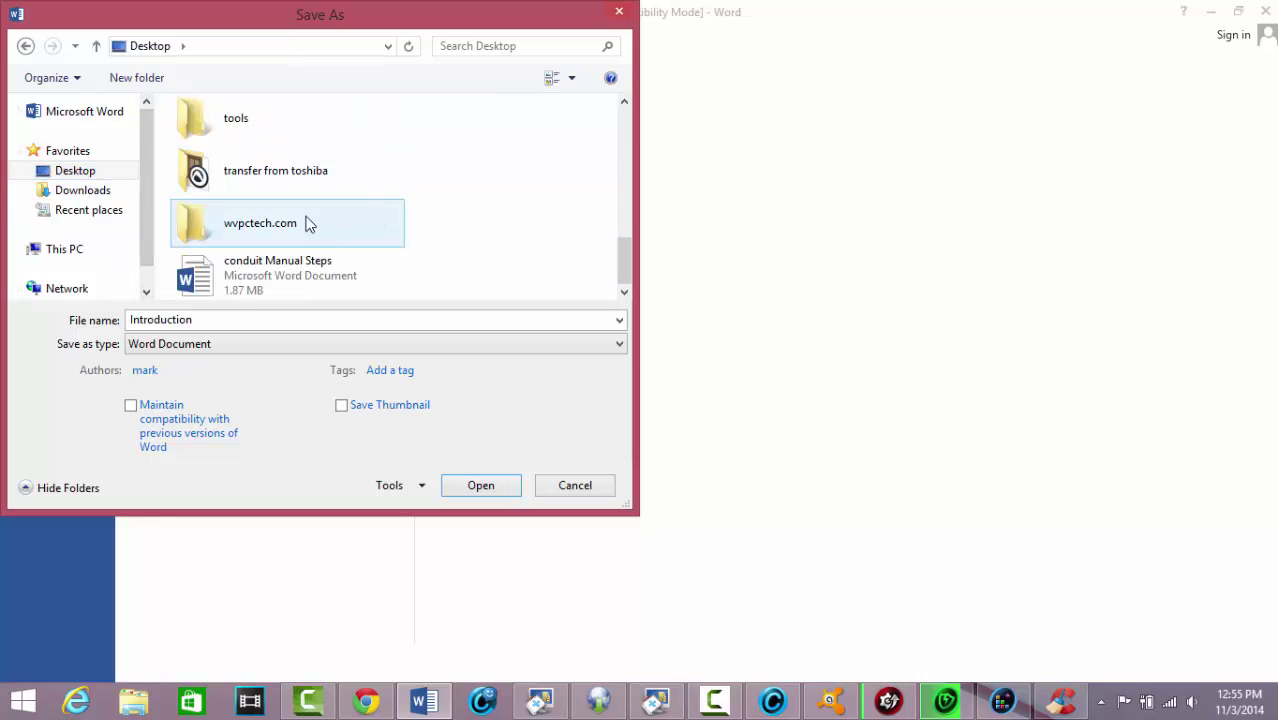
double_click(244, 122)
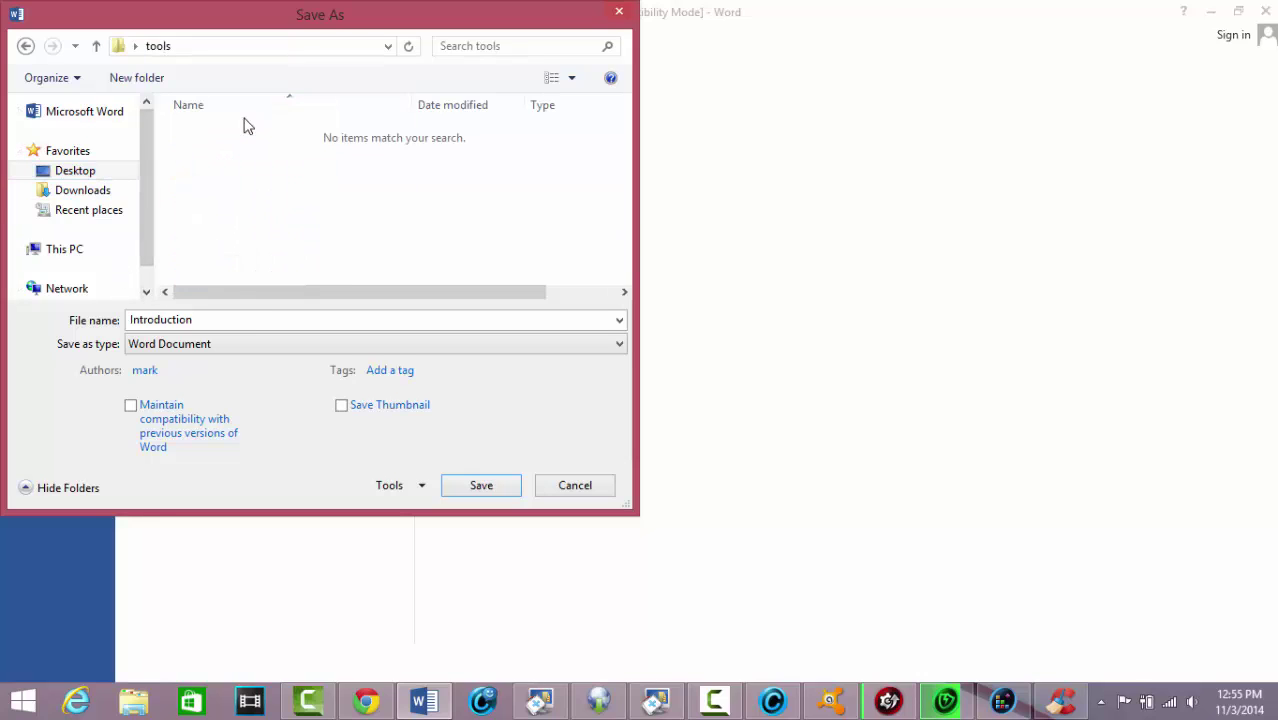
Save the document as Introduction in PDF format
click(280, 340)
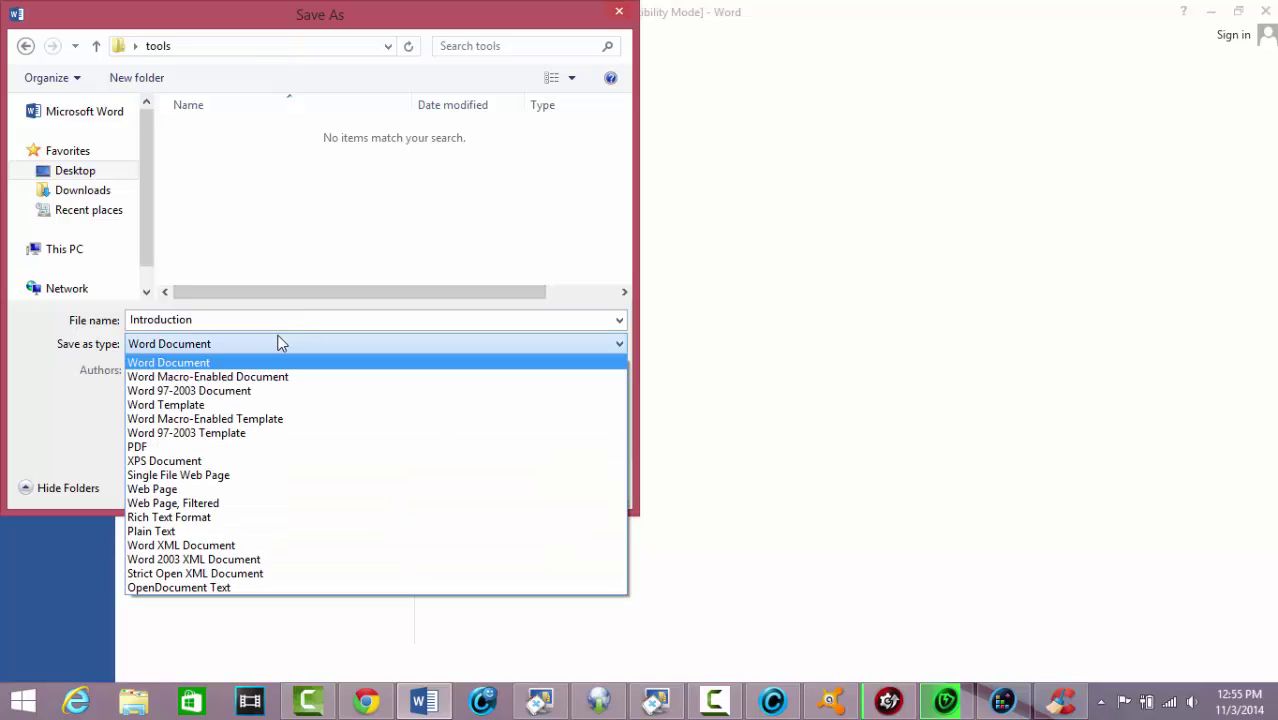
click(190, 447)
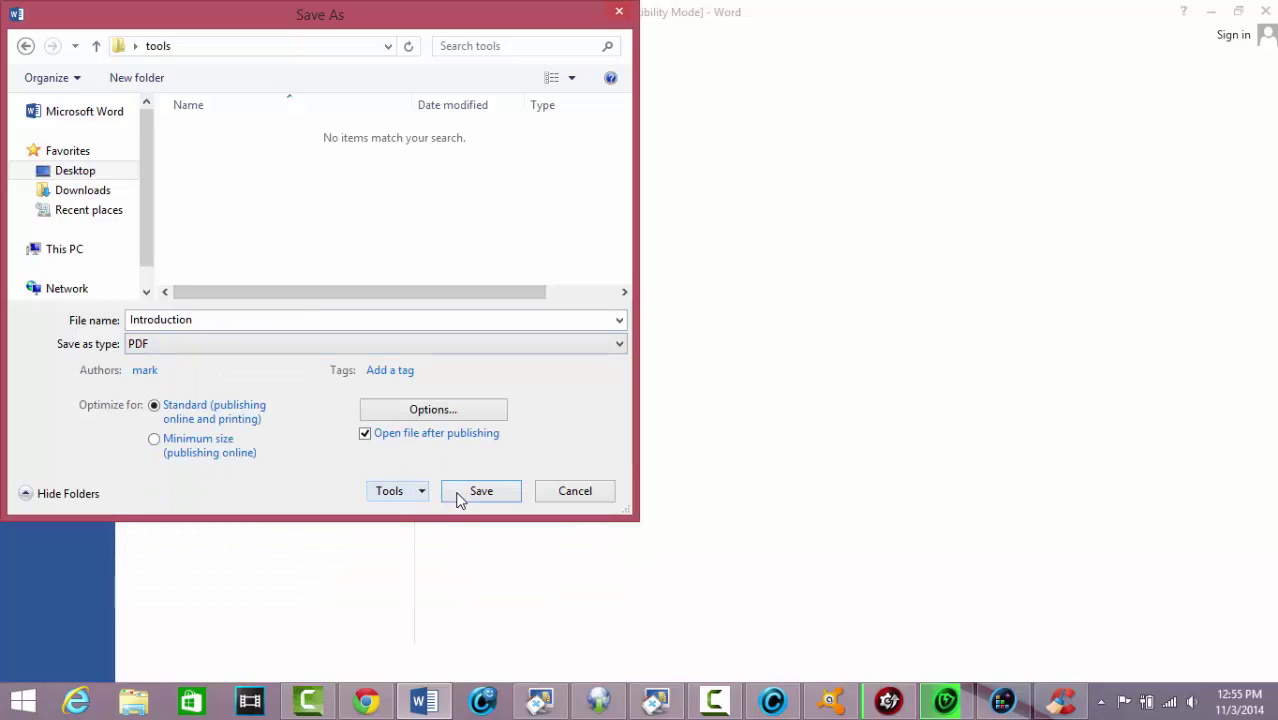
click(481, 491)
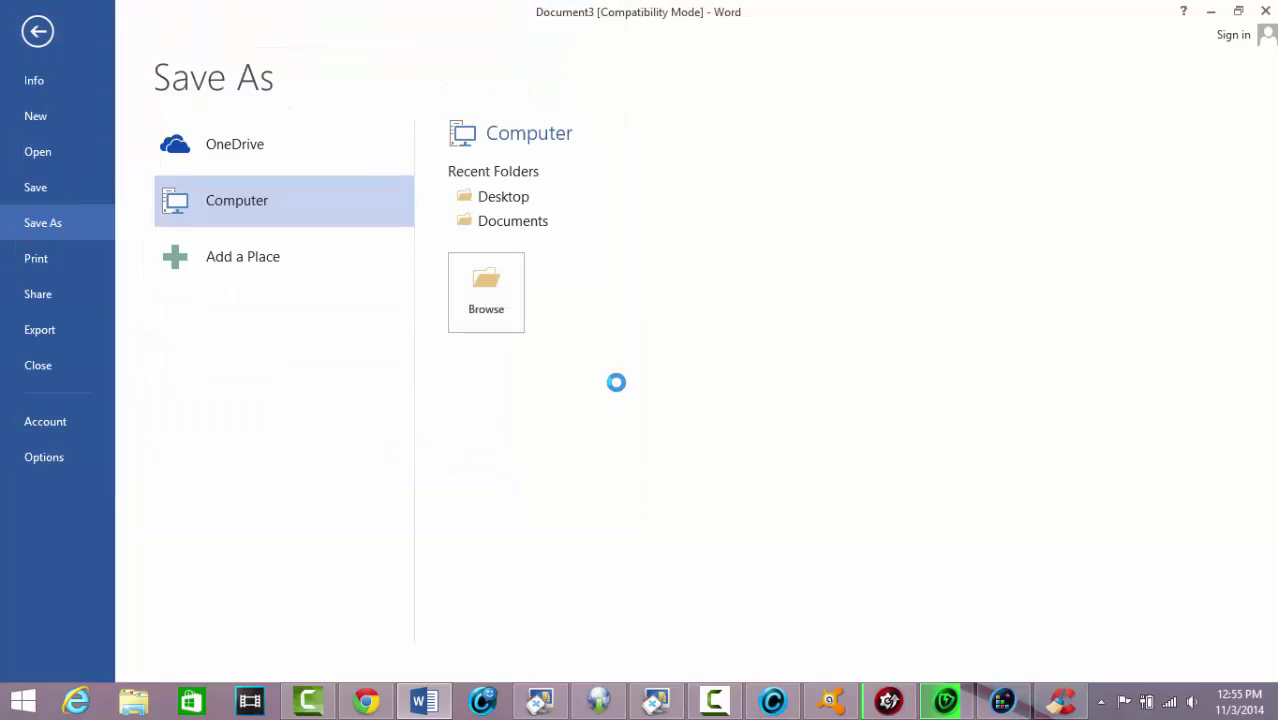
click(1062, 700)
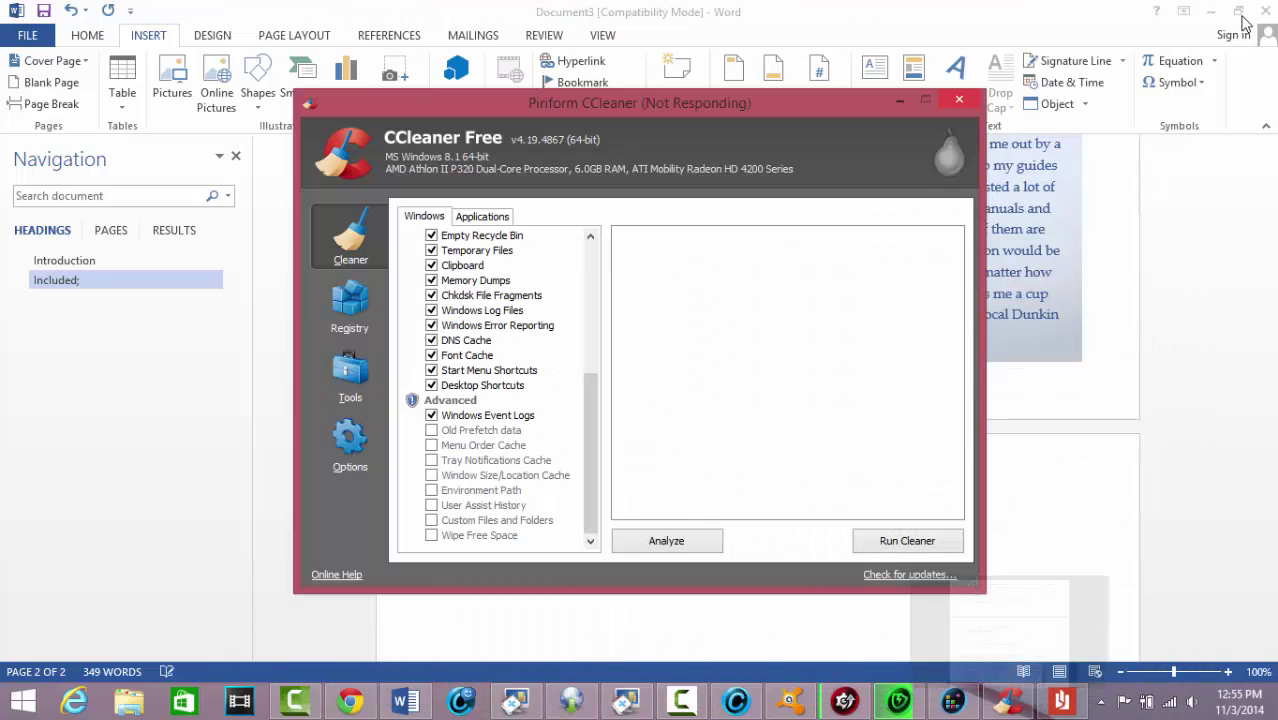
Tick Menu Order Cache, Tray Notifications Cache, Window Size/Location Cache and the other Advanced items, accepting each warning
click(1238, 16)
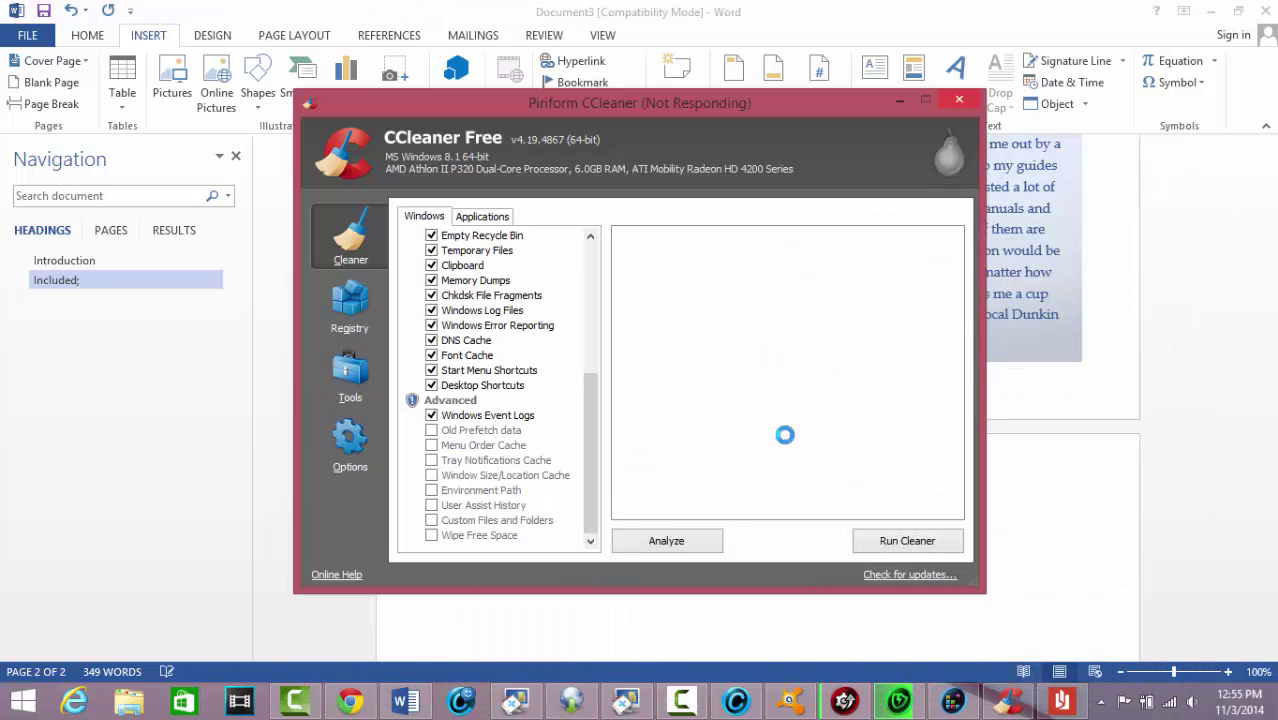
mouse_move(671, 701)
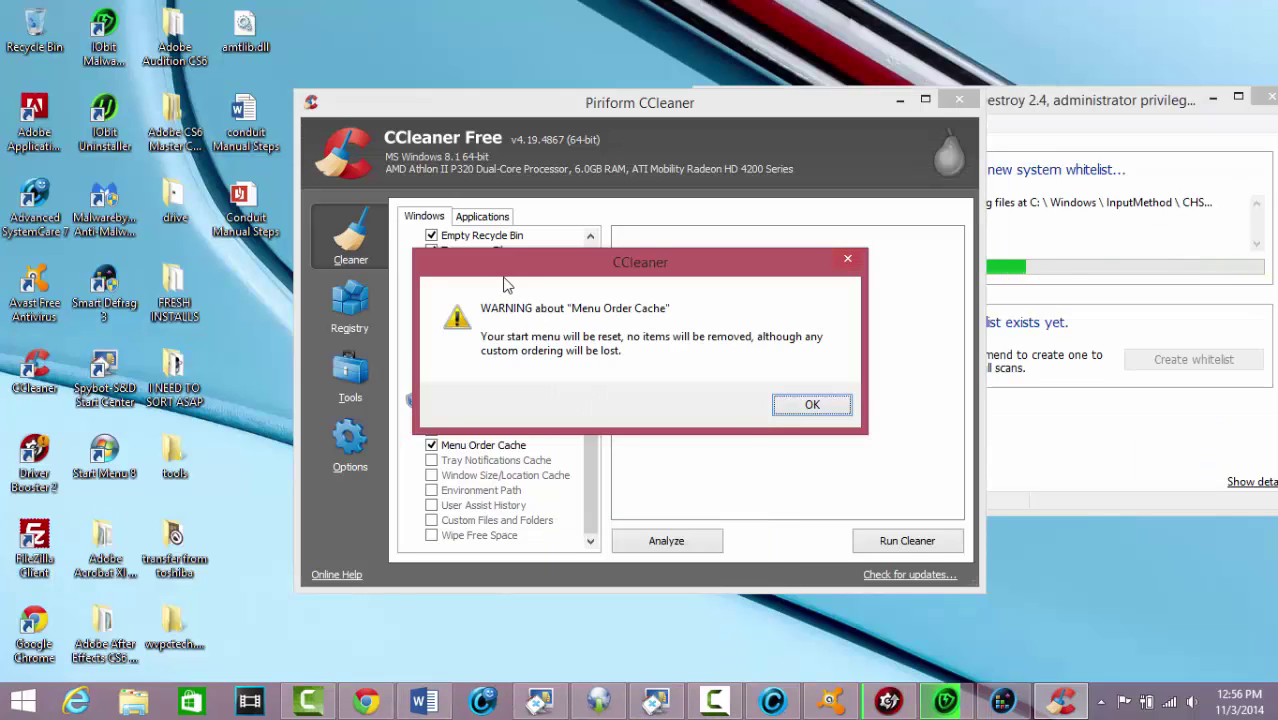
key(Return)
key(Down)
key(space)
key(Return)
key(Down)
key(space)
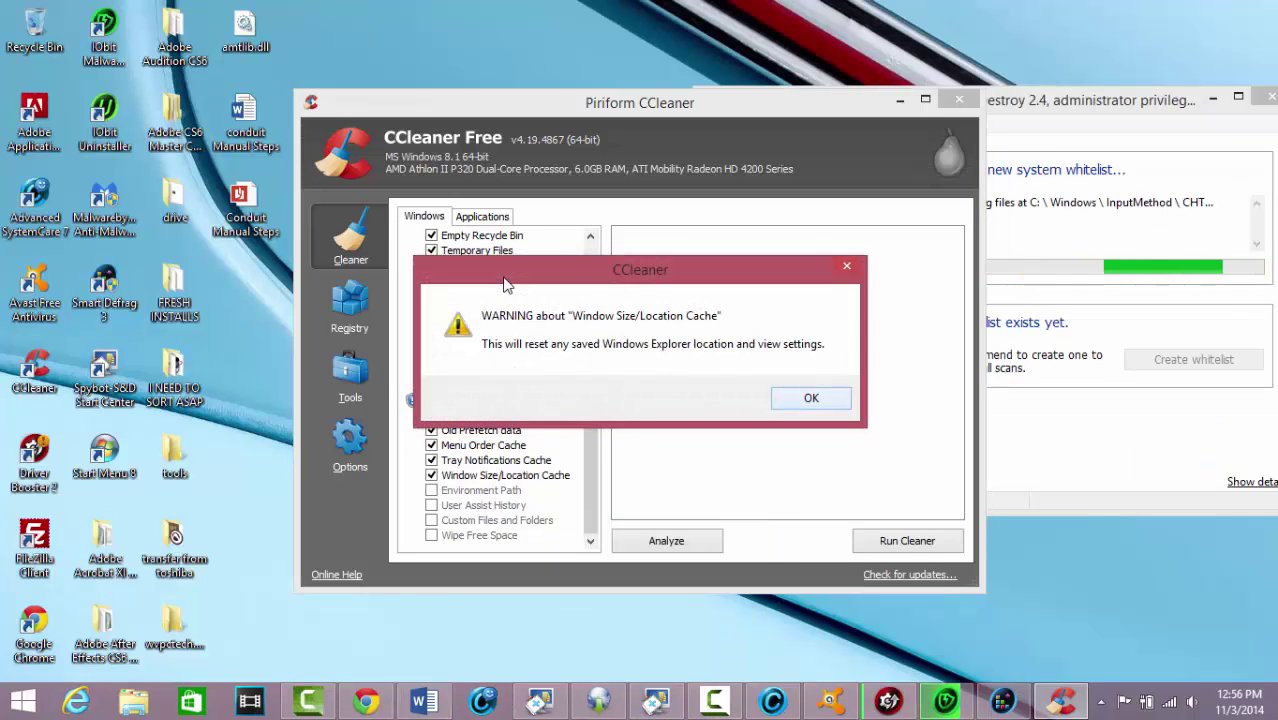
key(Return)
key(Down)
key(space)
key(Down)
key(space)
key(Return)
key(Down)
key(space)
key(Down)
key(space)
key(Return)
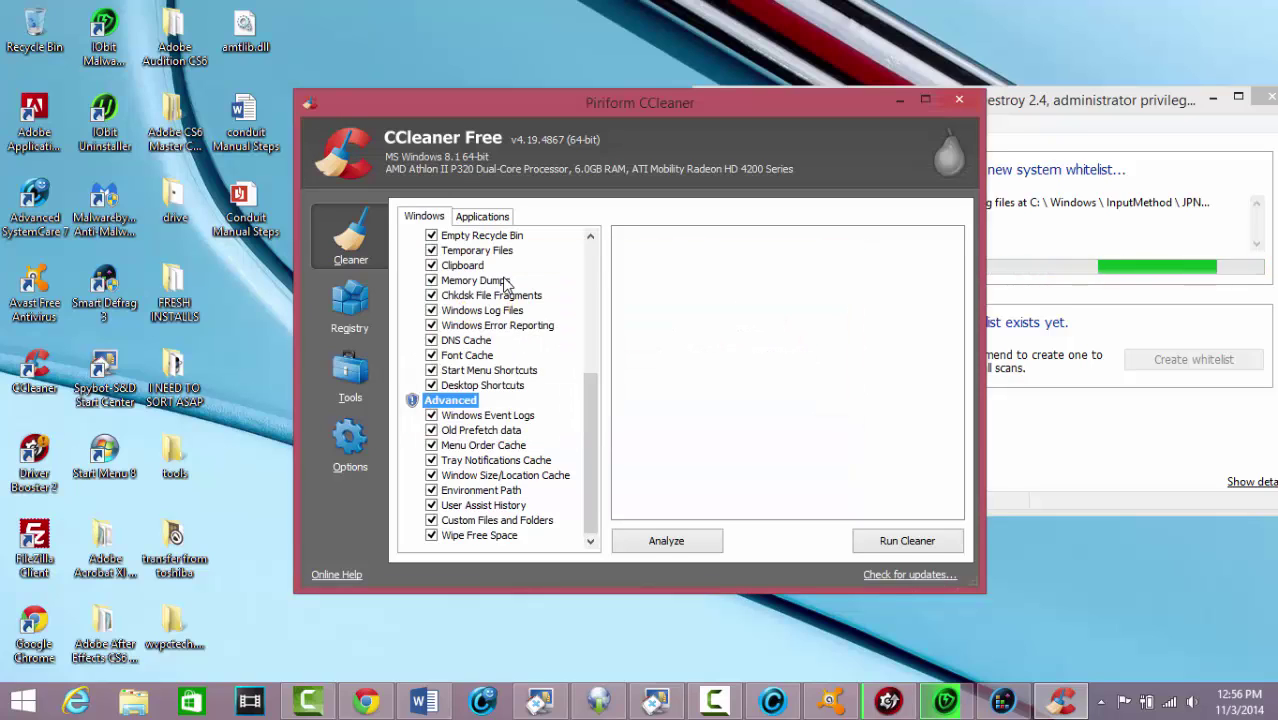
Untick Wipe Free Space and Custom Files and Folders, then run the cleaner and confirm permanent deletion
key(space)
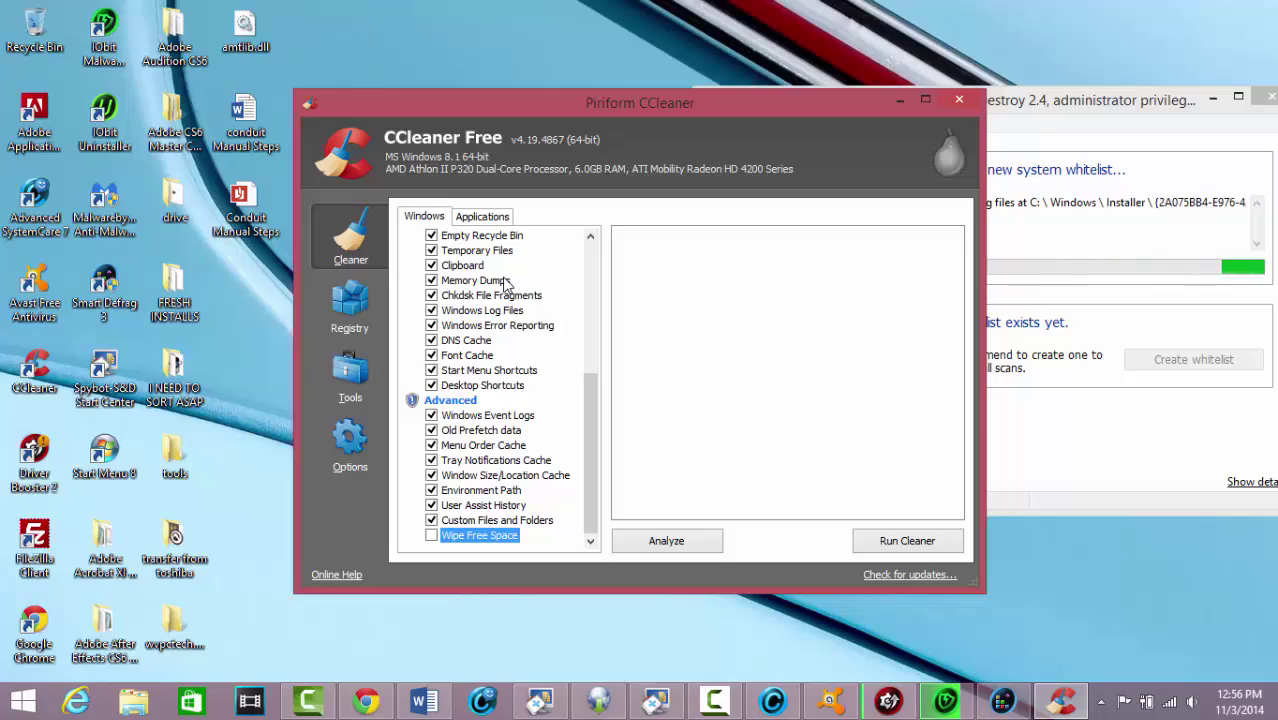
click(431, 520)
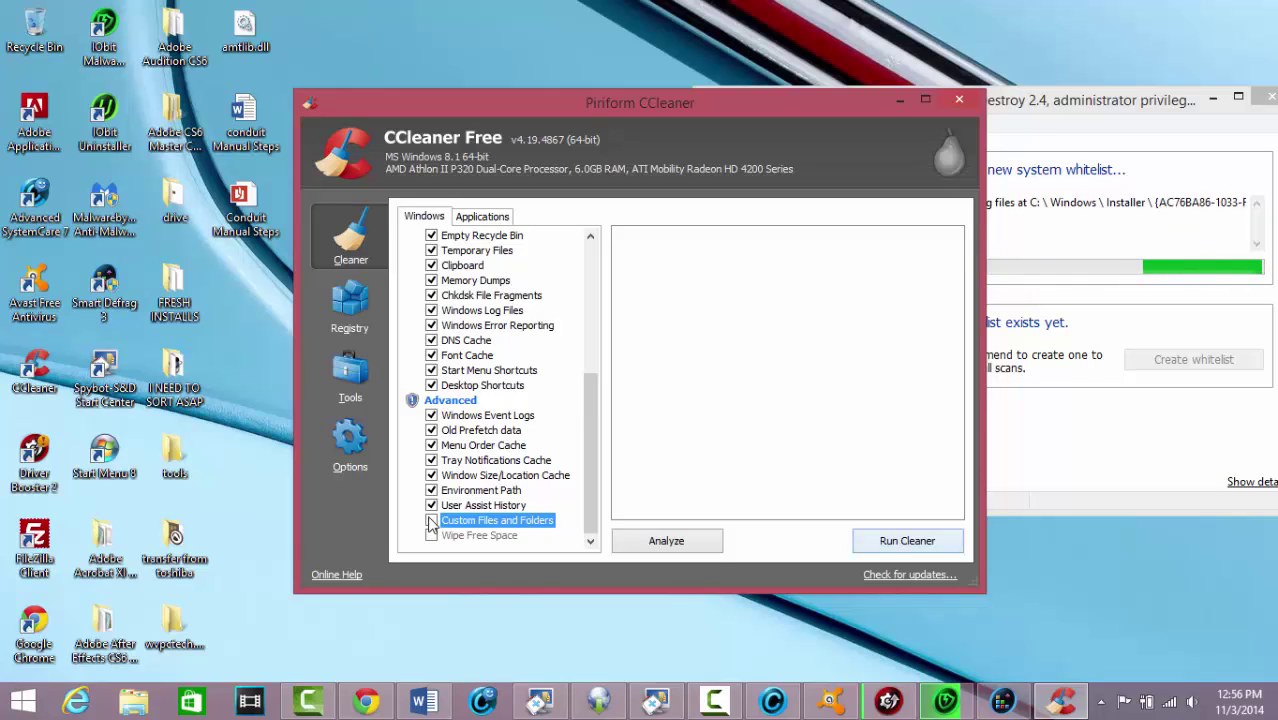
key(Tab)
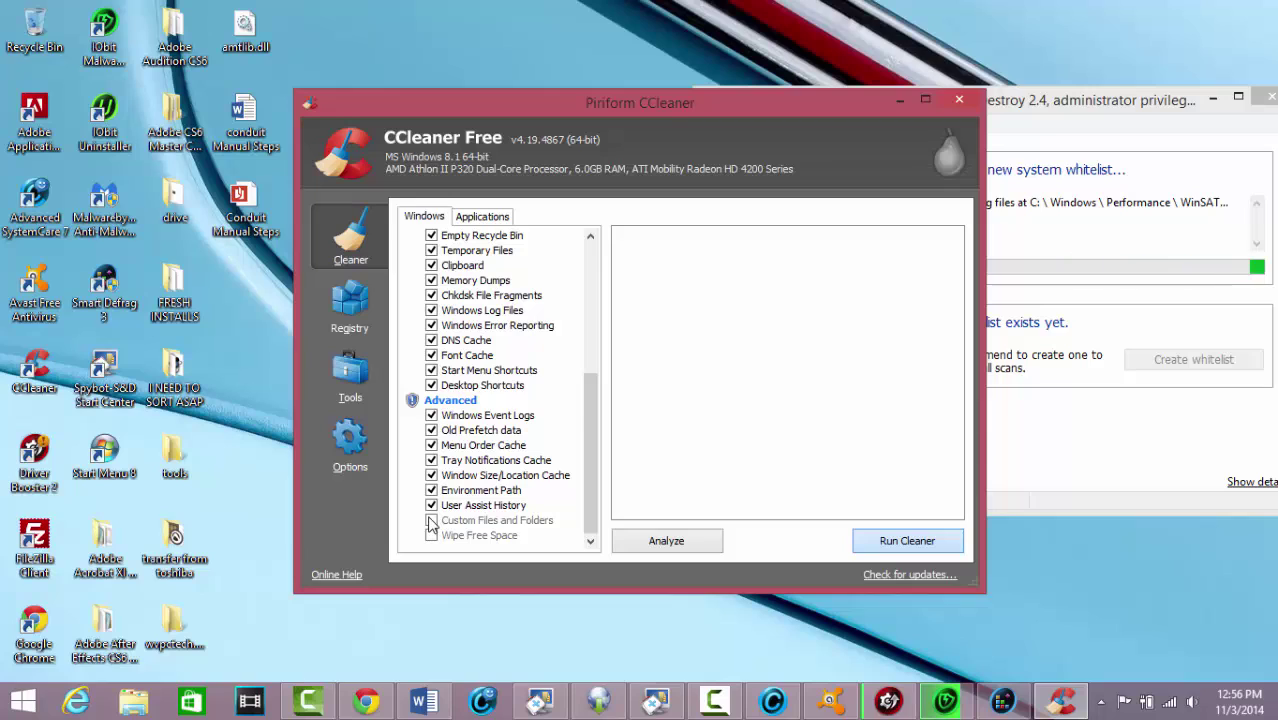
key(Return)
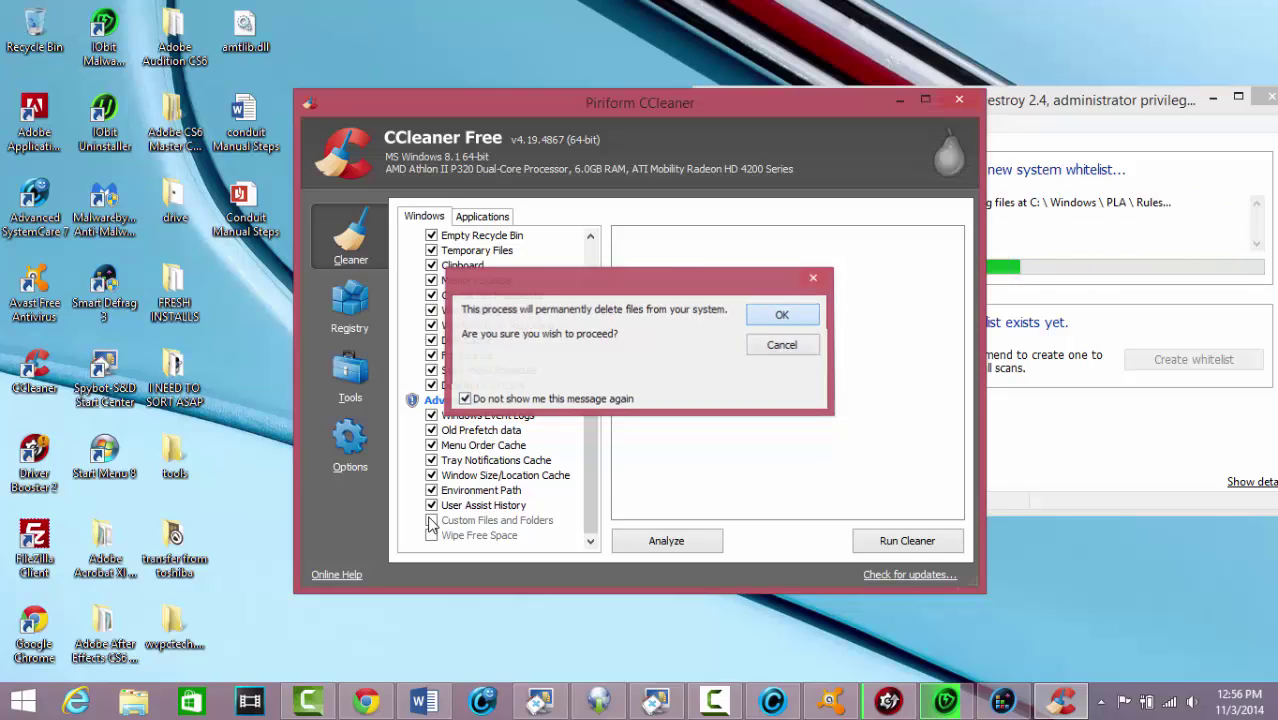
key(Return)
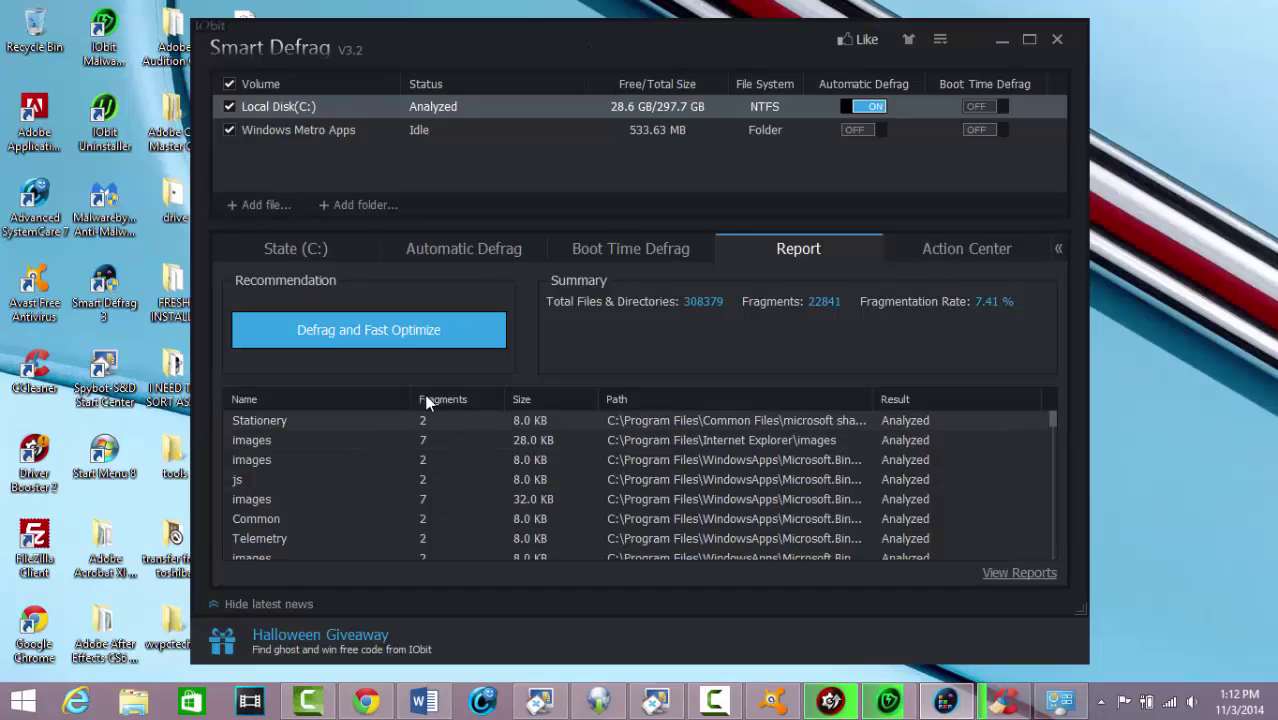
Launch Defrag and Fast Optimize on Local Disk (C:) from the Smart Defrag report
click(381, 338)
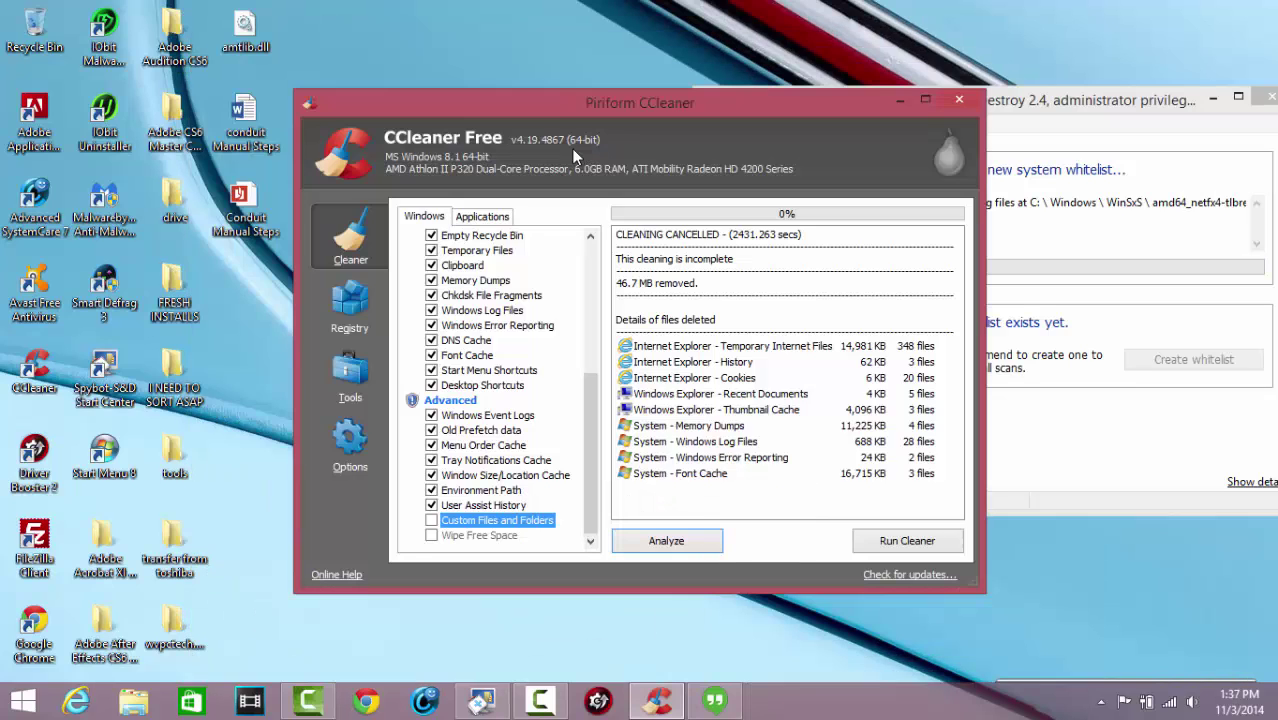
Switch CCleaner to the Registry cleaner, minimize the overlapping window, and run Scan for Issues
click(354, 316)
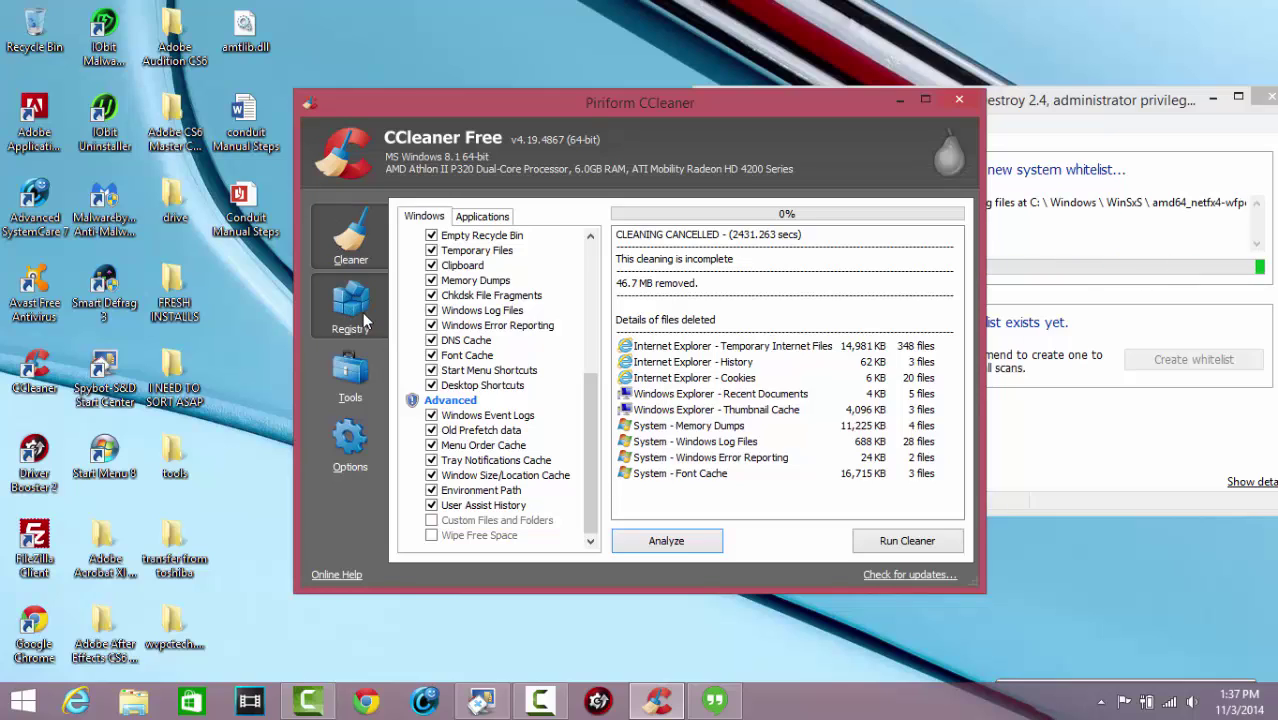
click(1212, 98)
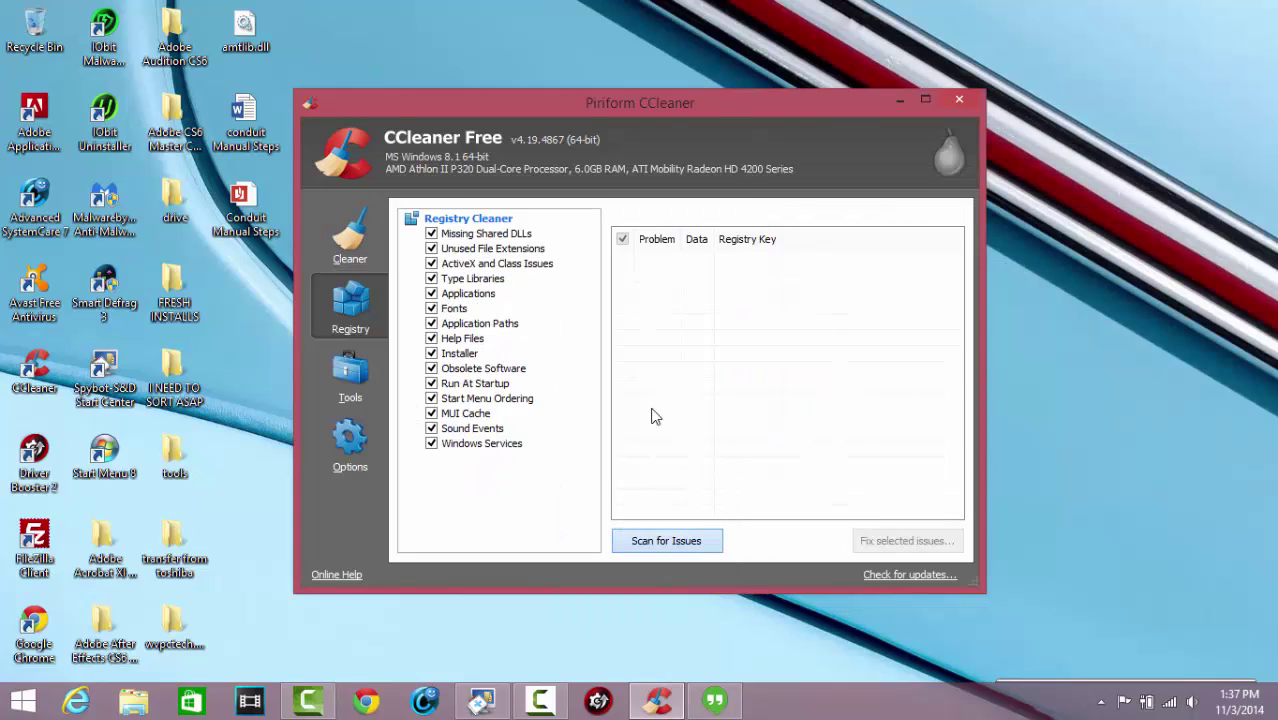
key(Return)
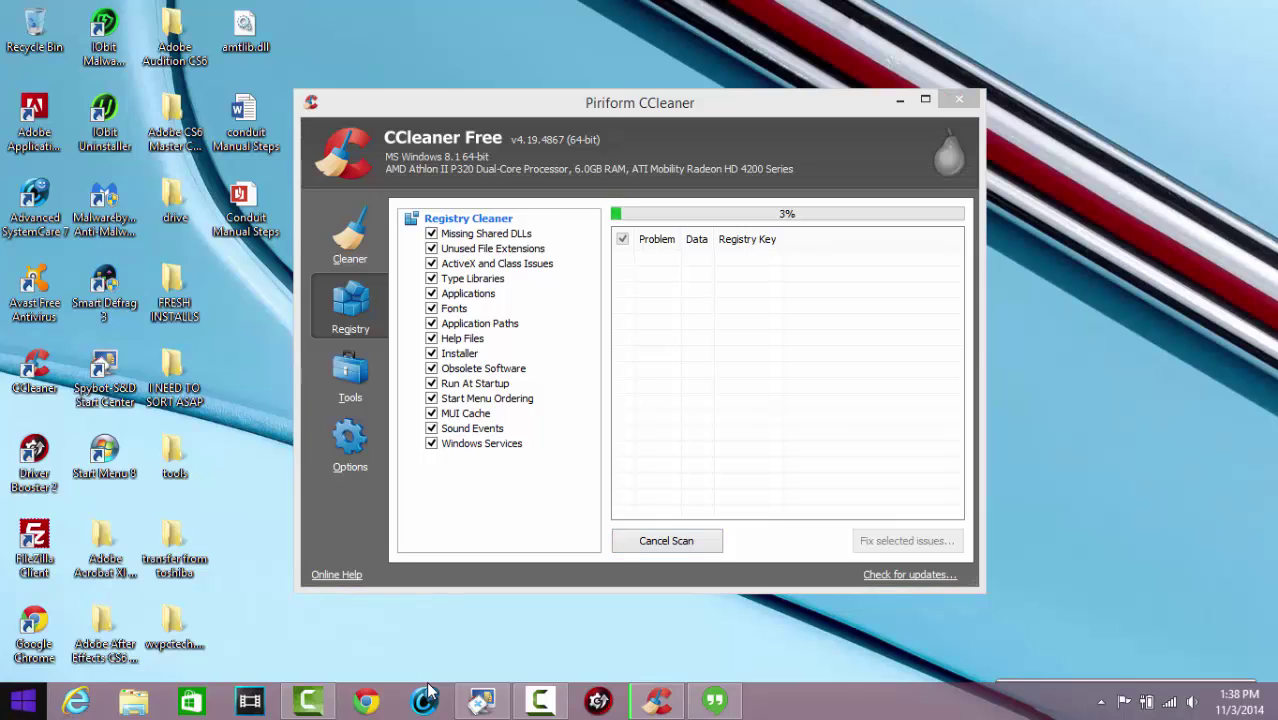
Open All Control Panel Items from the Settings charm on the desktop
key(super)
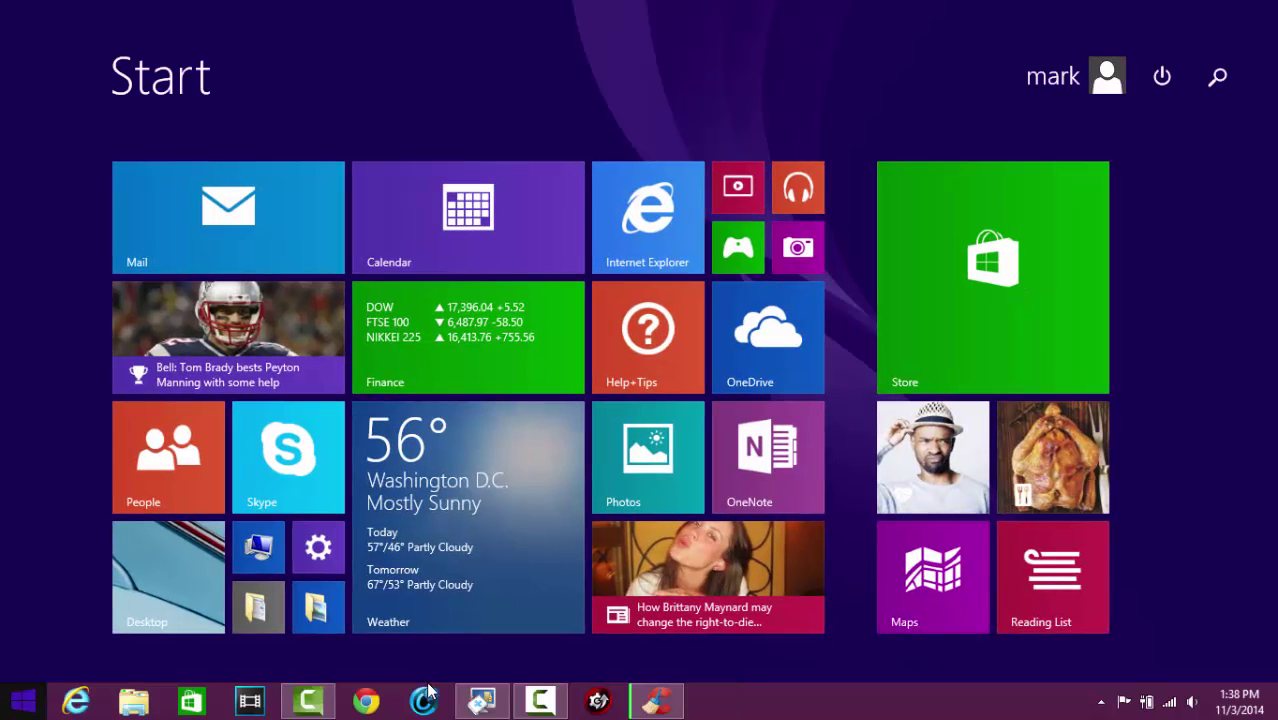
key(super)
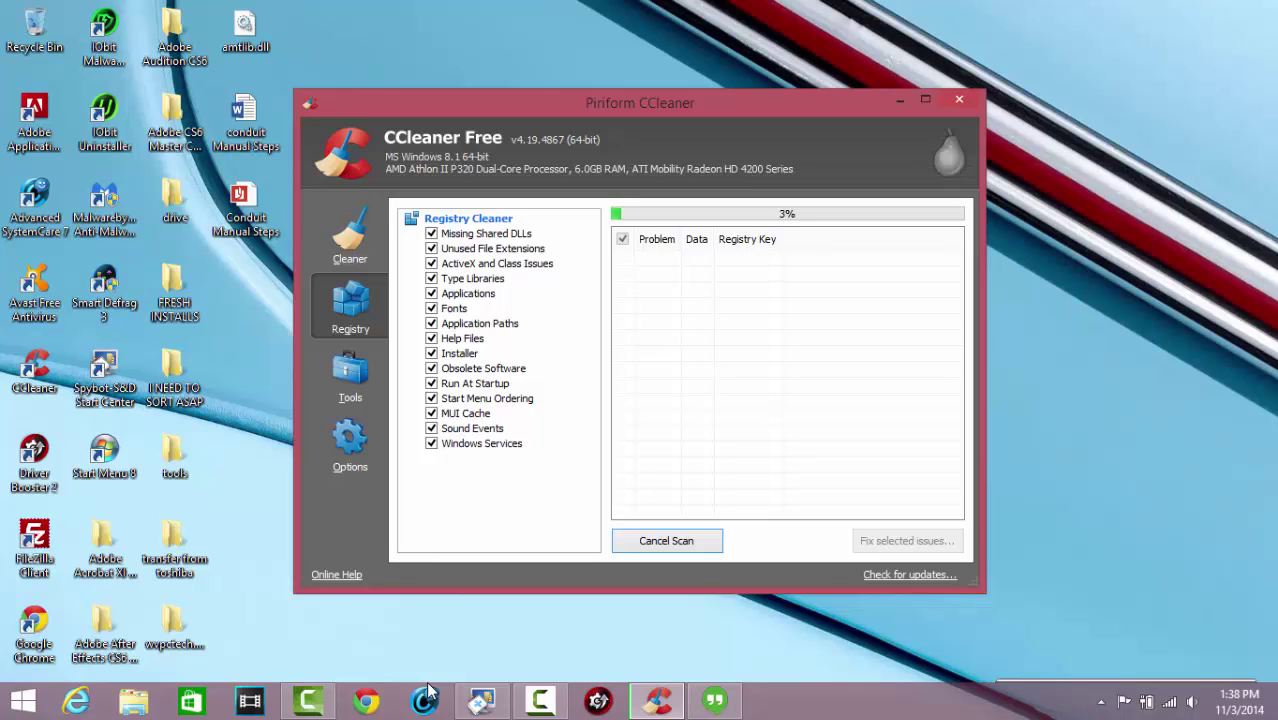
key(super+c)
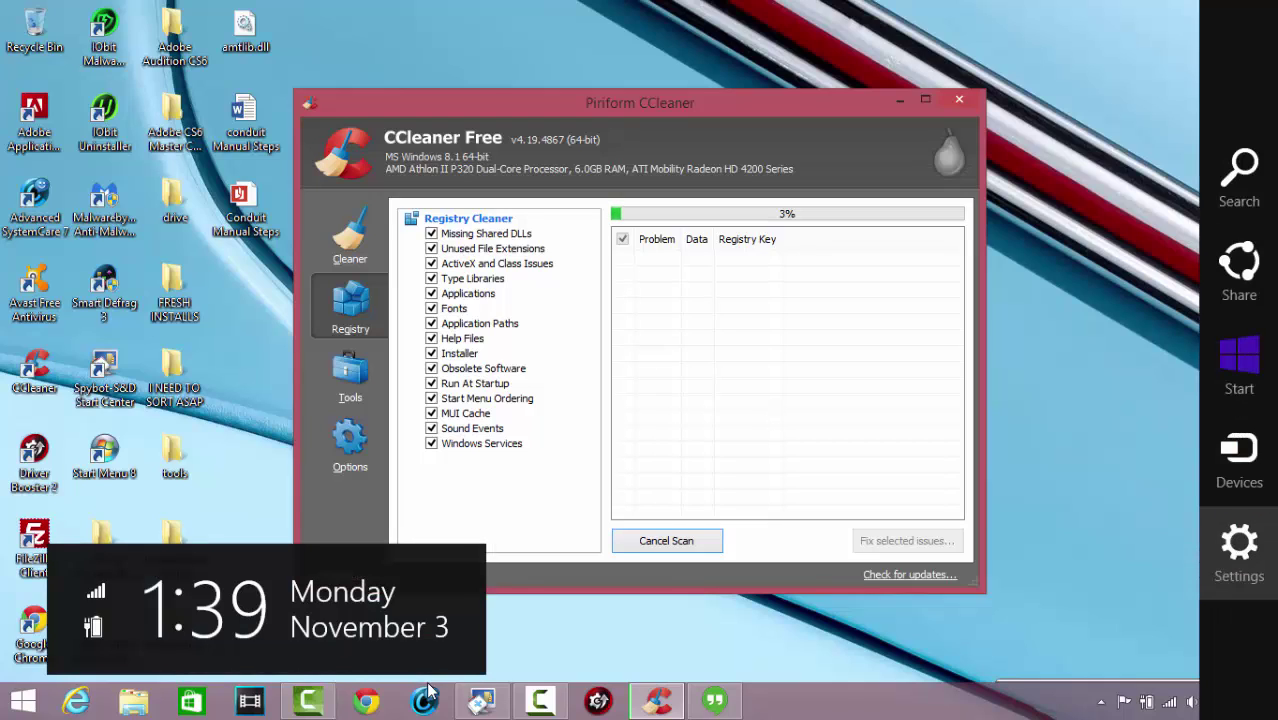
key(super+i)
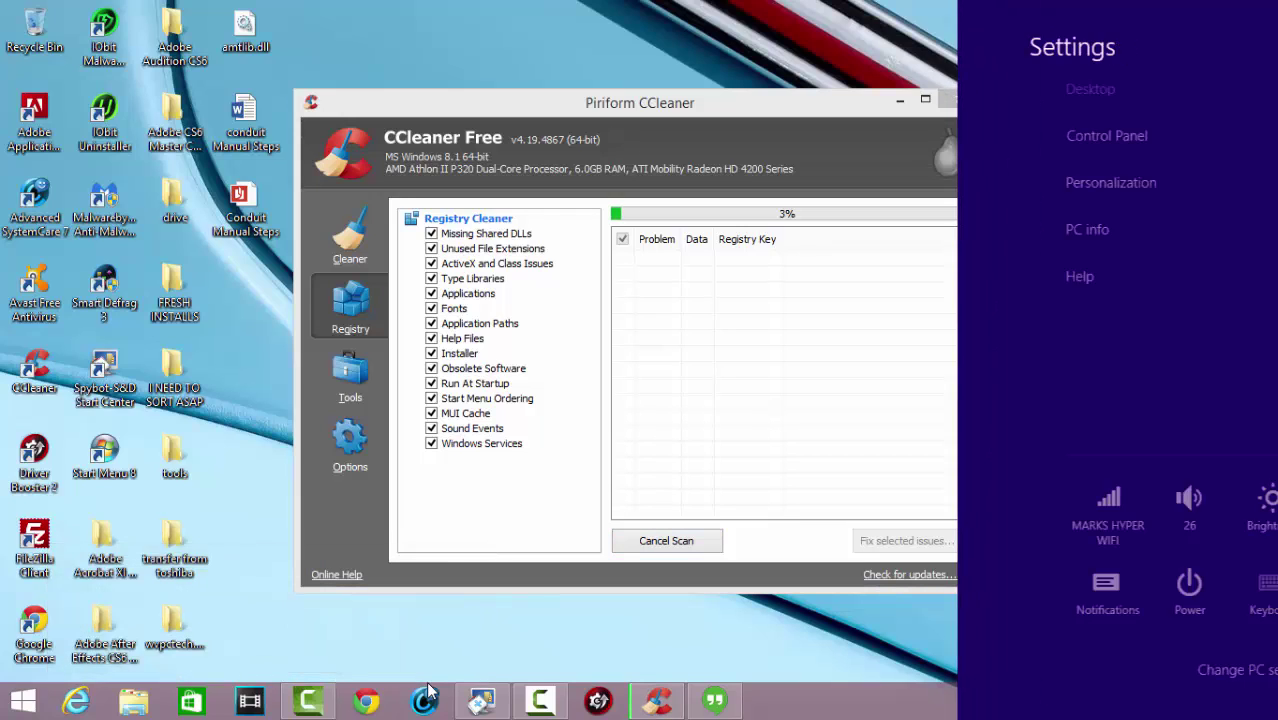
key(Up)
key(Up)
key(Up)
key(Escape)
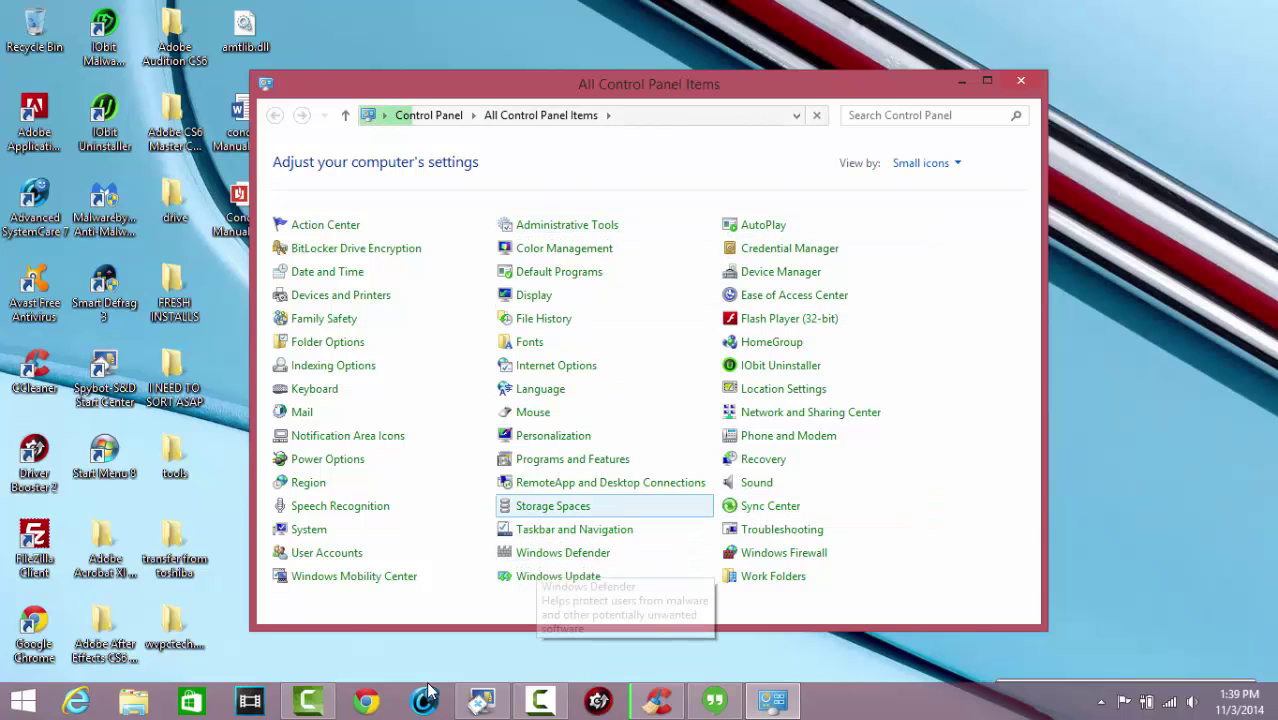
Browse the Control Panel item list toward System after briefly opening and leaving Sync Center
key(Right)
key(Return)
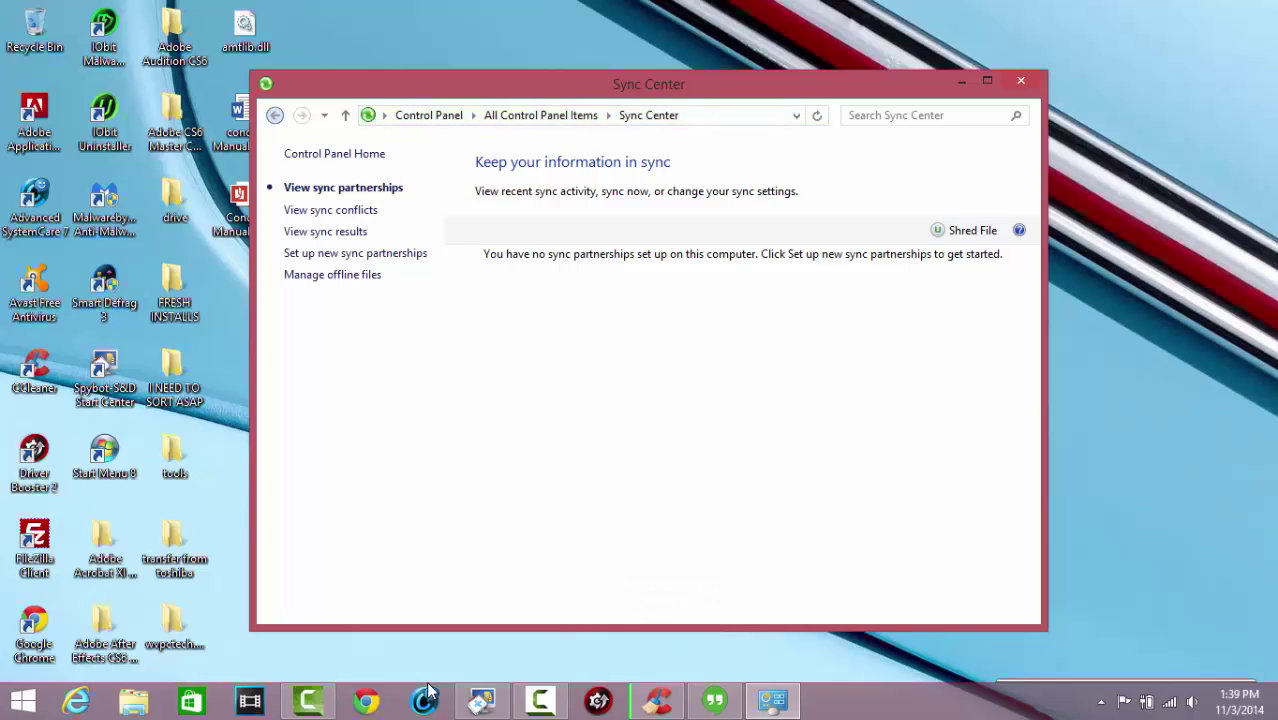
key(alt+Left)
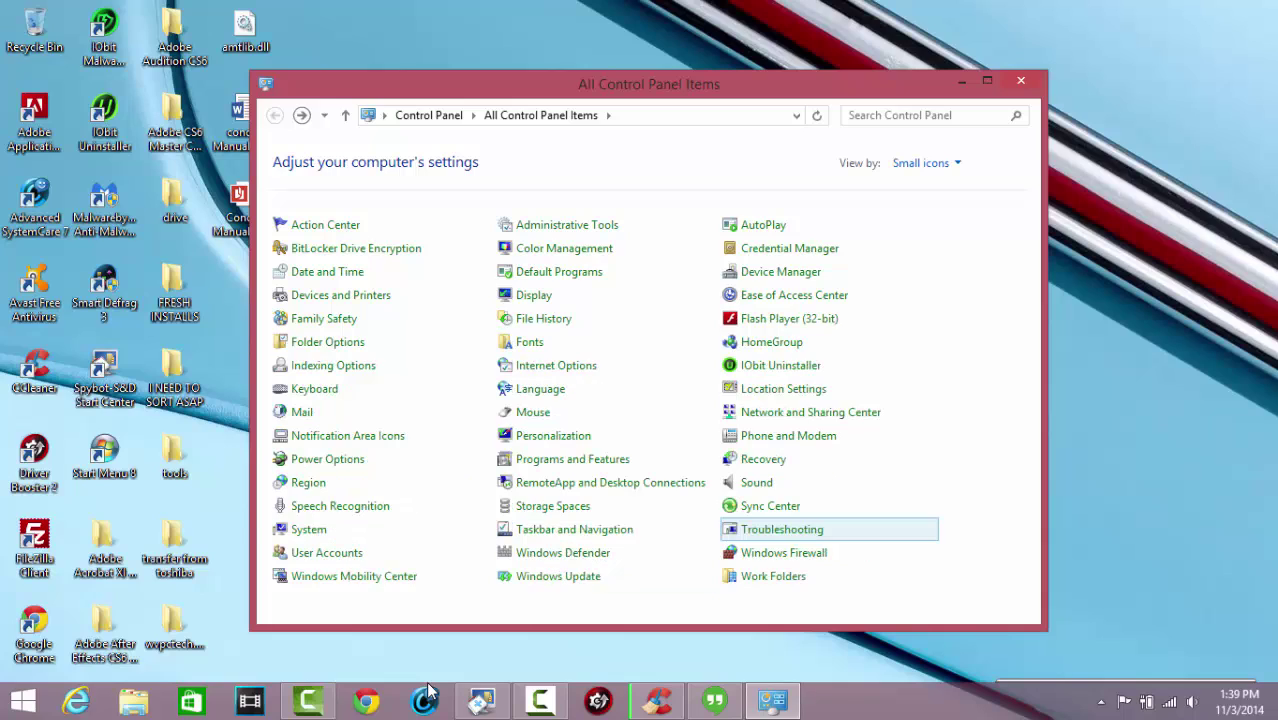
key(Left)
key(Down)
key(Down)
key(Left)
key(Up)
key(Up)
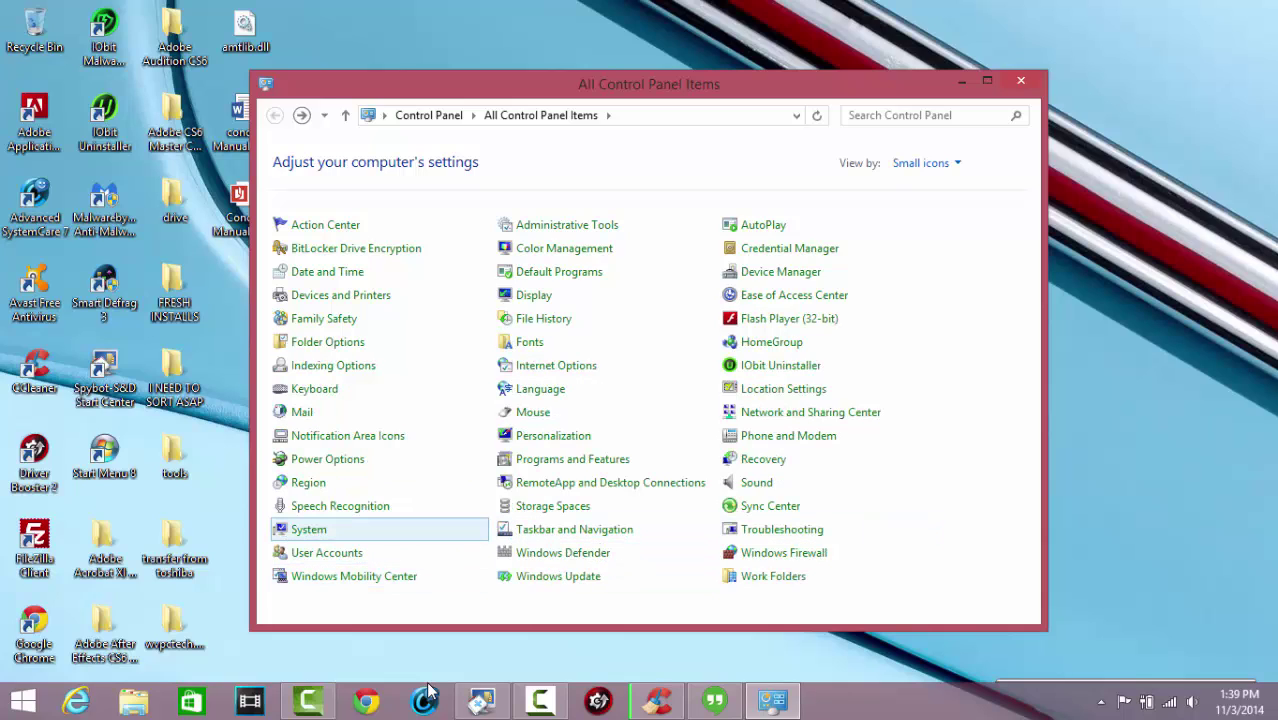
text(fonts)
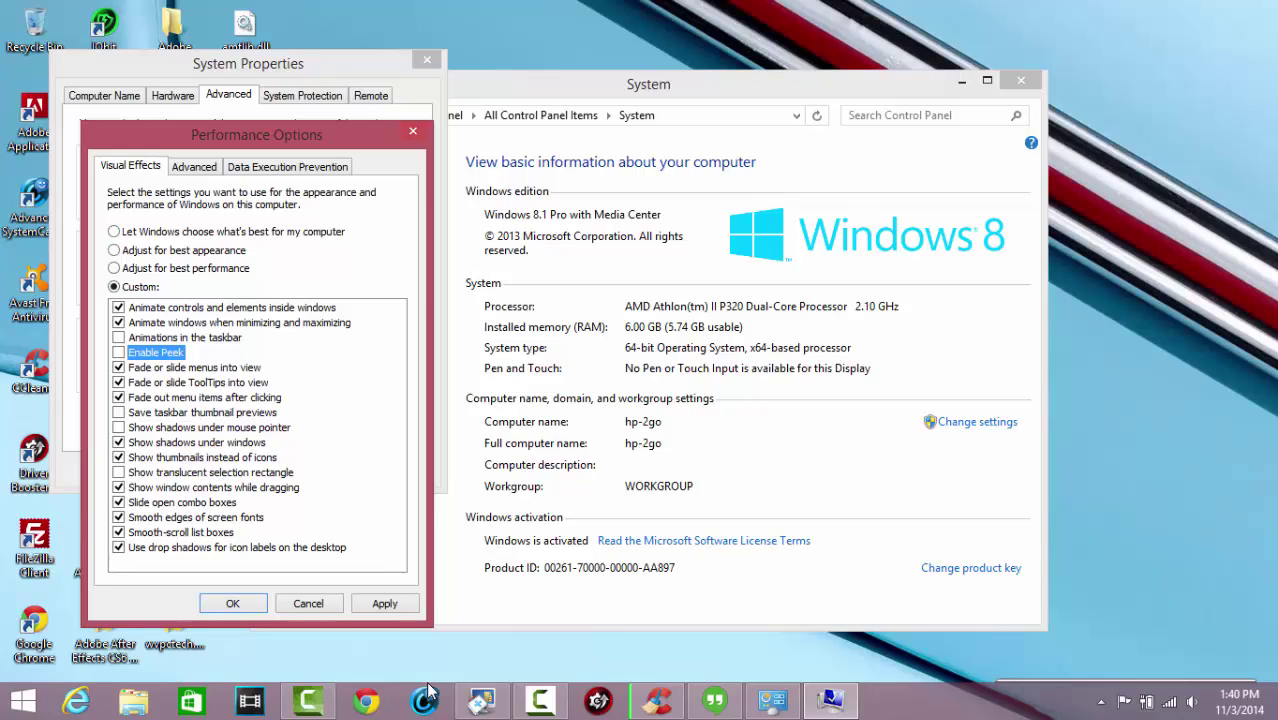
Apply the visual effects changes, review virtual memory settings, and close Performance Options and System Properties
key(alt+a)
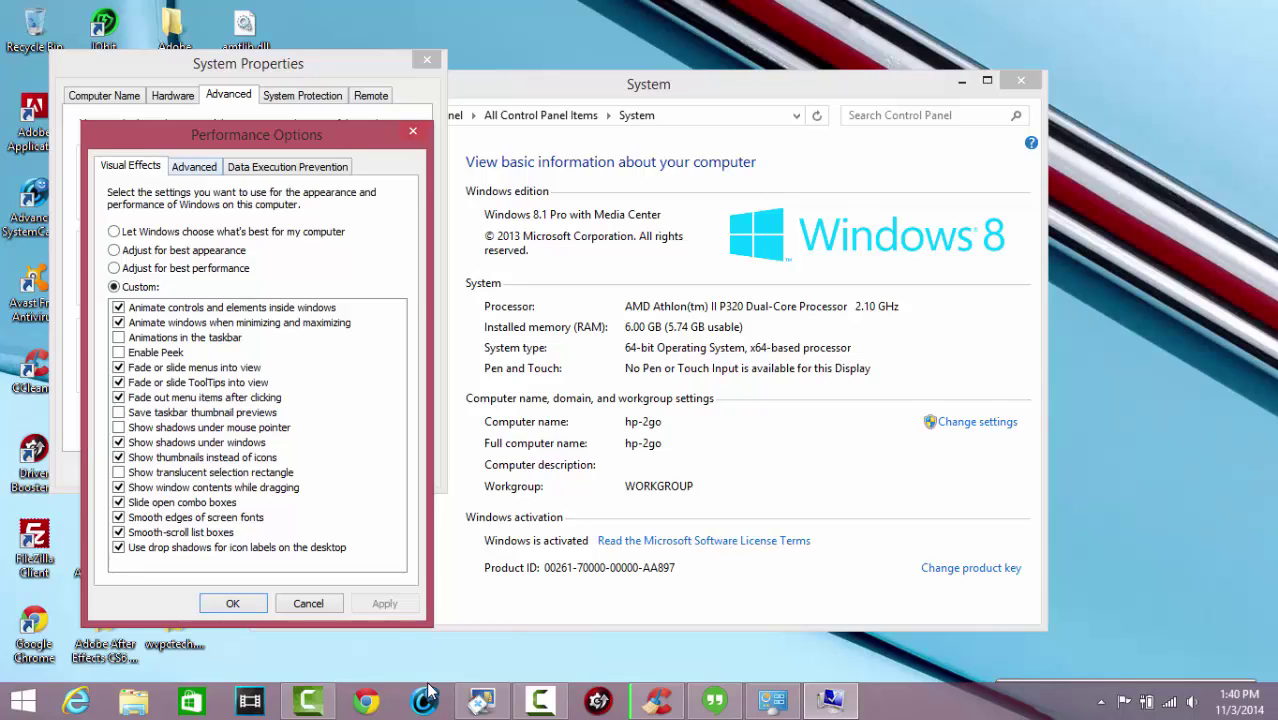
key(ctrl+Tab)
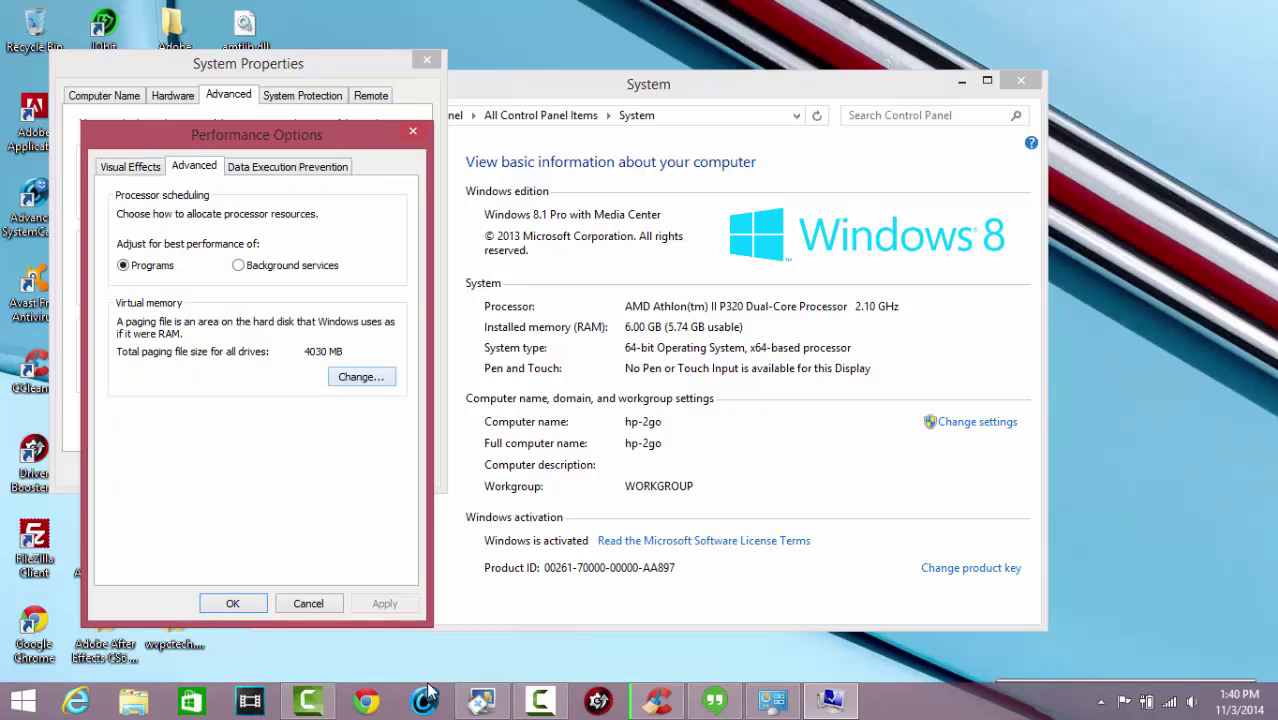
key(alt+c)
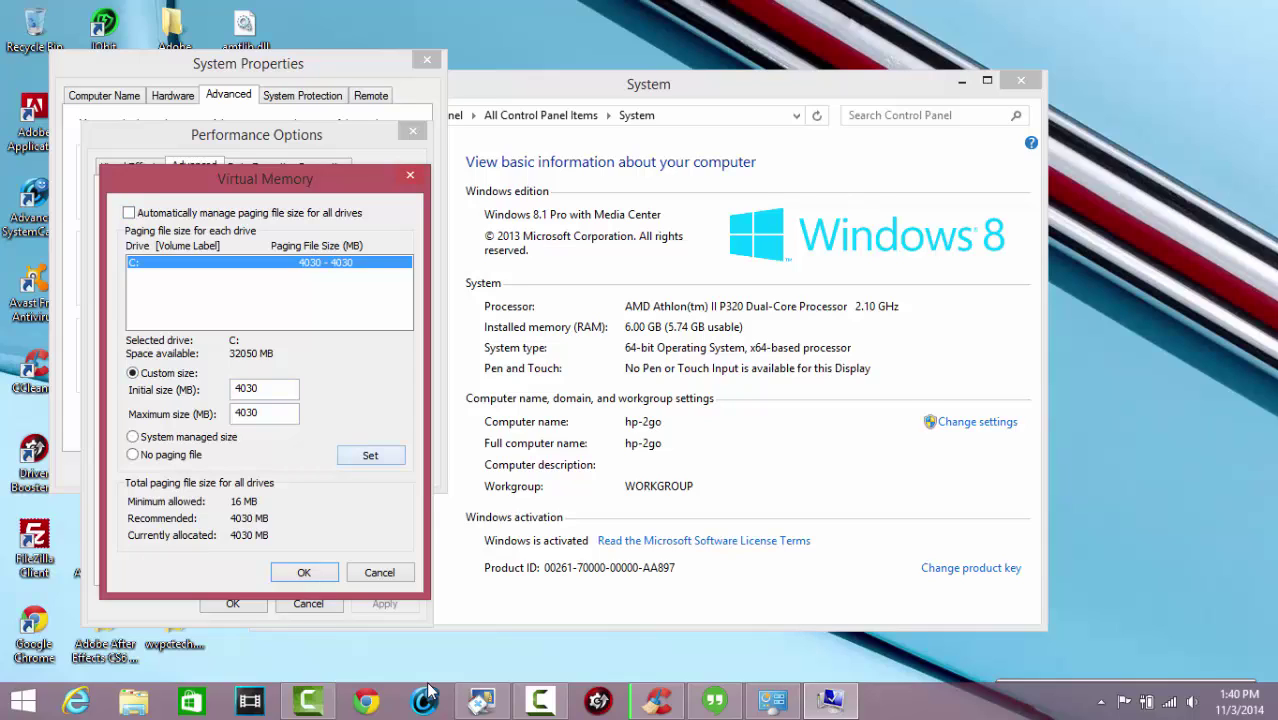
key(Return)
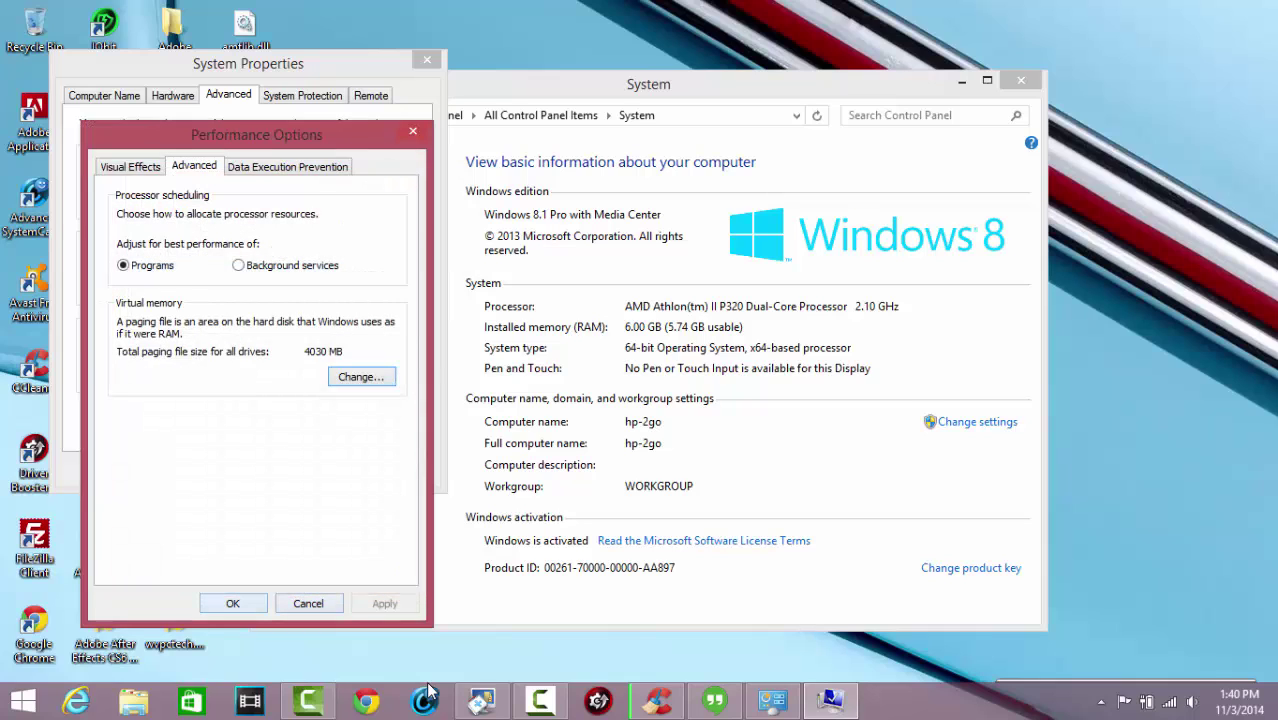
key(Return)
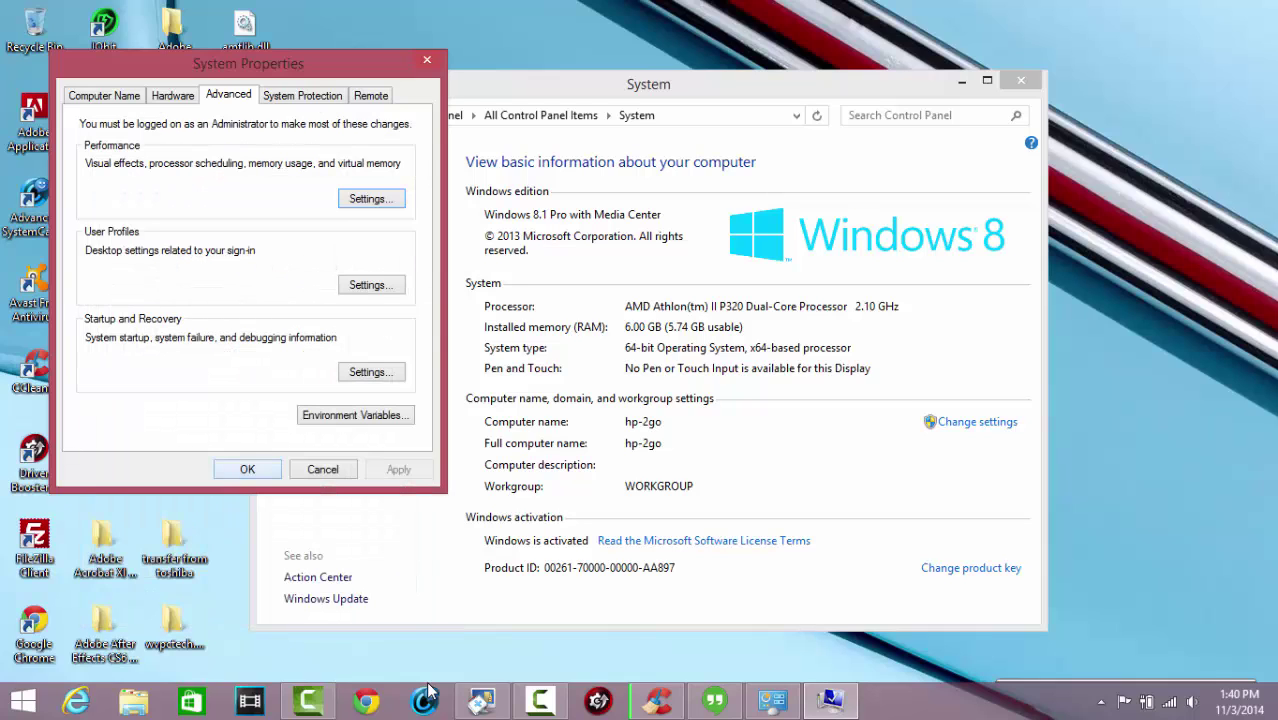
key(Return)
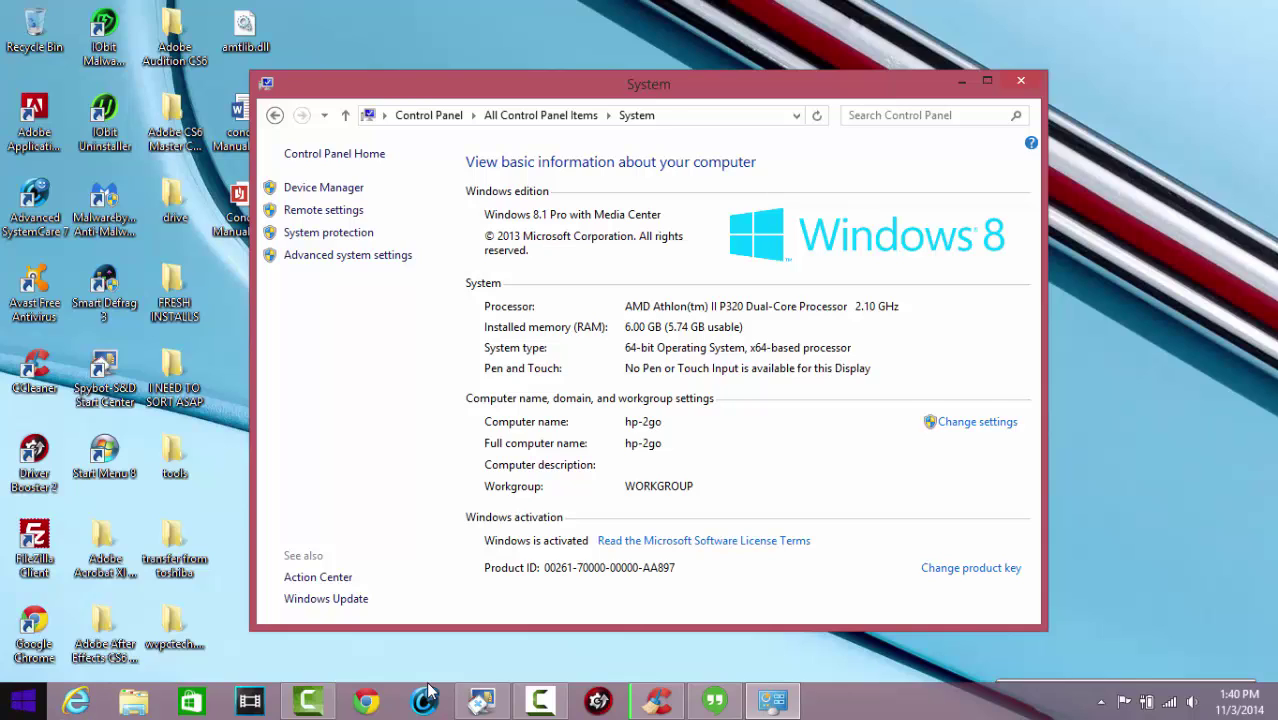
Bring the Control Panel System window back to the front
key(Up)
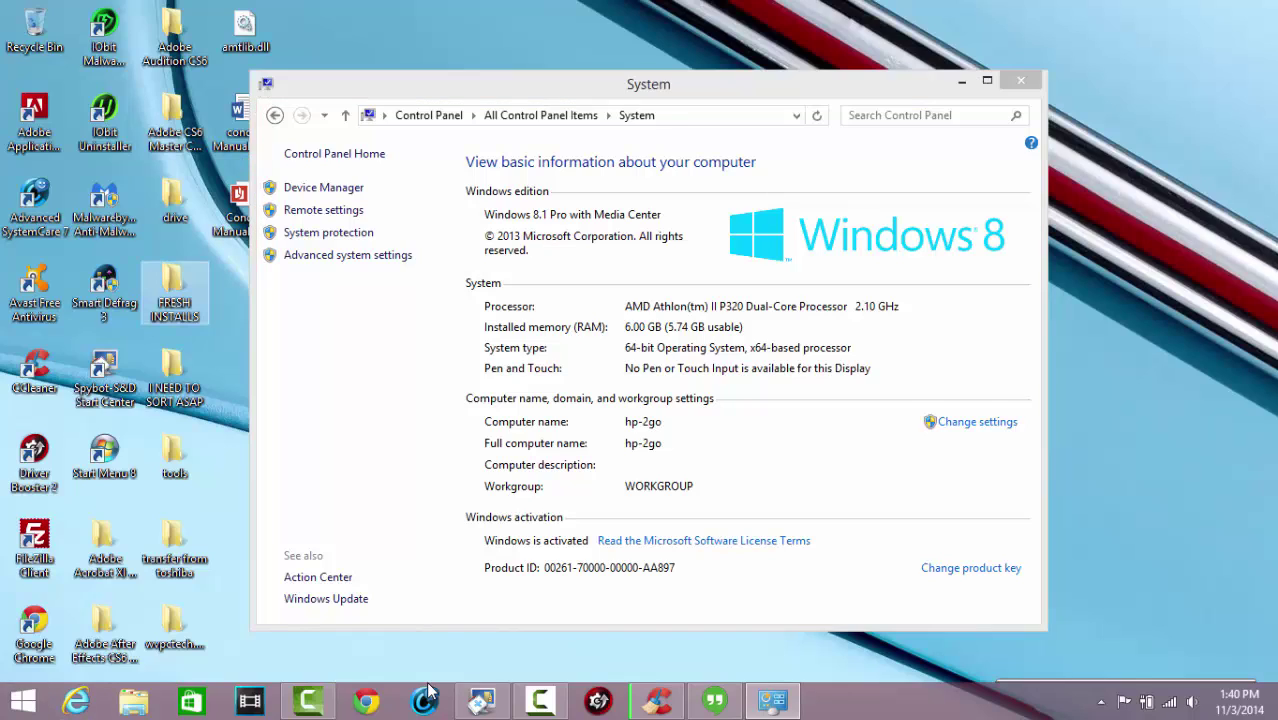
click(428, 690)
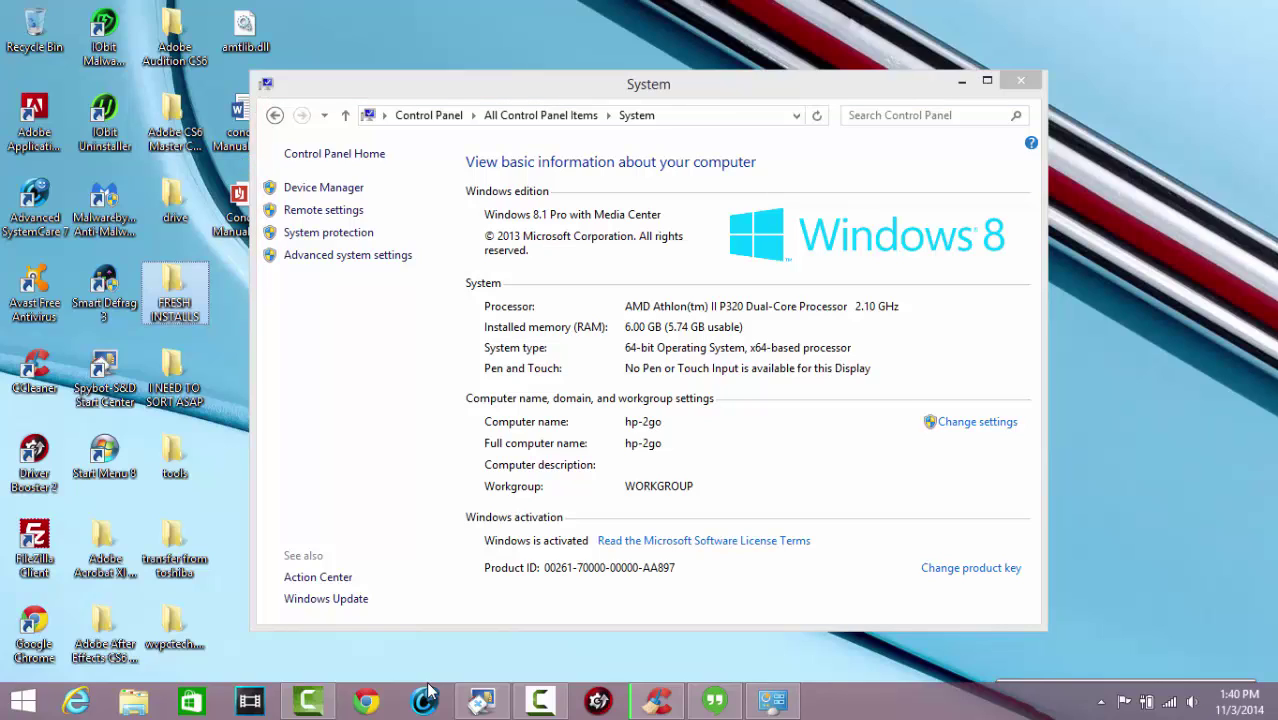
key(Down)
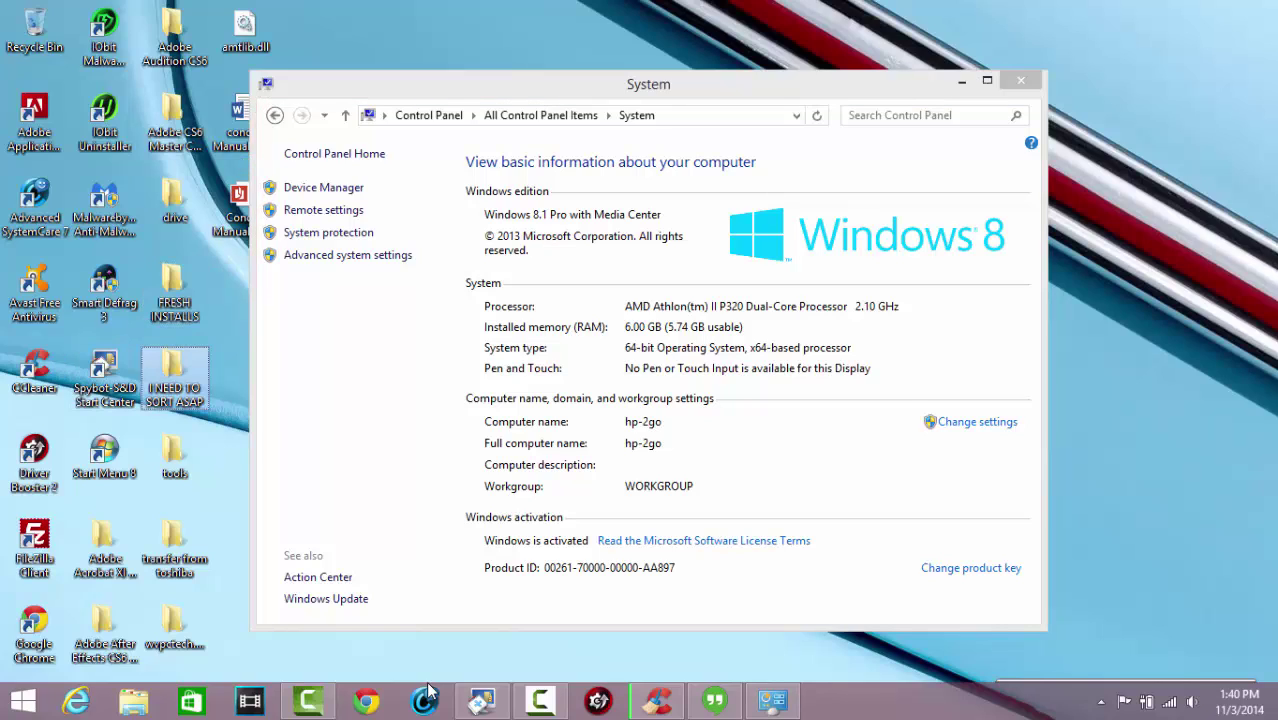
key(alt+Tab)
Open the Properties dialog for Local Disk (C:) from This PC in a new Explorer window
key(super+e)
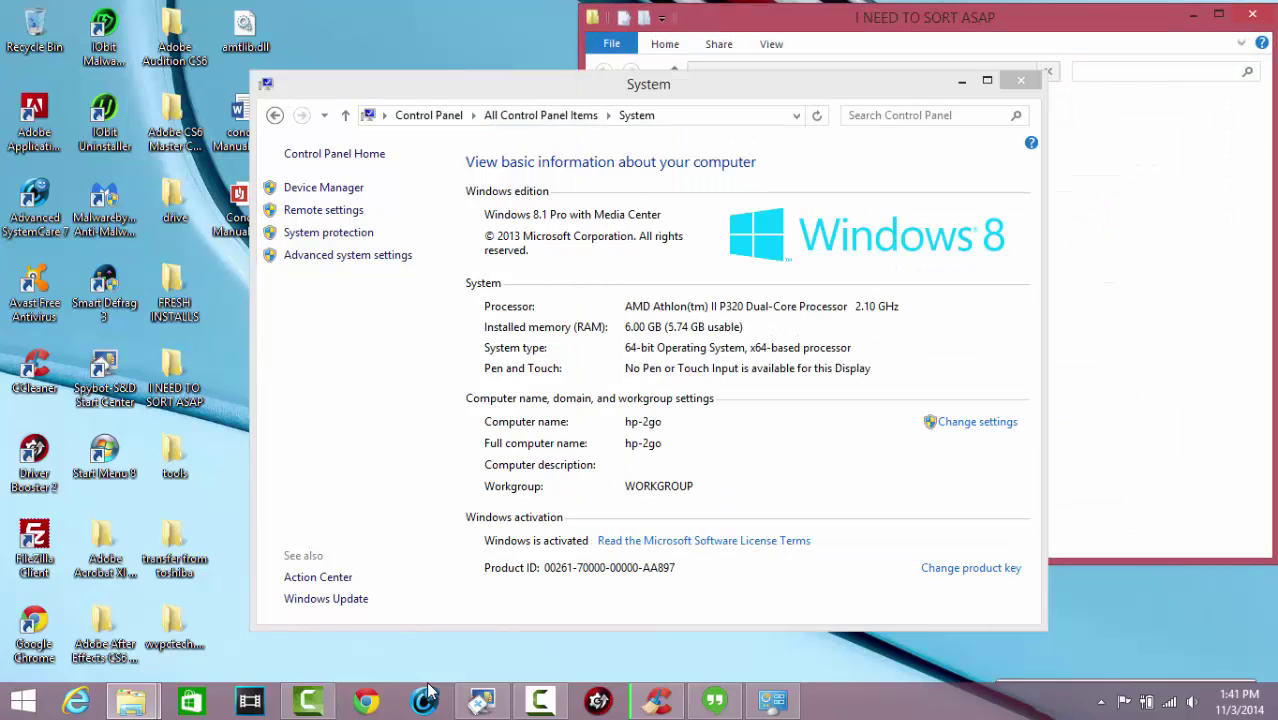
click(428, 692)
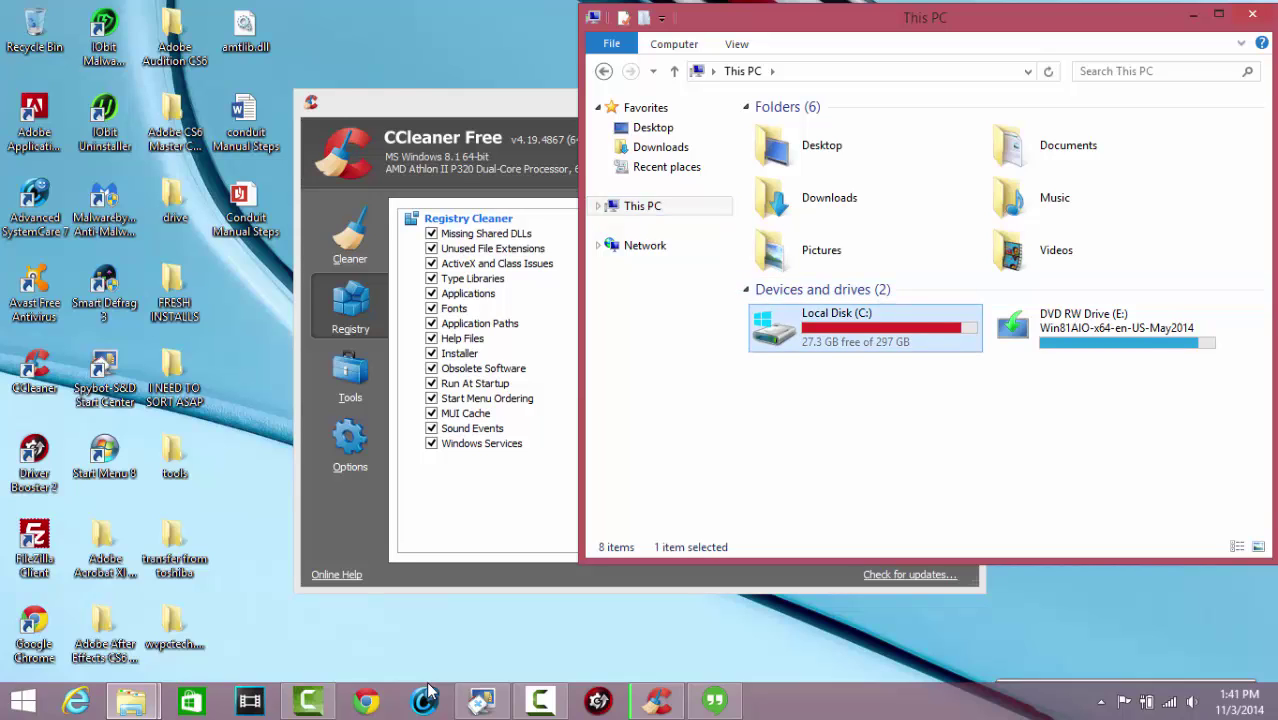
key(shift+F10)
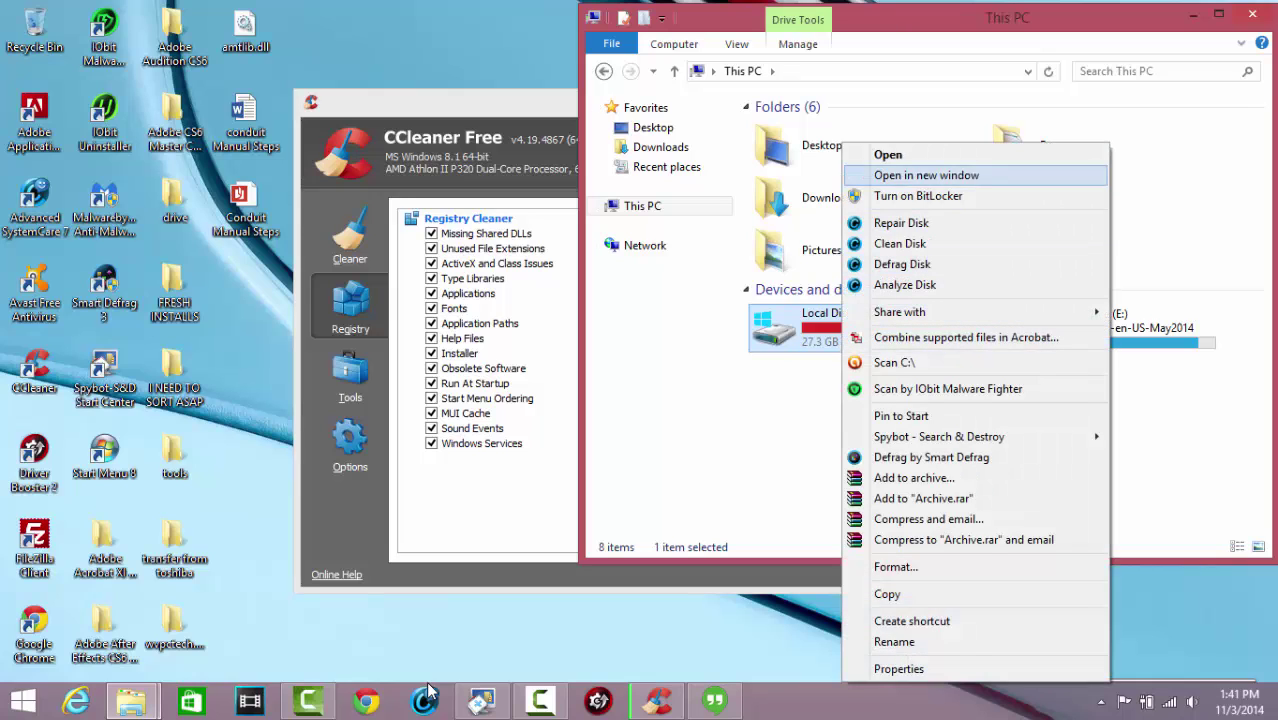
key(Down)
key(Down)
key(Down)
key(Down)
key(Down)
key(Down)
key(Down)
key(Down)
key(Down)
key(Down)
key(Down)
key(Down)
key(Down)
key(Down)
key(Down)
key(Down)
key(Down)
key(Down)
key(Down)
key(Down)
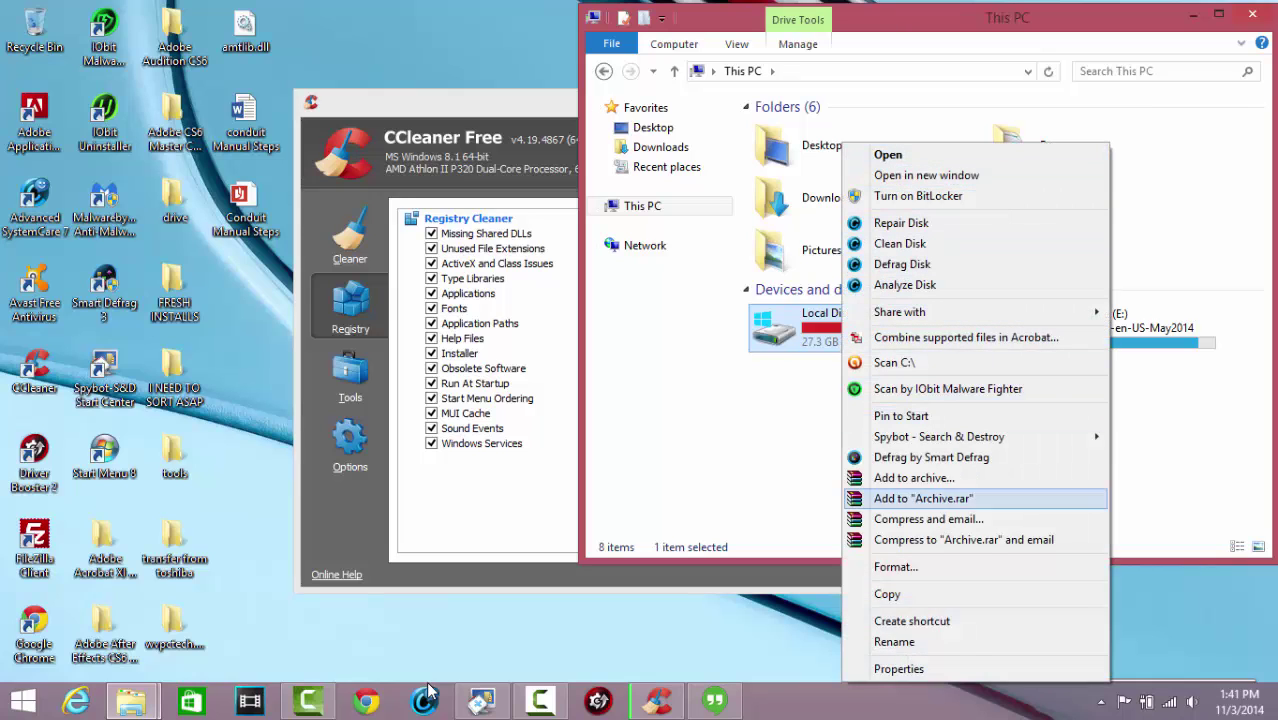
key(Down)
key(Return)
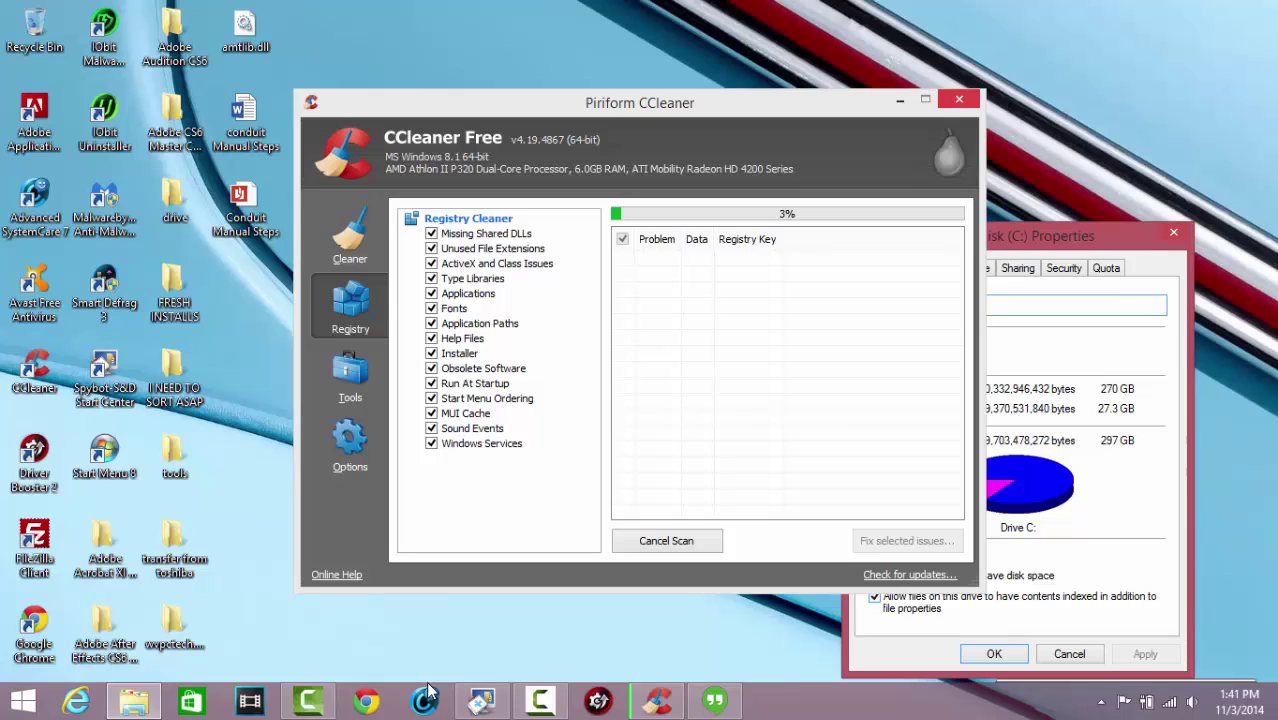
Disable content indexing on drive C: for all subfolders and files, granting admin permission and ignoring all errors
key(alt+i)
key(alt+a)
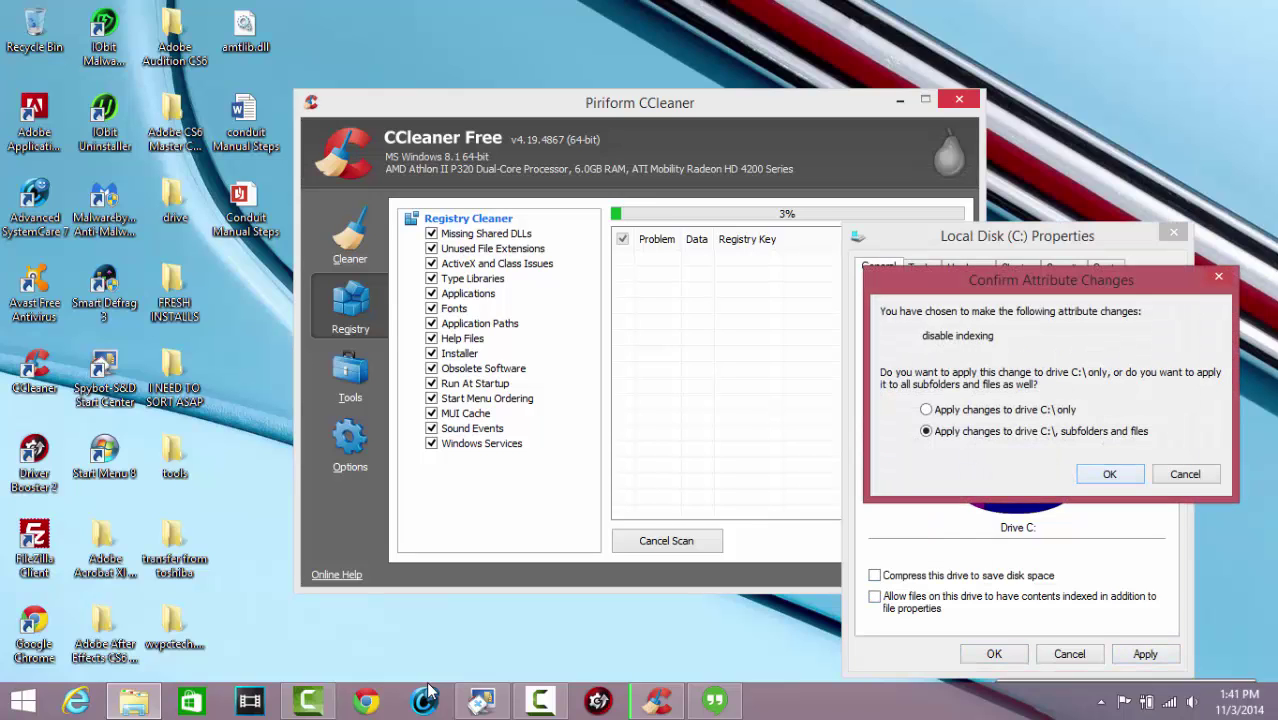
key(Return)
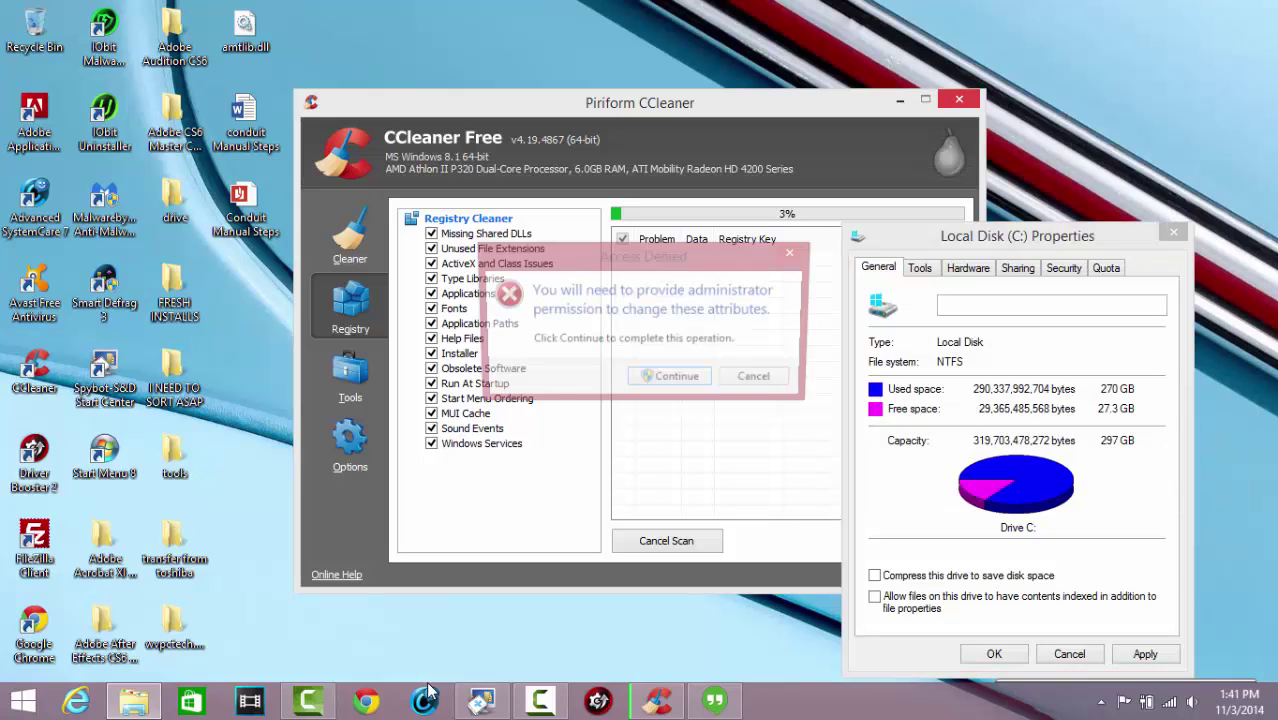
key(Return)
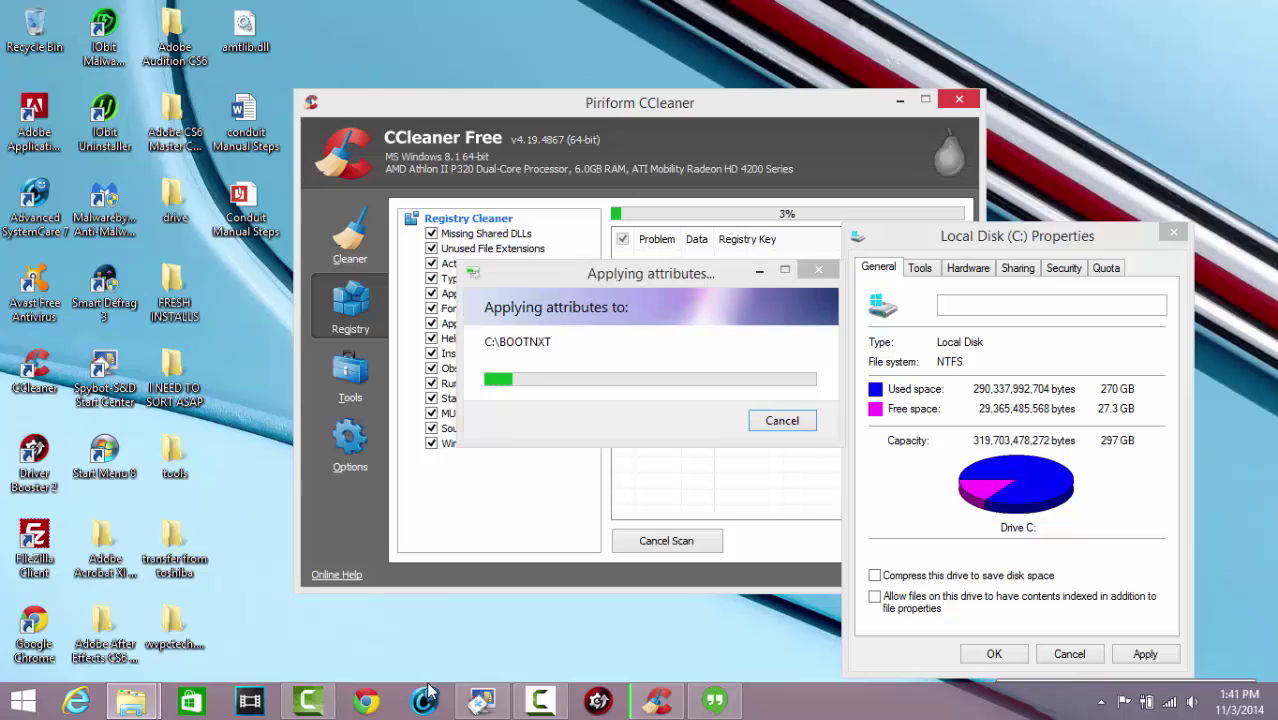
key(Tab)
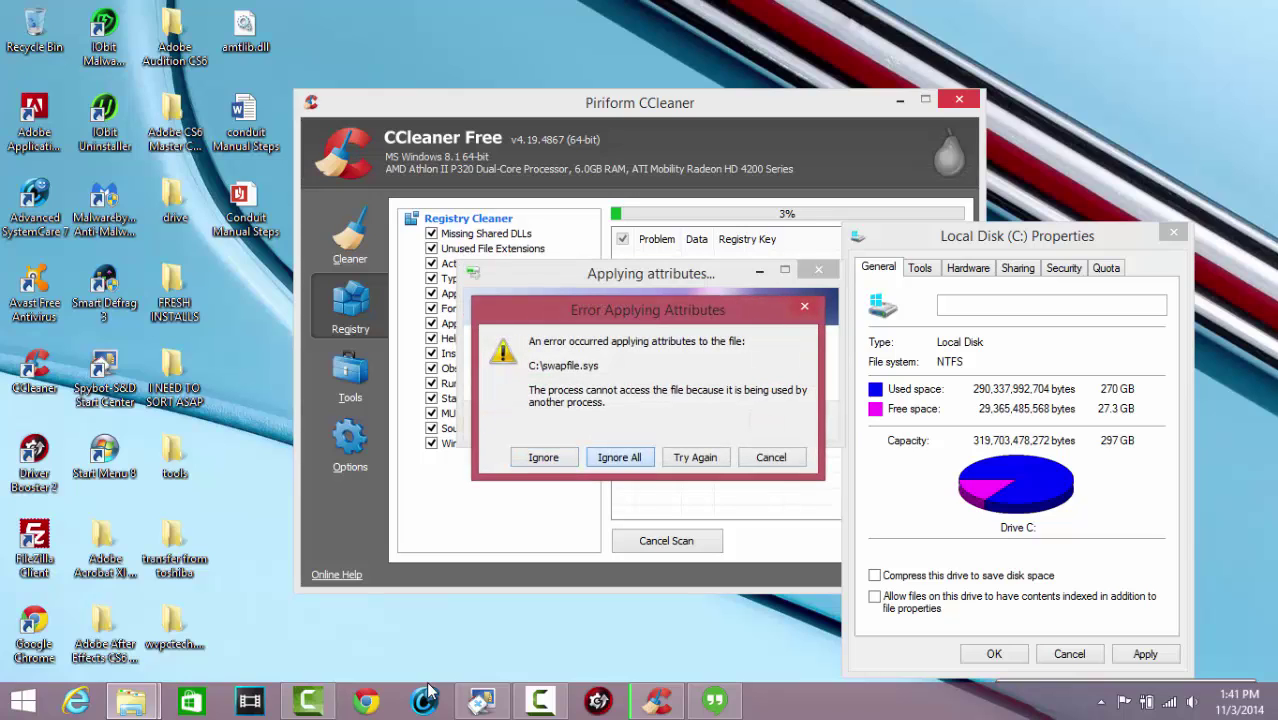
key(Return)
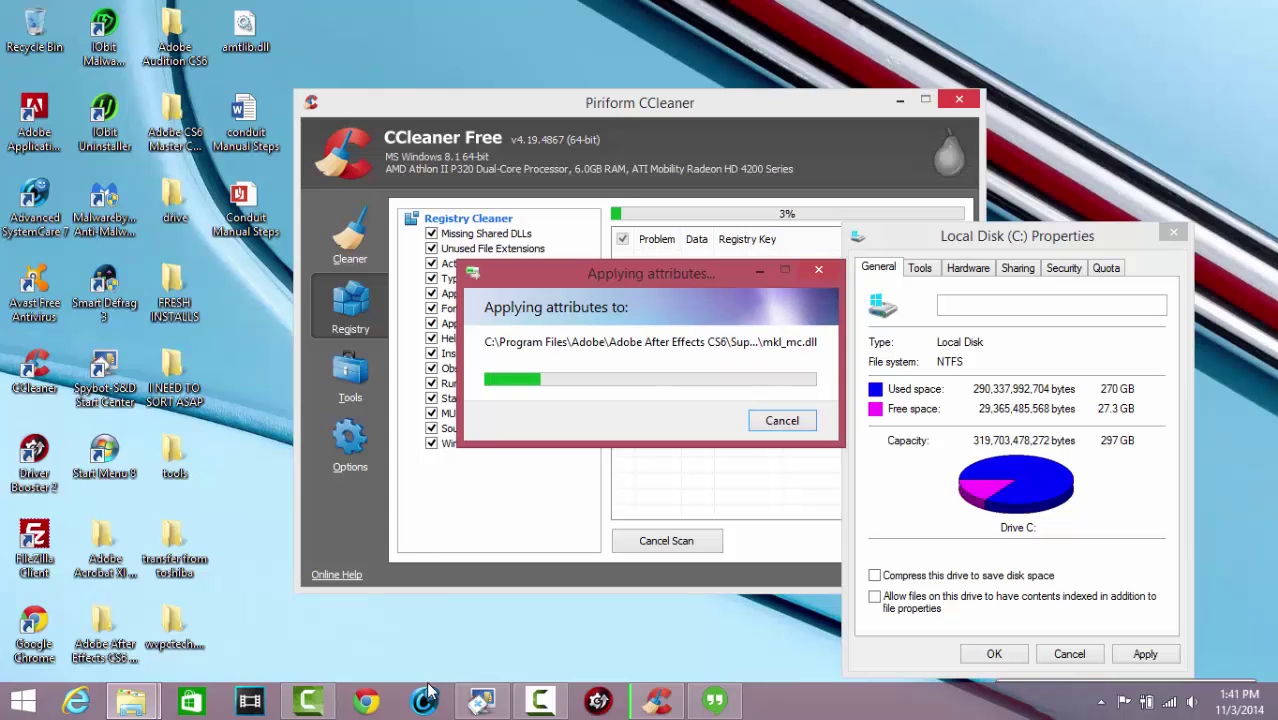
Open the Control Panel through the Settings charm
key(super+c)
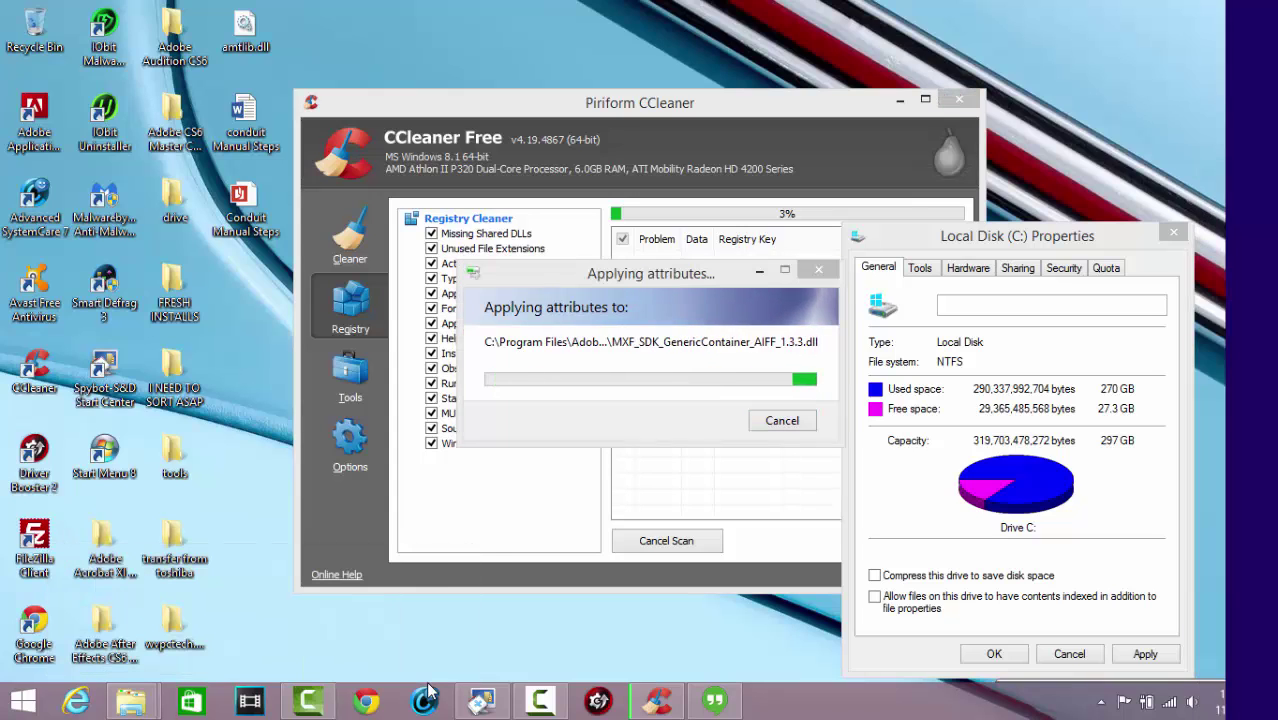
key(Return)
key(Up)
key(Up)
key(Up)
key(Return)
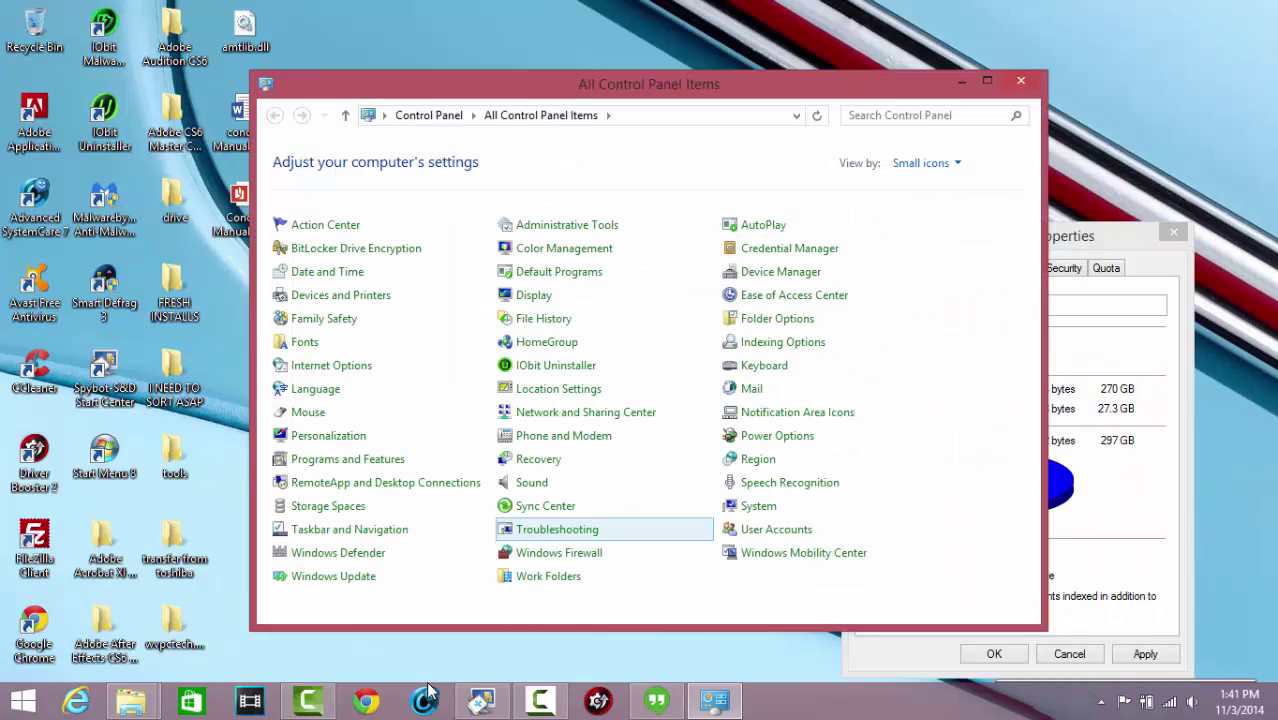
Move through the Control Panel items list, typing 'dev' to jump ahead
key(Down)
key(Down)
key(Up)
key(Up)
key(Right)
key(Left)
key(Down)
key(Down)
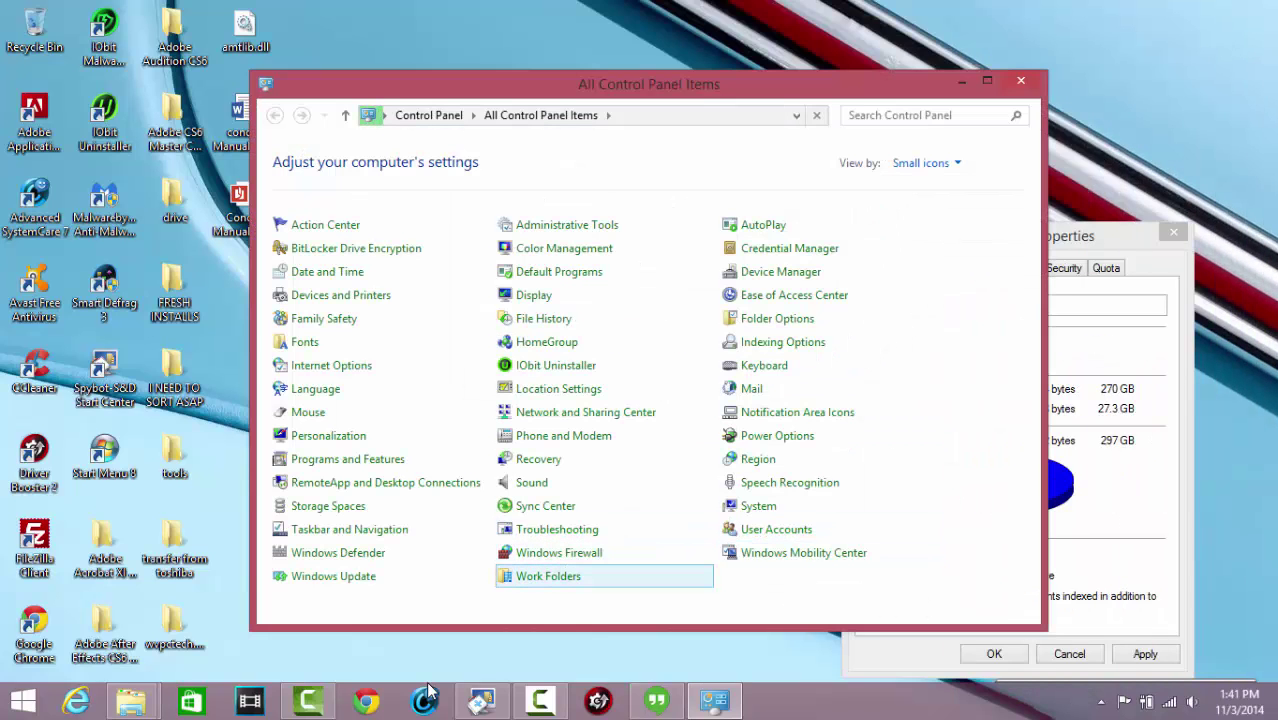
key(d)
key(e)
key(v)
key(Return)
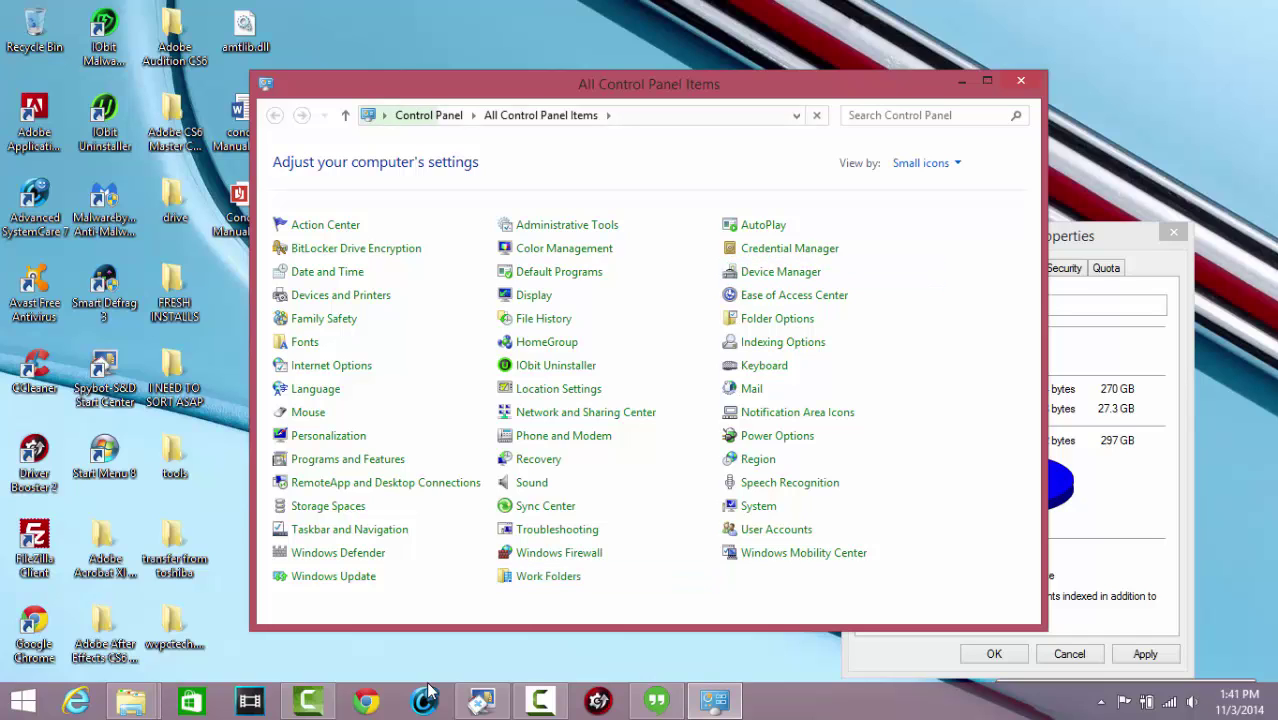
Open User Accounts and its User Account Control settings, focusing the notification level slider
key(u)
key(Return)
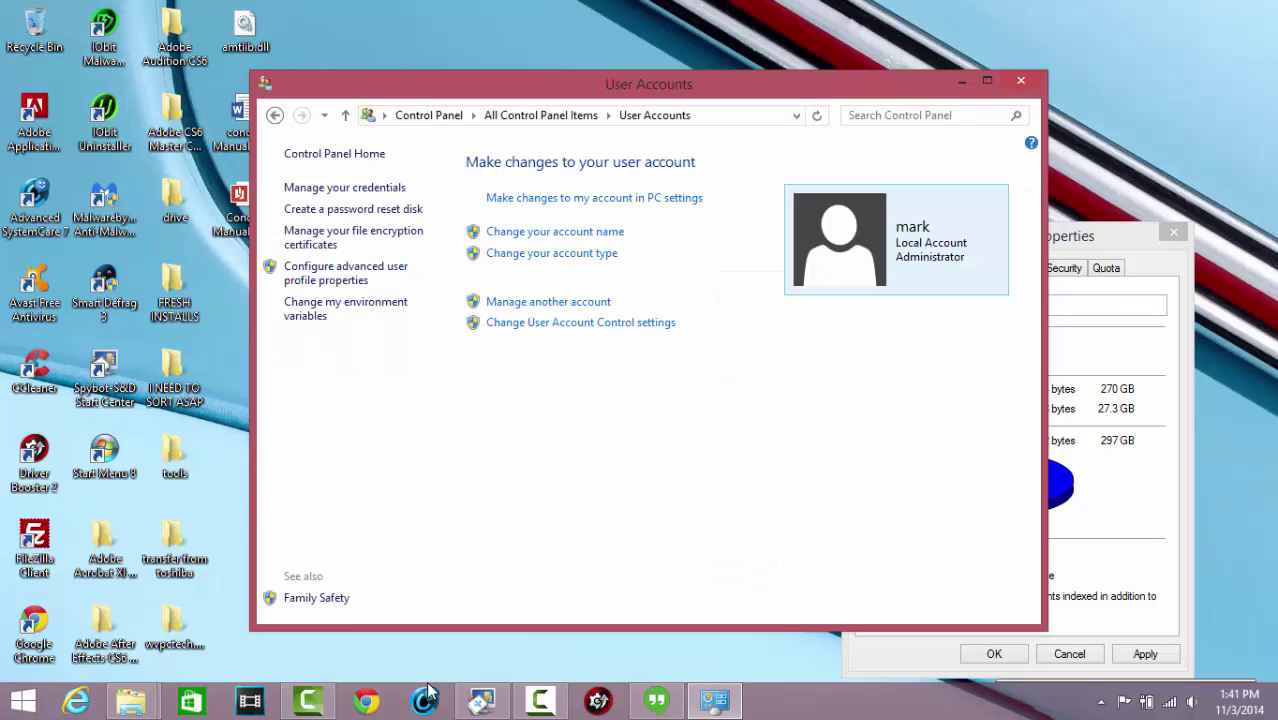
key(Tab)
key(Tab)
key(Tab)
key(Tab)
key(Tab)
key(Tab)
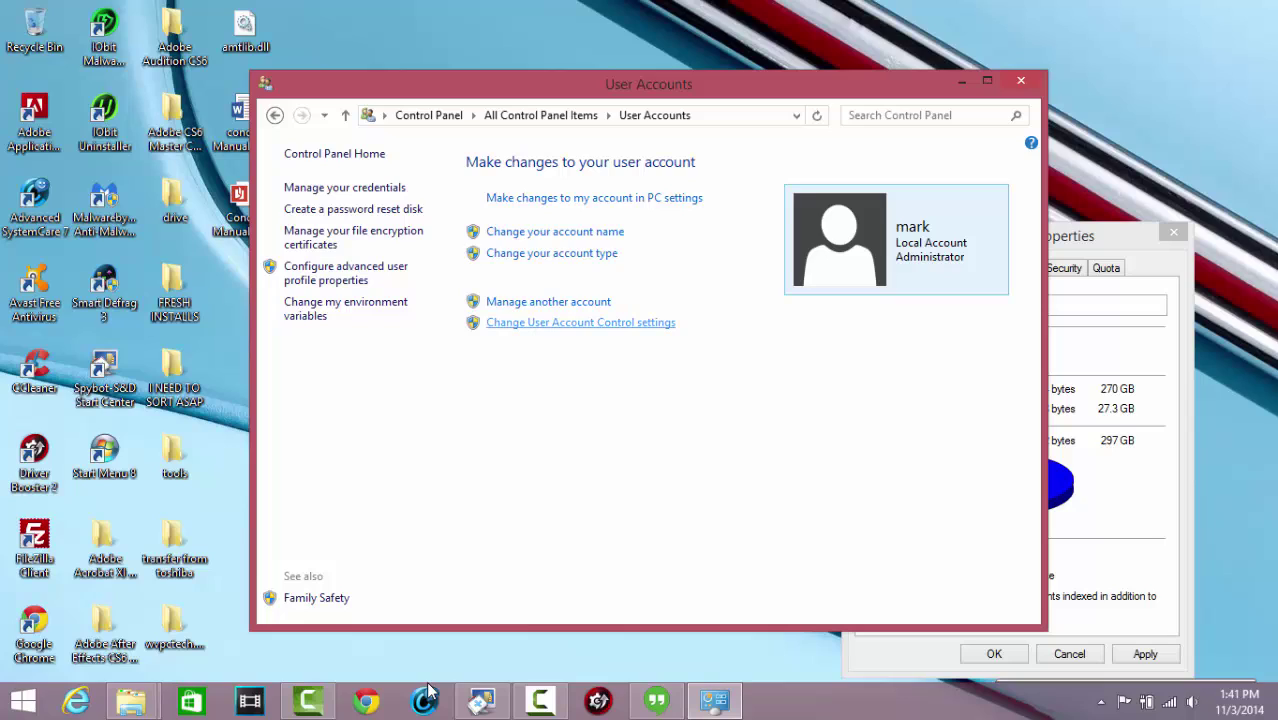
key(Return)
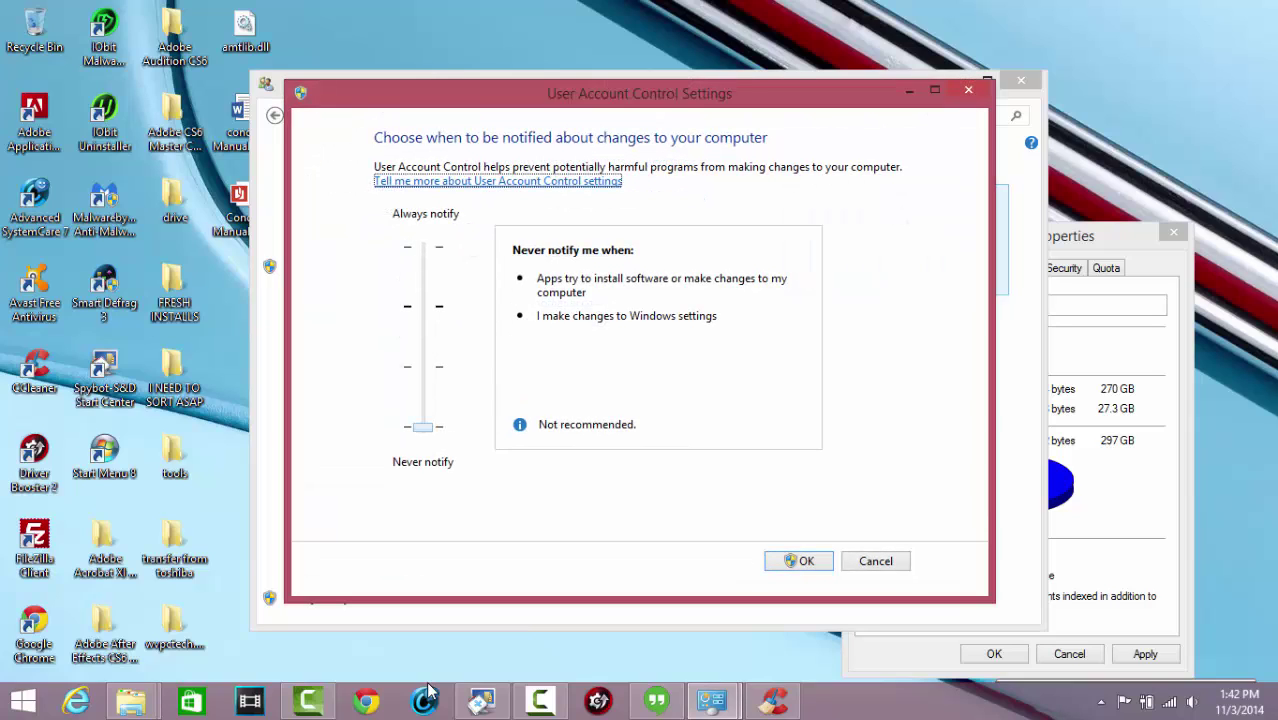
key(Tab)
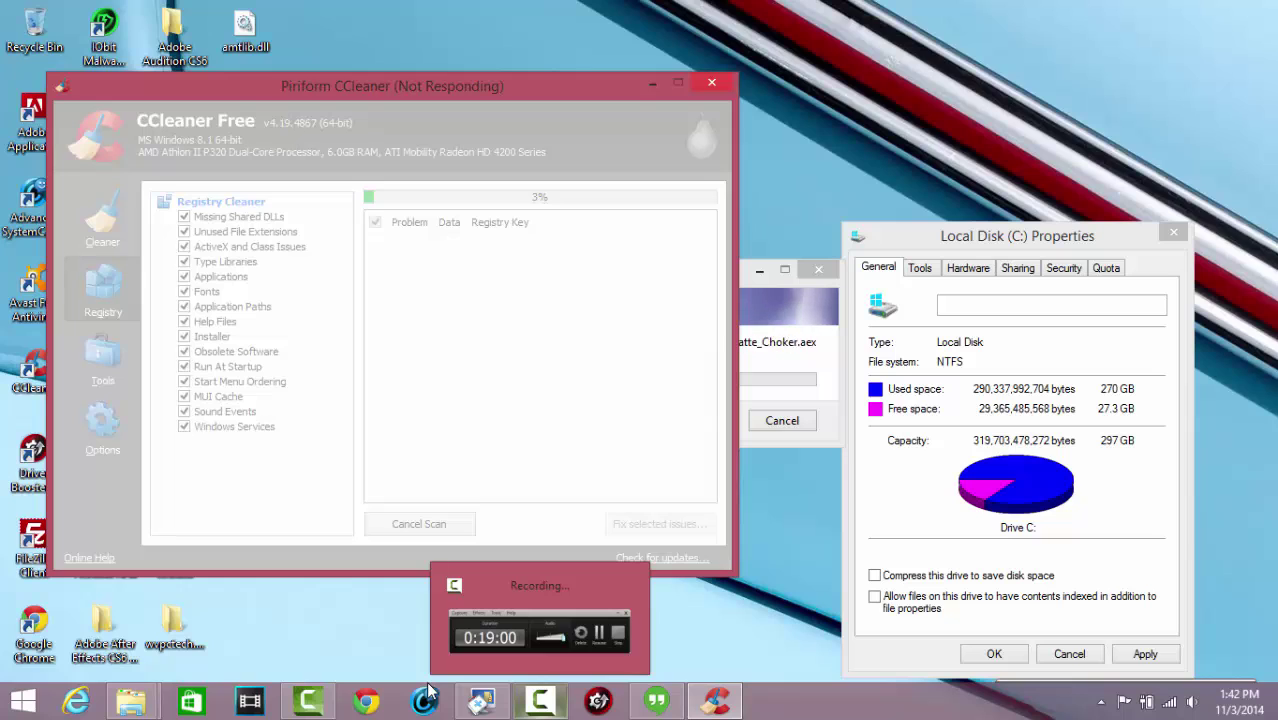
Multi-select IObit Malware Fighter, IObit Uninstaller, Malwarebytes, Advanced SystemCare 7, Avast, Smart Defrag 3 and CCleaner shortcuts
click(432, 670)
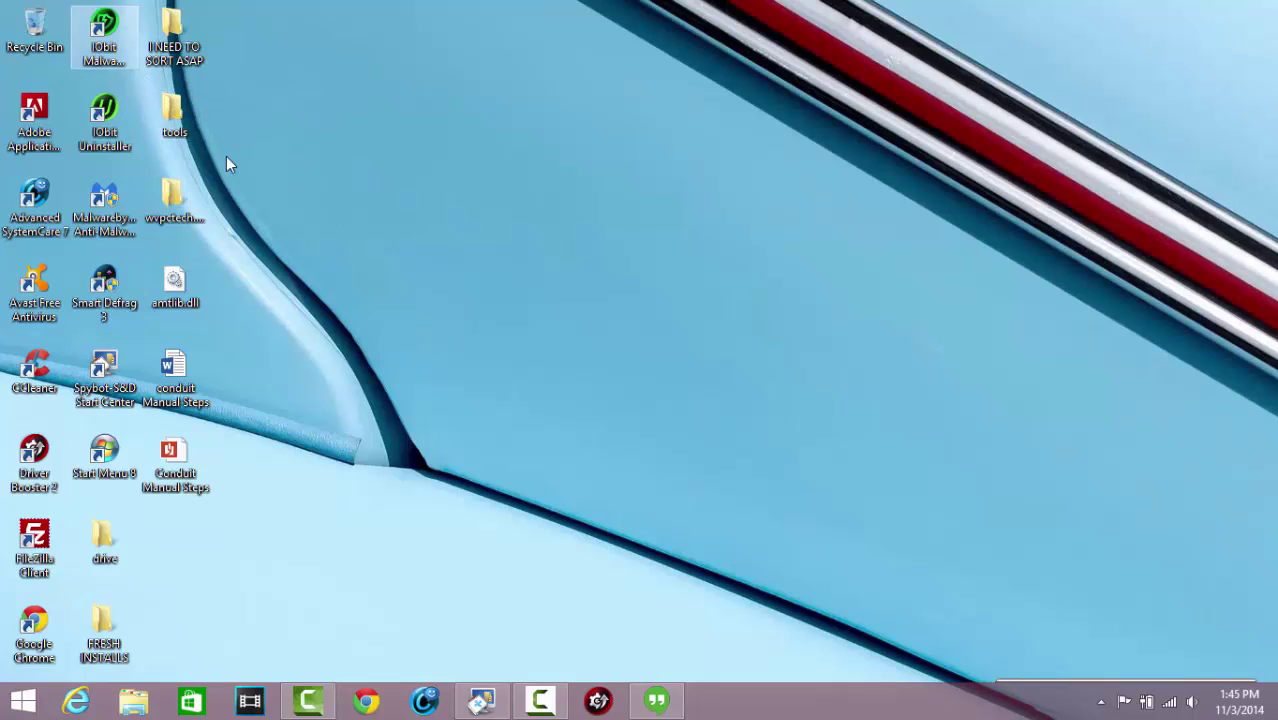
click(106, 34)
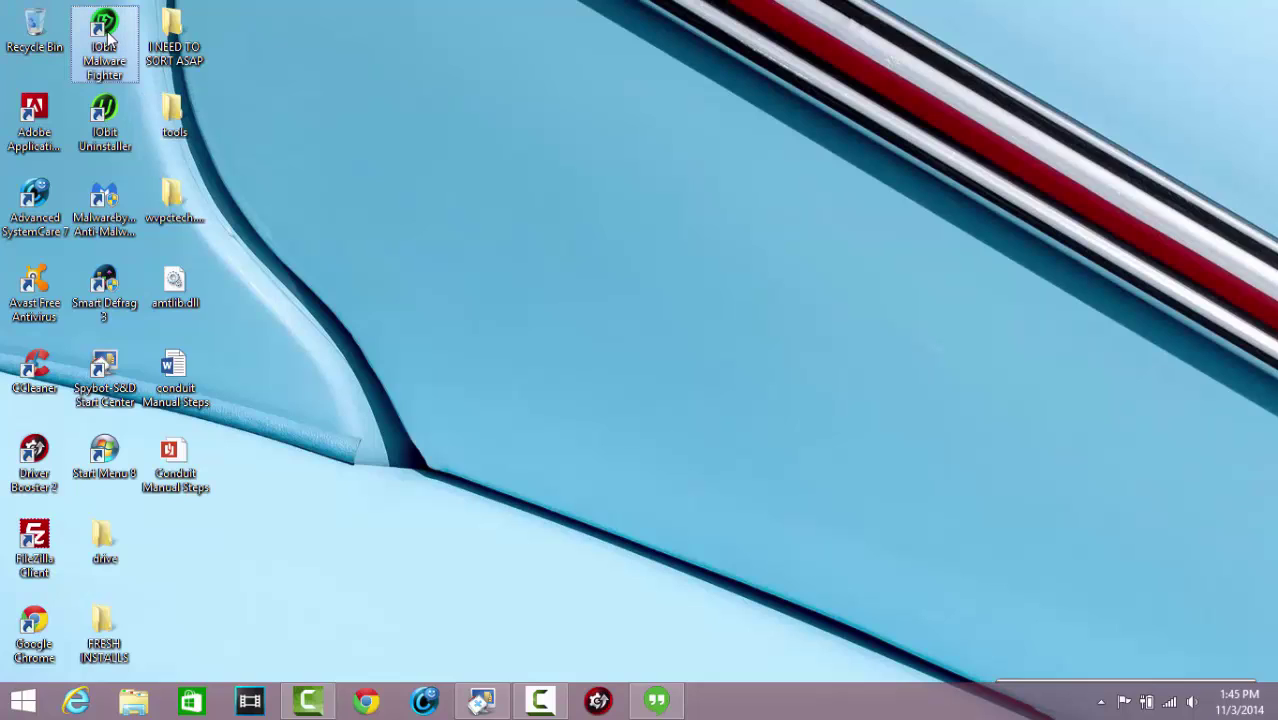
ctrl+click(108, 122)
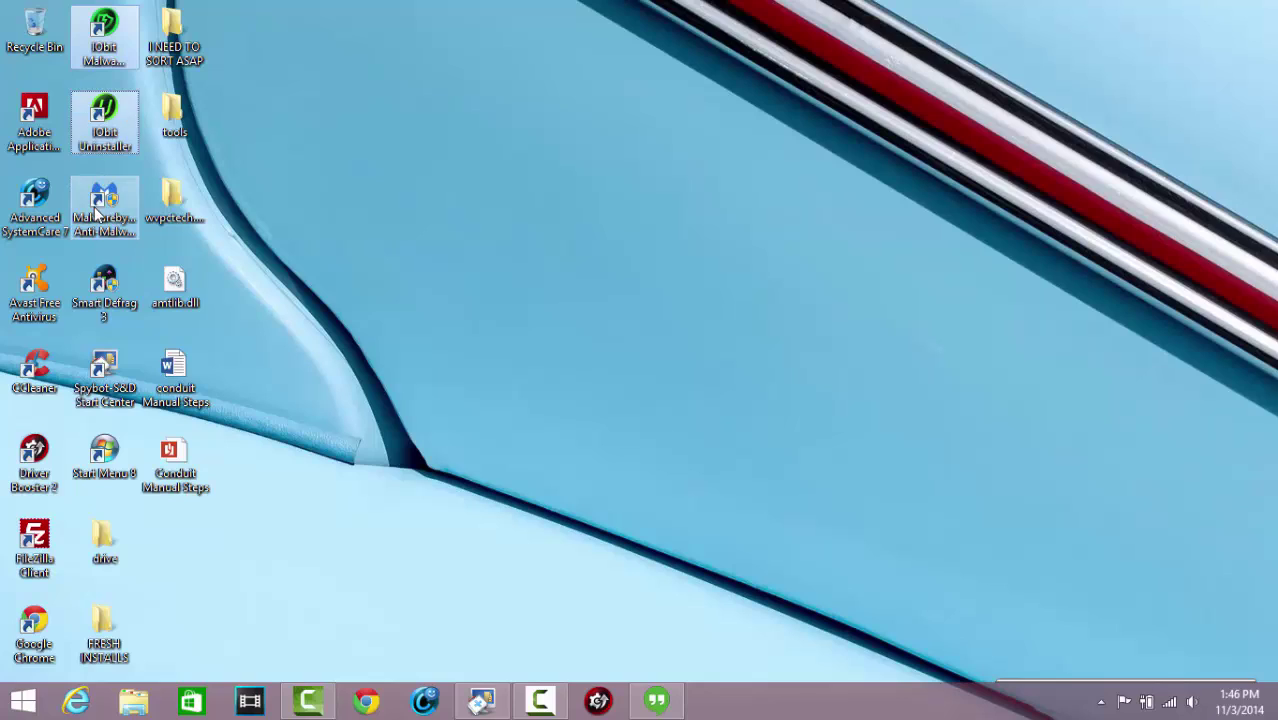
ctrl+click(100, 215)
ctrl+click(47, 228)
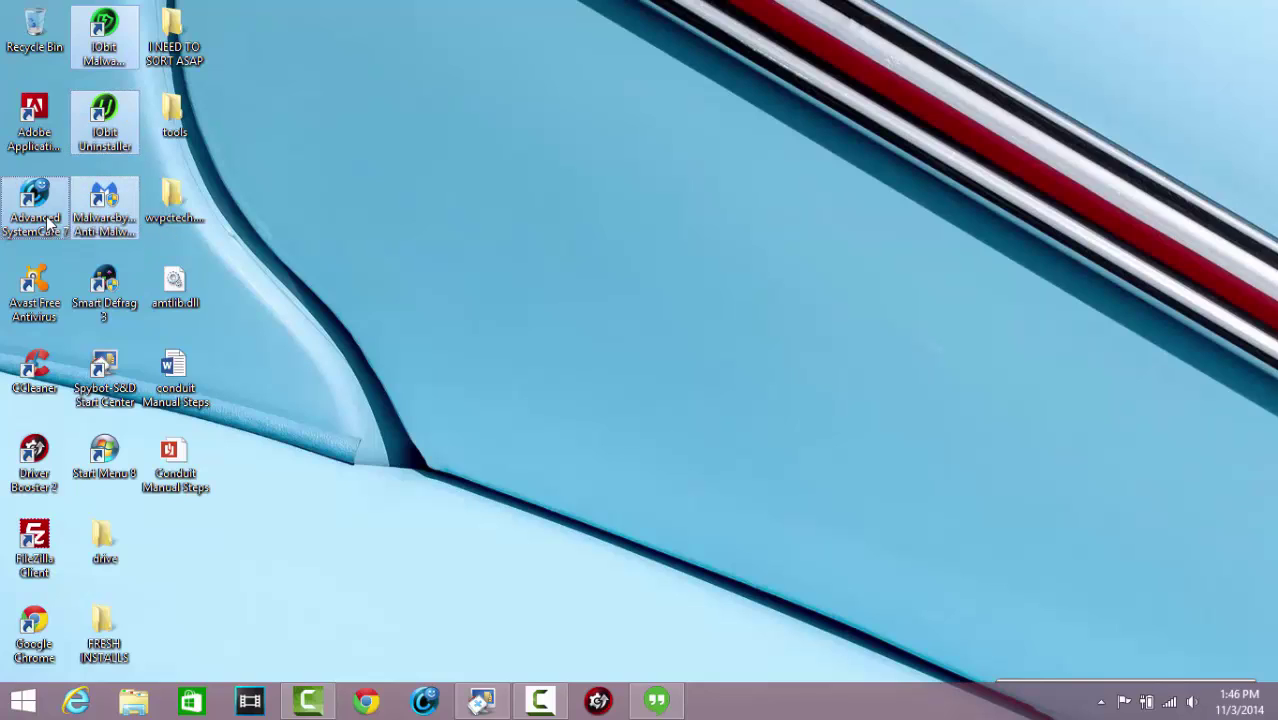
ctrl+click(40, 285)
ctrl+click(104, 290)
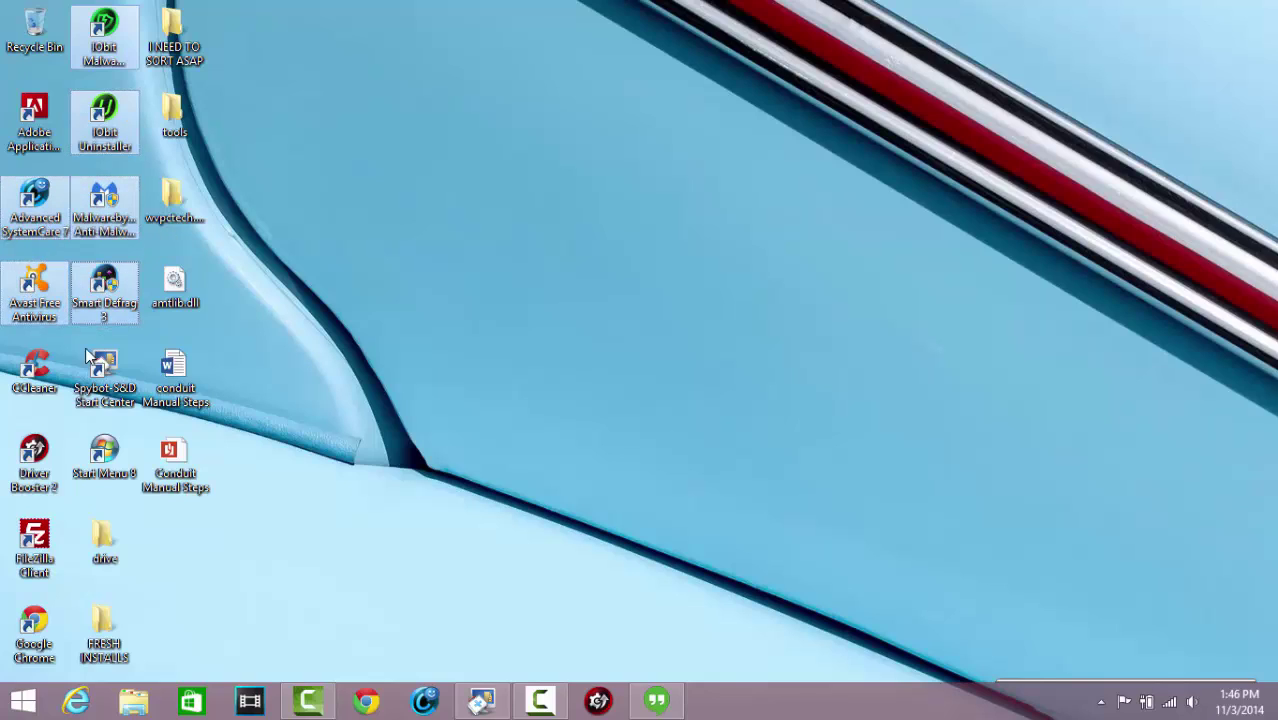
ctrl+click(35, 372)
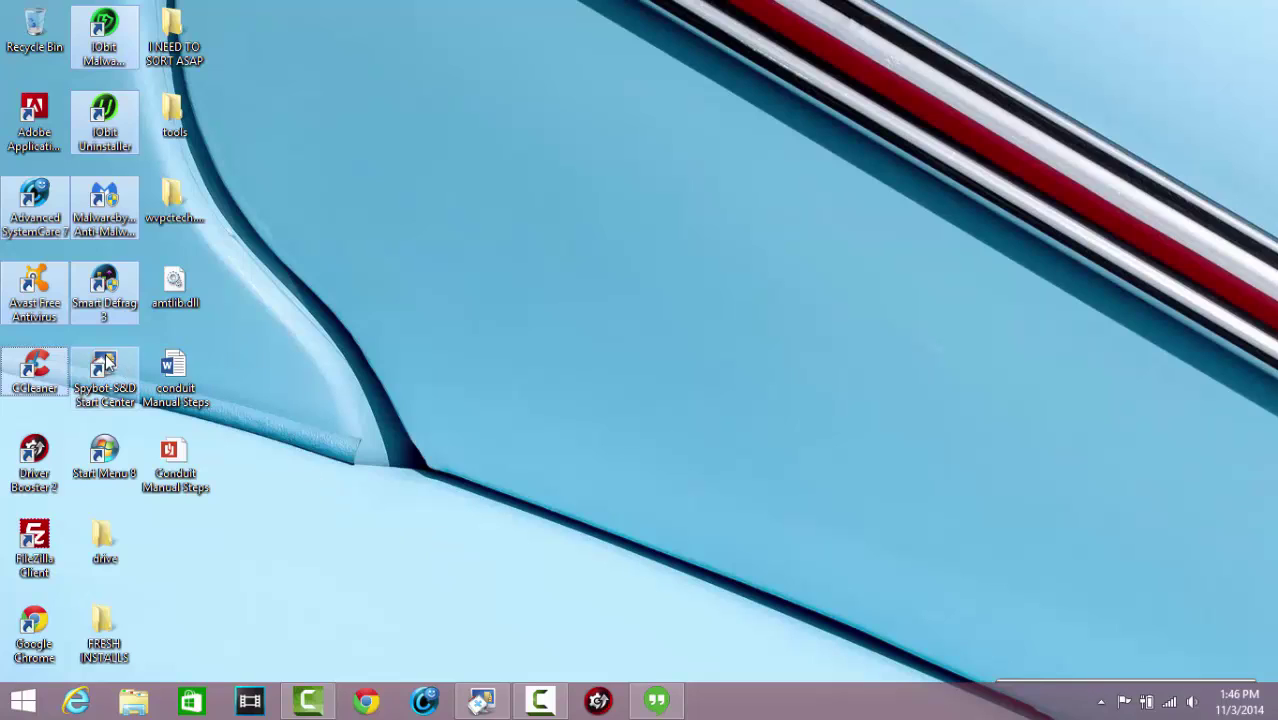
Add Spybot S&D, Start Menu 8 and Driver Booster to the selection and drag all into the tools folder
click(105, 390)
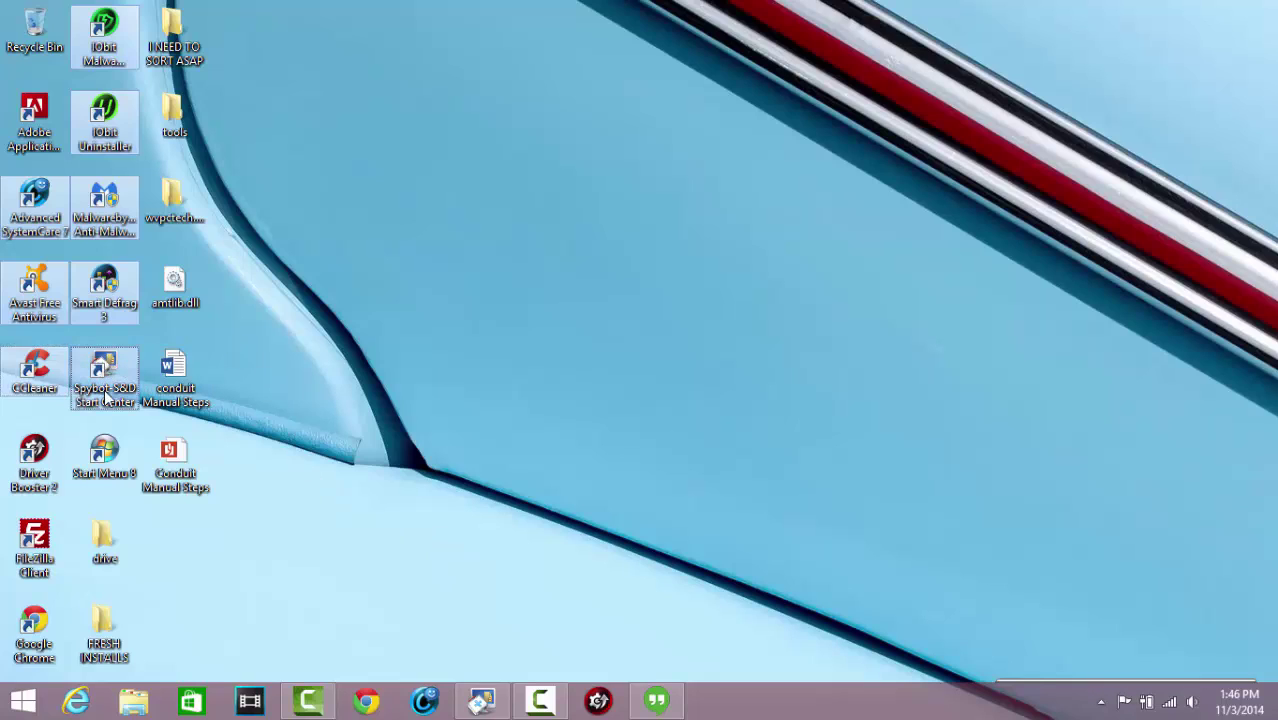
click(104, 456)
click(34, 468)
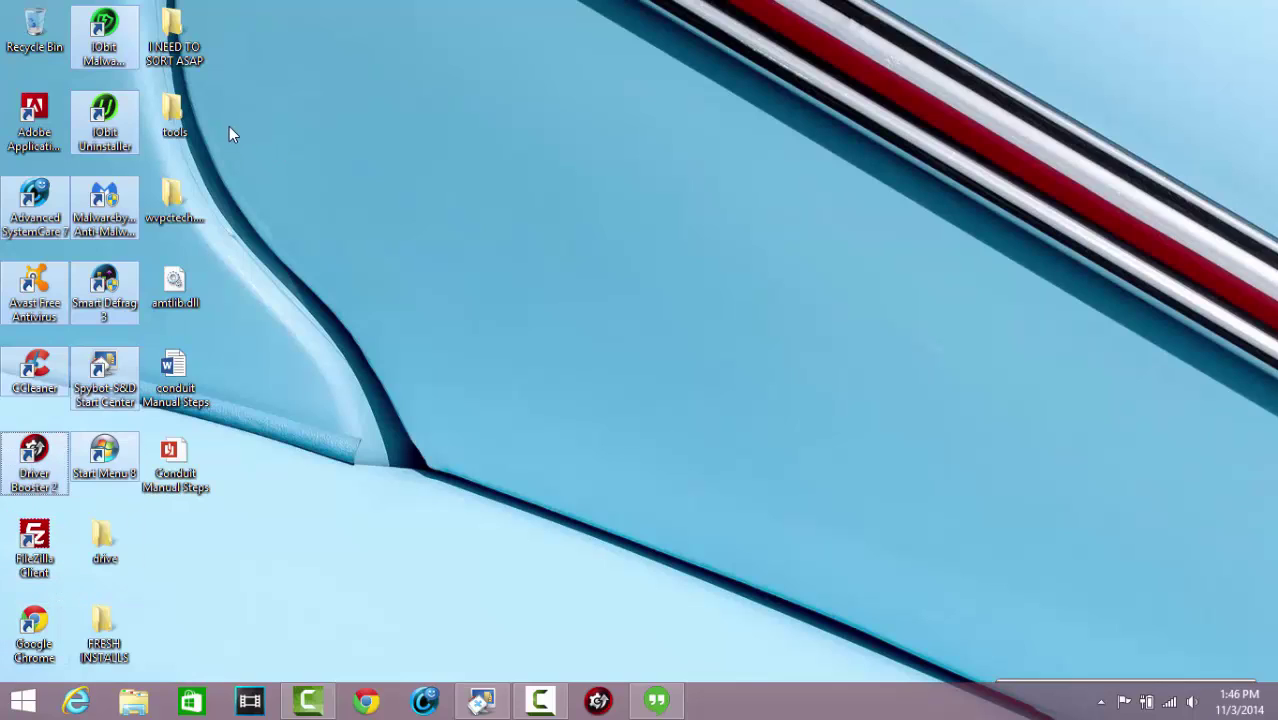
click(115, 44)
drag(115, 44, 191, 124)
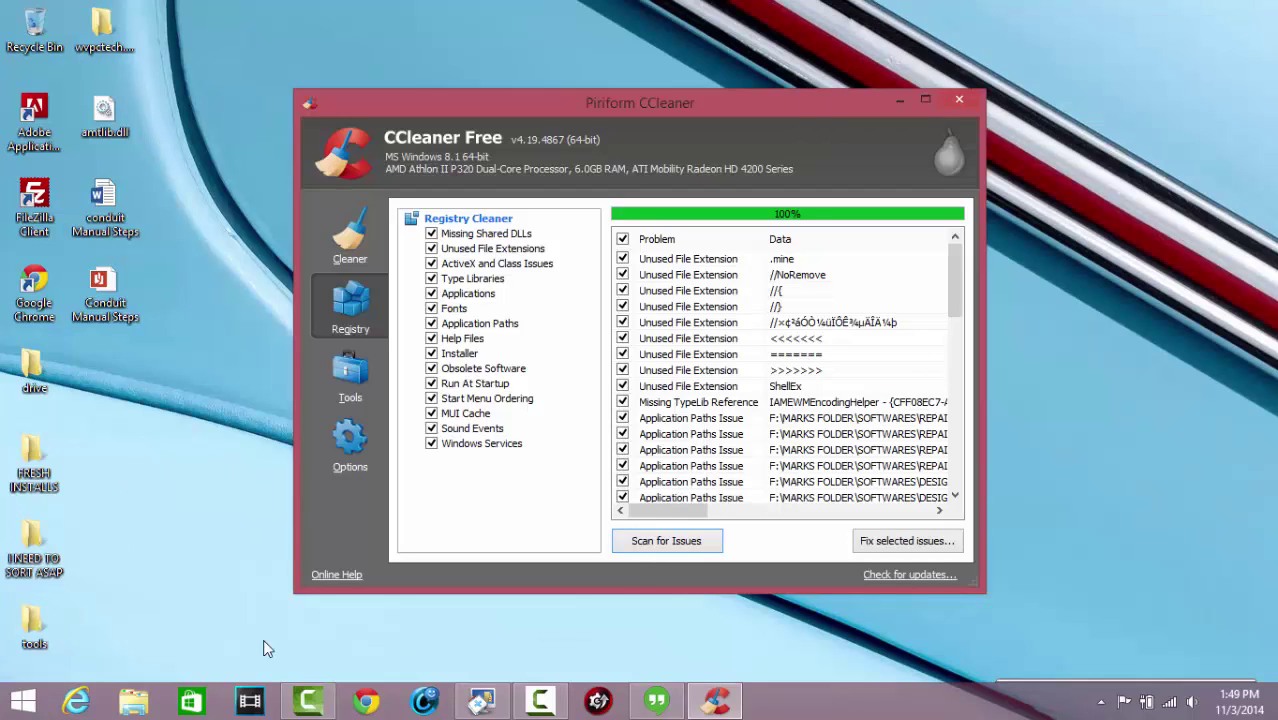
Fix all 50 registry issues without saving a backup, then close the fix panel
click(880, 543)
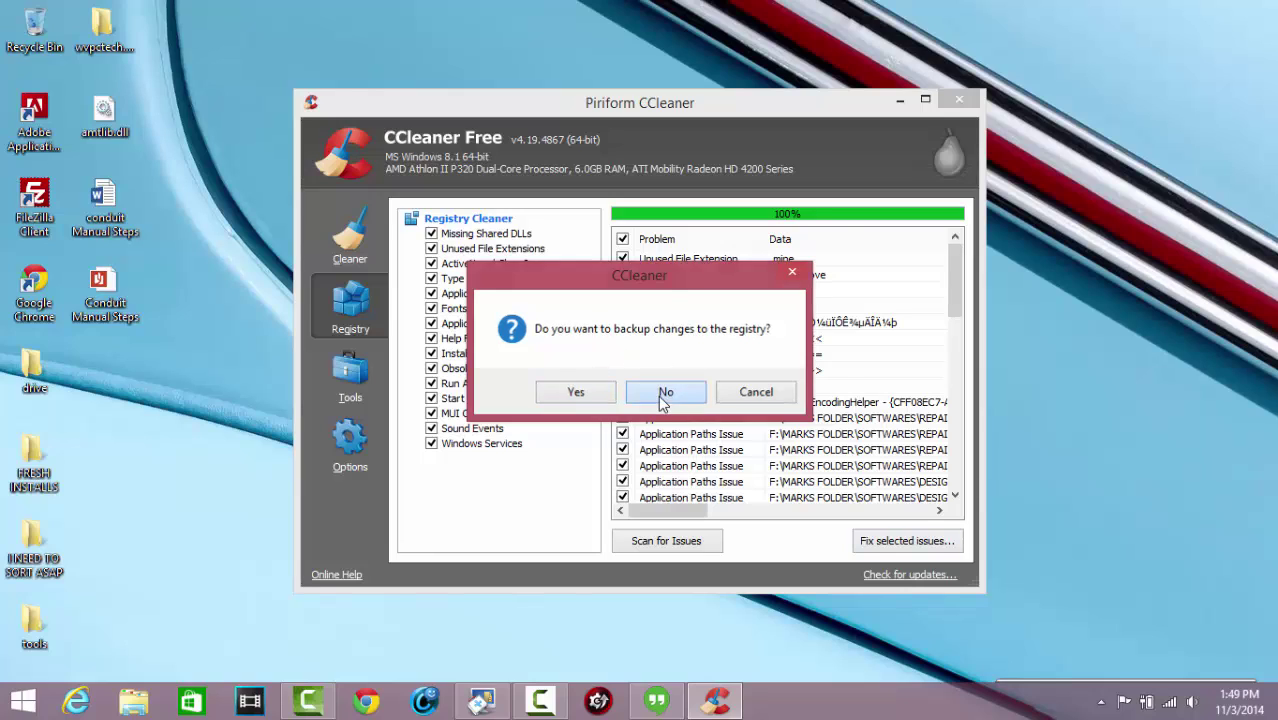
click(658, 395)
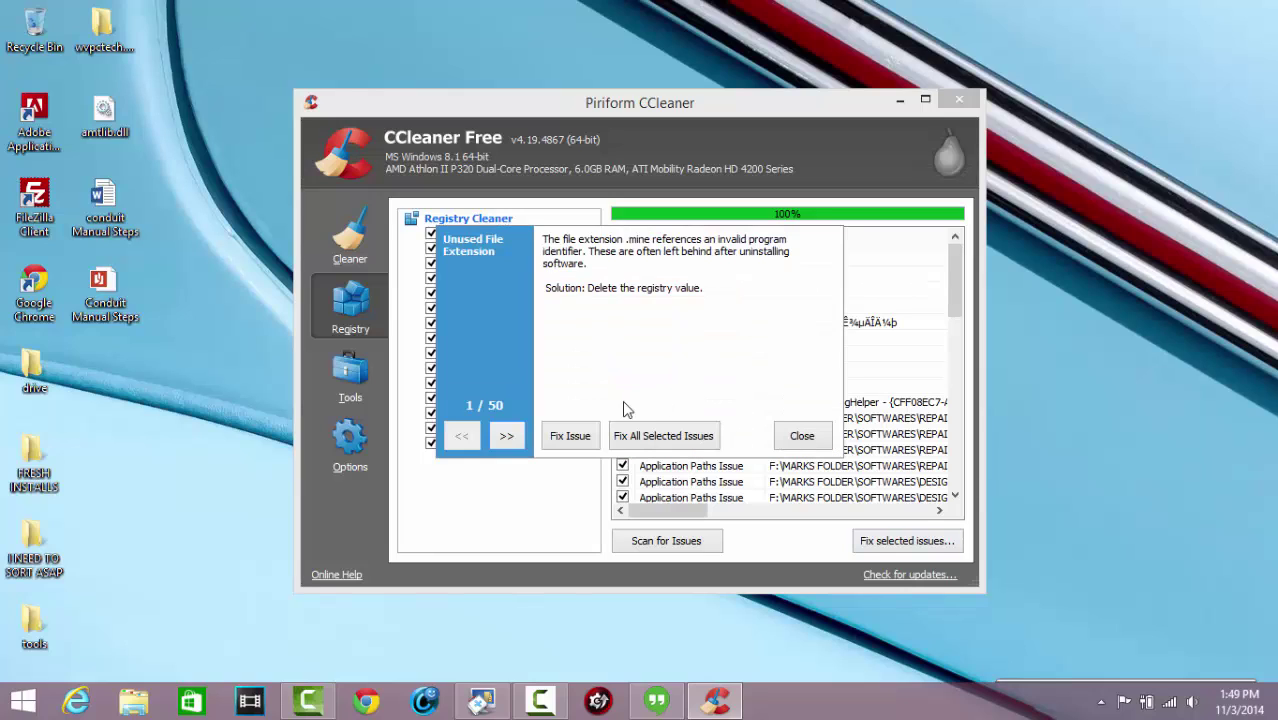
click(663, 447)
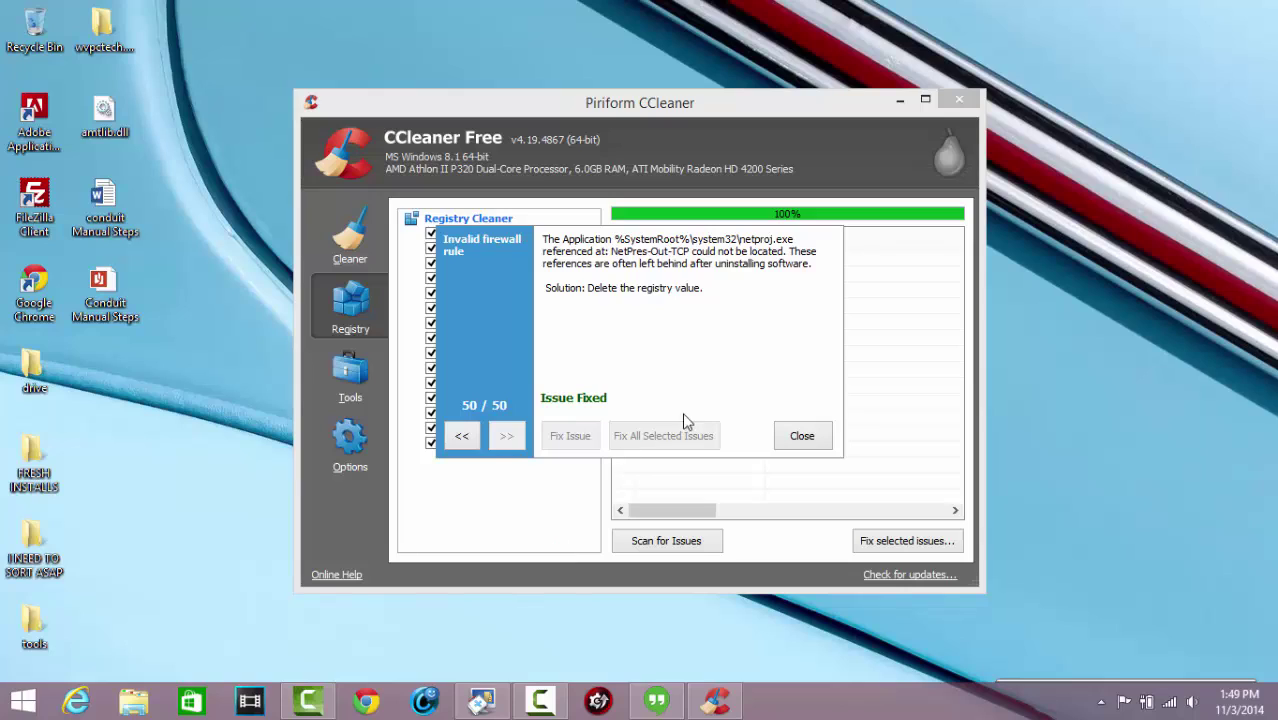
click(801, 432)
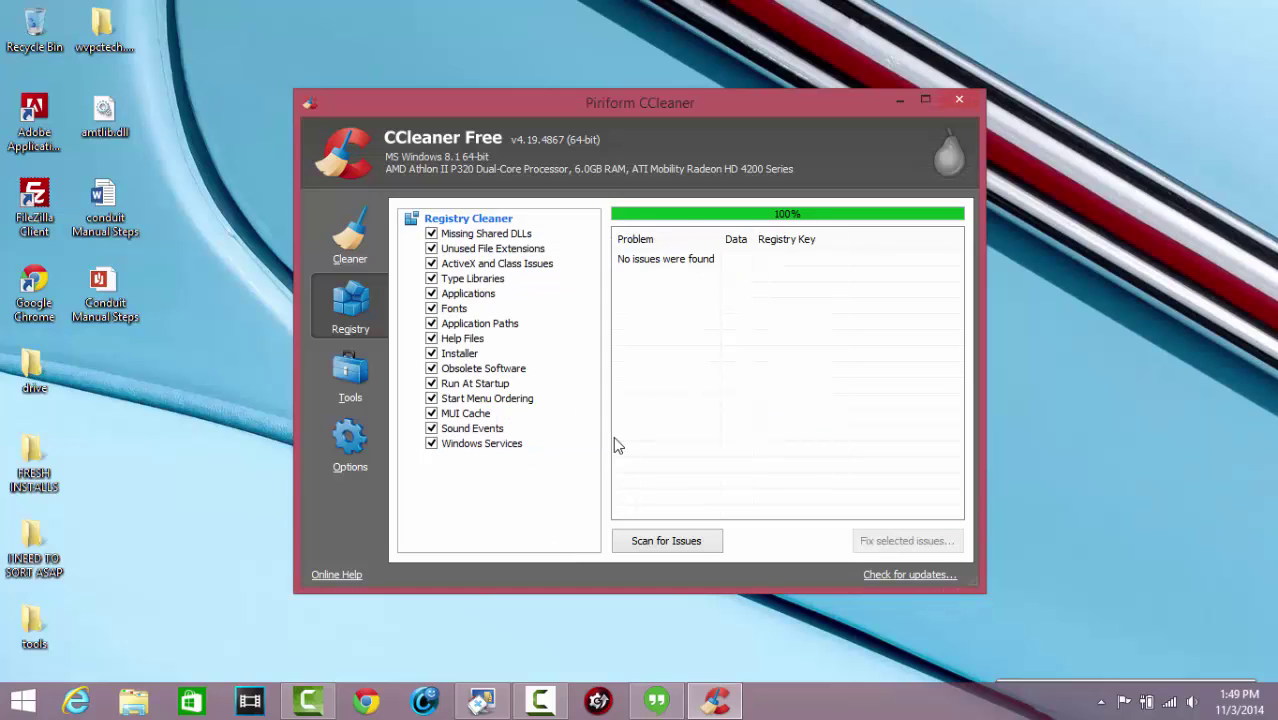
List installed programs under CCleaner's Tools > Uninstall, then close CCleaner
click(331, 374)
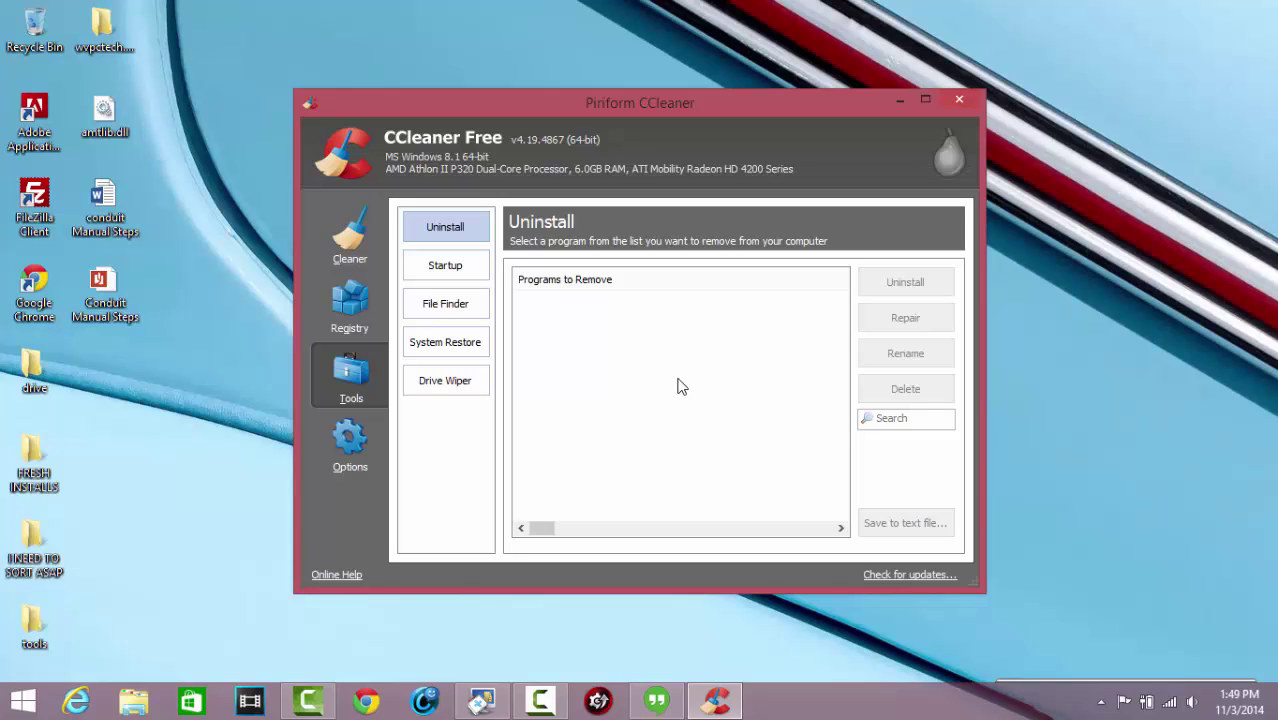
click(1051, 313)
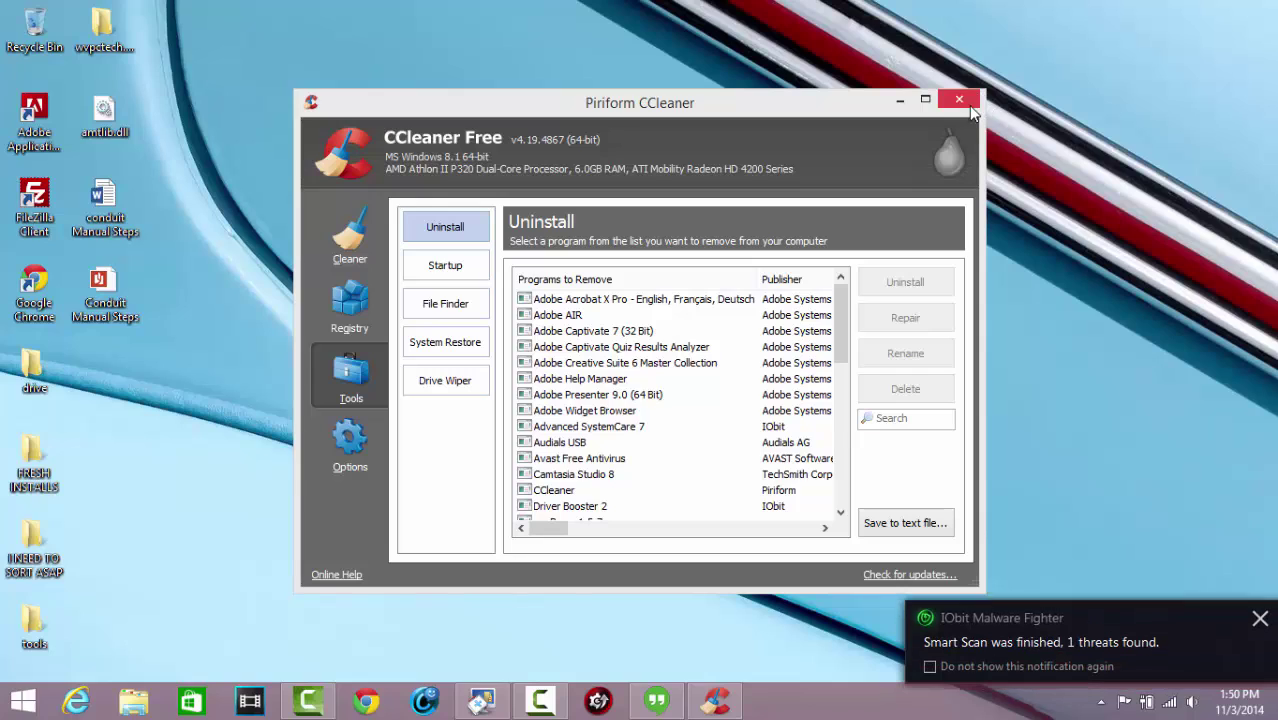
click(961, 100)
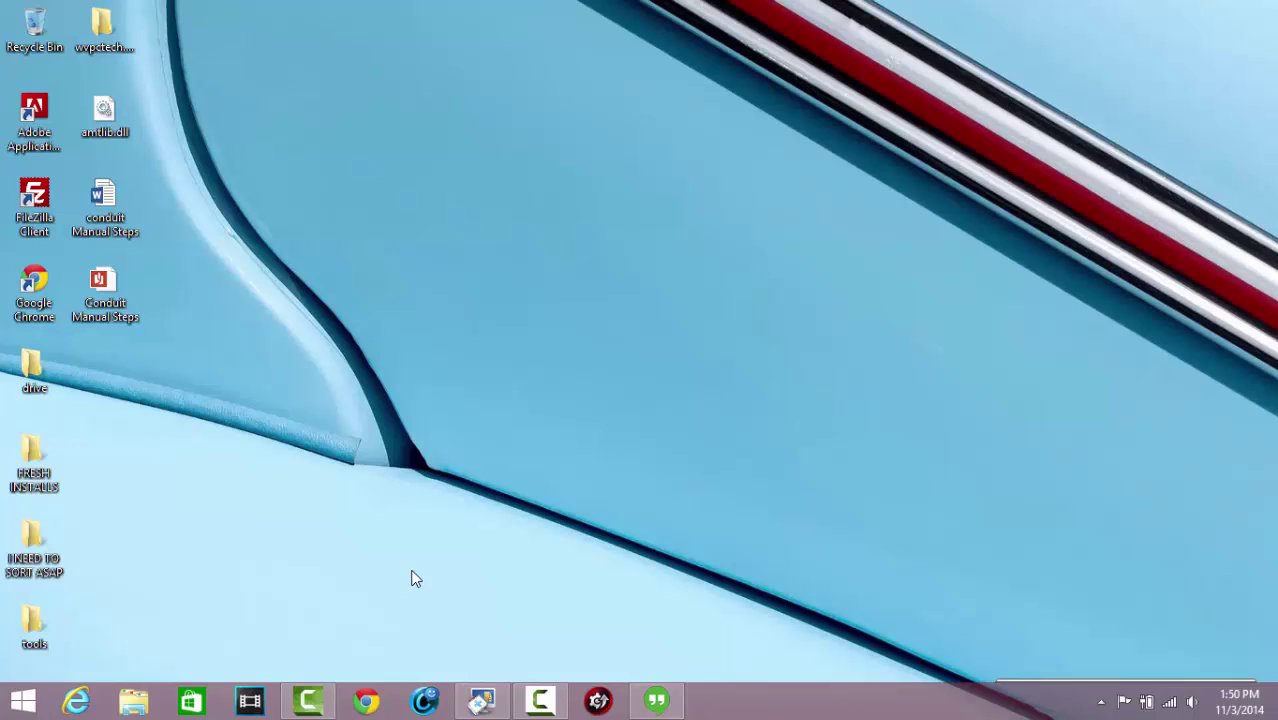
Run the msconfig command from the Windows Run dialog
key(super+r)
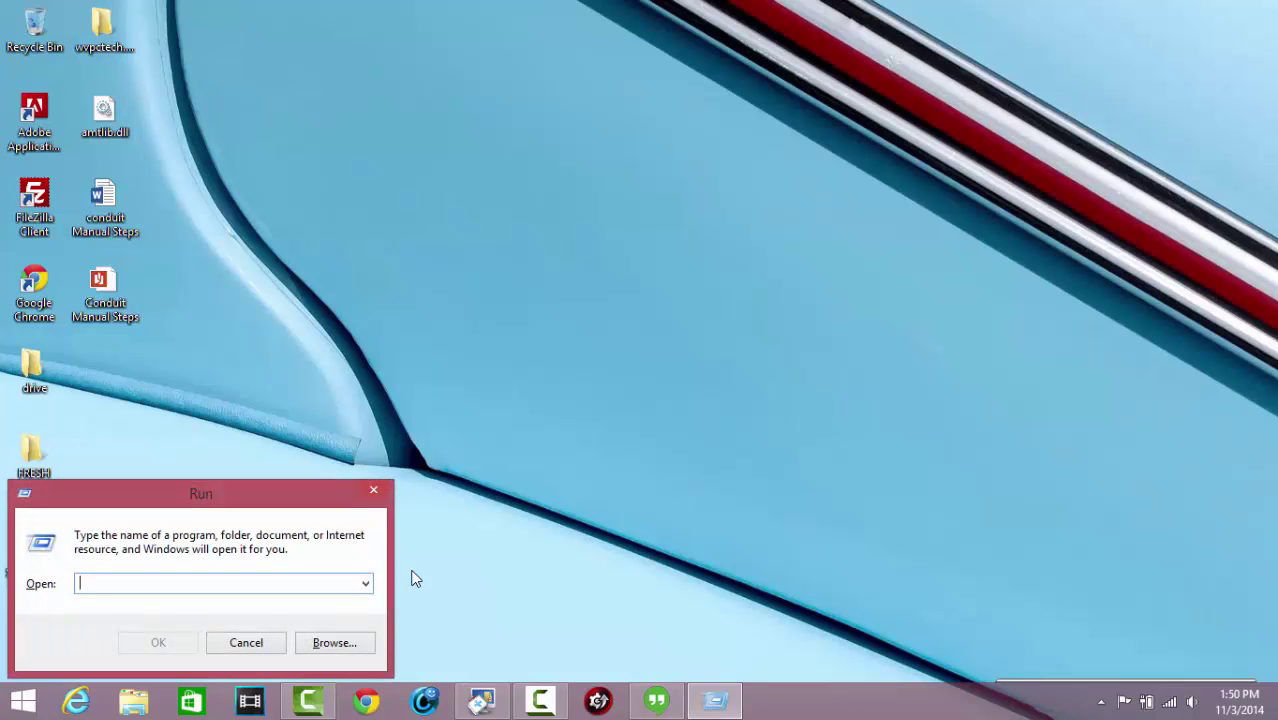
text(msconfig)
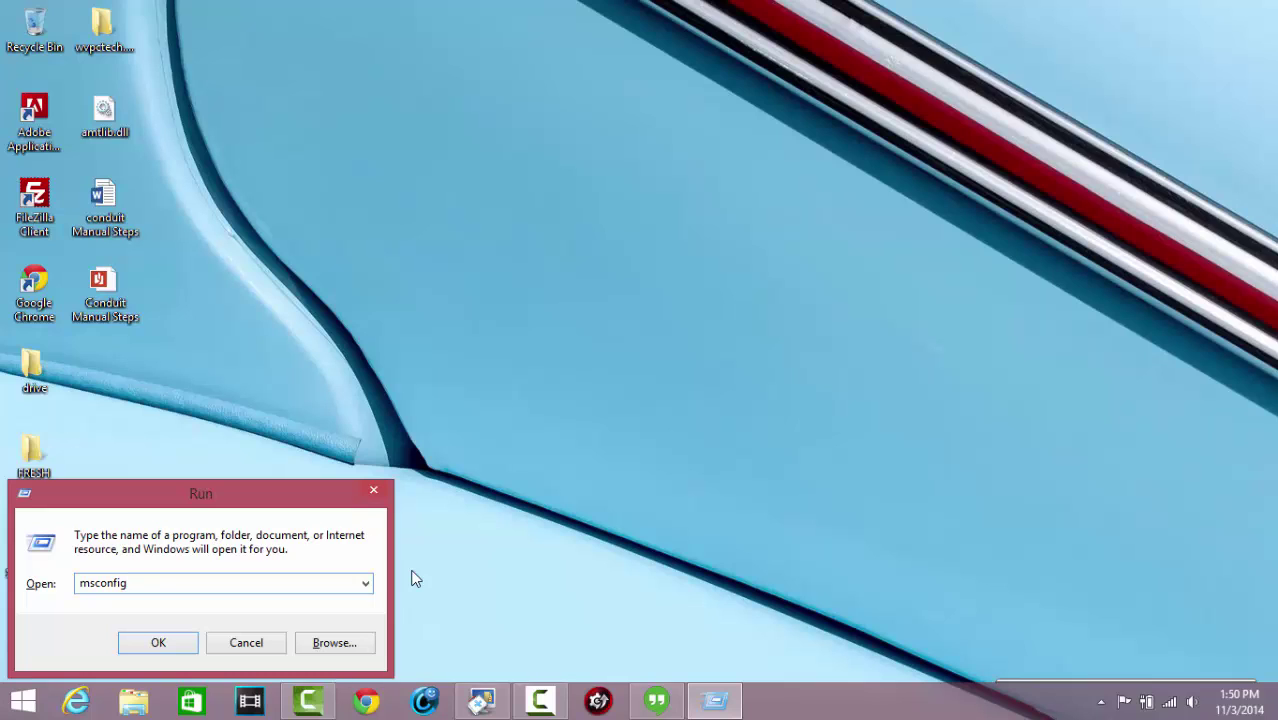
key(Return)
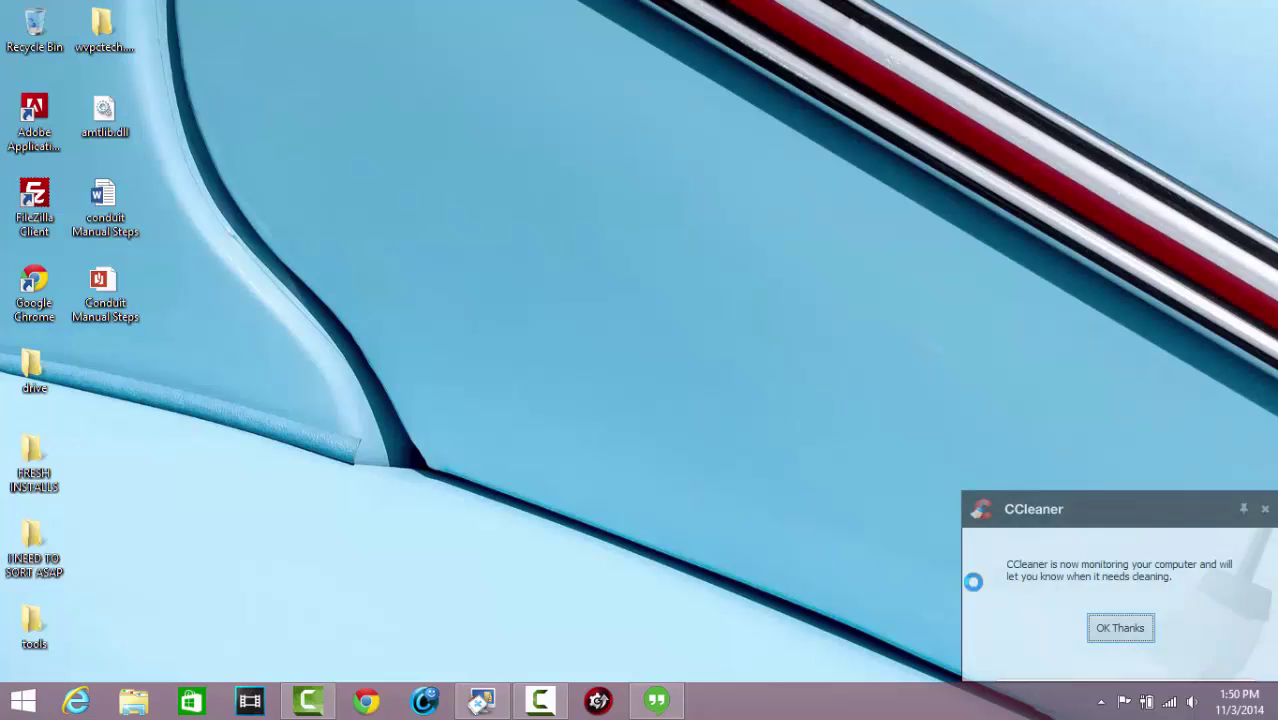
Dismiss the CCleaner monitoring notice and show System Configuration's Startup tab
click(1118, 630)
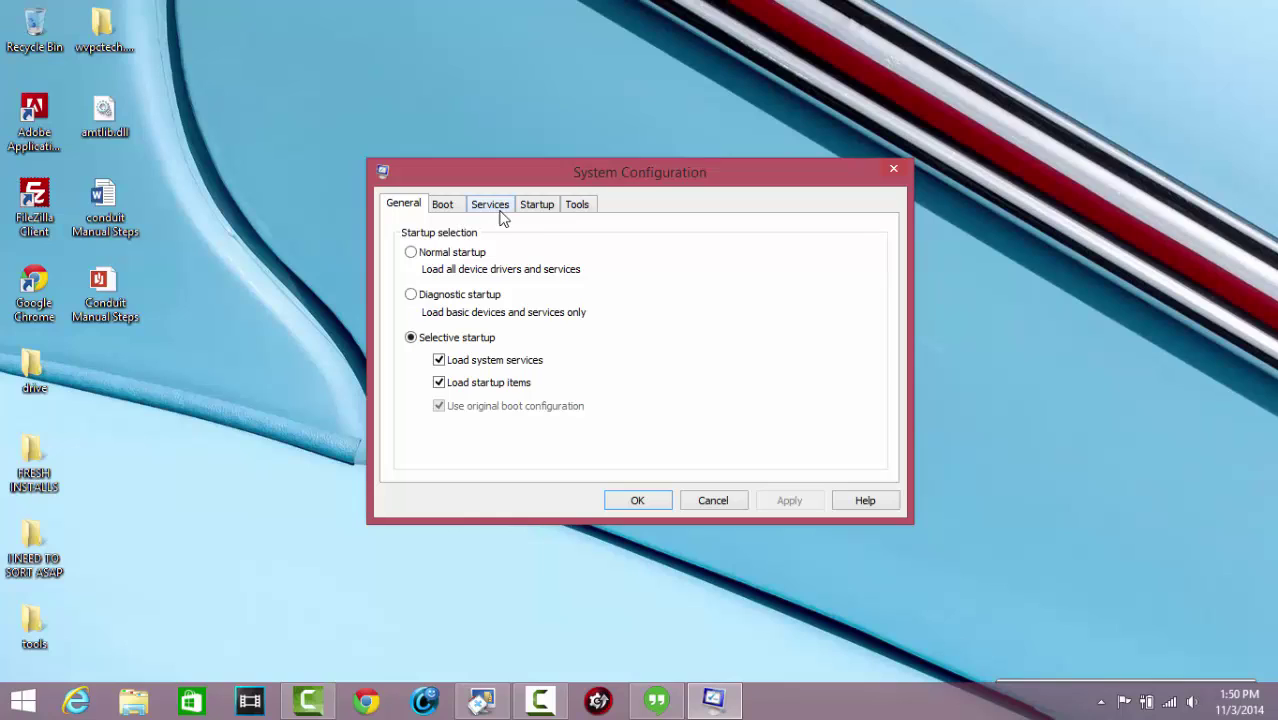
click(535, 205)
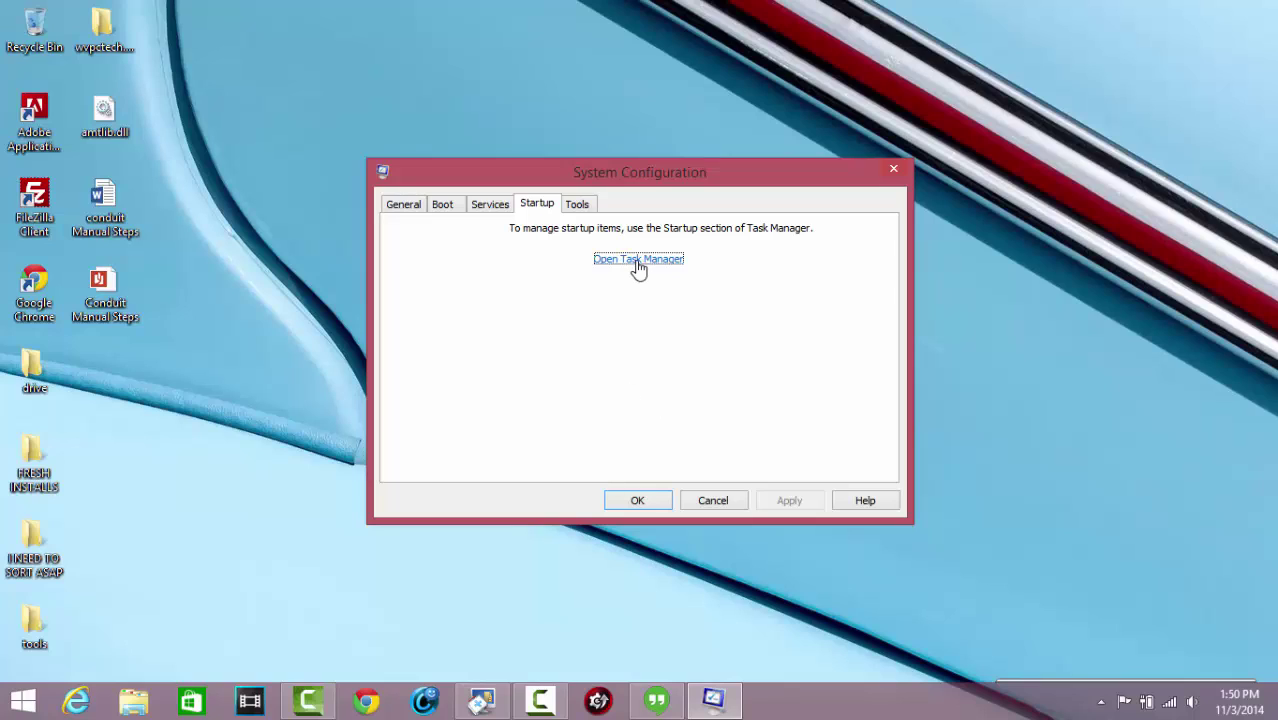
Disable AcroTray, Acrobat SpeedLauncher, CS6 Service Manager, Reader and Acrobat, and Adobe Updater at startup
click(677, 258)
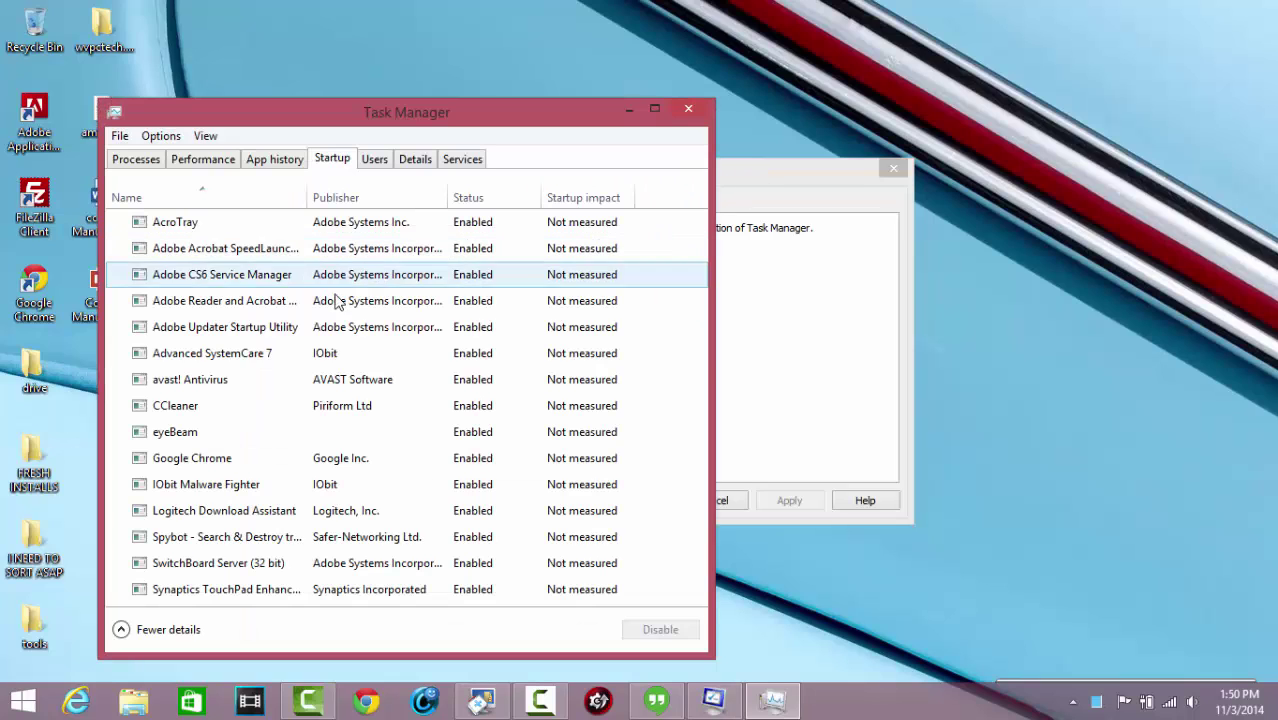
click(468, 224)
click(659, 630)
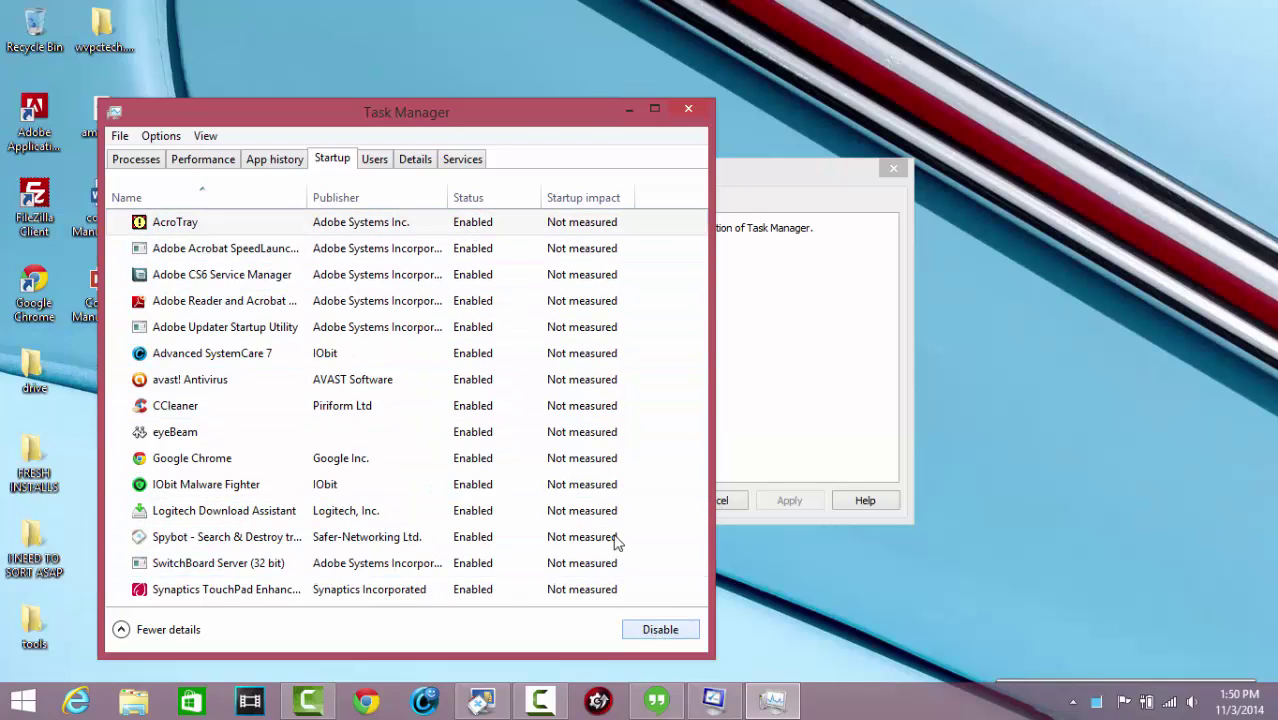
click(482, 250)
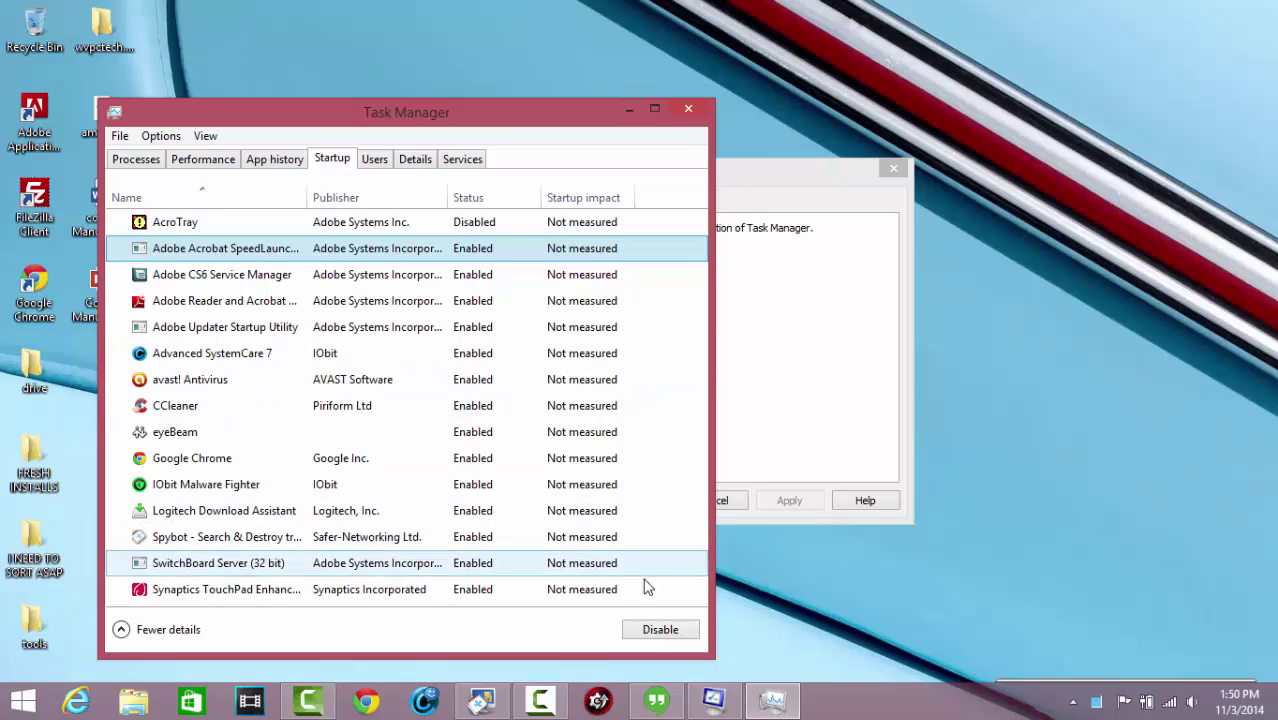
click(659, 630)
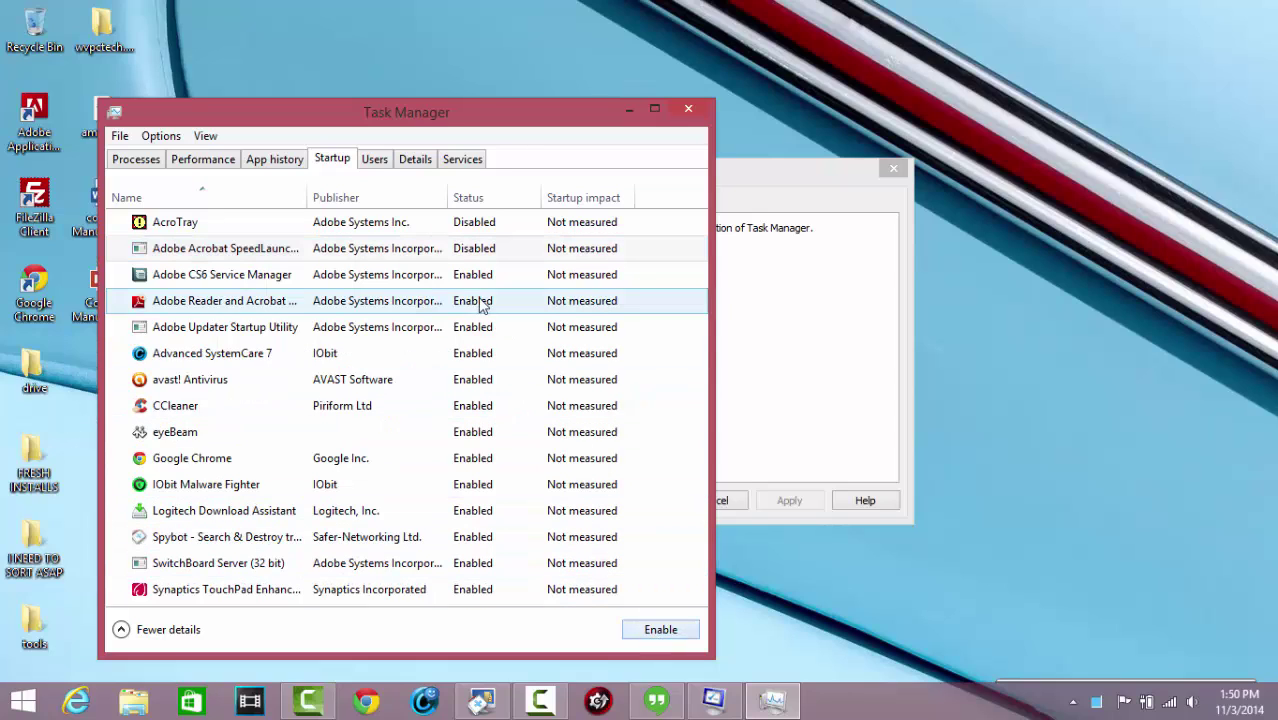
click(470, 276)
click(657, 628)
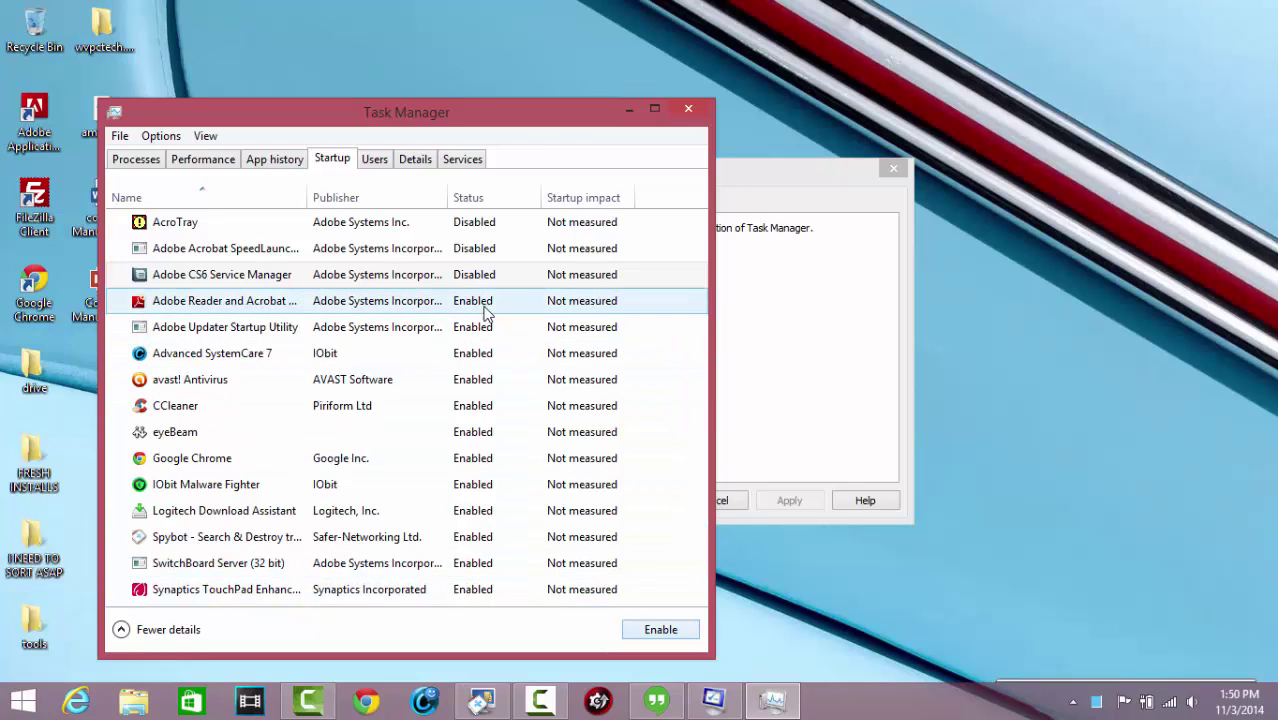
click(483, 301)
click(648, 630)
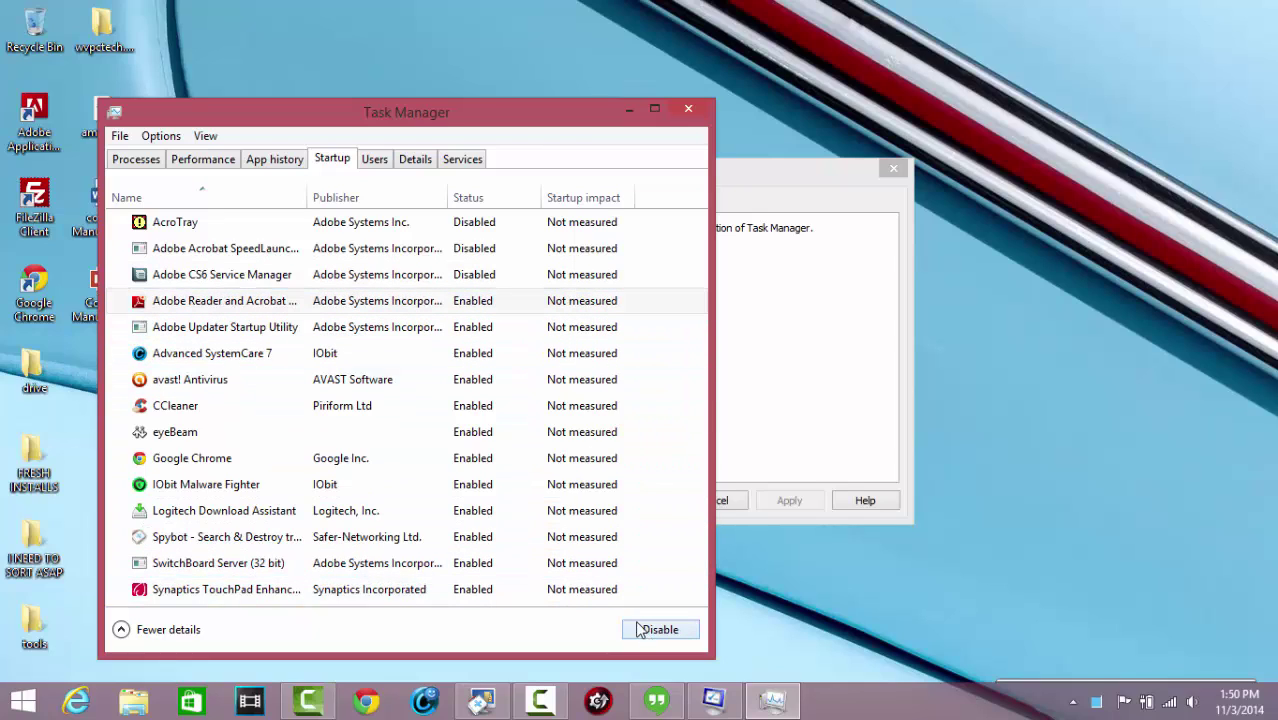
click(502, 328)
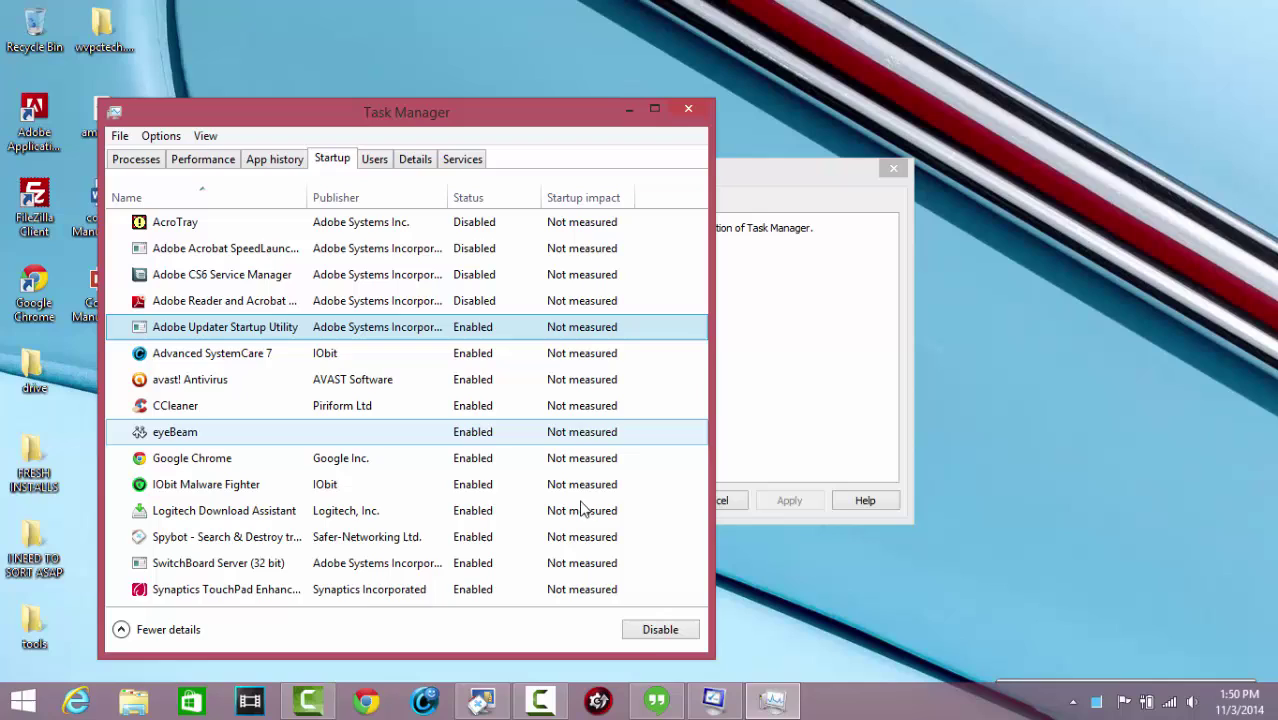
click(652, 629)
Review Advanced SystemCare 7, avast! Antivirus, CCleaner and eyeBeam startup entries, leaving them enabled
click(510, 379)
click(486, 355)
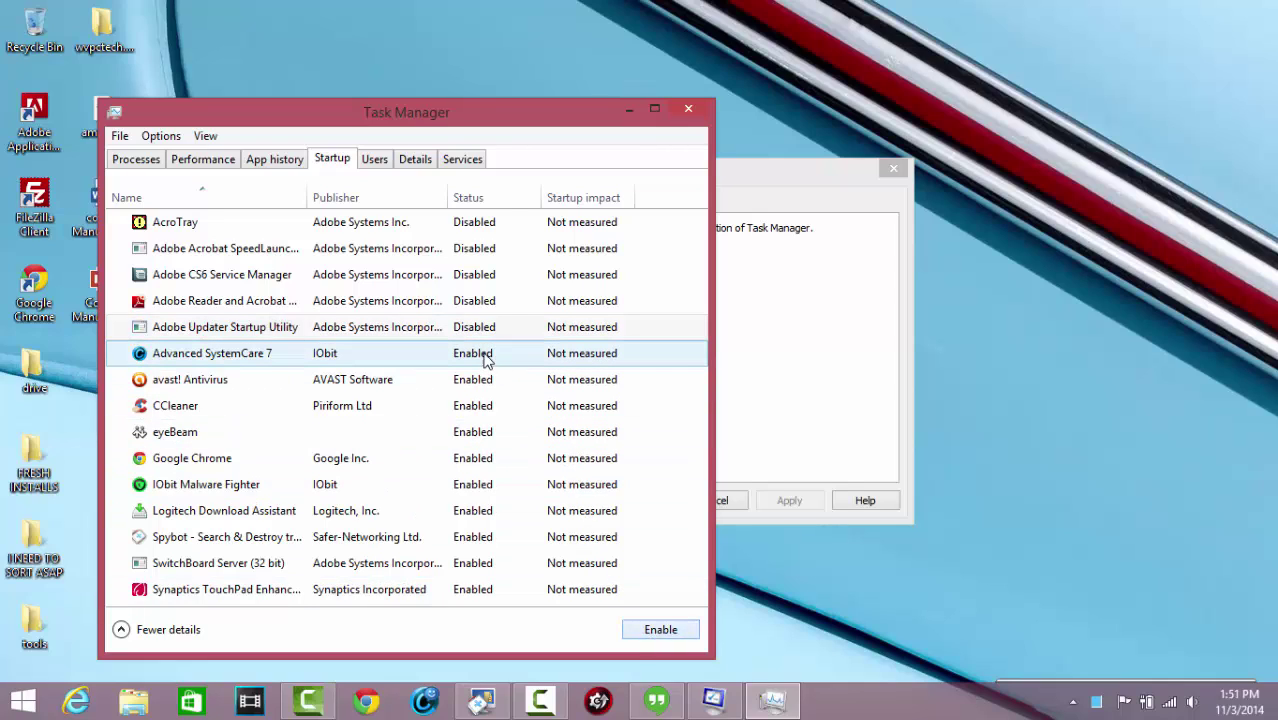
click(245, 379)
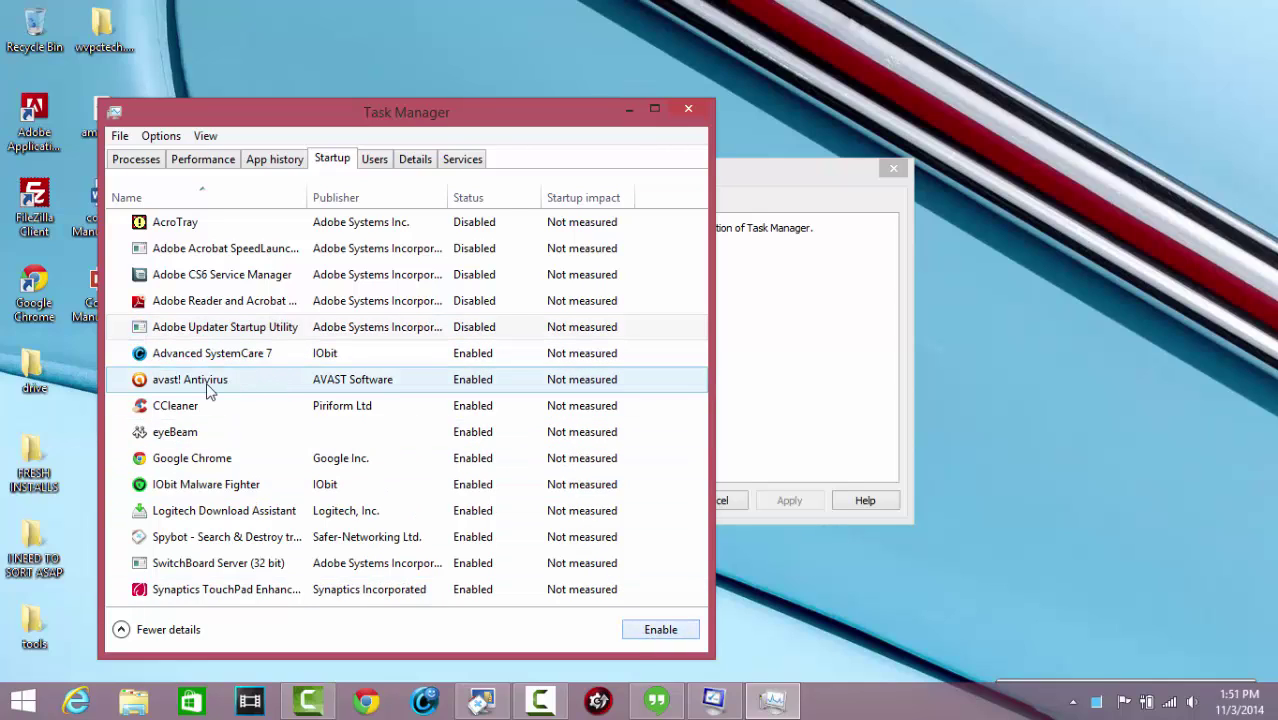
click(186, 407)
click(300, 381)
click(415, 405)
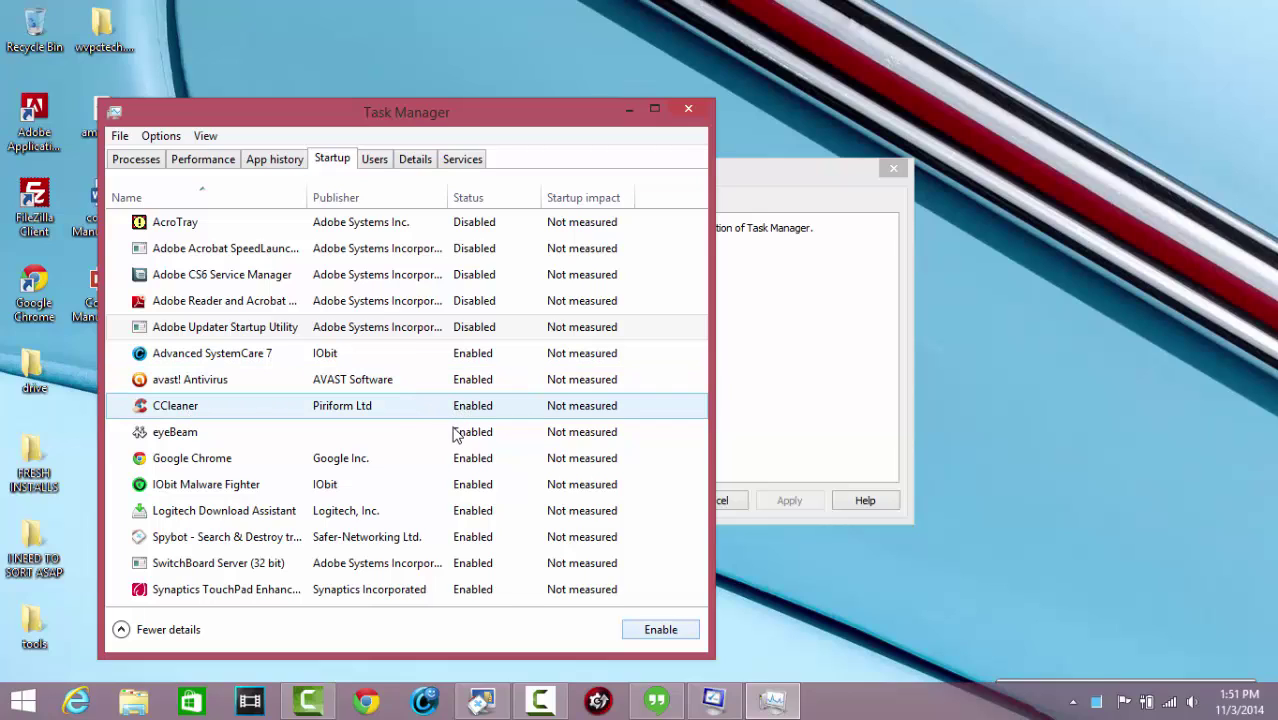
click(460, 436)
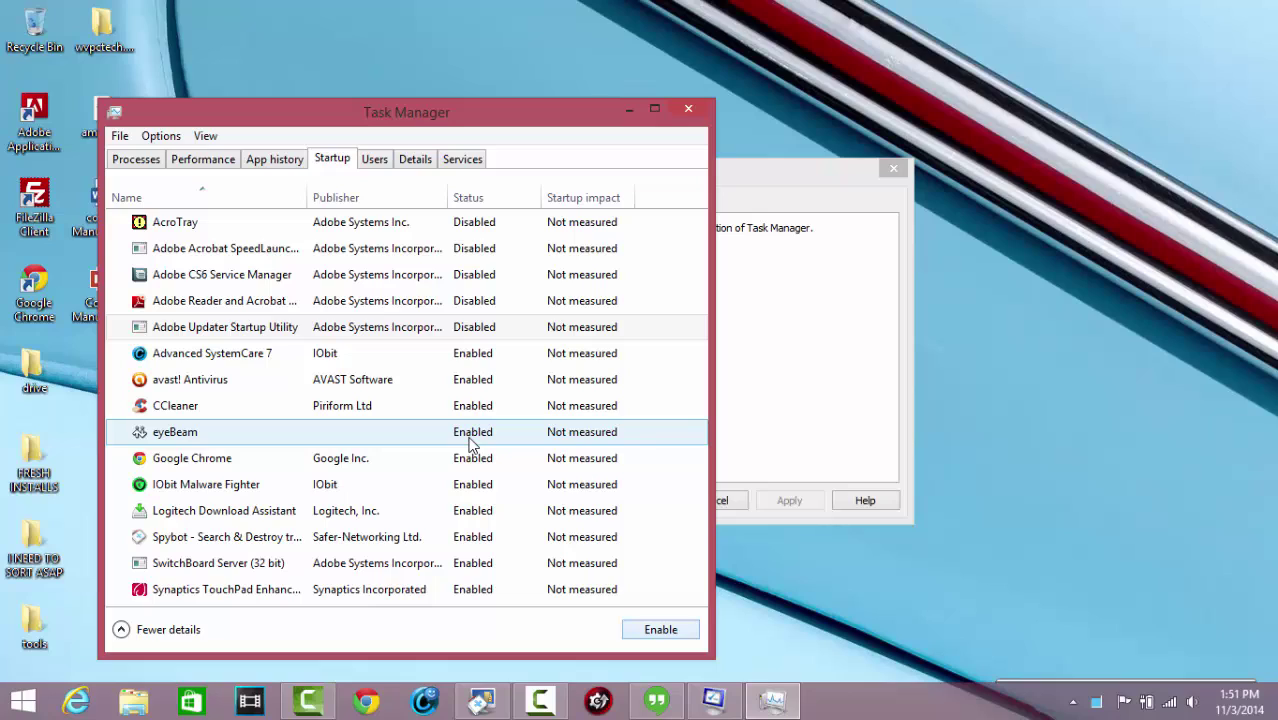
click(468, 440)
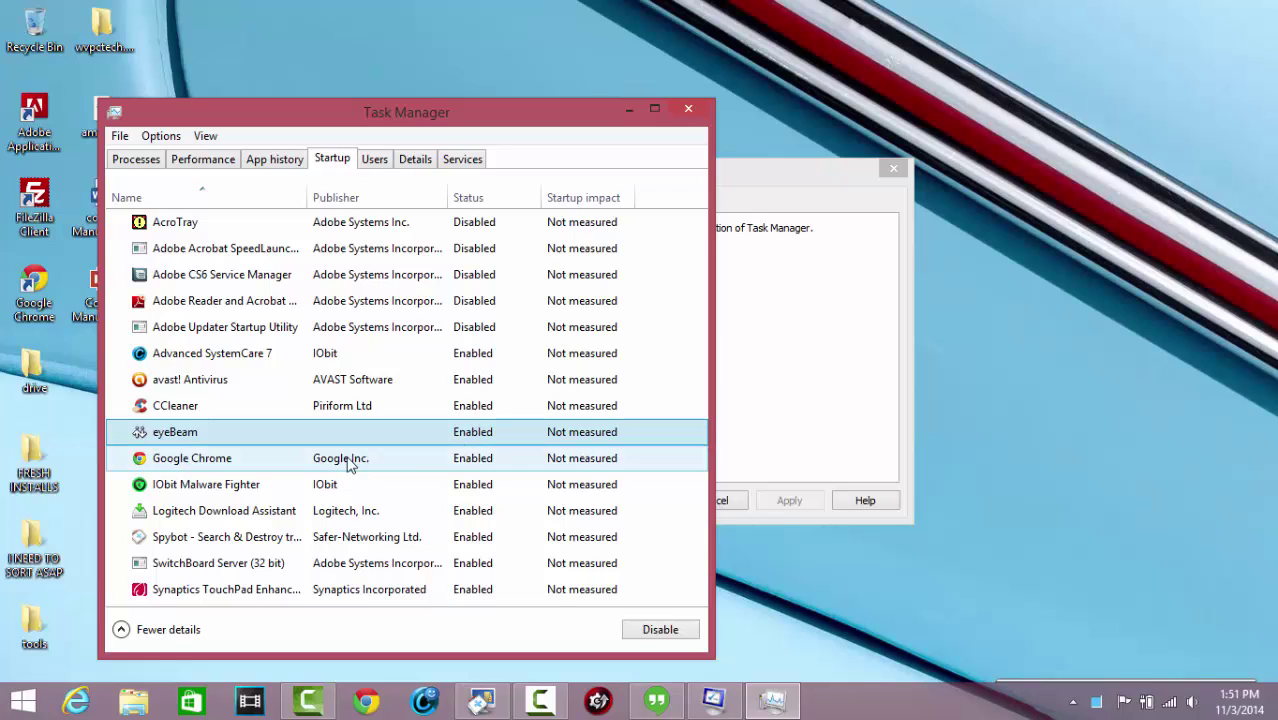
Disable Google Chrome, Logitech Download Assistant and Spybot Search & Destroy at startup
click(476, 457)
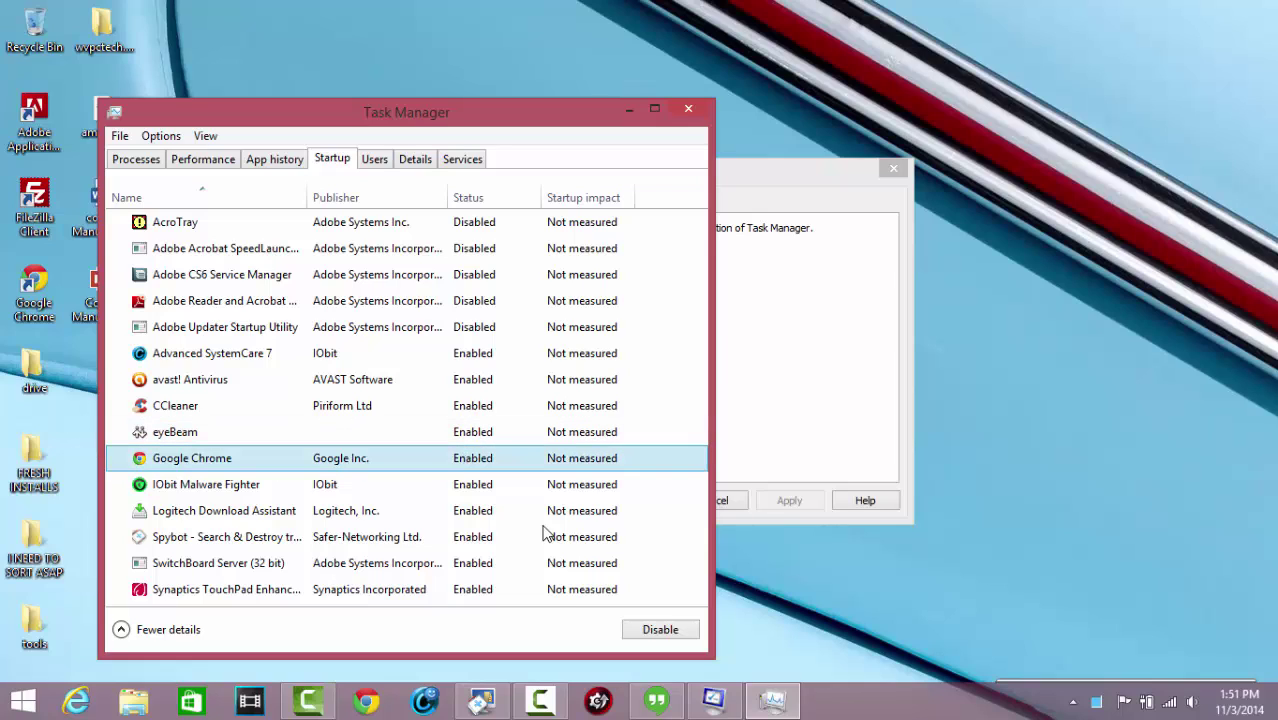
click(655, 631)
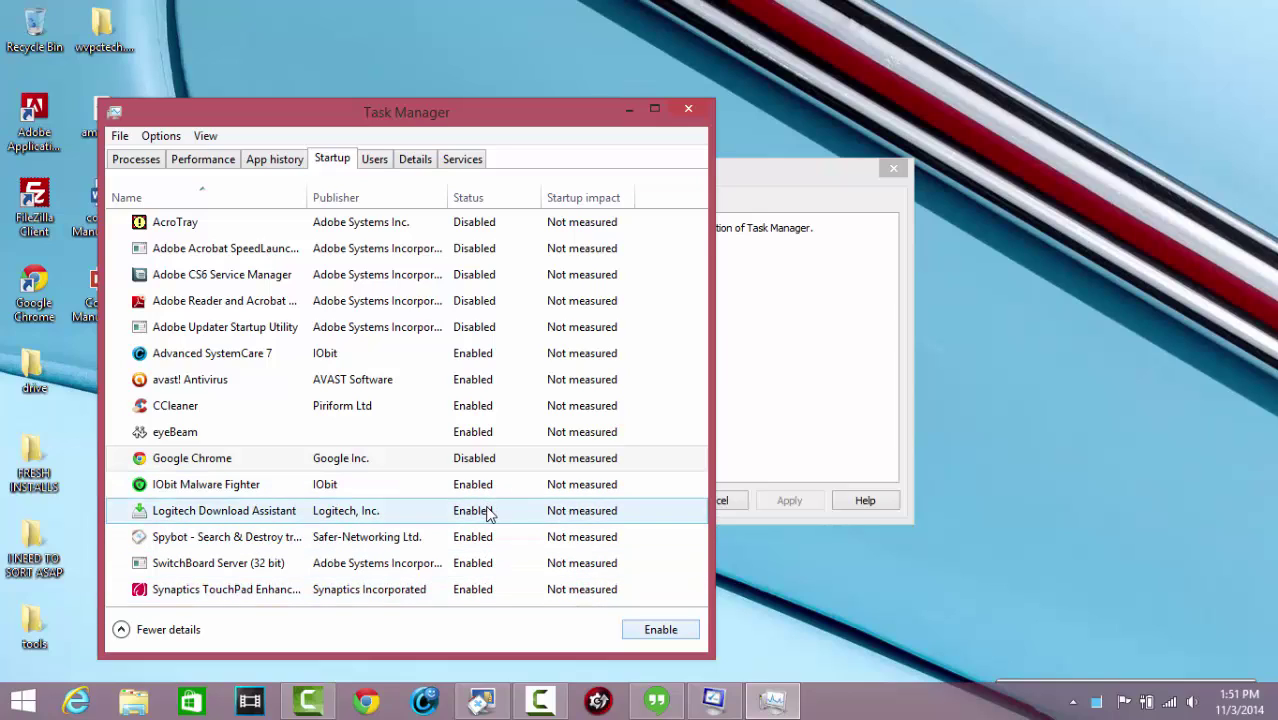
click(490, 512)
click(632, 627)
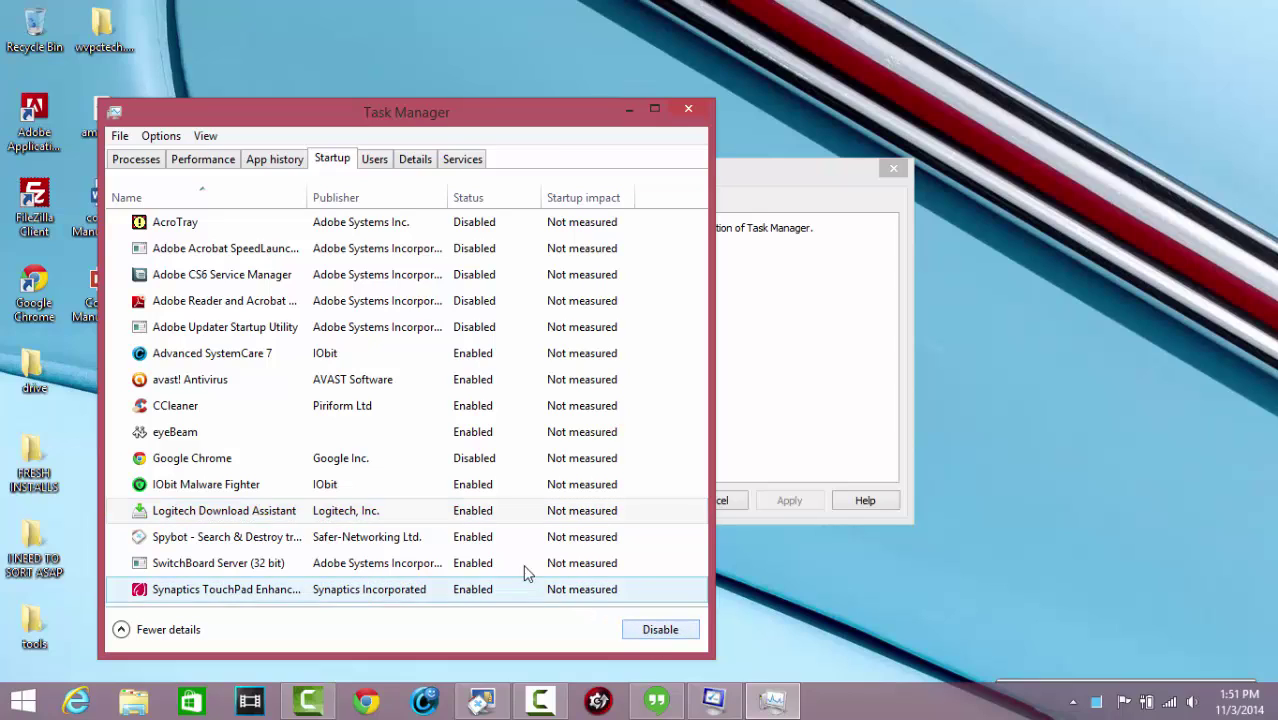
click(493, 546)
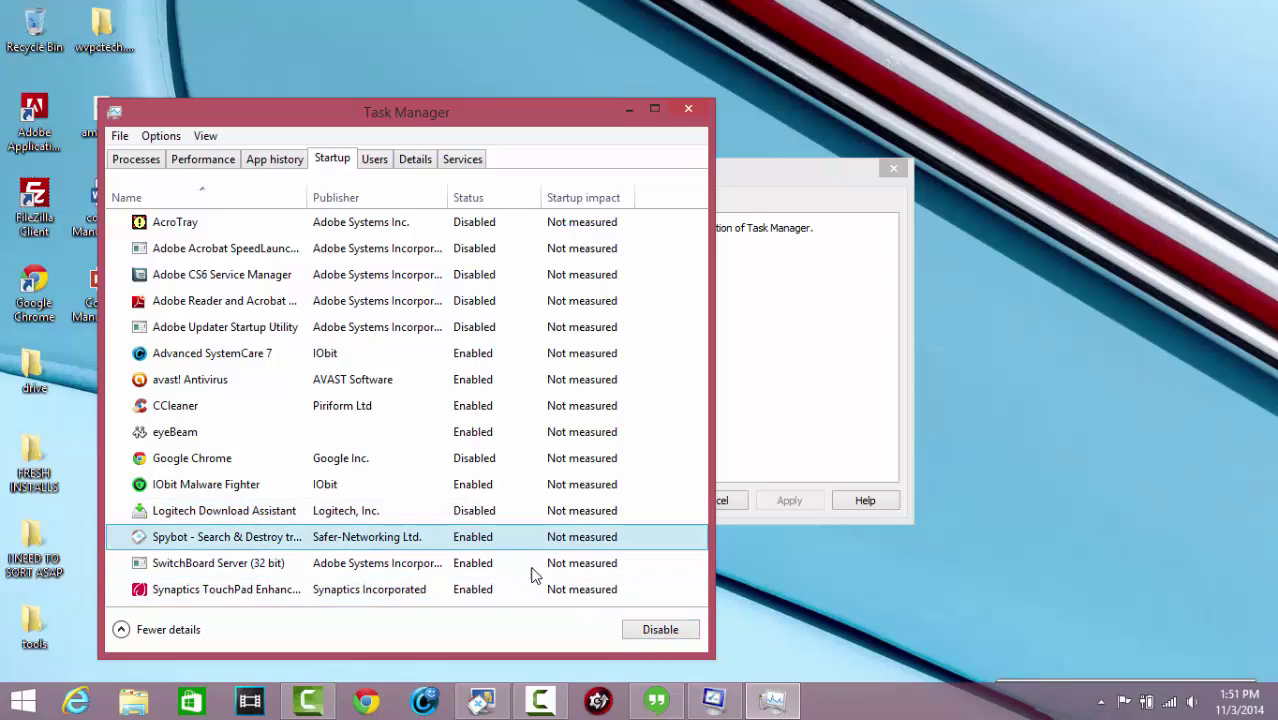
click(644, 631)
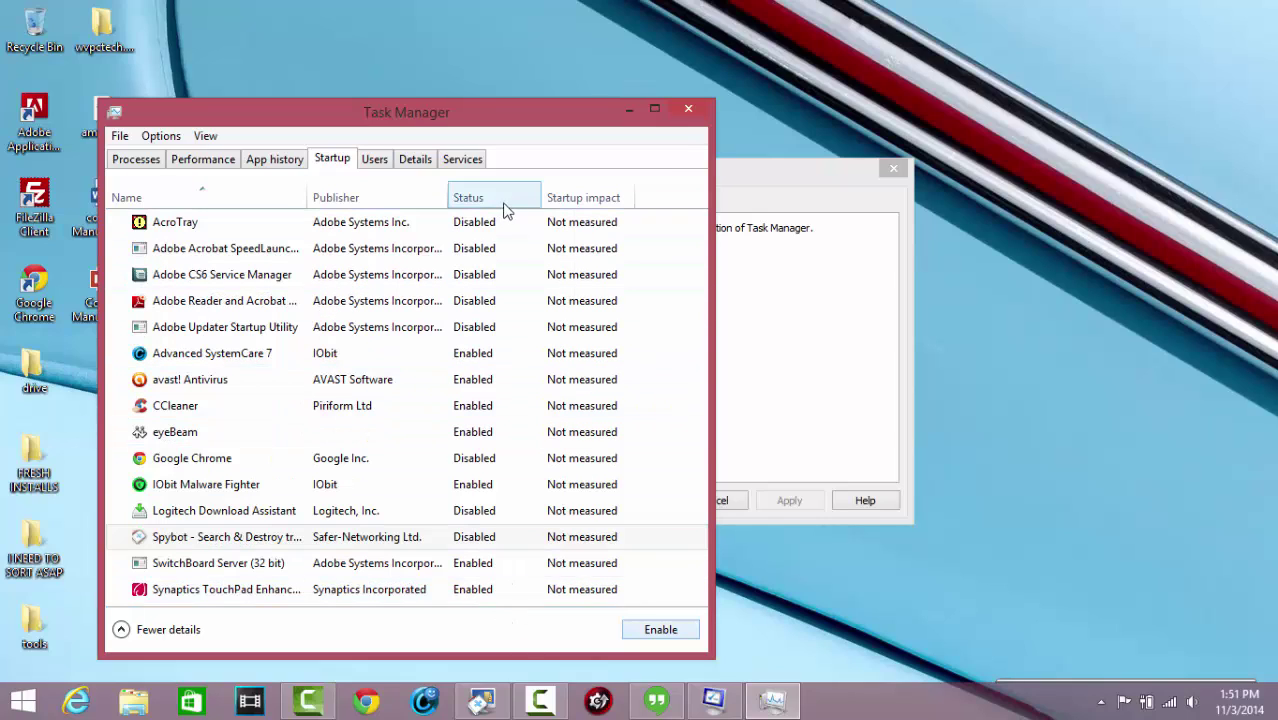
Close Task Manager, review System Configuration's Services and Boot tabs, and cancel with Safe boot off
click(689, 111)
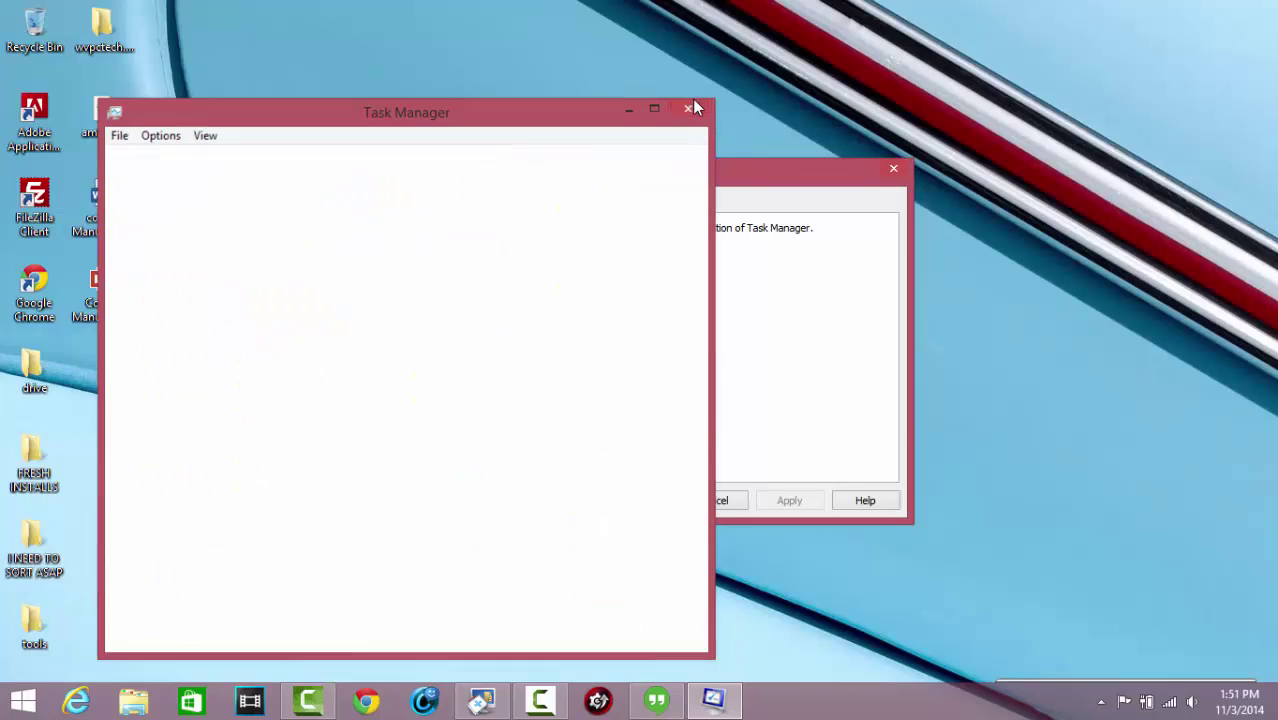
click(491, 206)
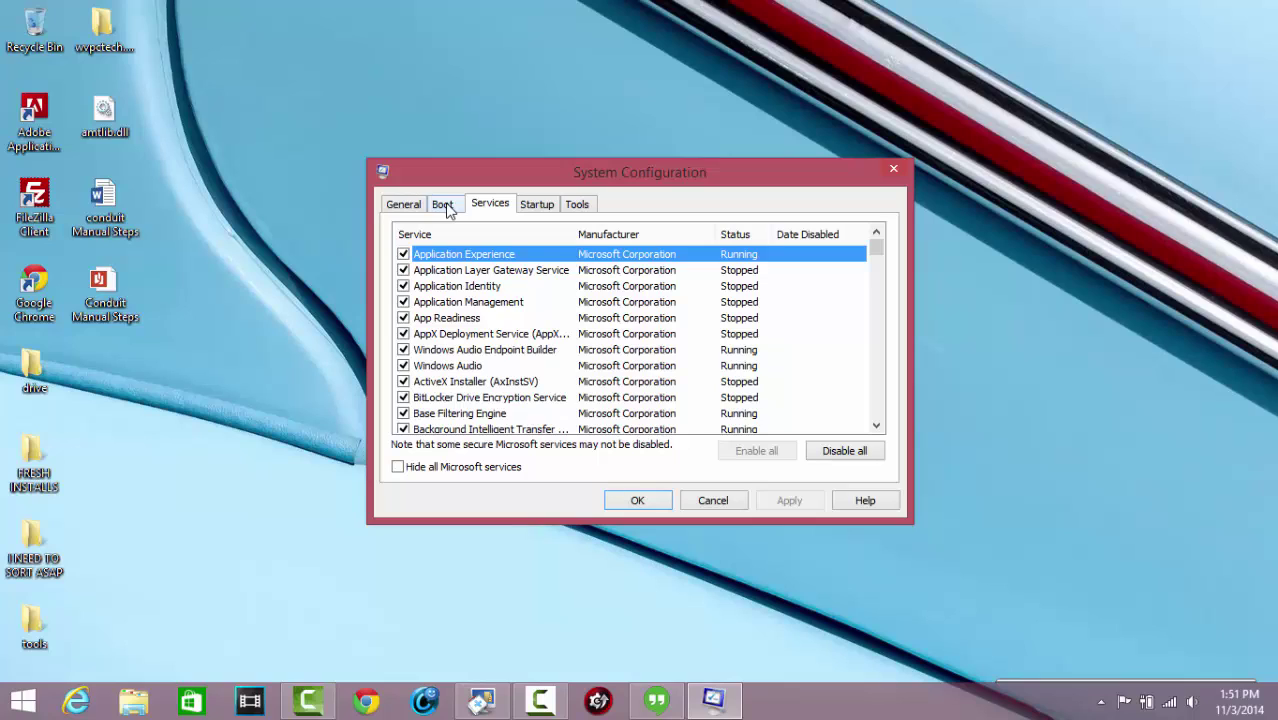
click(443, 205)
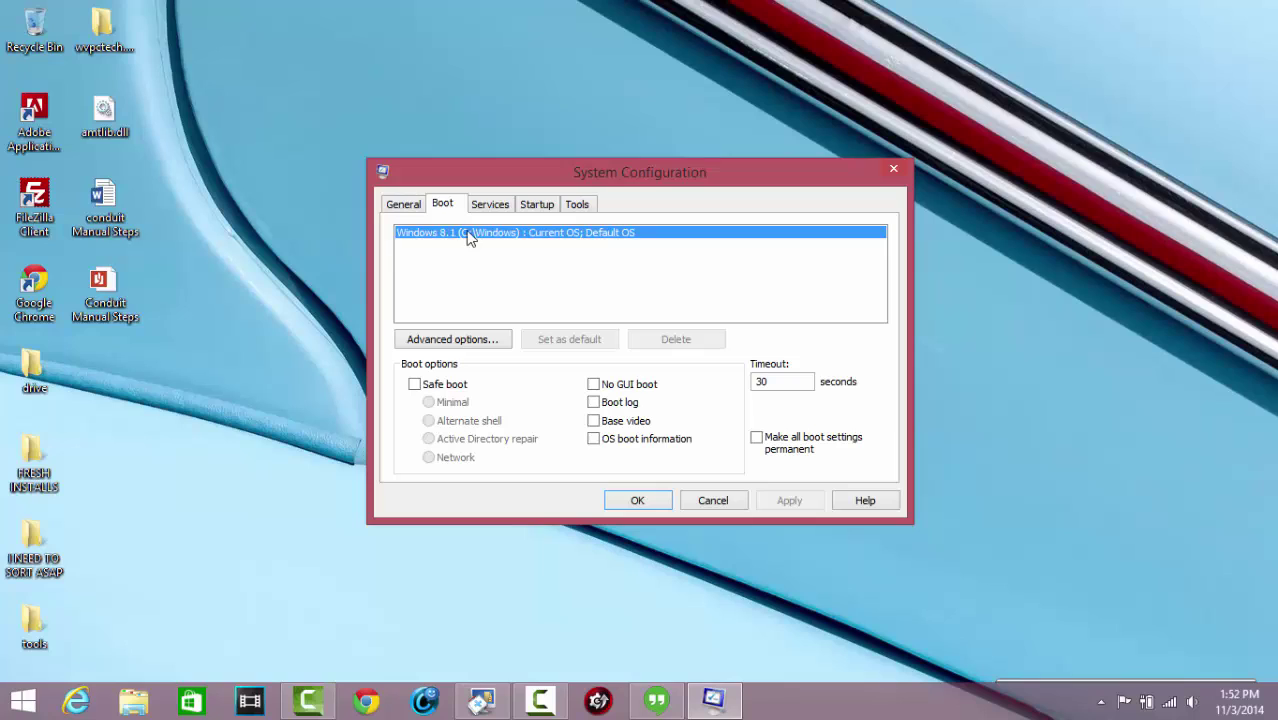
click(416, 385)
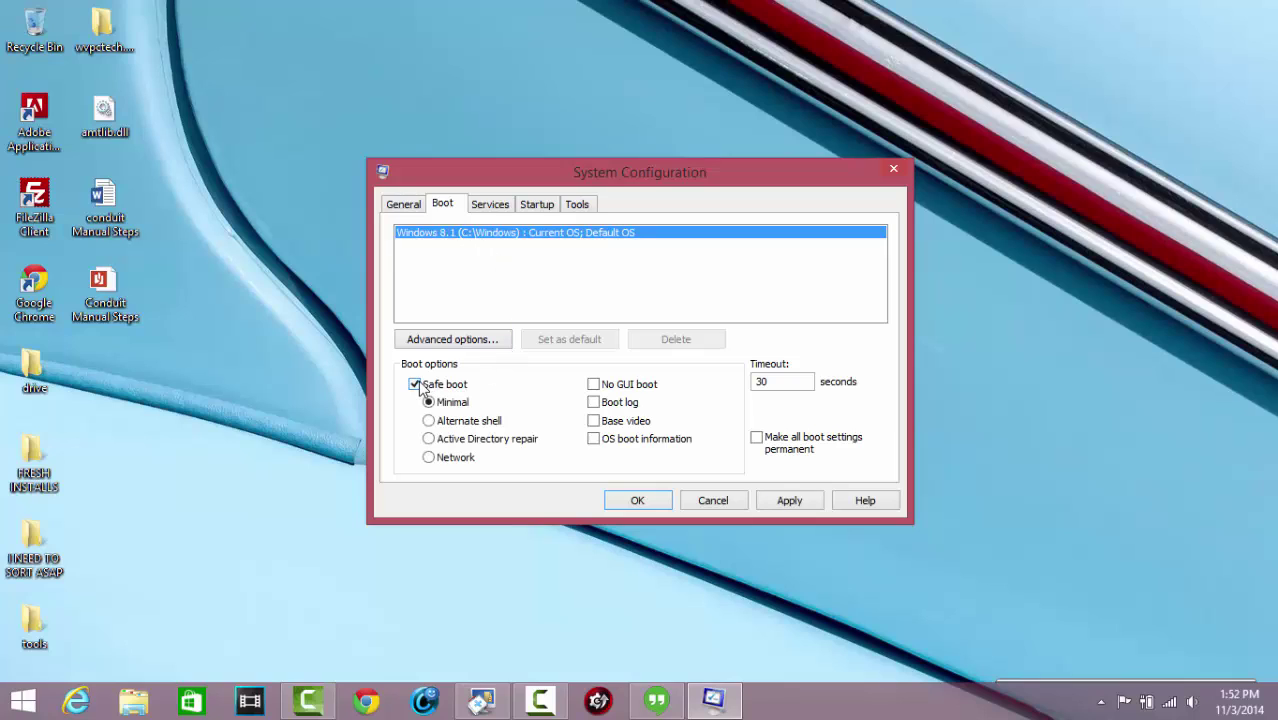
click(415, 385)
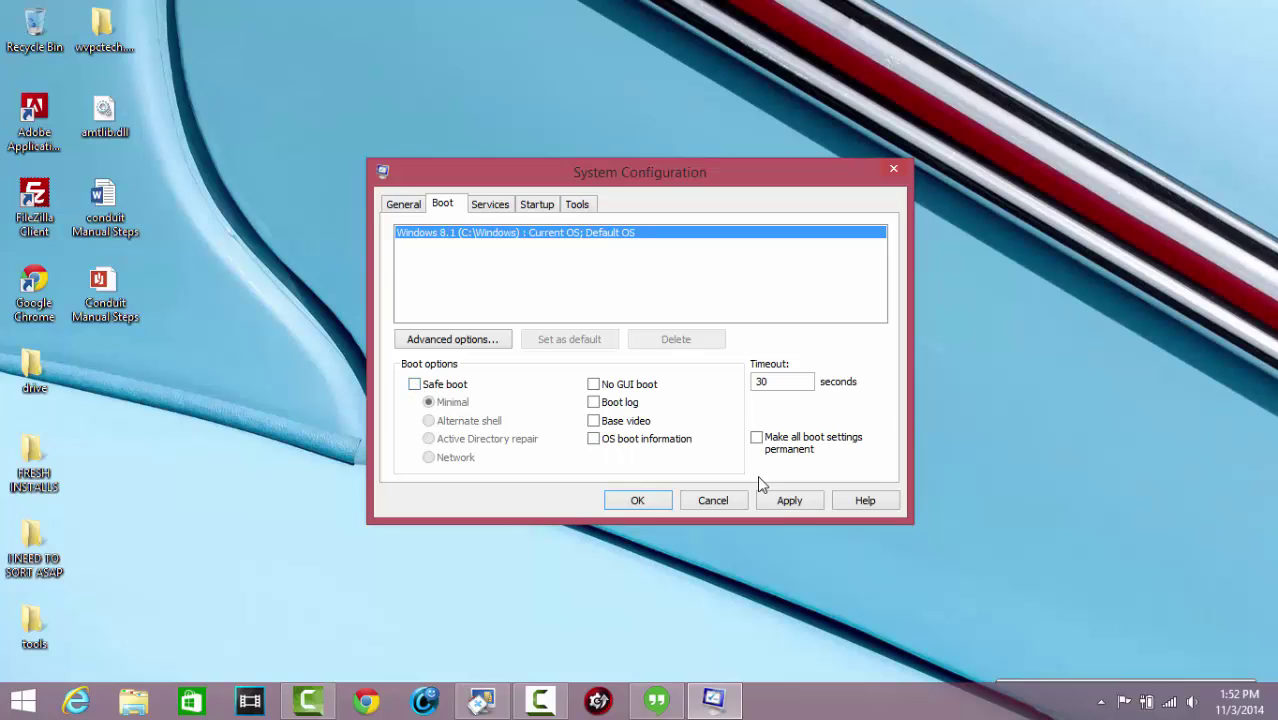
click(703, 502)
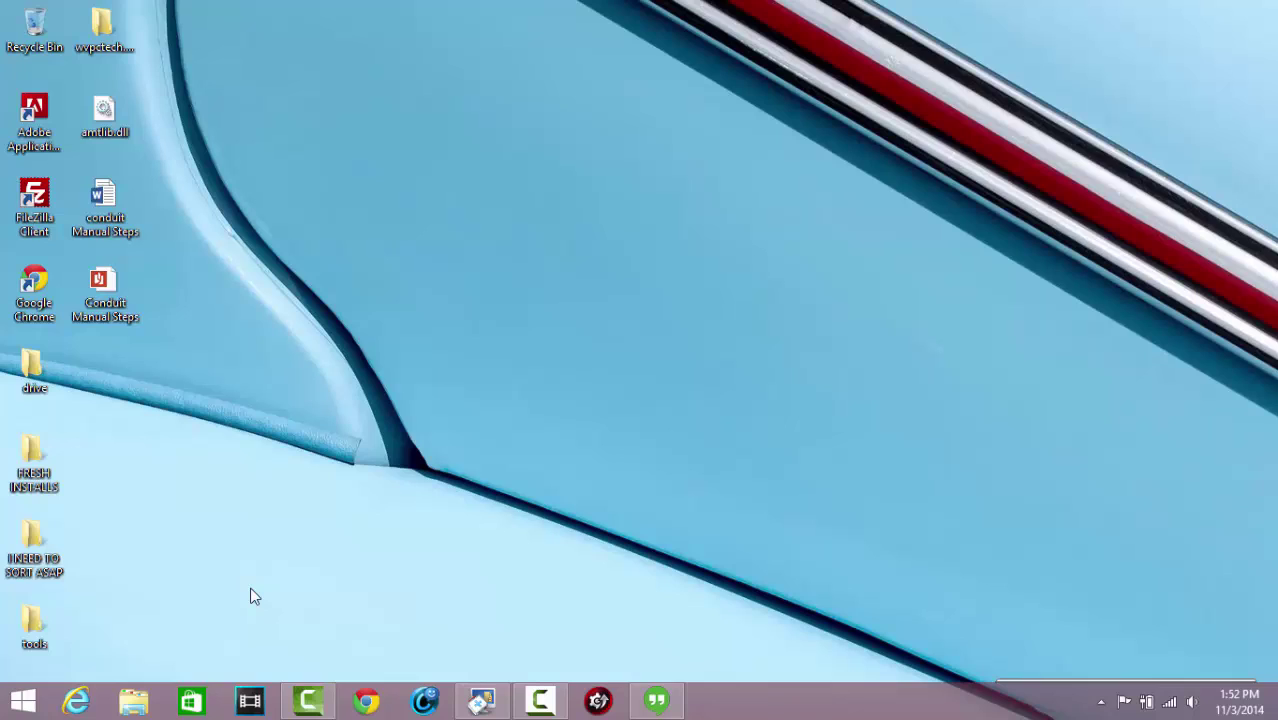
Launch services.msc from Run, then reposition and maximize the Services window
key(super+r)
text(s)
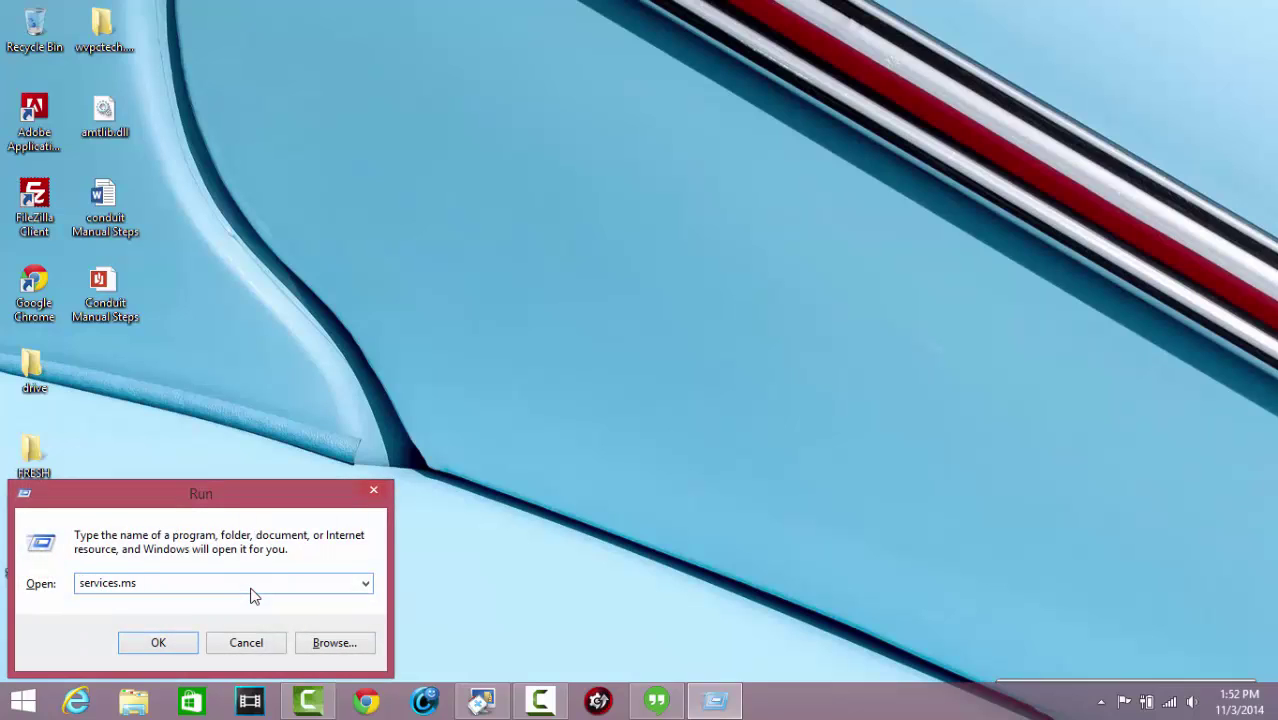
key(Return)
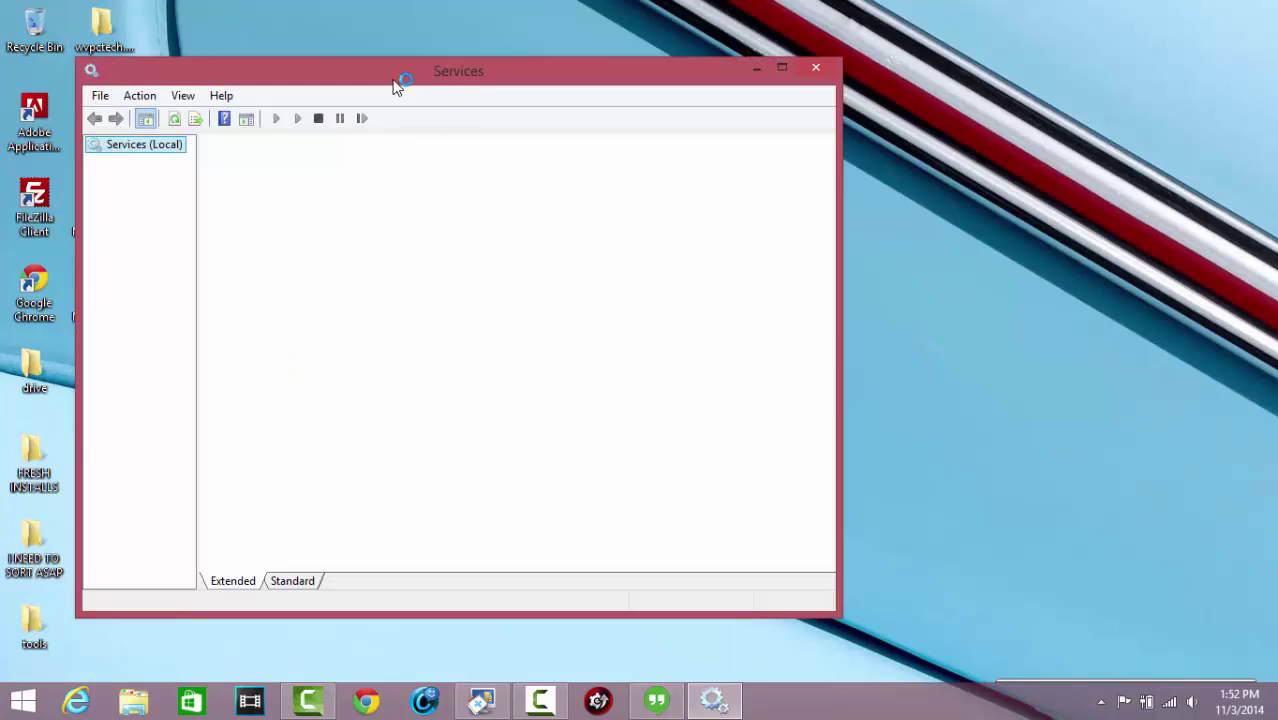
drag(385, 74, 560, 78)
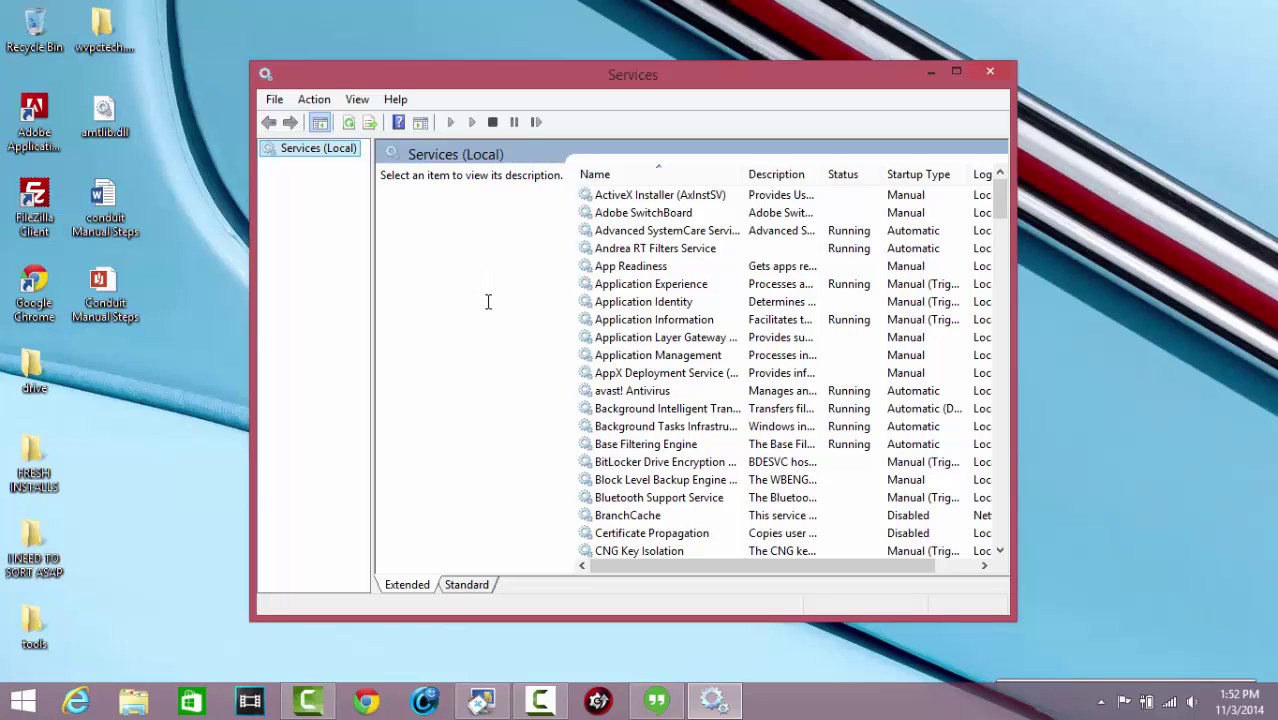
drag(752, 88, 757, 61)
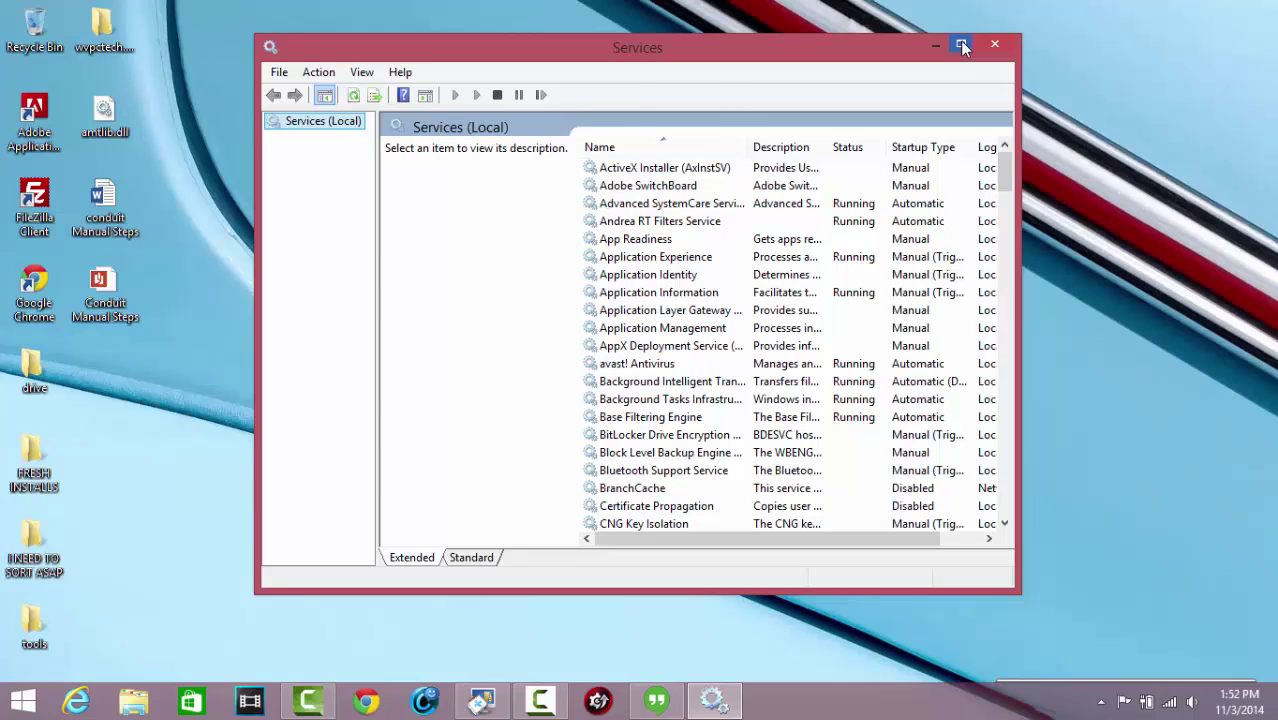
click(960, 44)
Sort the services list by Startup Type with Automatic services first
click(655, 110)
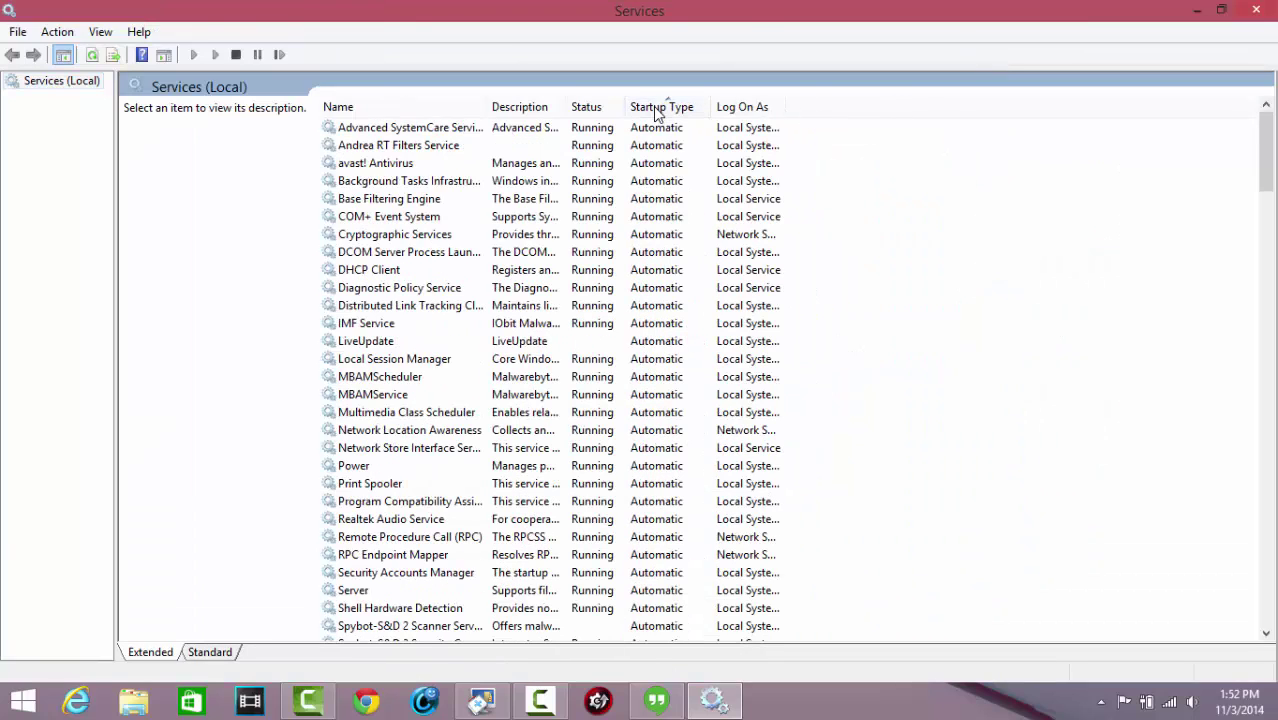
scroll(708, 371, down, 4)
scroll(690, 300, up, 4)
scroll(391, 414, down, 5)
scroll(405, 437, up, 1)
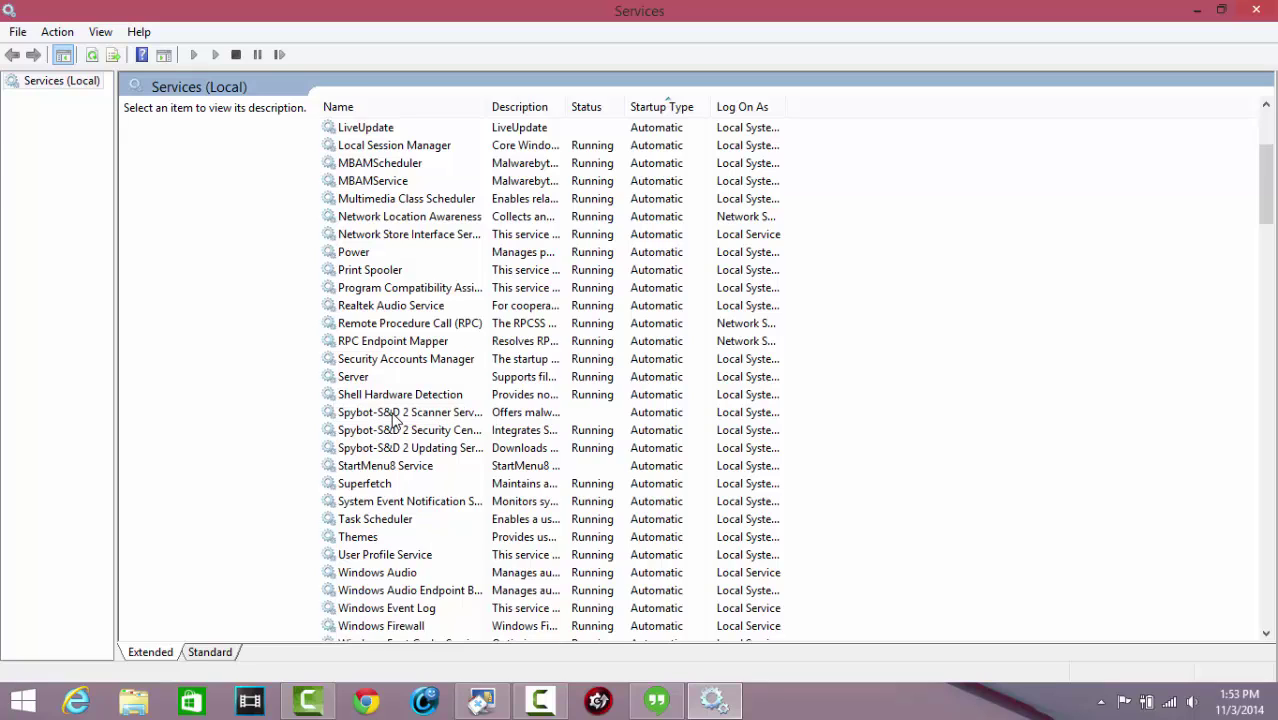
Set Spybot-S&D 2 Scanner Service's startup type to Disabled and apply it
double_click(393, 414)
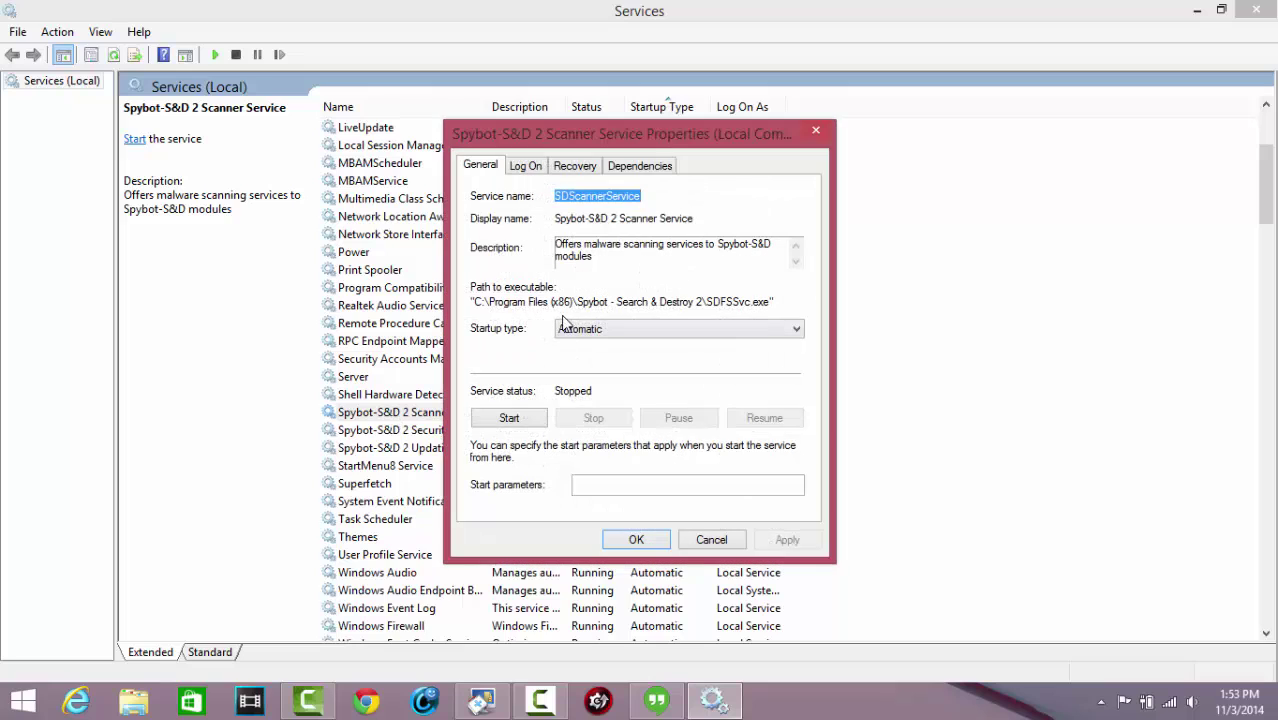
click(580, 330)
click(568, 383)
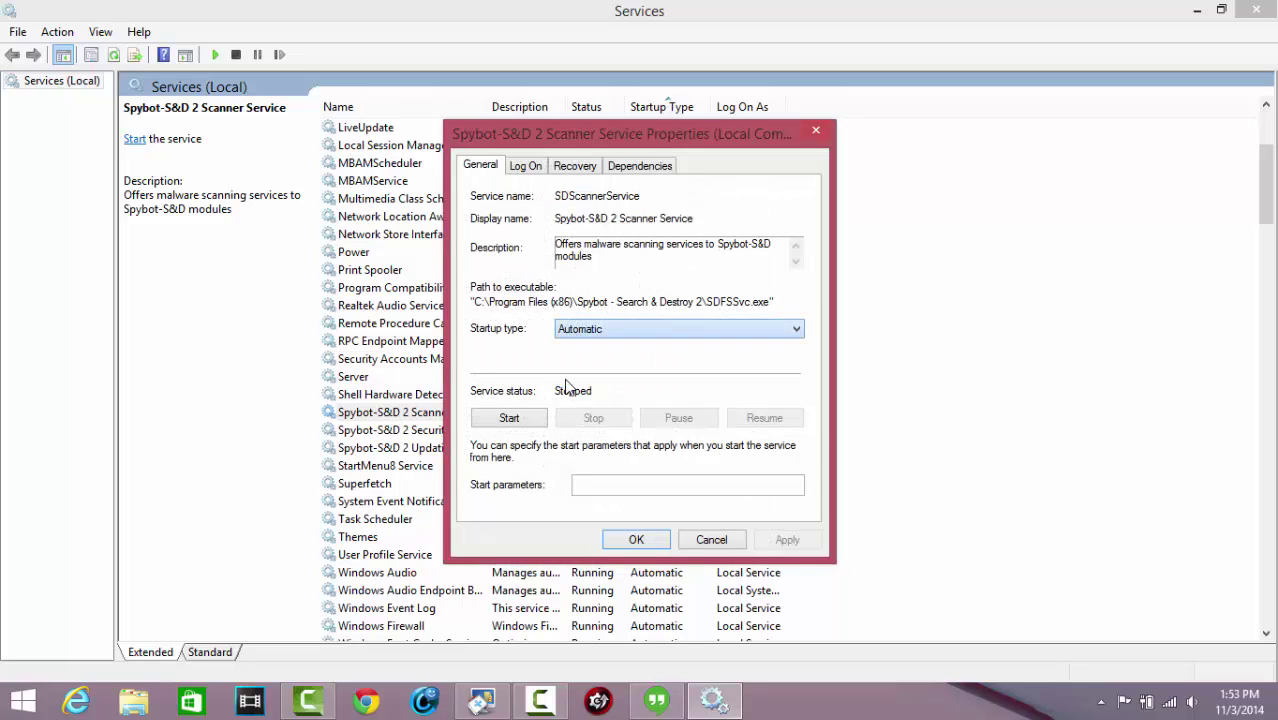
click(787, 540)
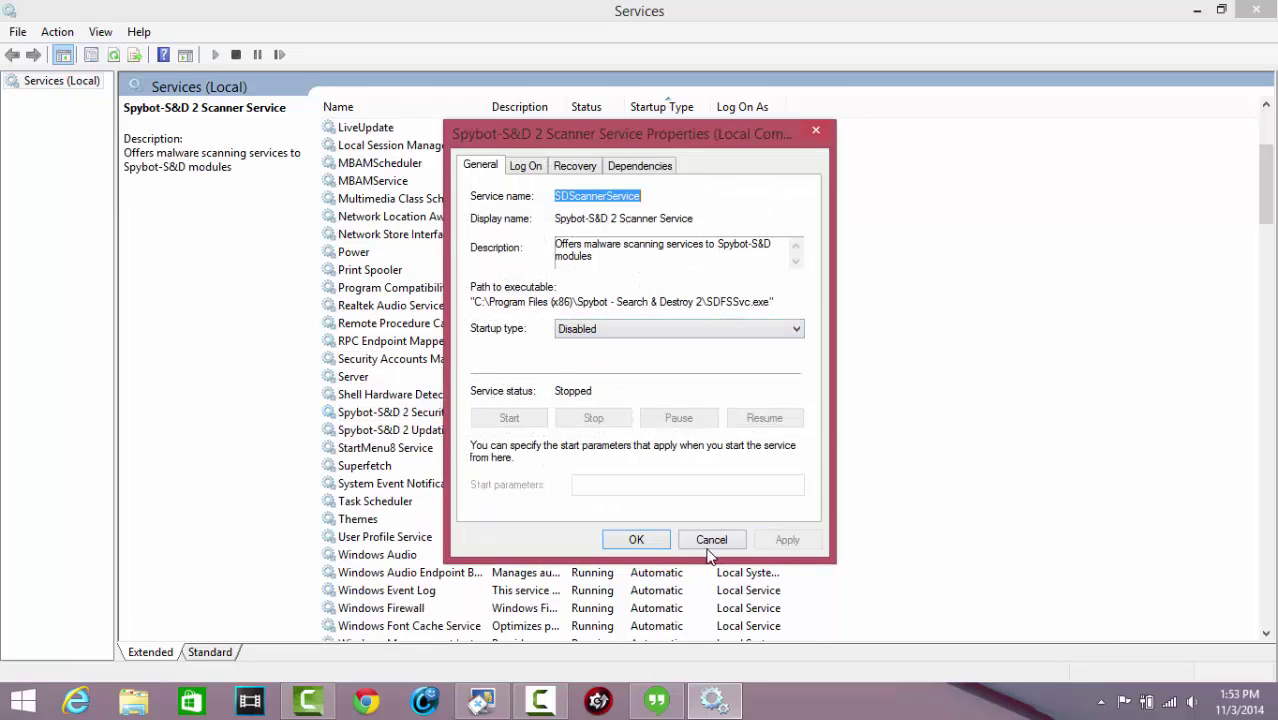
click(636, 540)
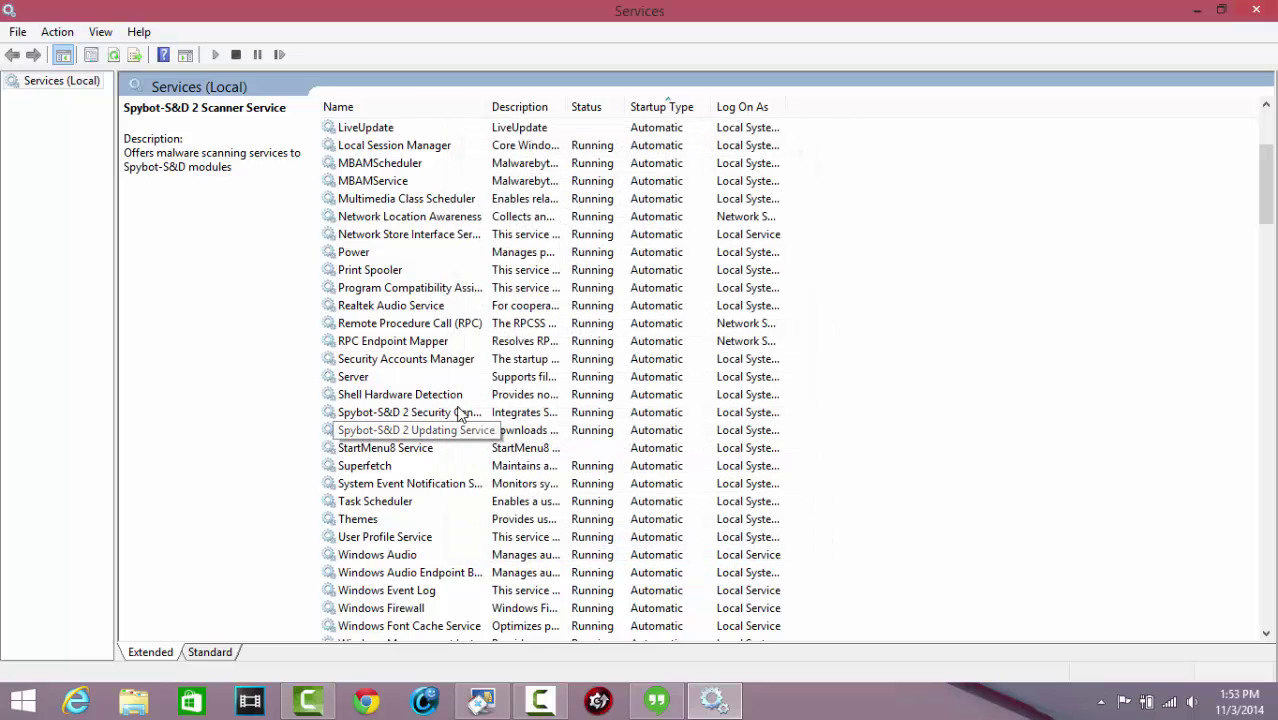
scroll(400, 220, up, 1)
scroll(420, 330, down, 15)
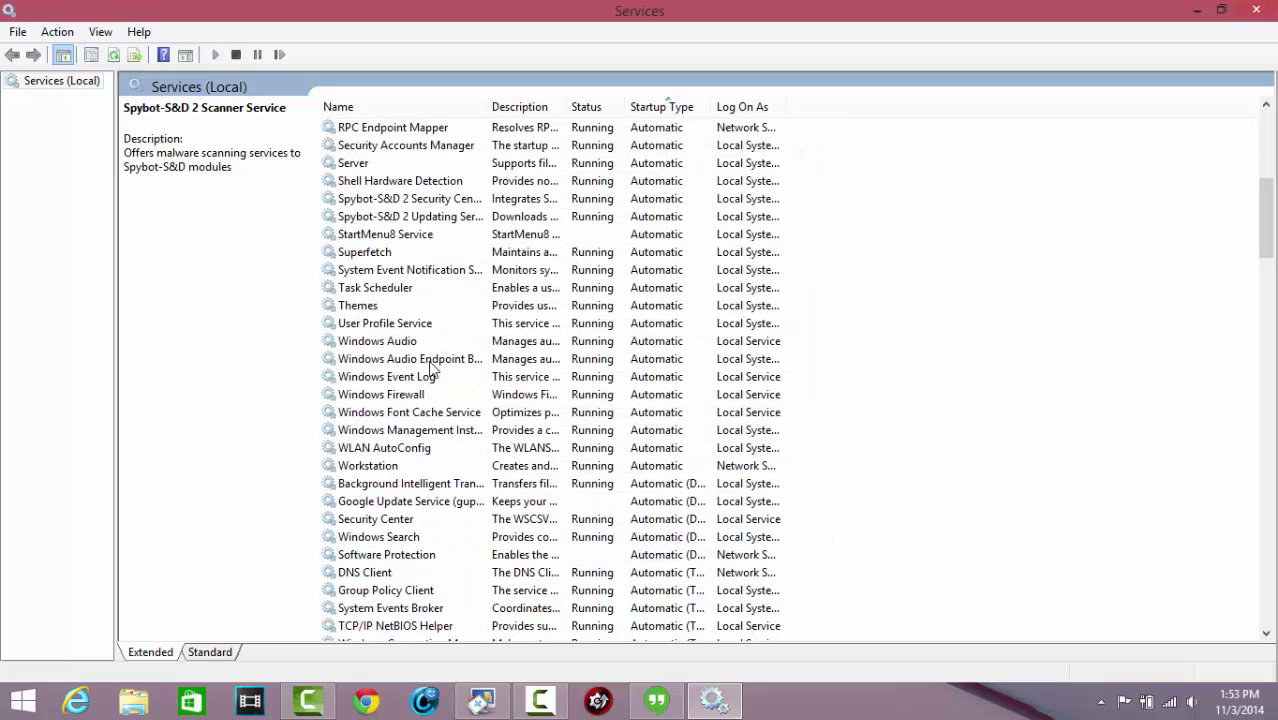
scroll(448, 417, down, 10)
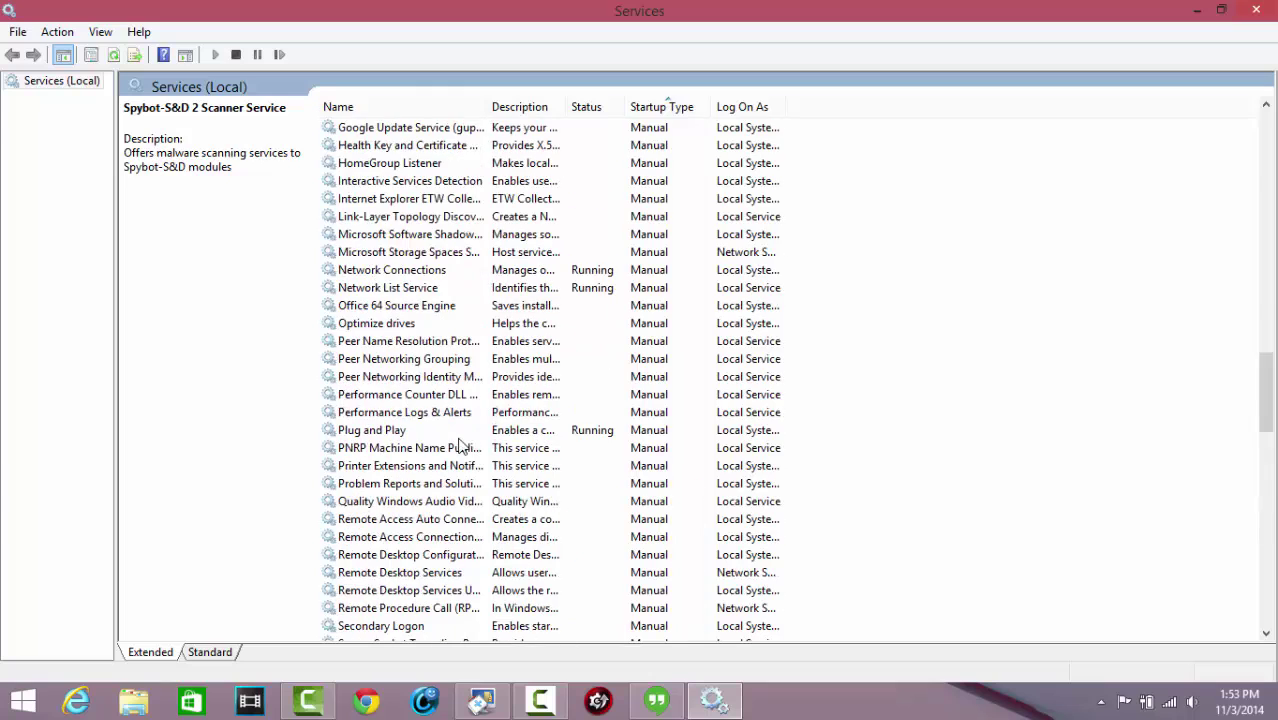
scroll(459, 448, up, 20)
scroll(448, 443, up, 10)
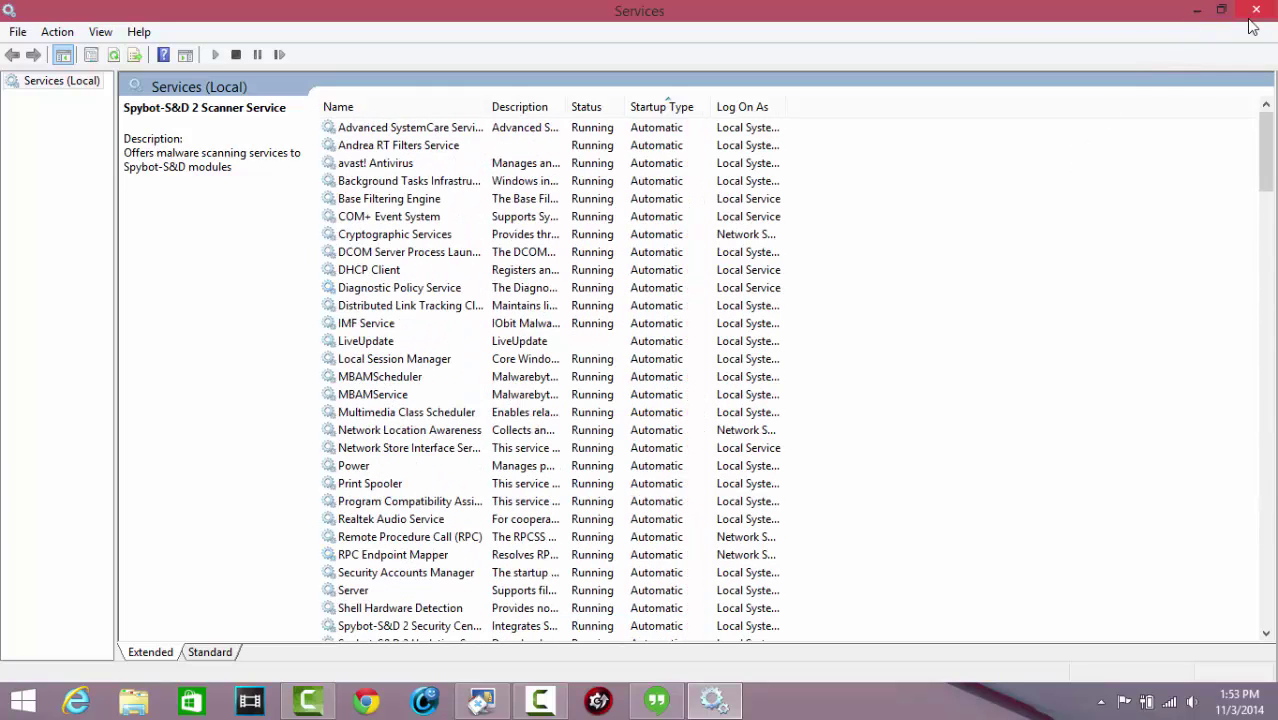
scroll(560, 378, down, 2)
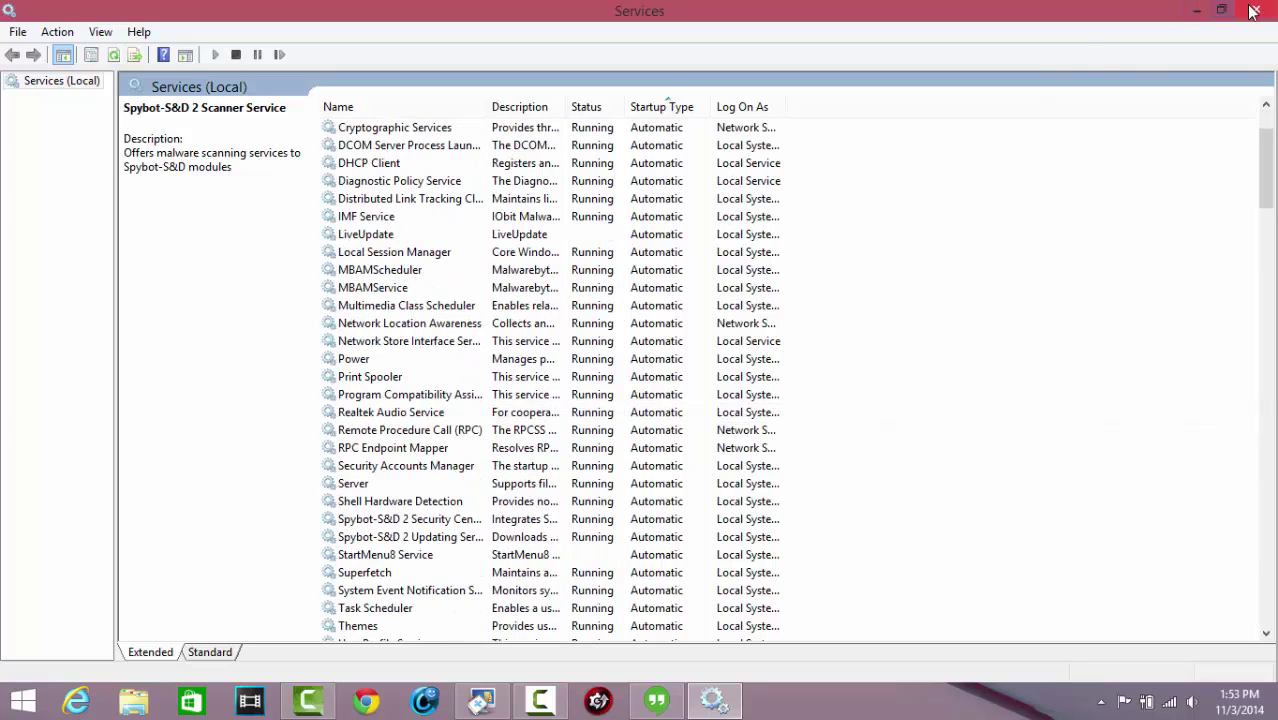
Close the Services console with Alt+F4
key(alt+F4)
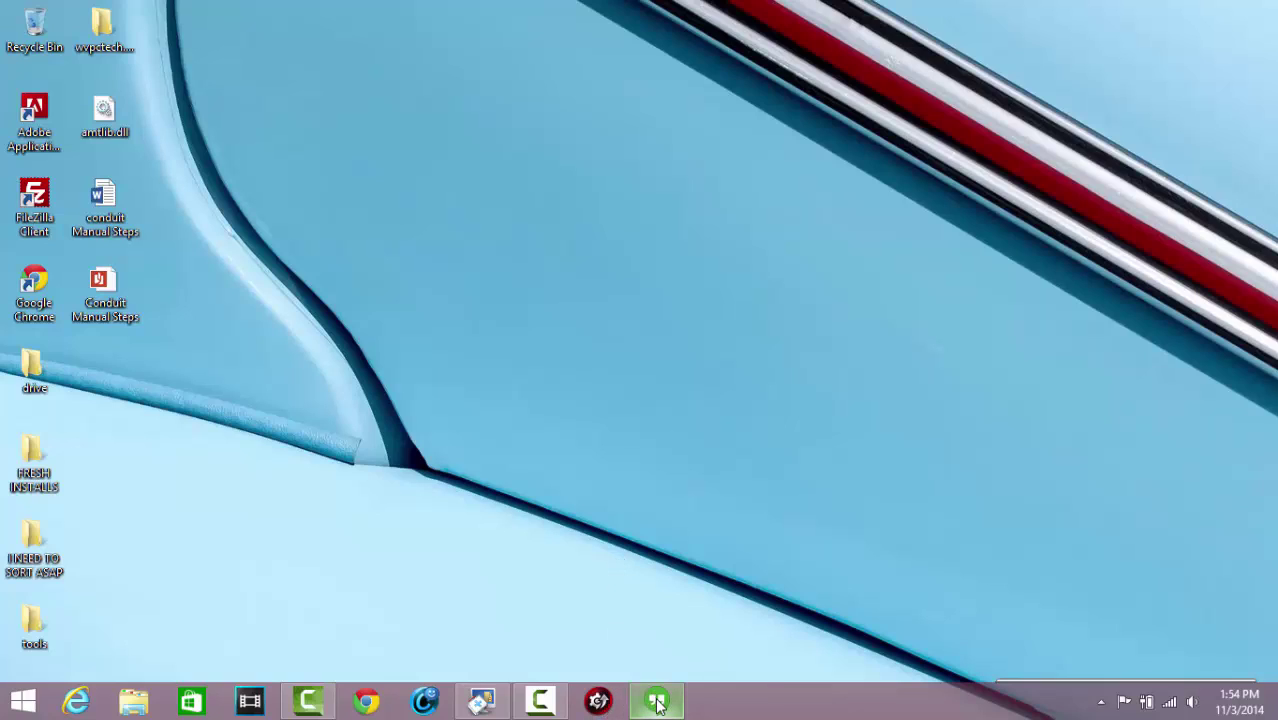
mouse_move(658, 706)
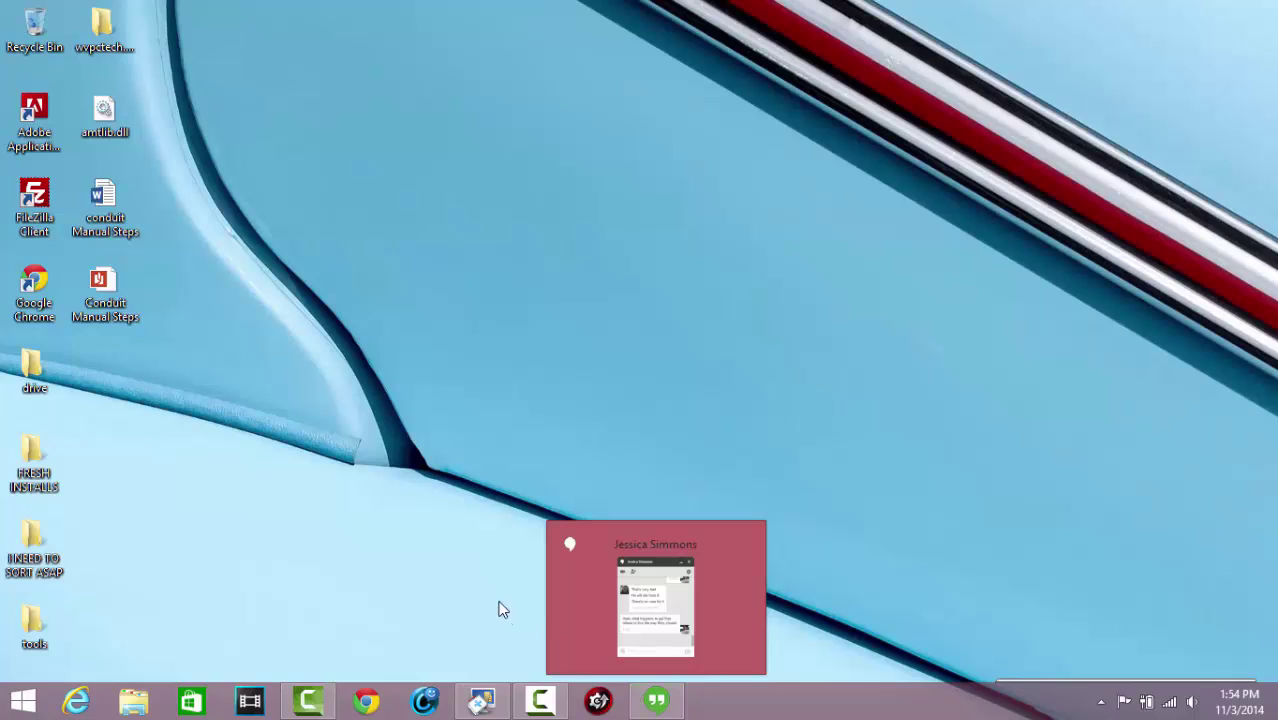